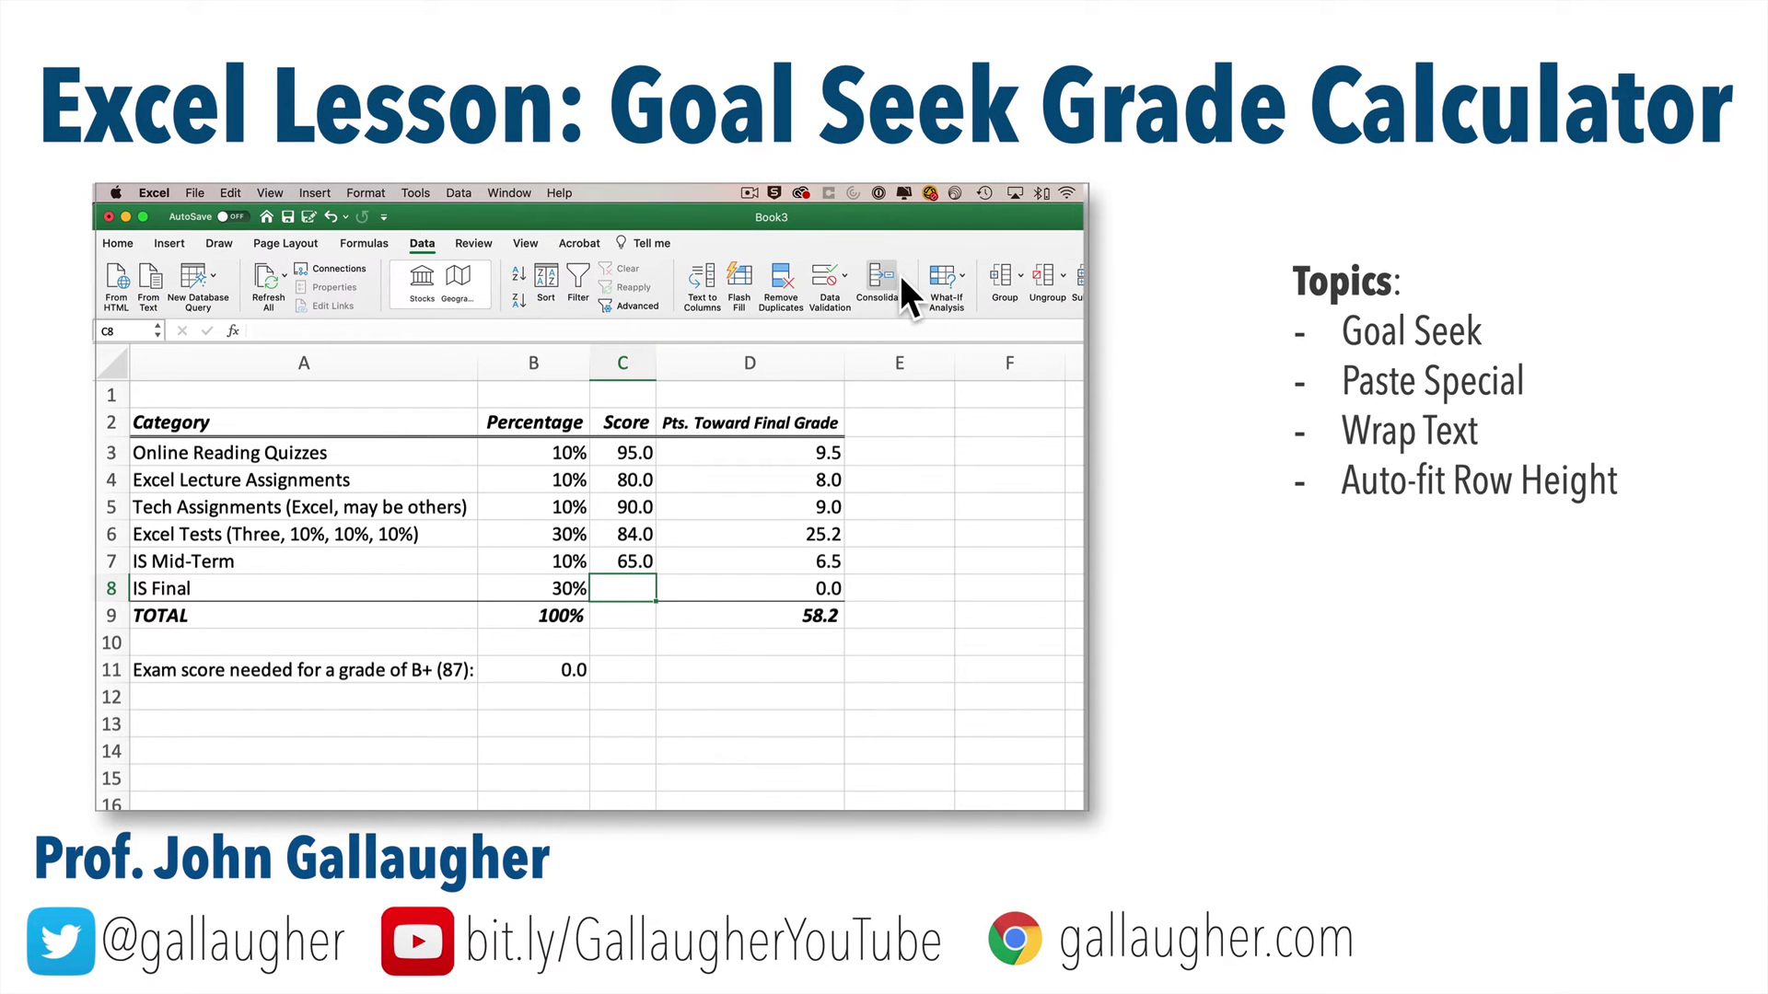
Goal Seek total D9 to 87 by changing C8, giving a final exam score of 96.
click(958, 275)
click(971, 309)
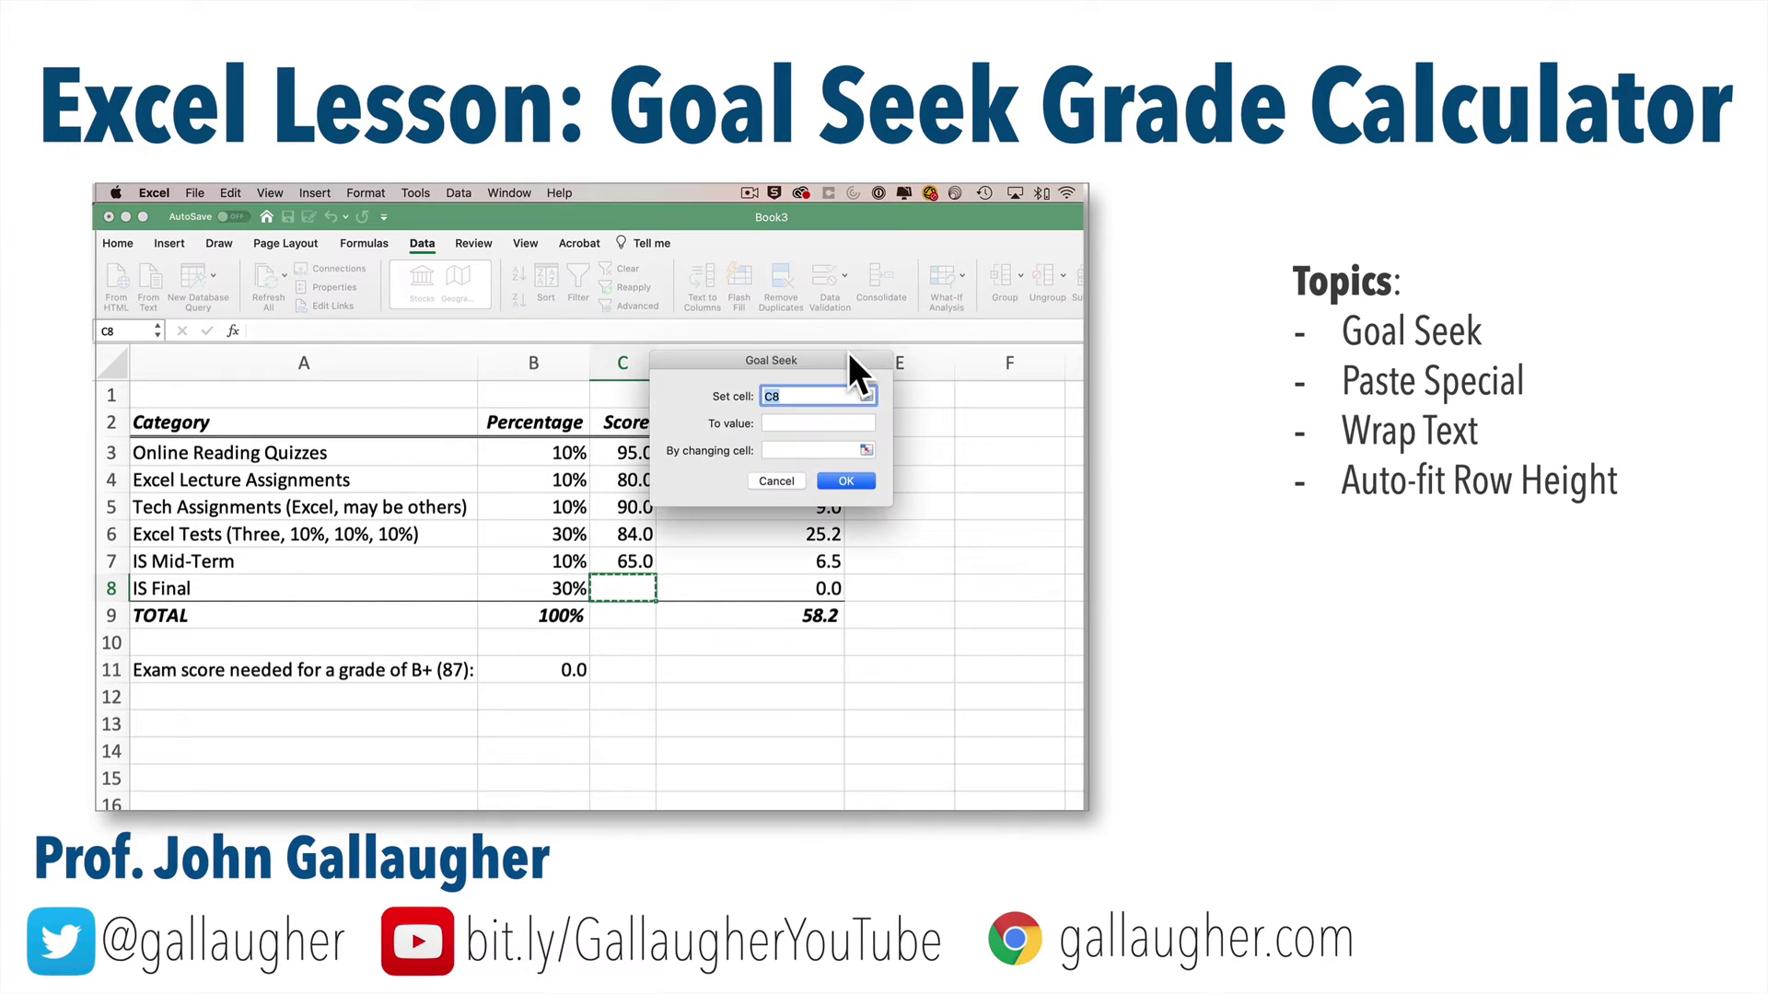
drag(848, 351, 832, 645)
click(820, 614)
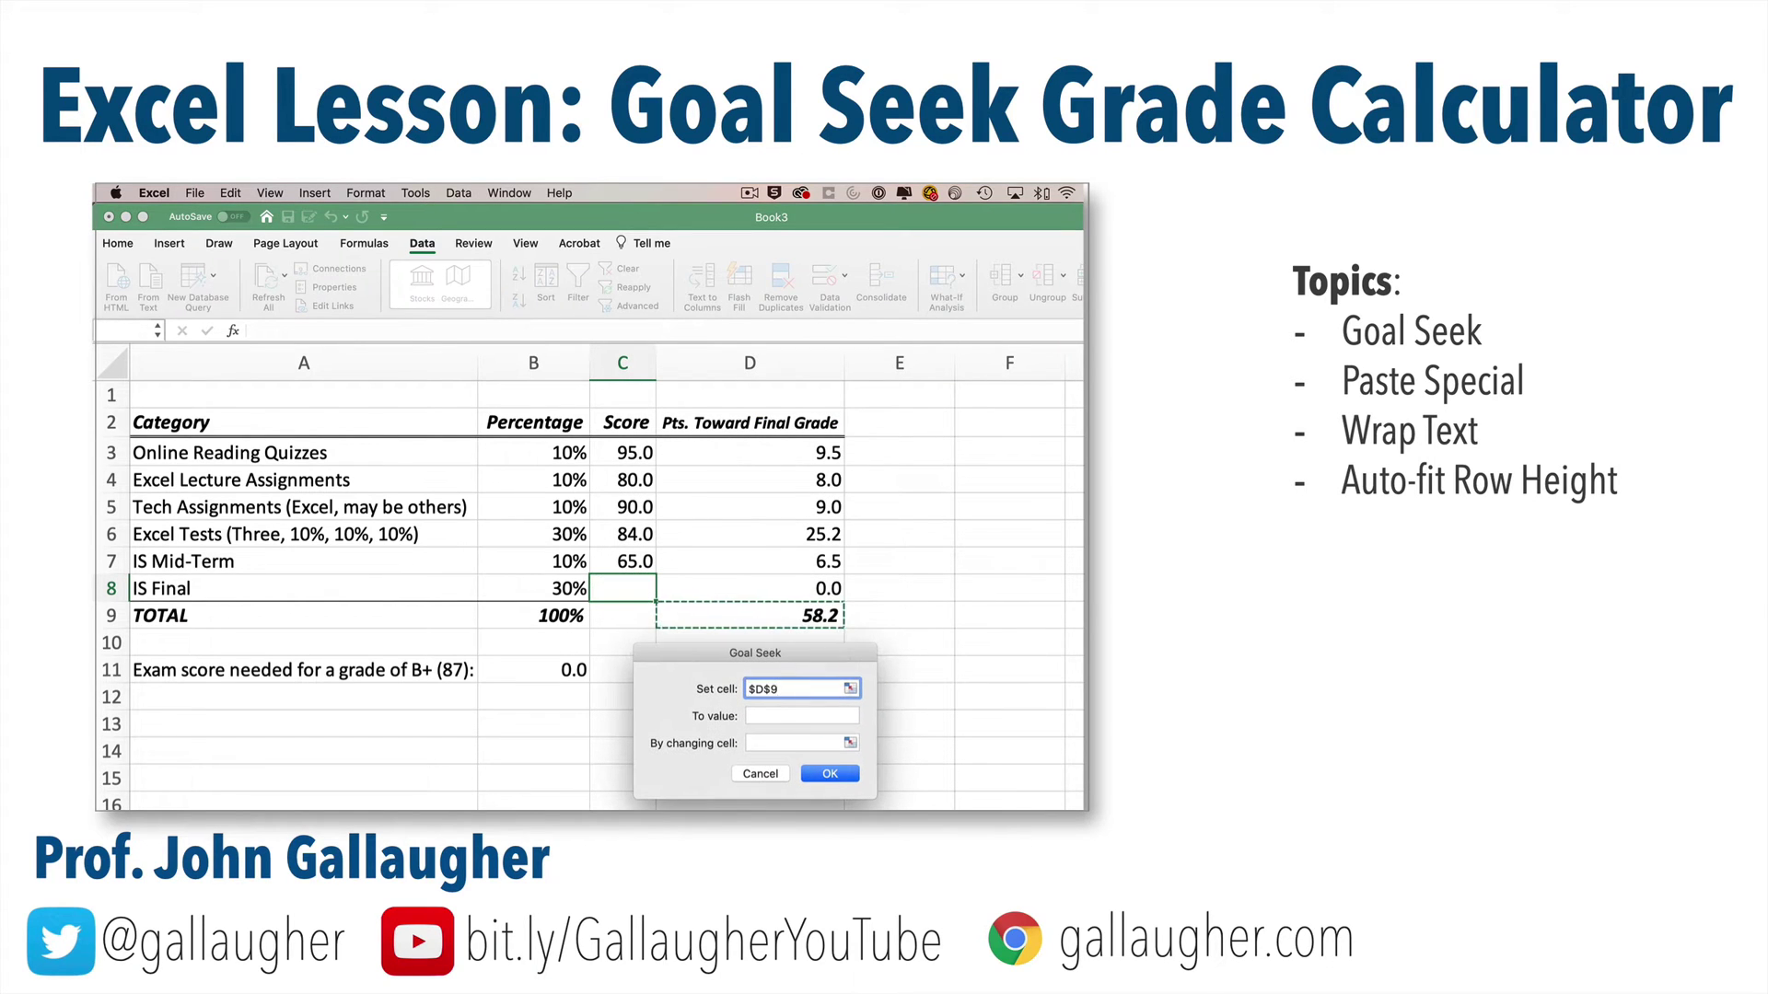
key(Tab)
text(87)
key(Tab)
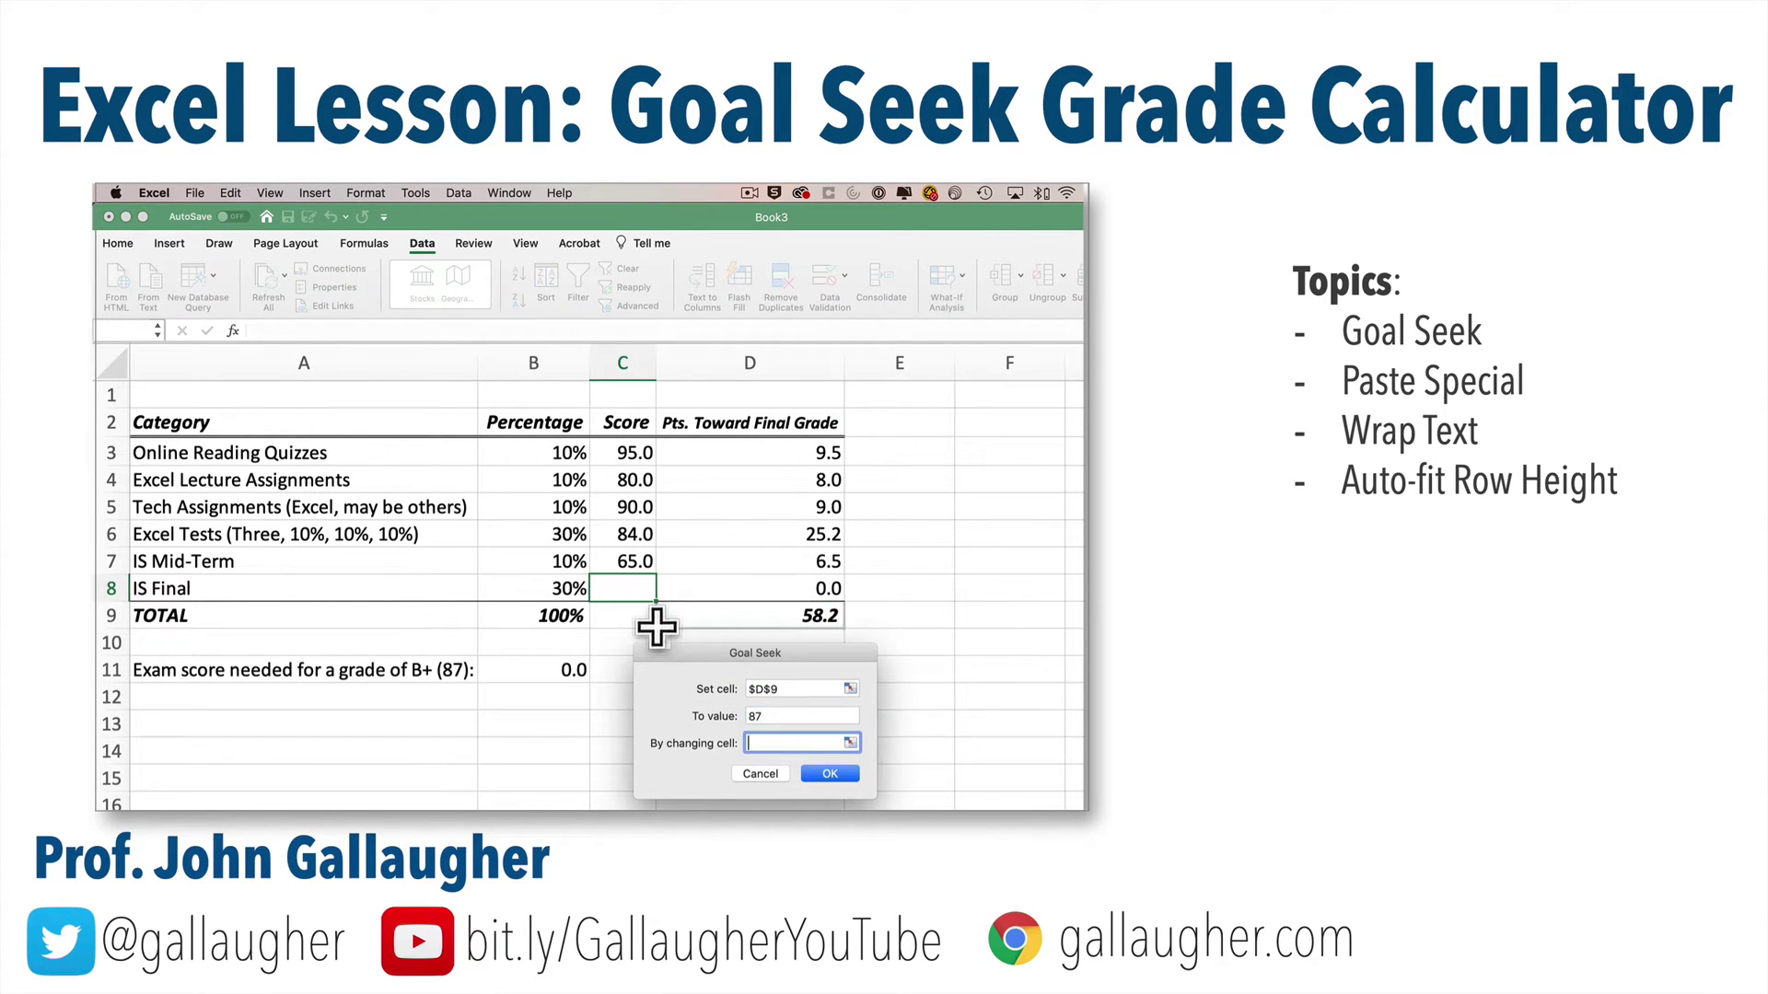
click(635, 589)
click(833, 773)
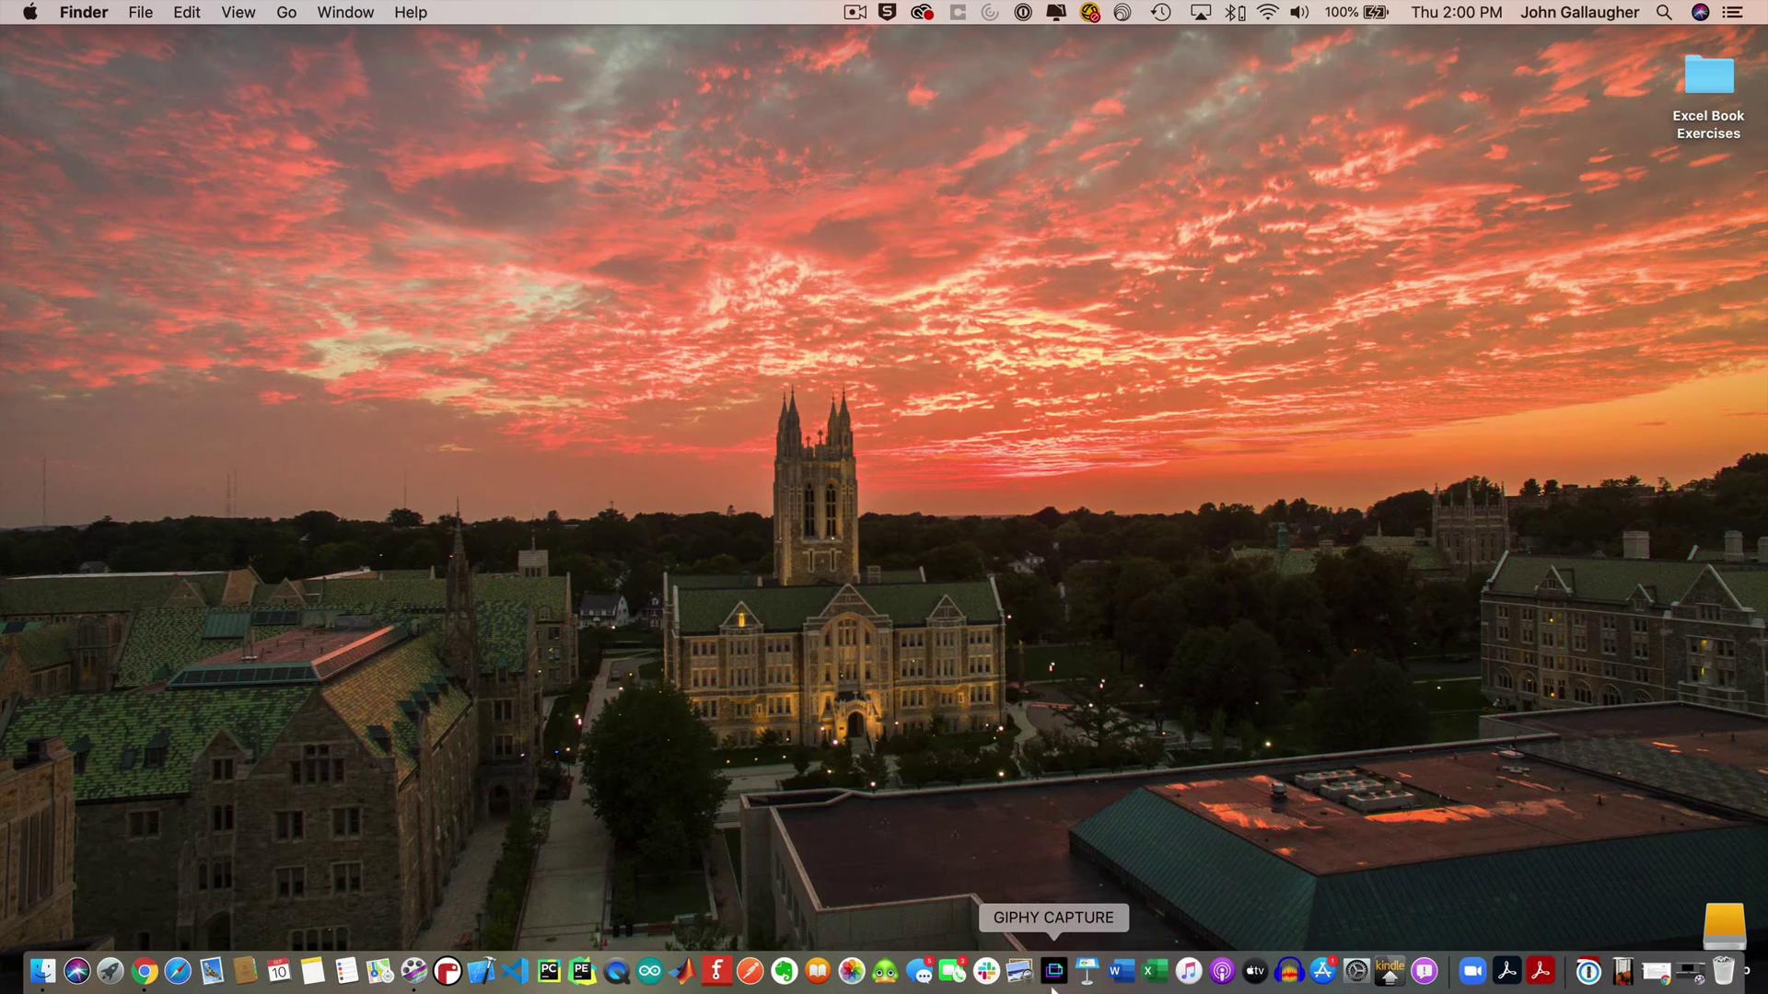
Start a new blank Excel workbook, maximized and zoomed to 200%.
click(1157, 972)
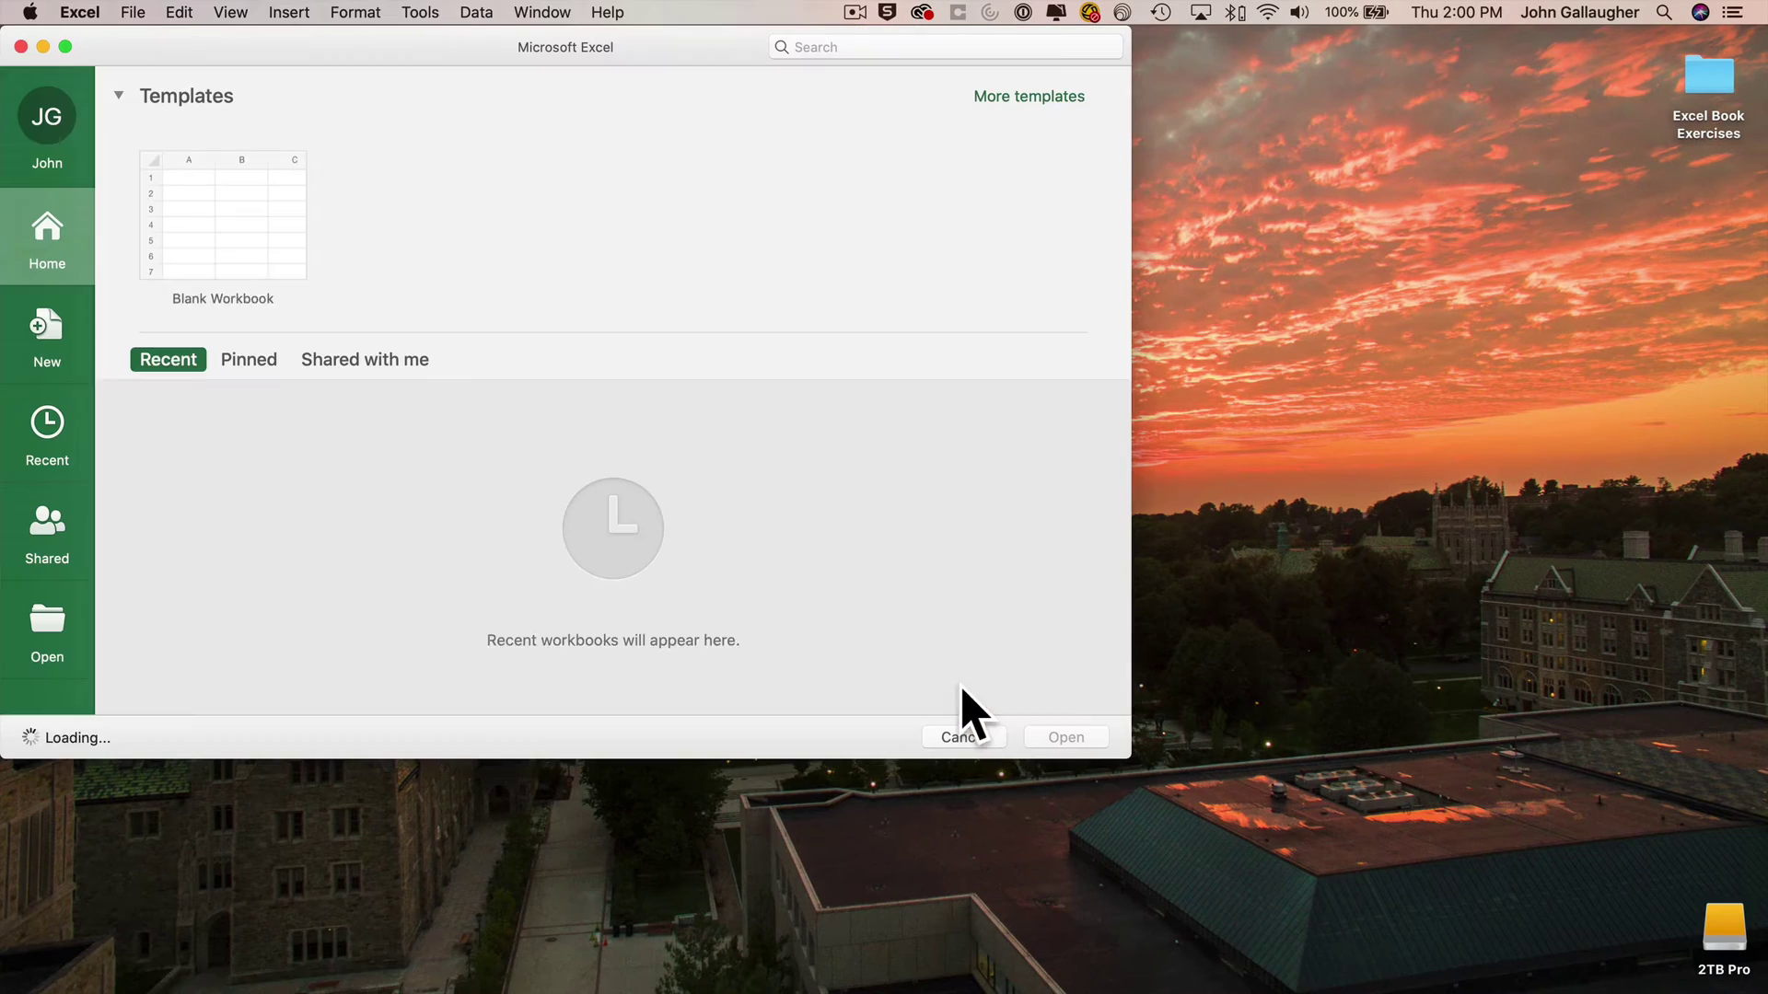
double_click(260, 225)
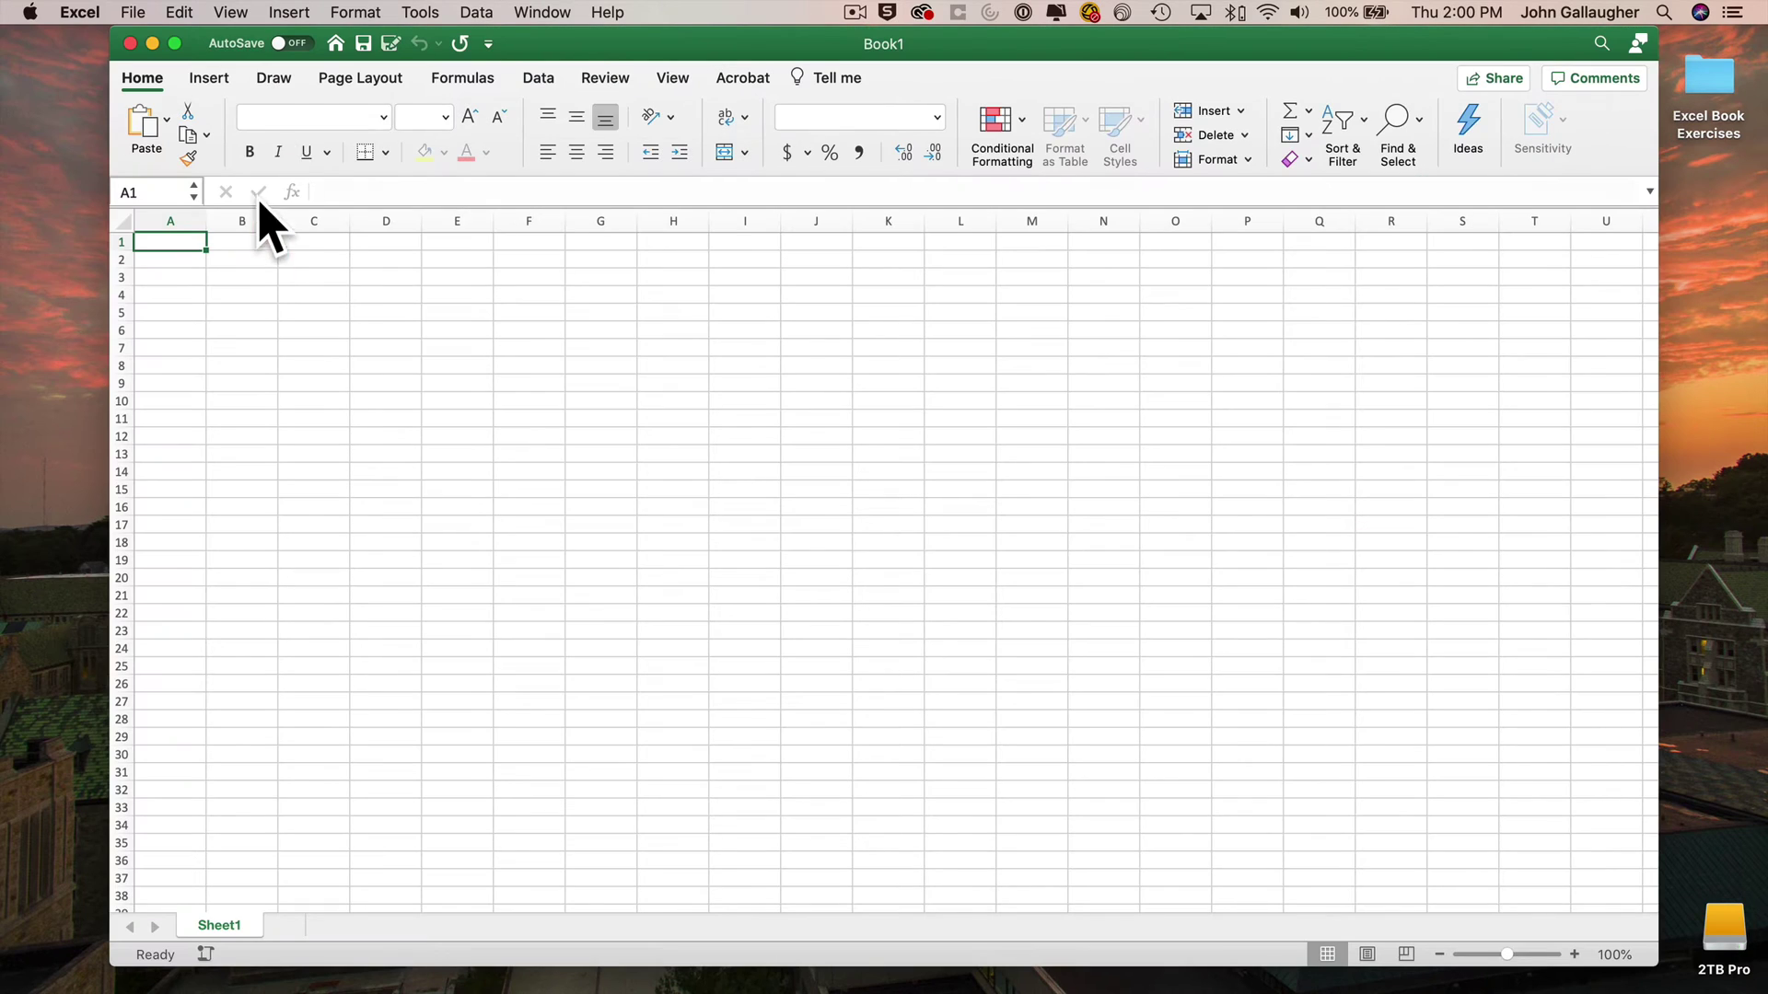
double_click(598, 53)
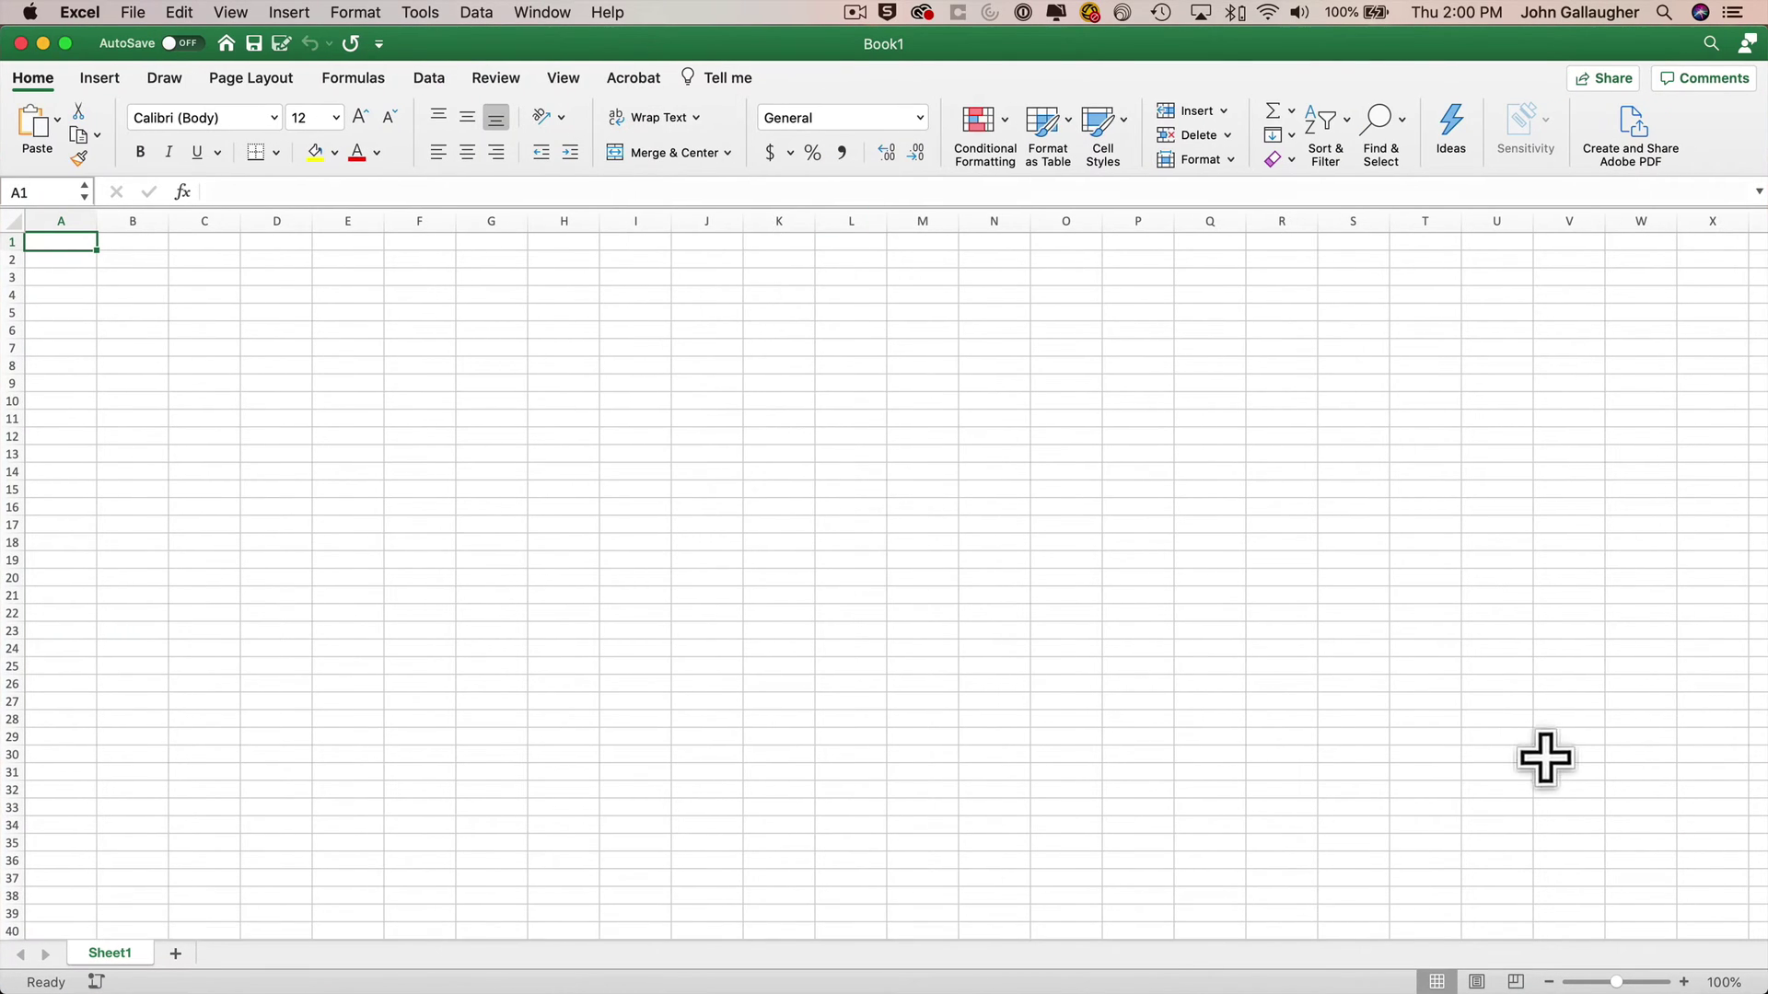
click(1725, 983)
click(828, 264)
click(930, 503)
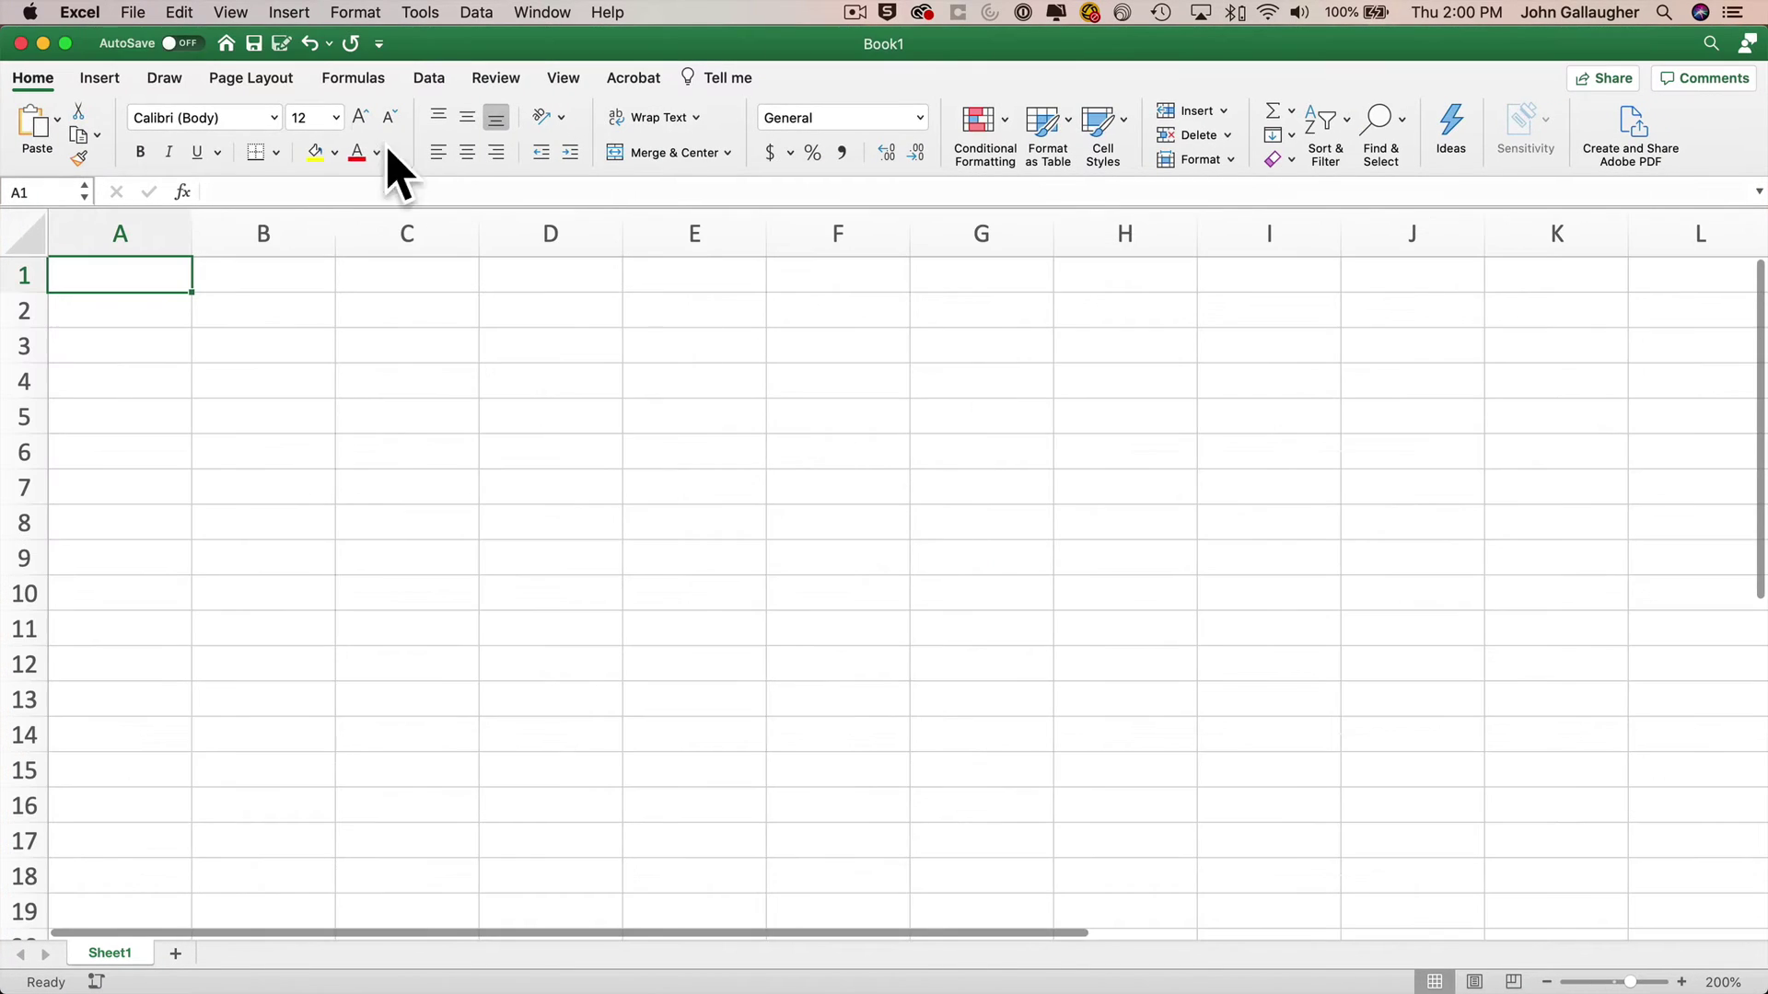
Save the workbook as 'Goal Seek - Grade Calculator' in the Excel Book Exercises folder.
click(133, 12)
click(189, 178)
double_click(705, 234)
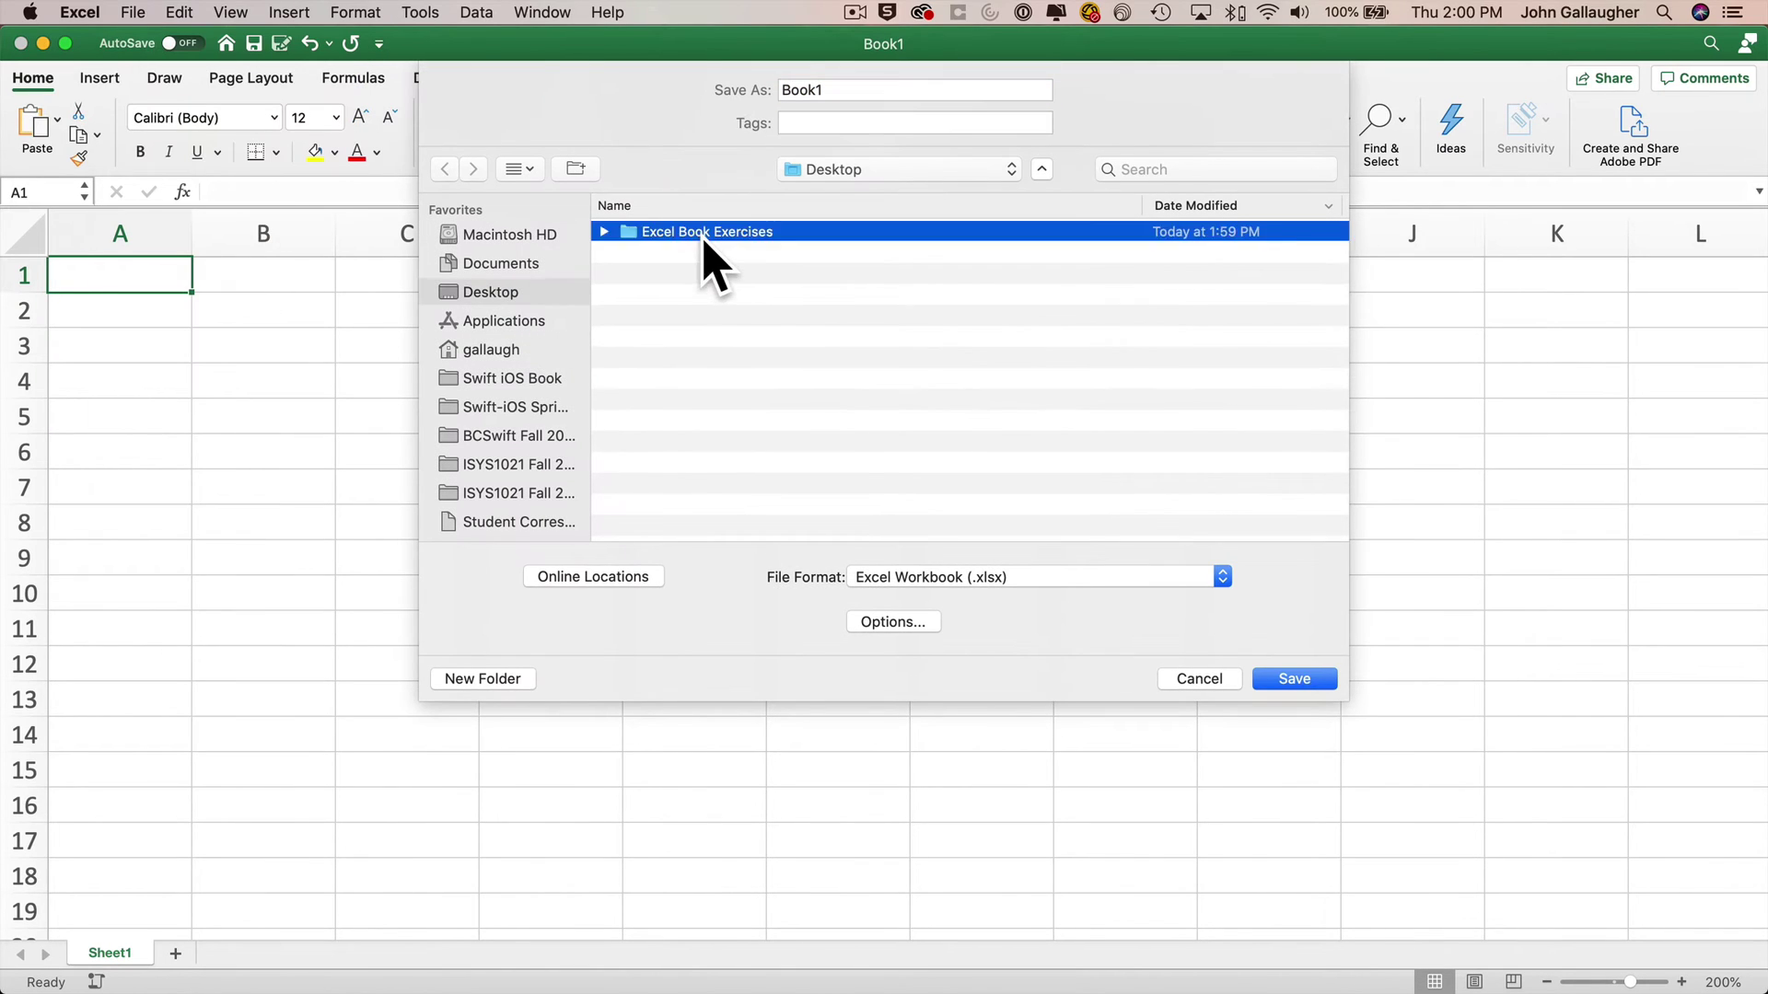
click(853, 88)
text(Goal Seek - Grade Calculator)
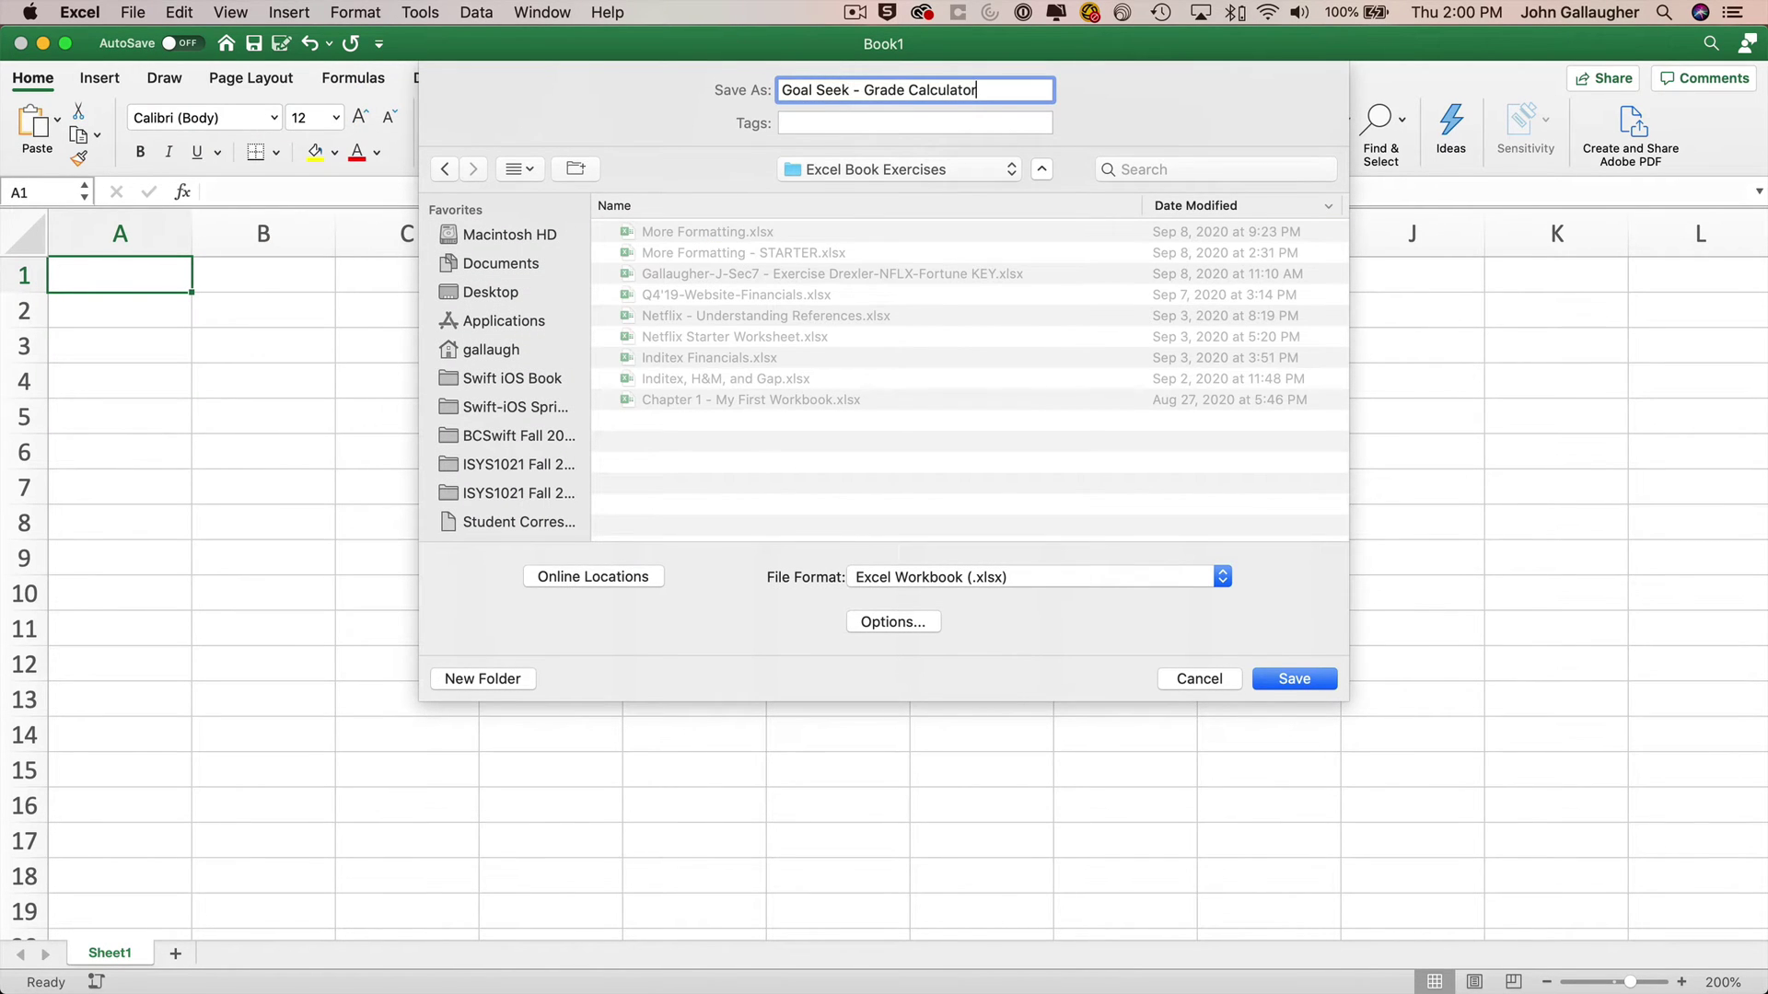
key(Return)
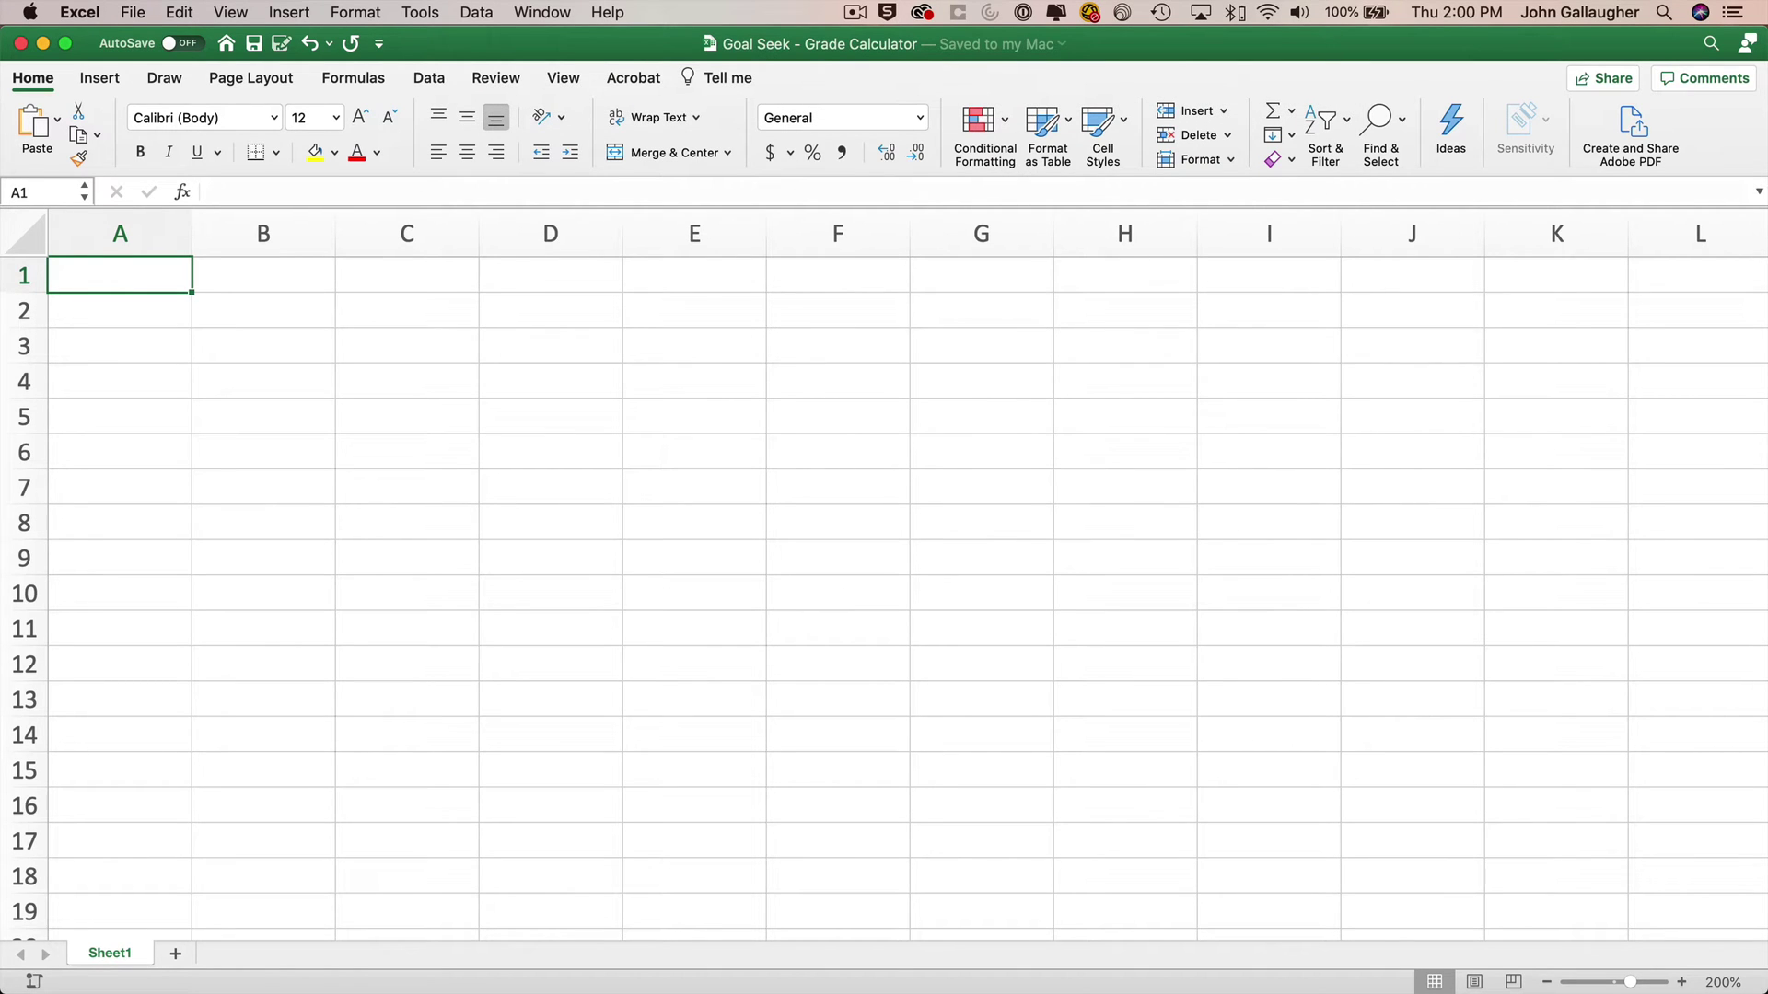
mouse_move(1741, 987)
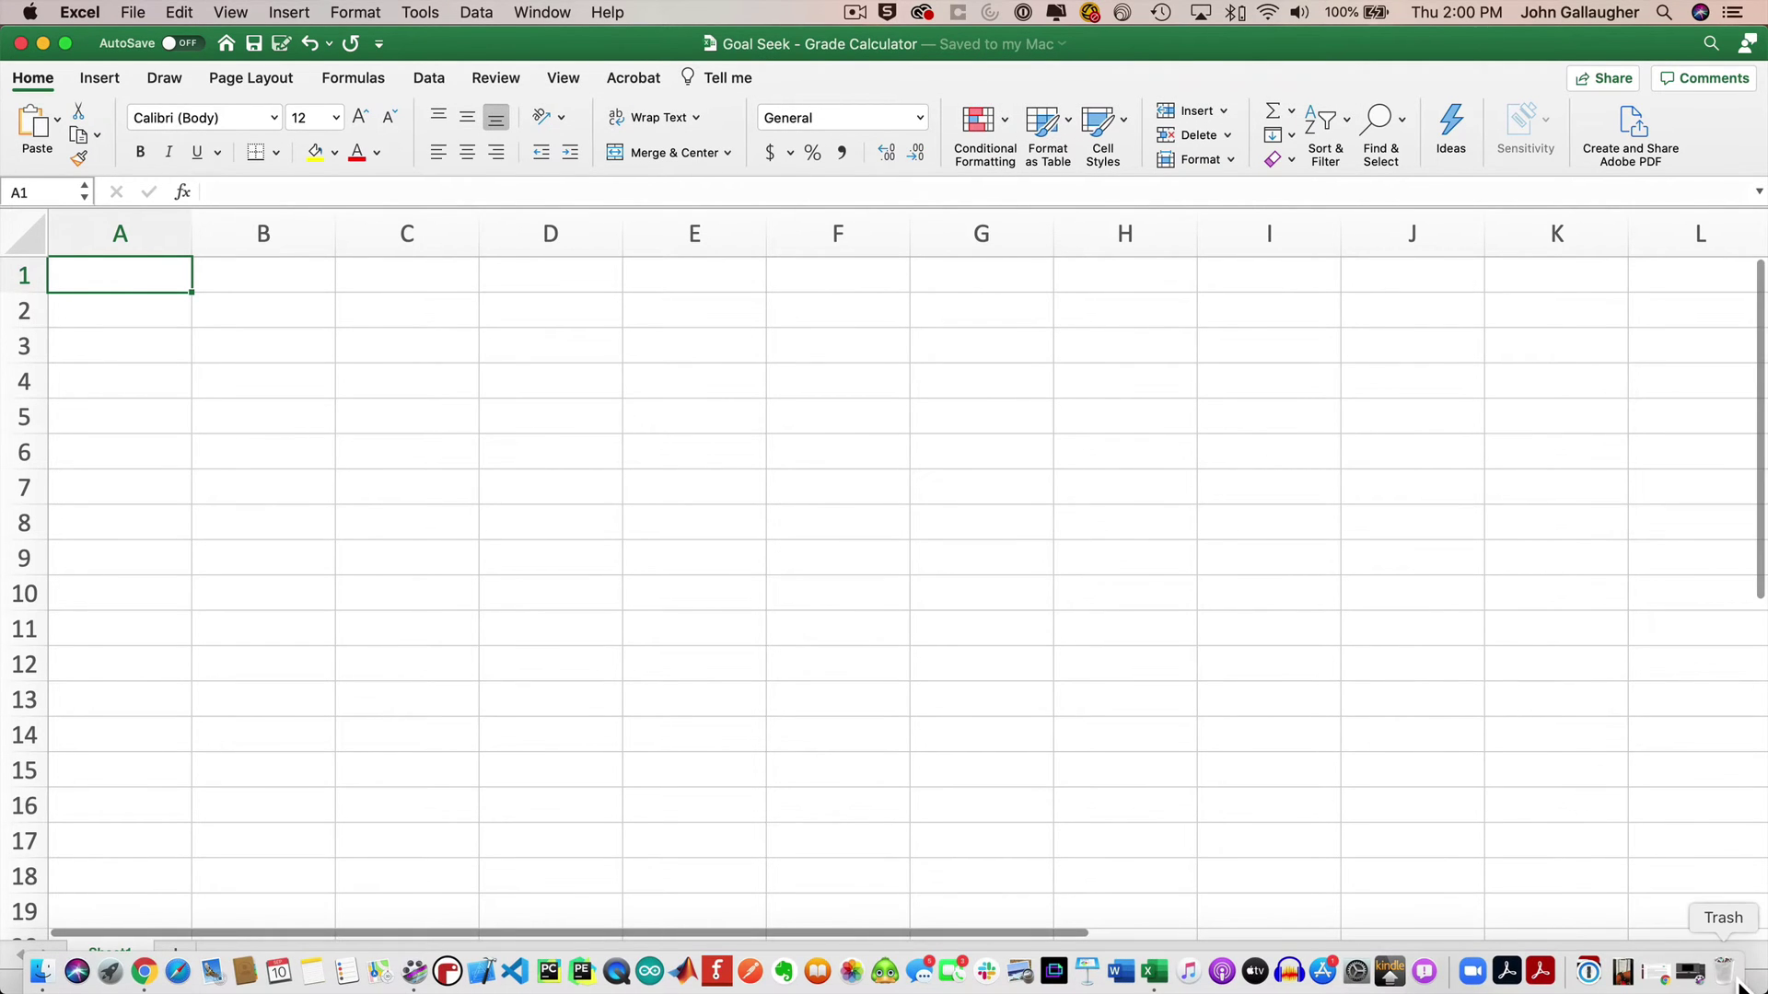
In the Canvas course page, select the grading rows from Online Reading Quizzes through IS Final.
click(1674, 983)
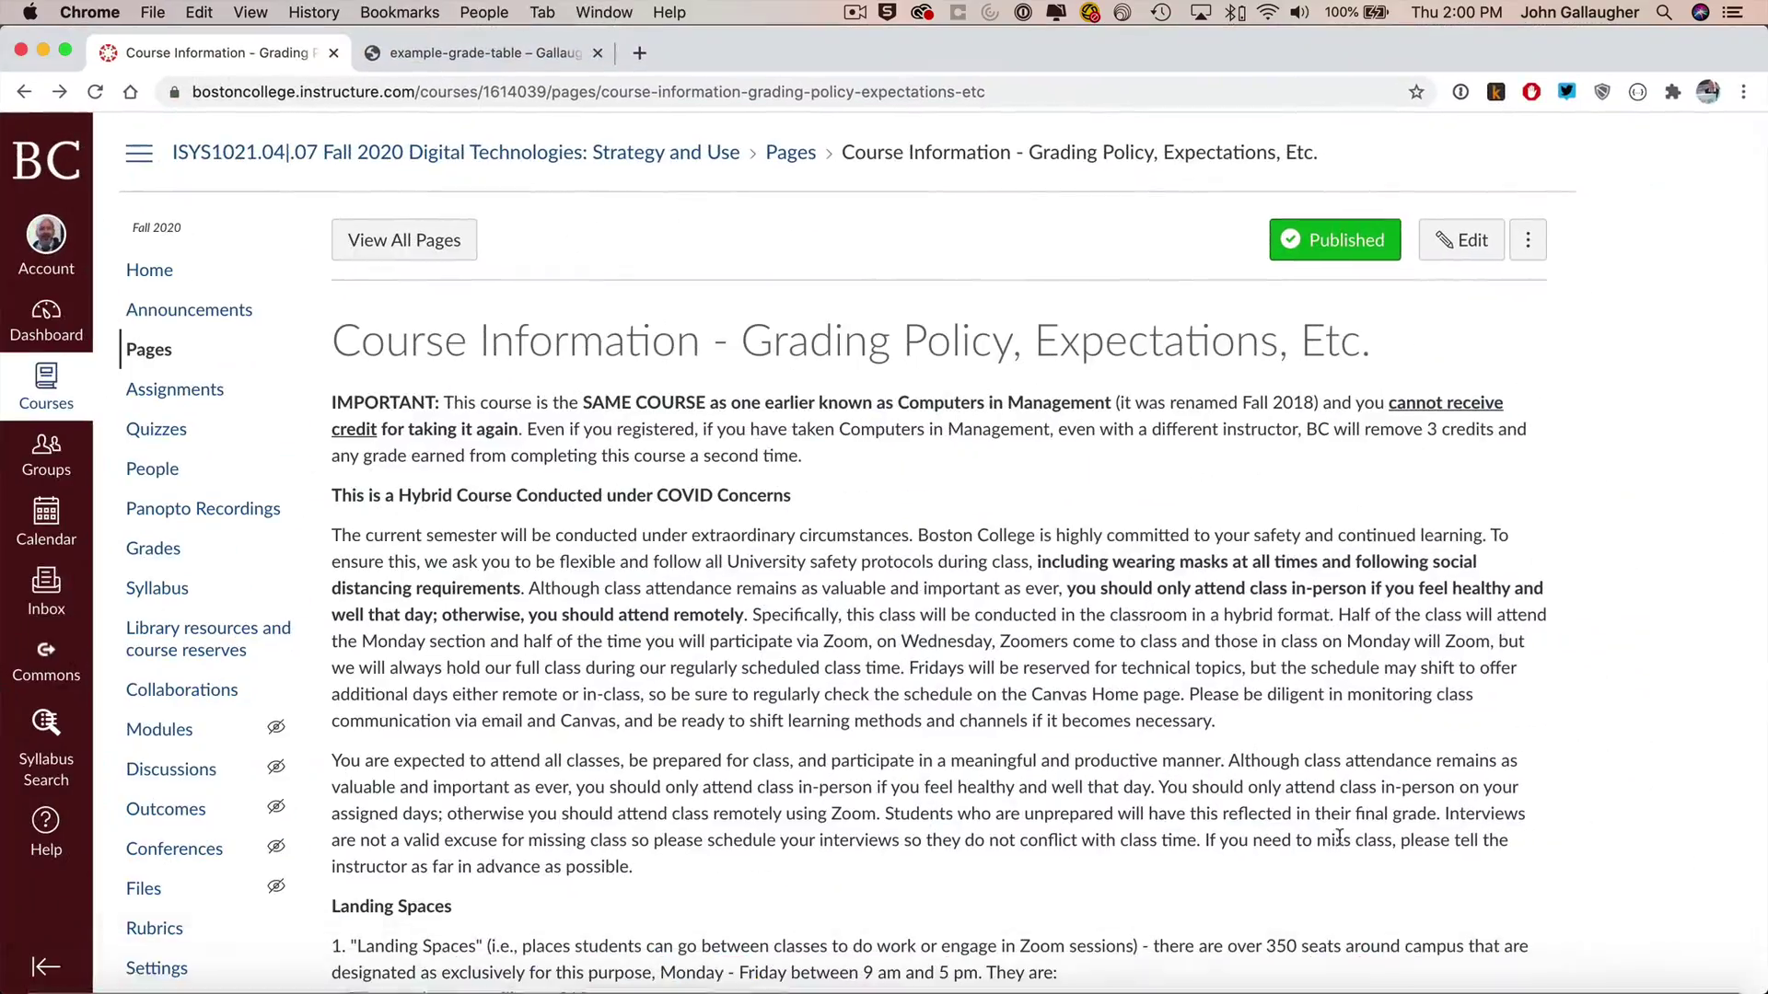
scroll(683, 605, down, 20)
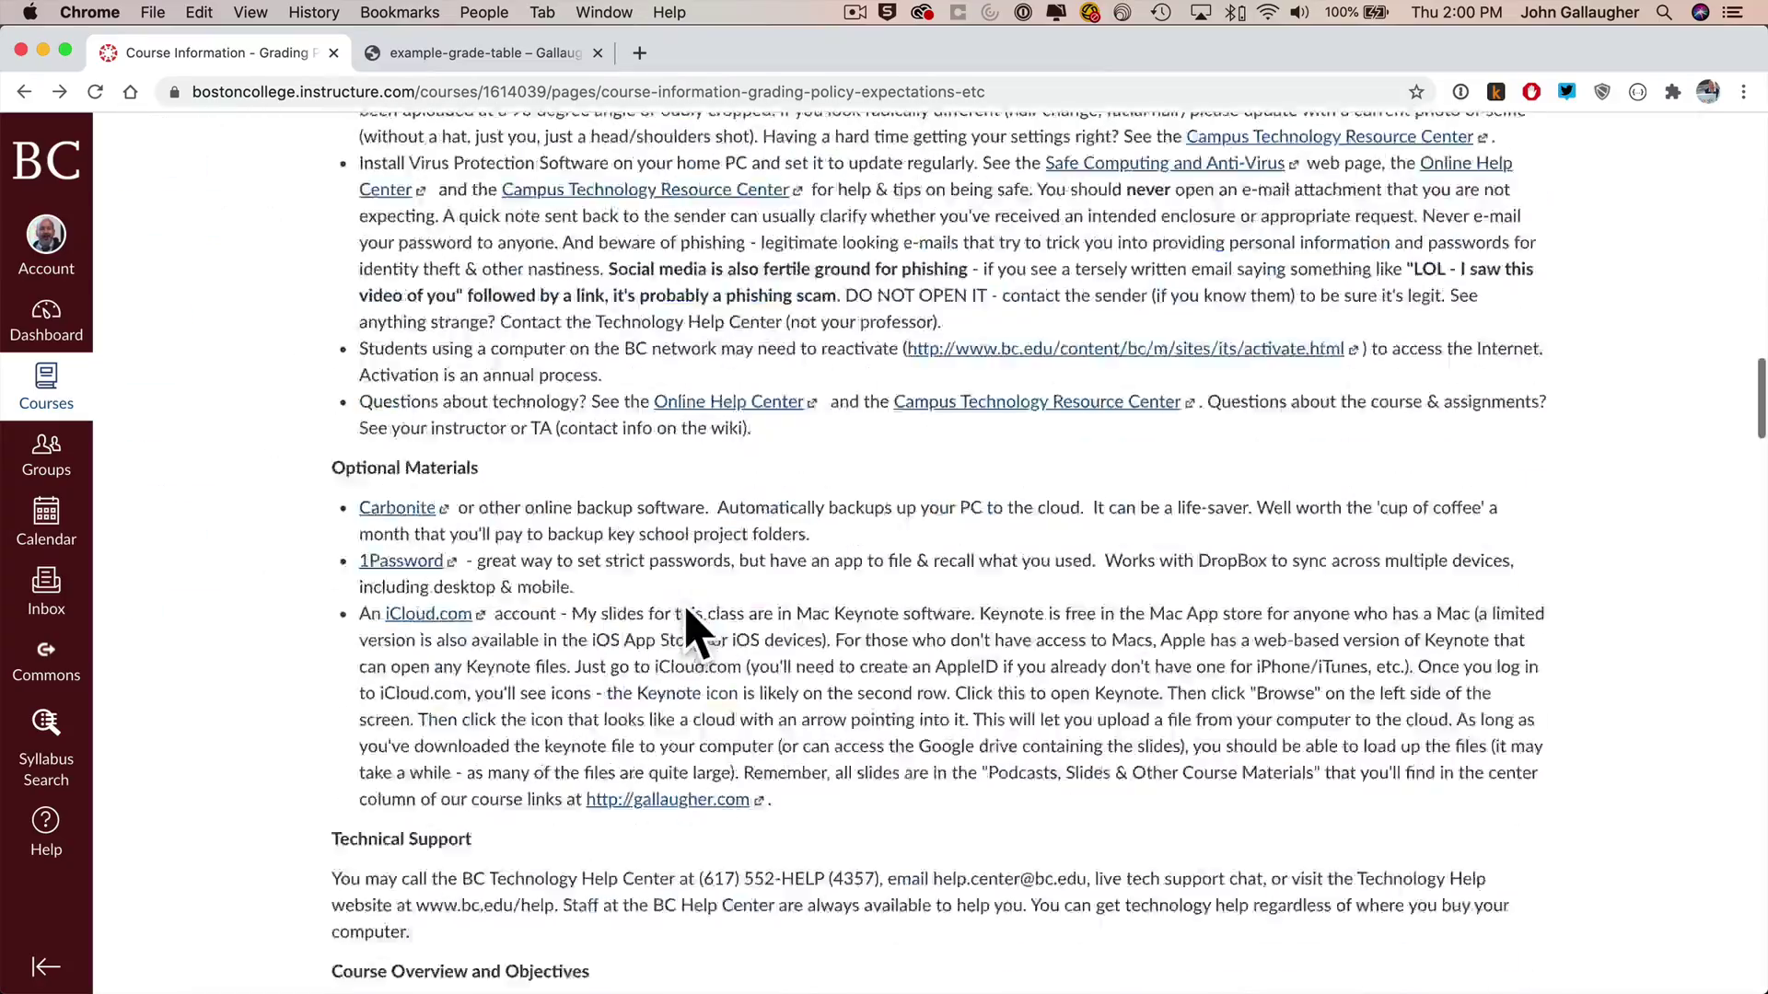
scroll(683, 605, down, 5)
scroll(723, 374, up, 1)
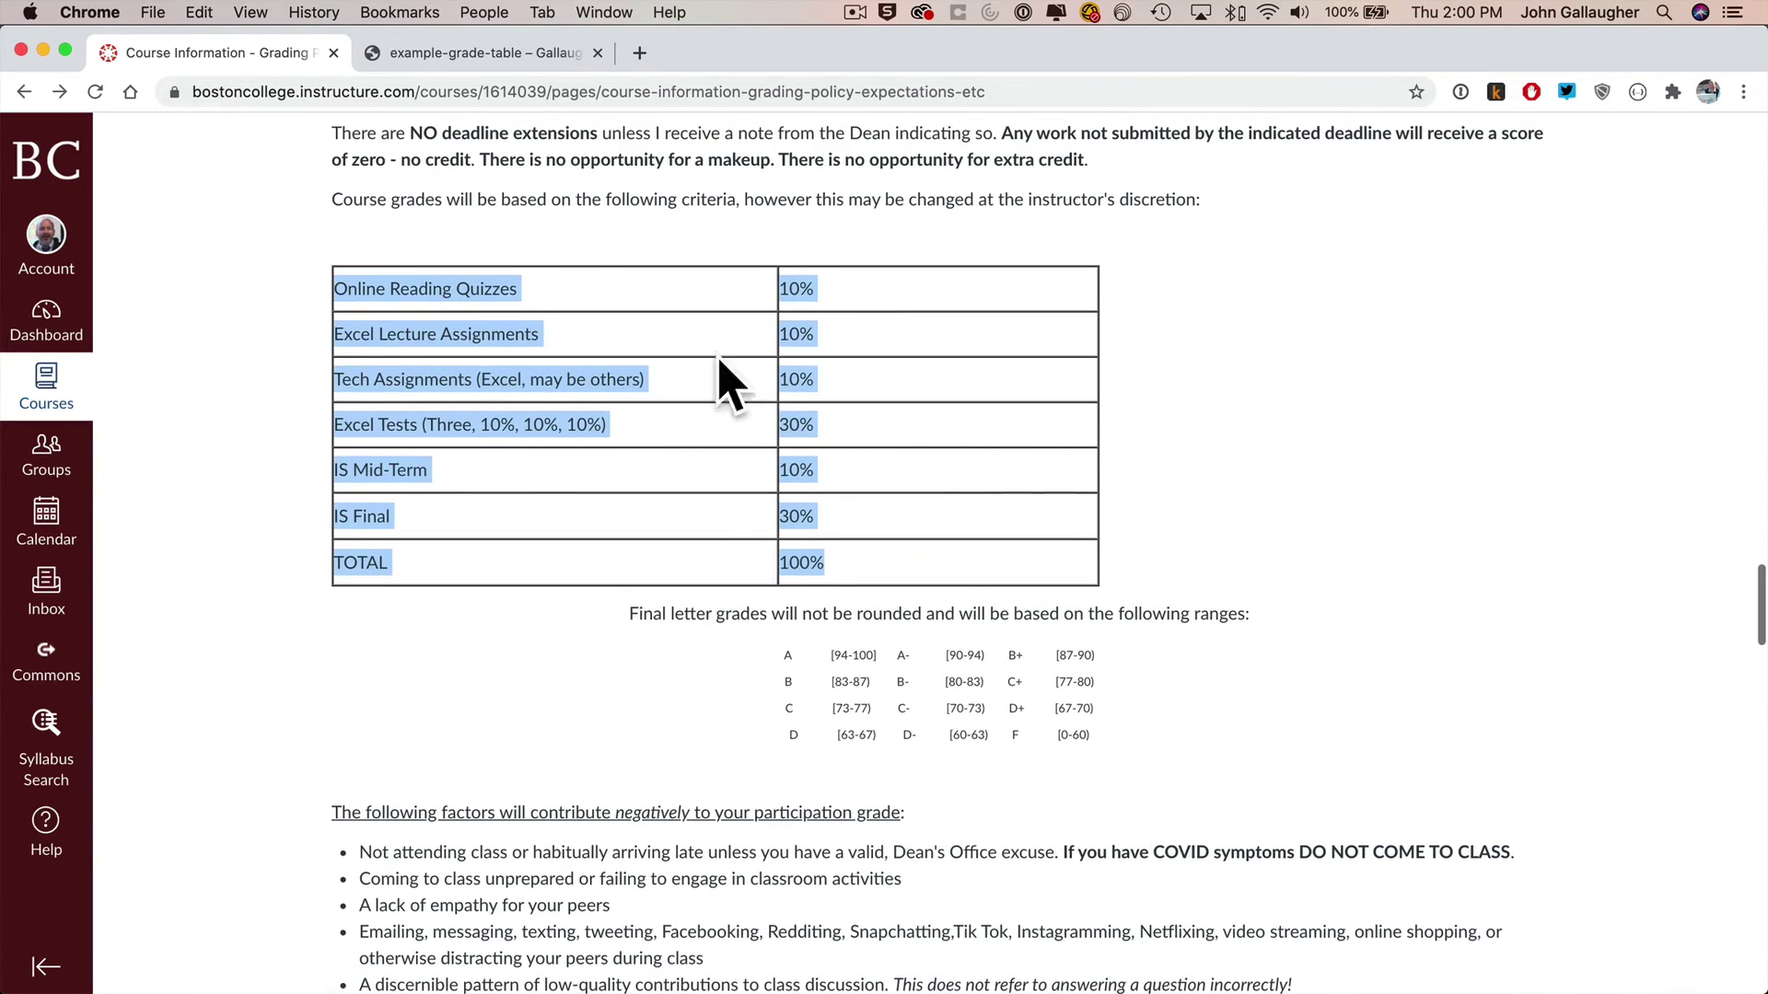
click(871, 586)
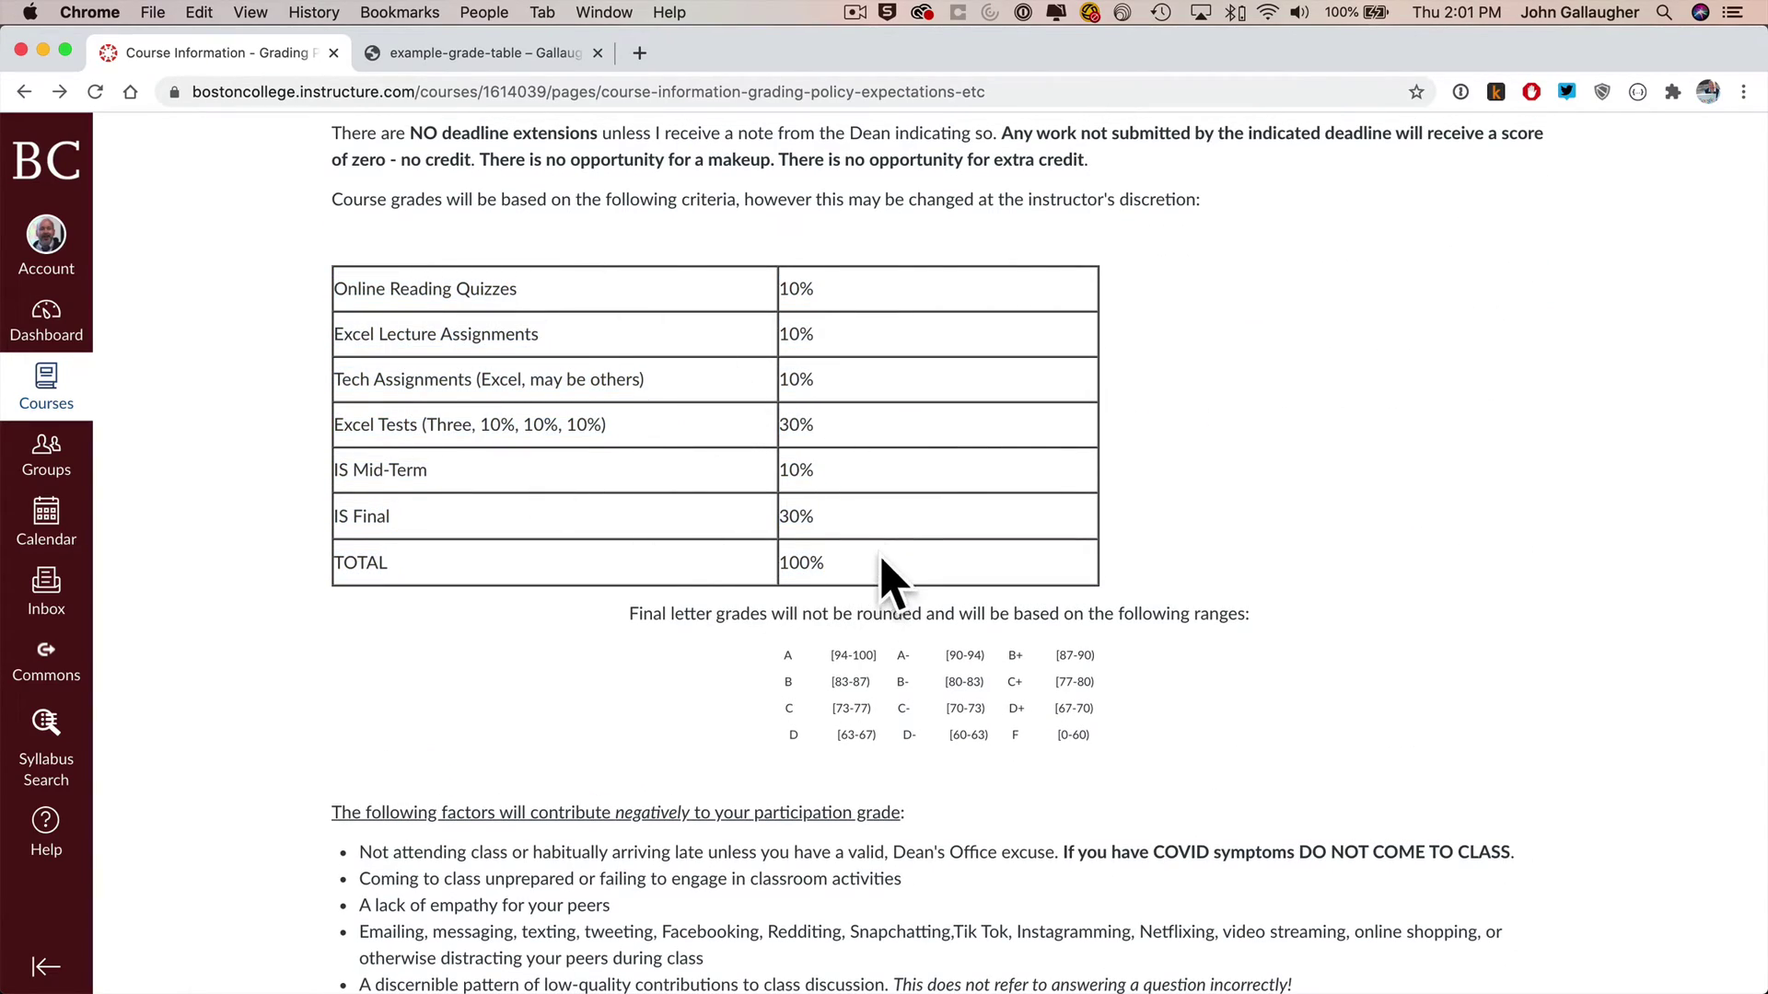
drag(875, 525, 445, 296)
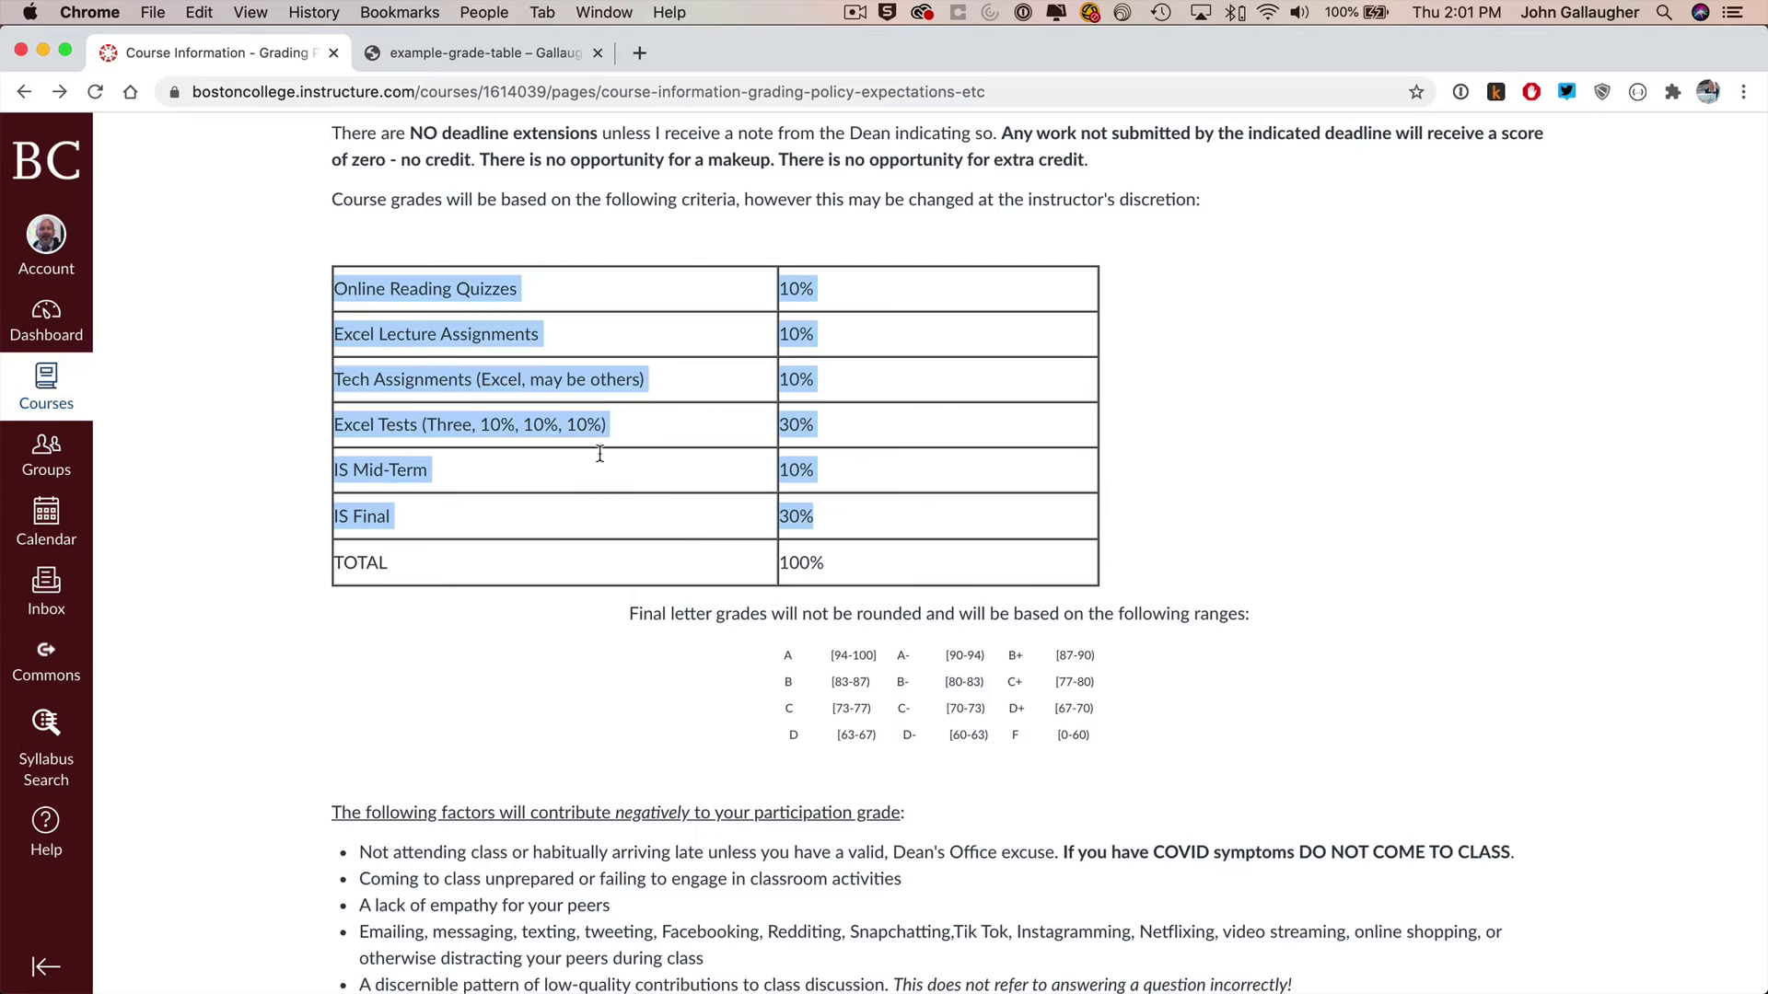
On the example-grade-table page, select the six criteria rows from IS Final 30% up to Online Reading Quizzes.
click(502, 56)
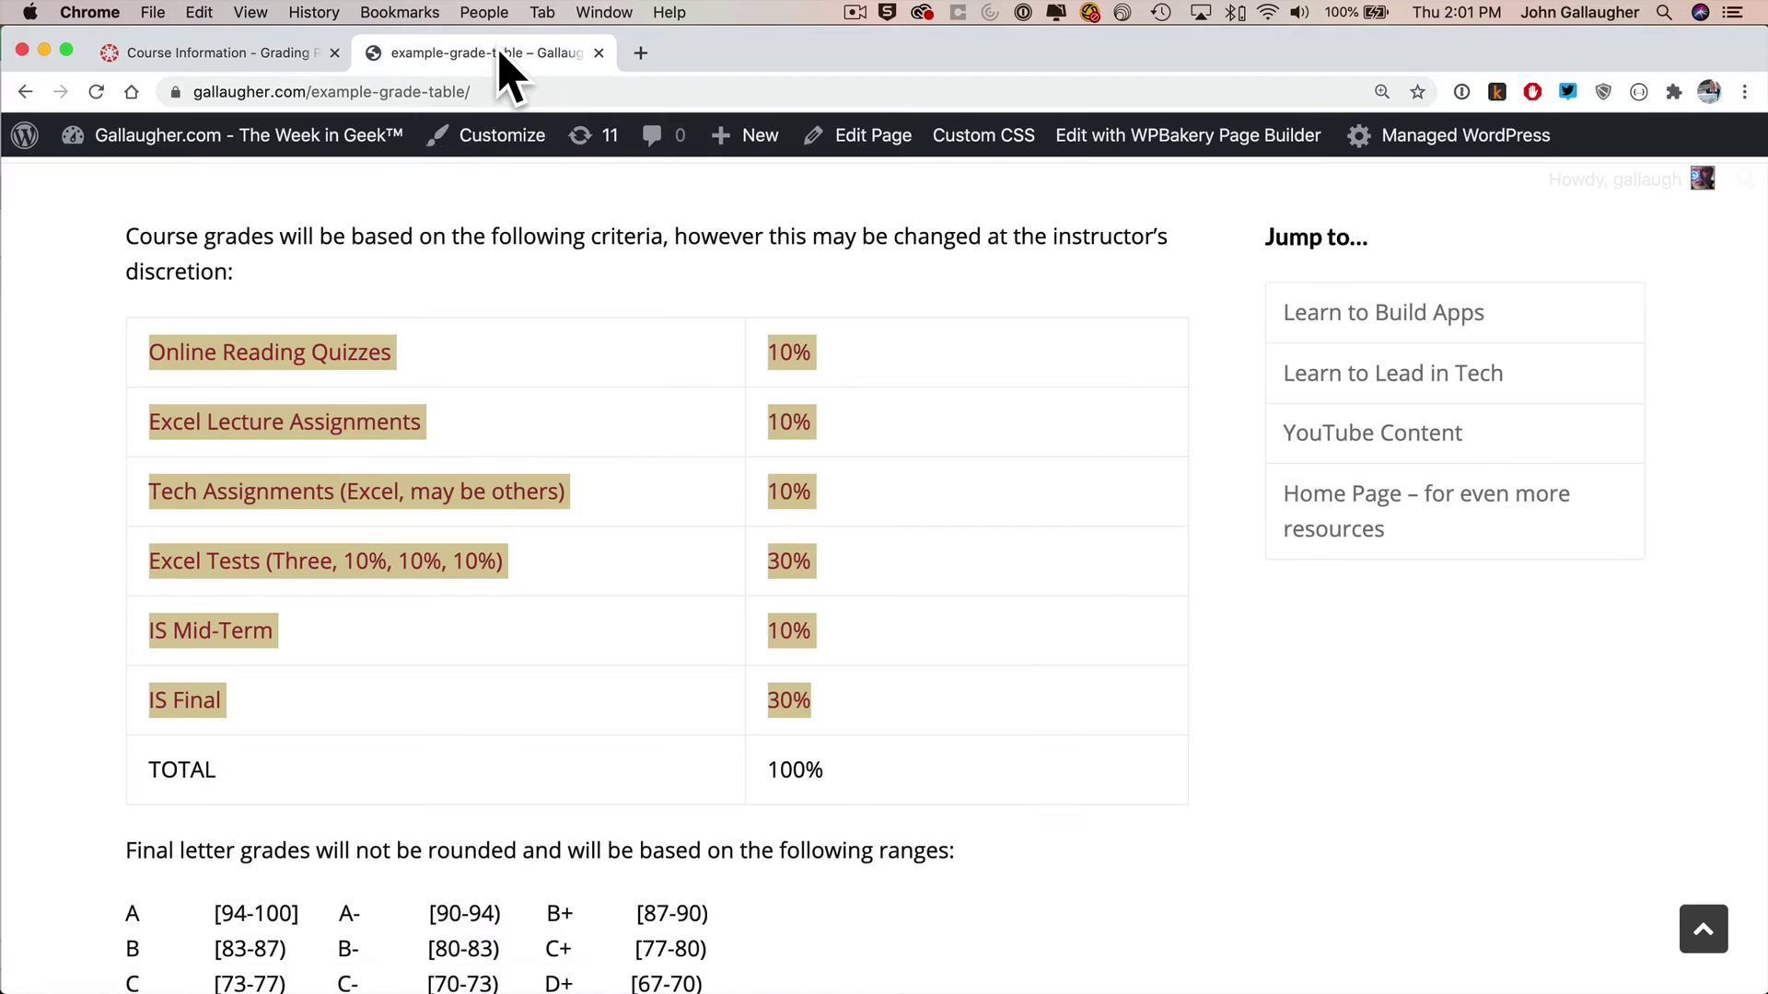
click(870, 720)
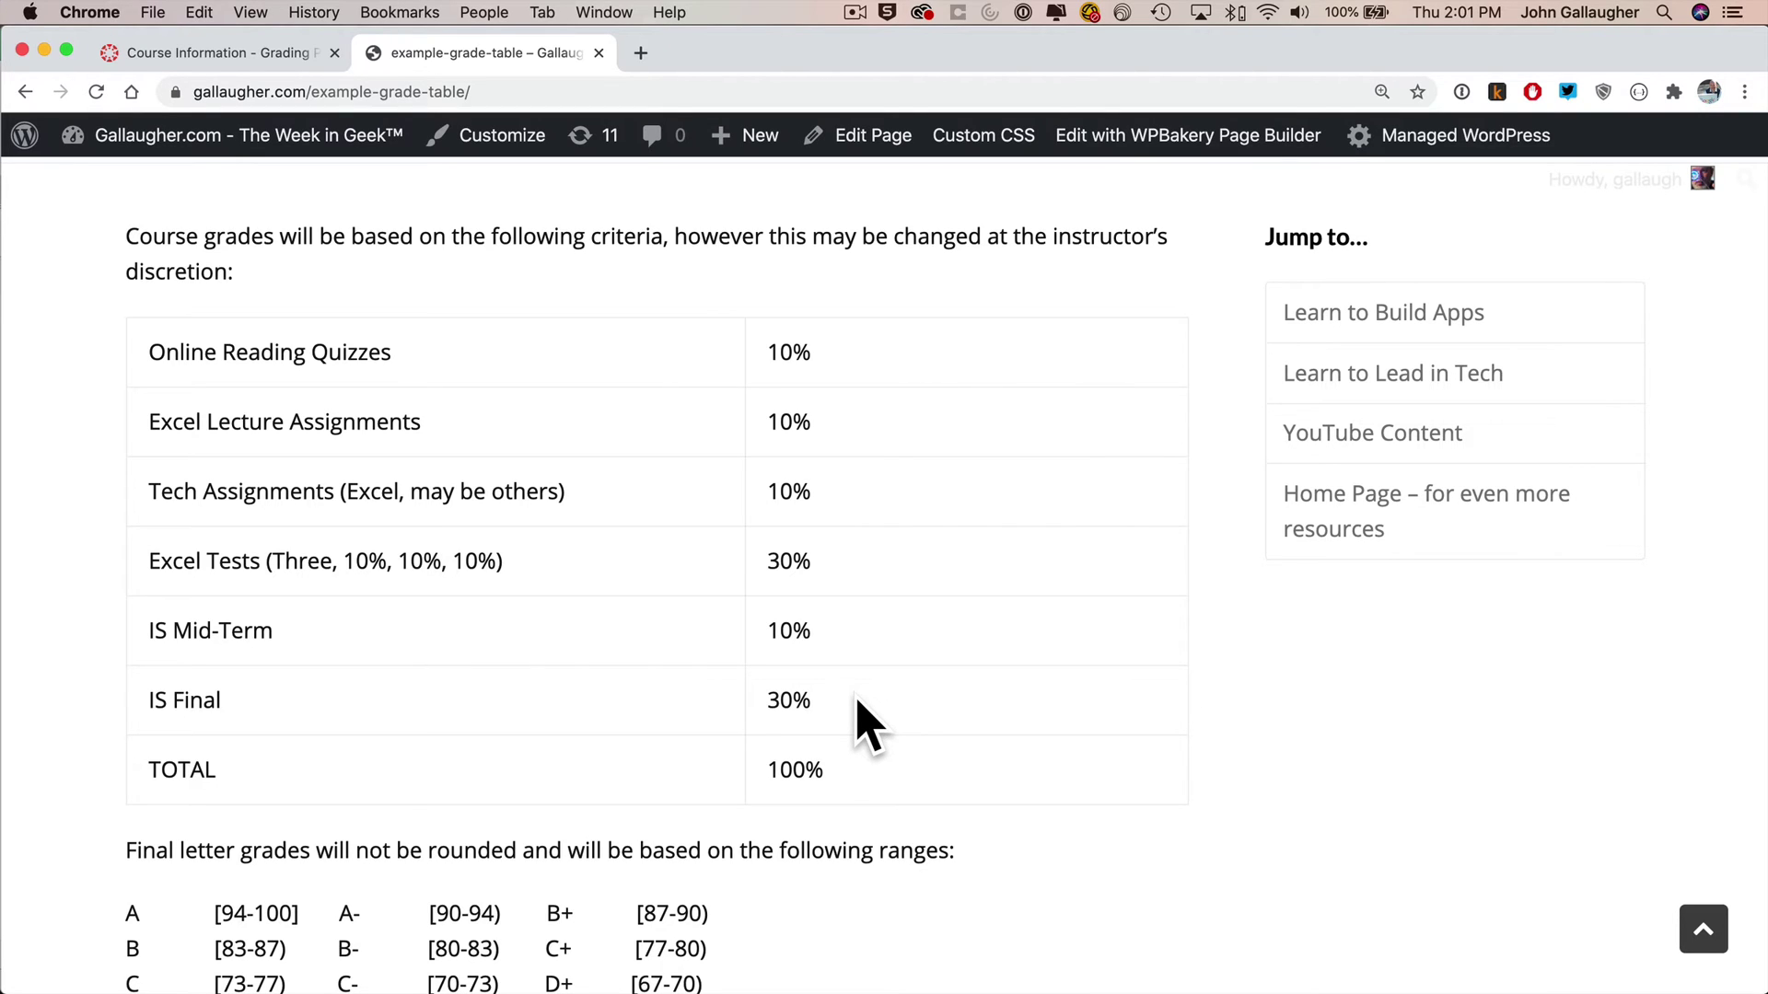
drag(857, 704, 152, 356)
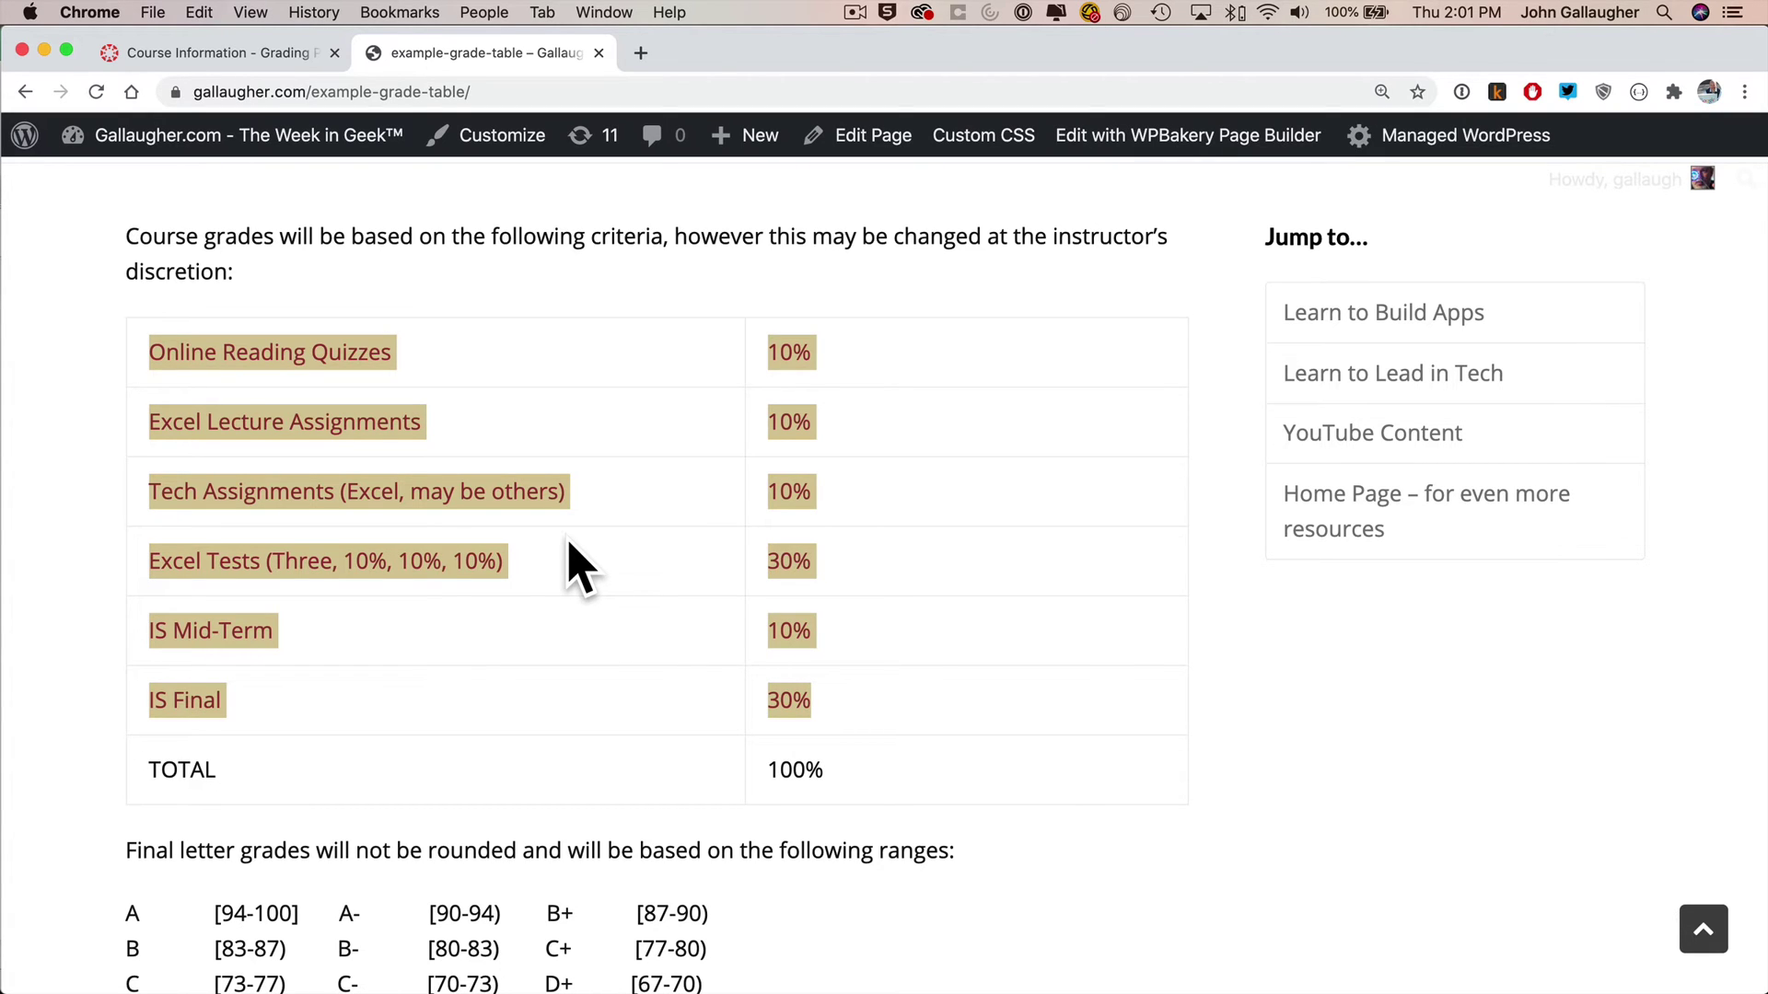
Paste the six categories and percentages into A2 of the workbook, then select A1:B7.
key(super+Tab)
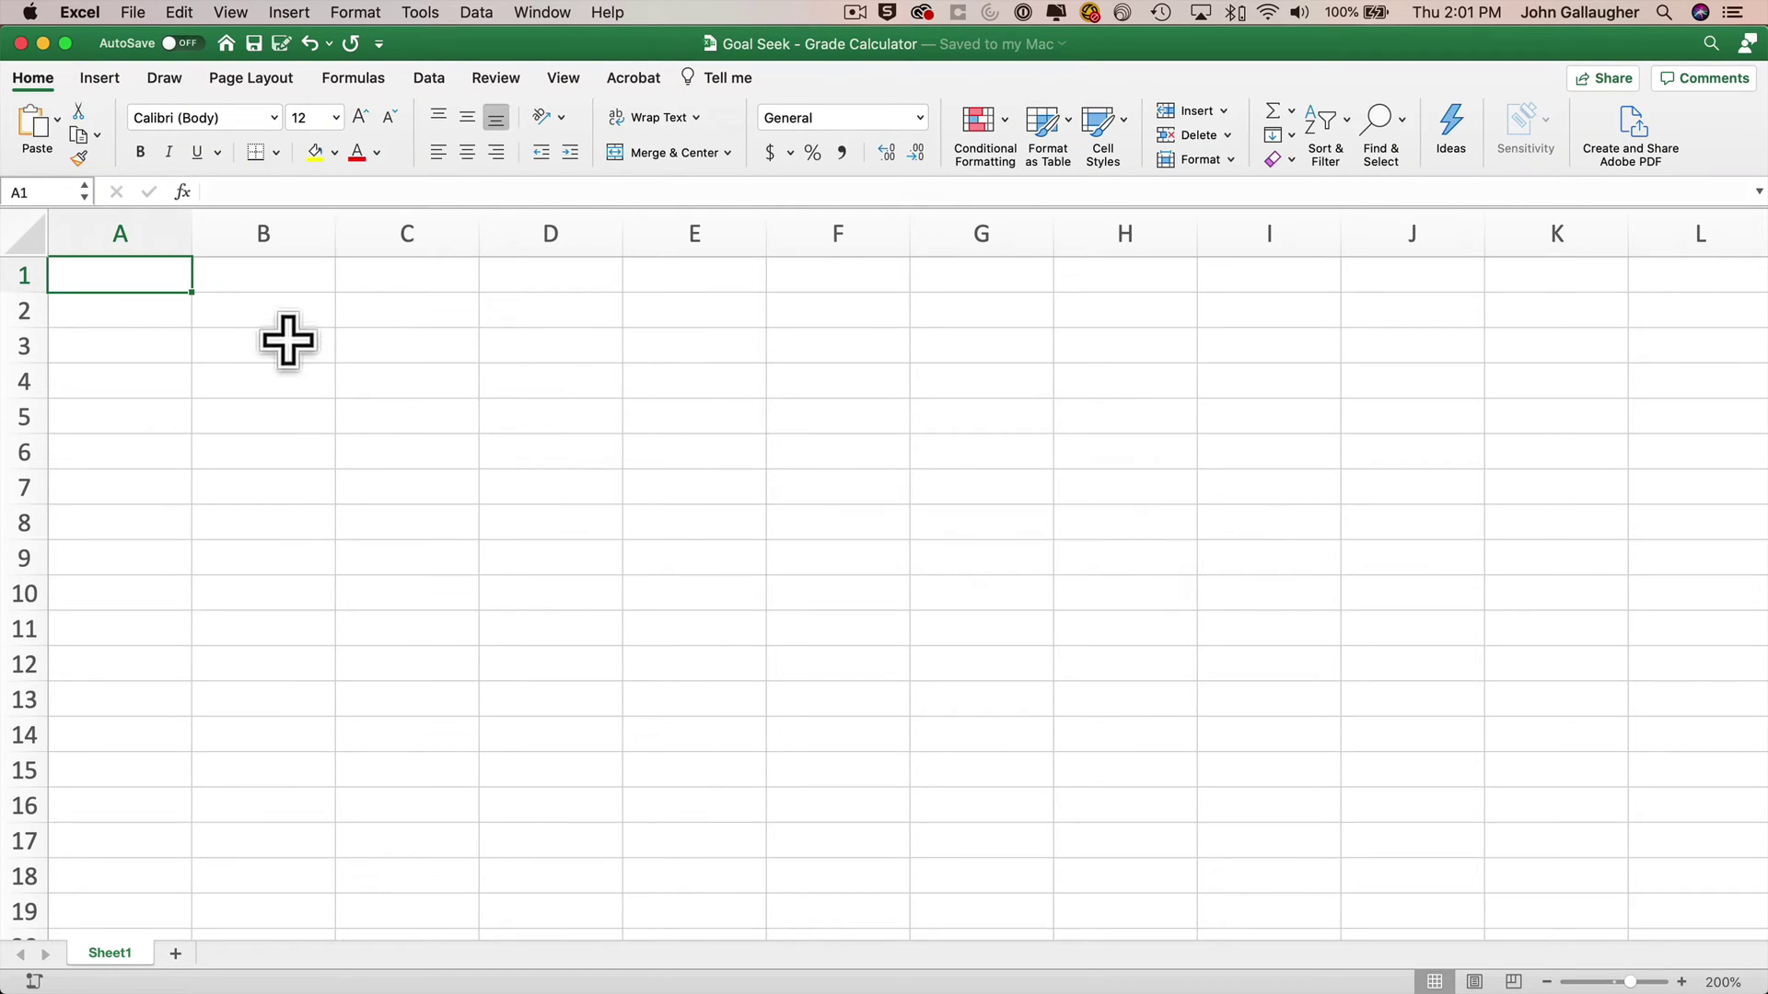
click(142, 307)
key(super+v)
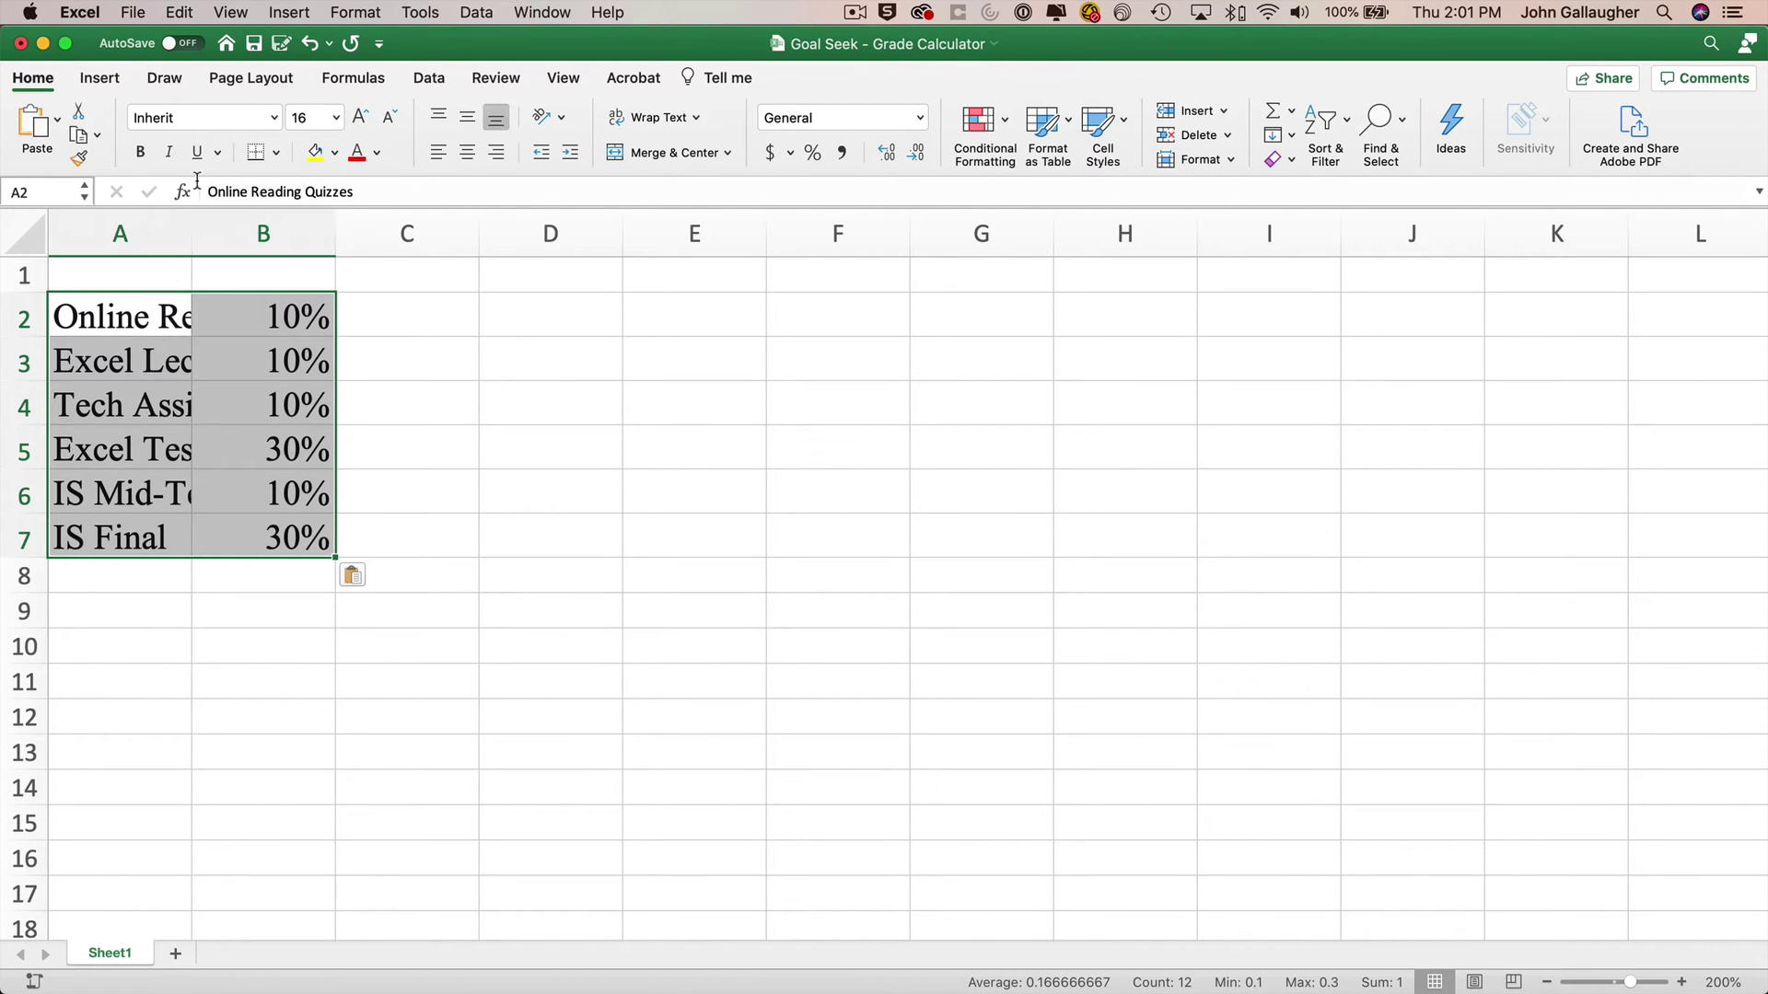
click(143, 297)
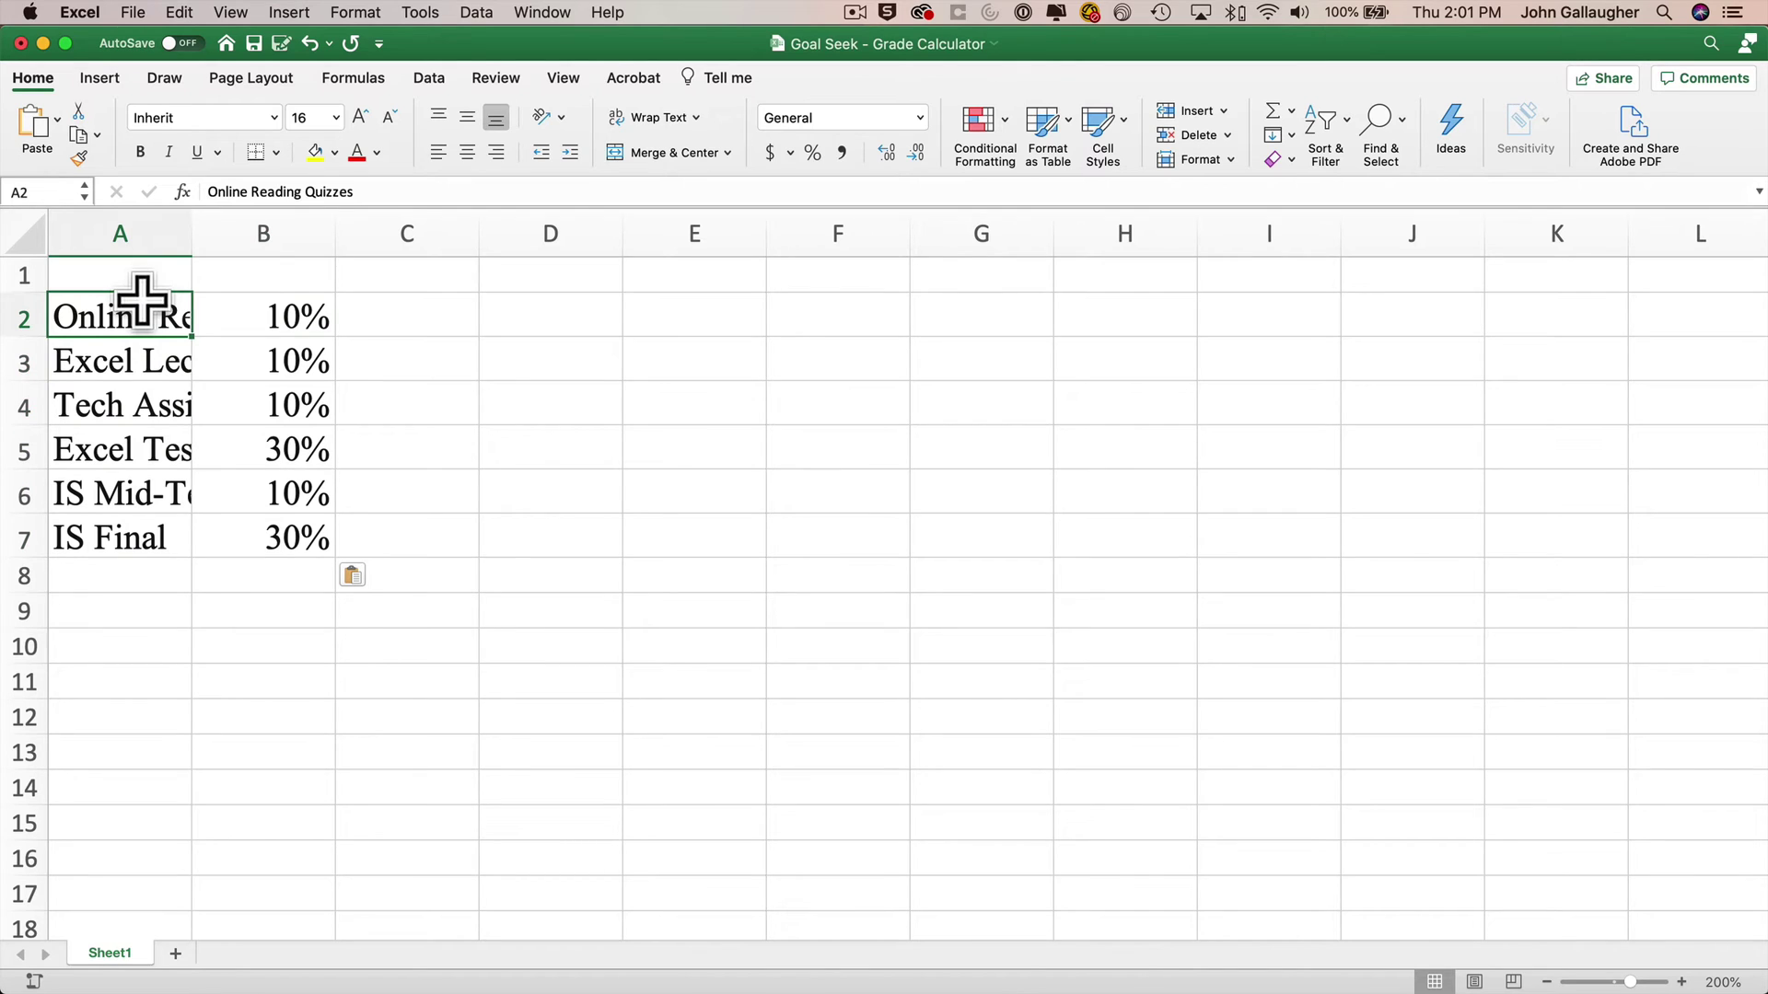
key(Up)
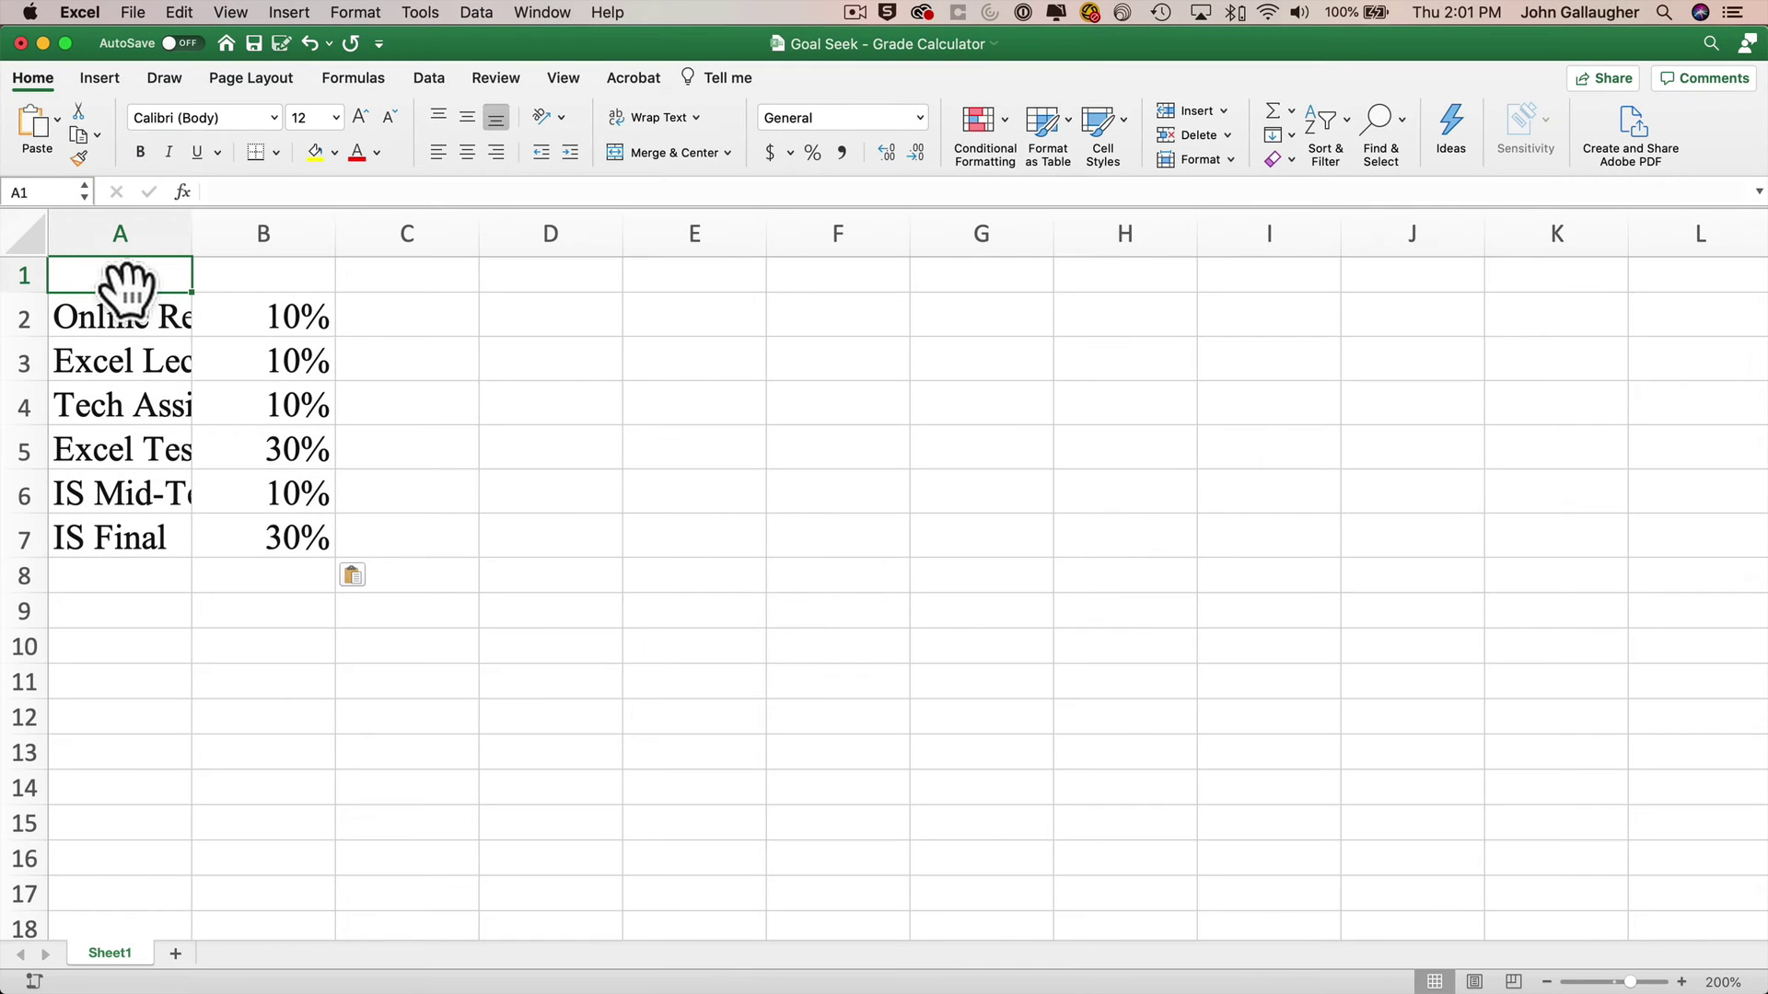
drag(126, 276, 315, 544)
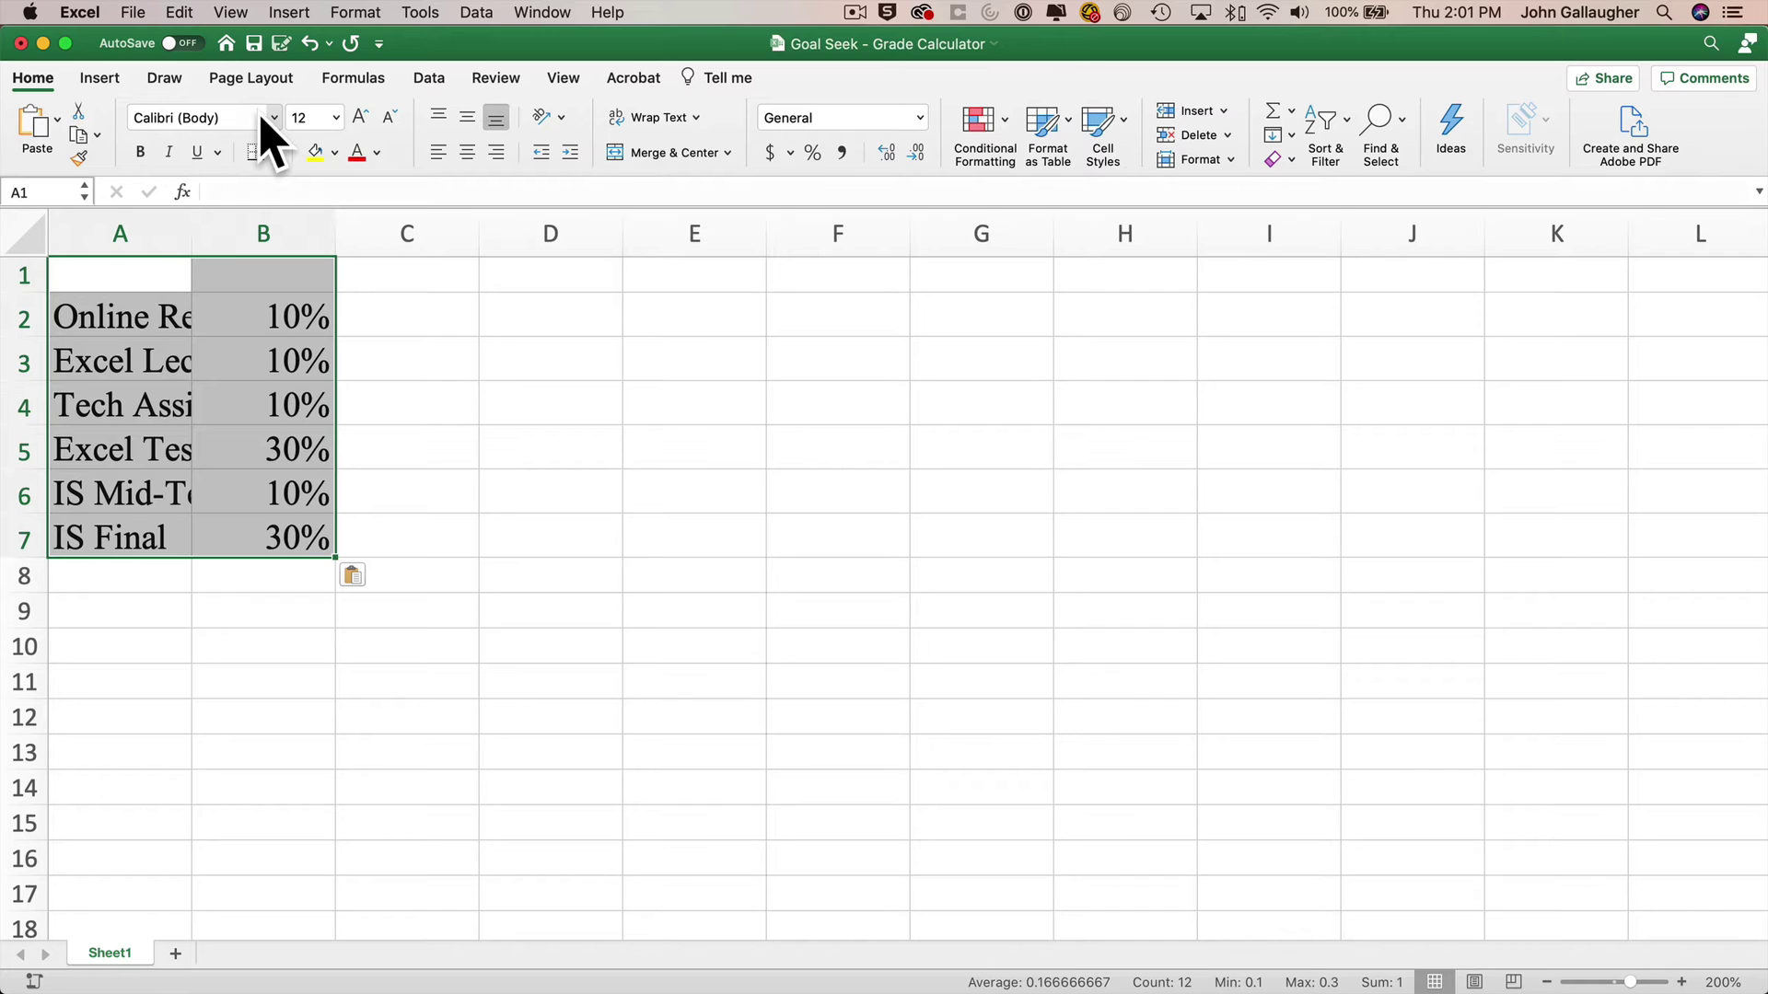
Set the A1:B7 text to 12-point Calibri.
click(267, 118)
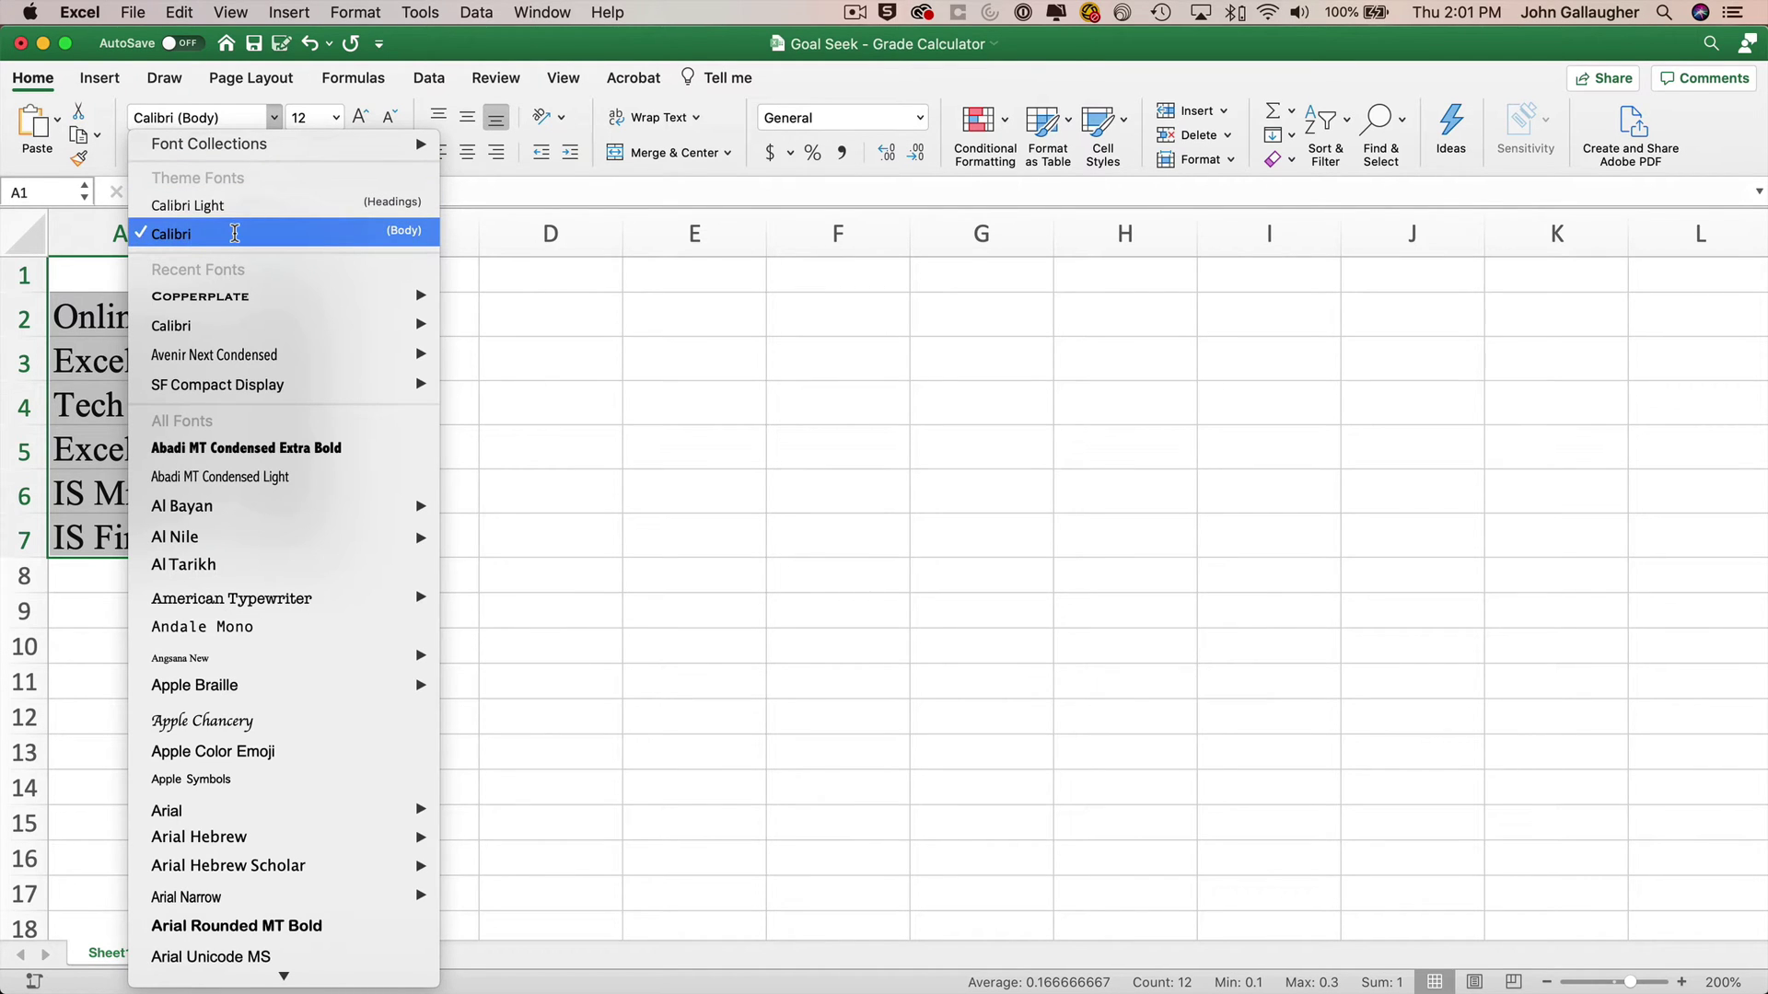
click(235, 233)
click(312, 118)
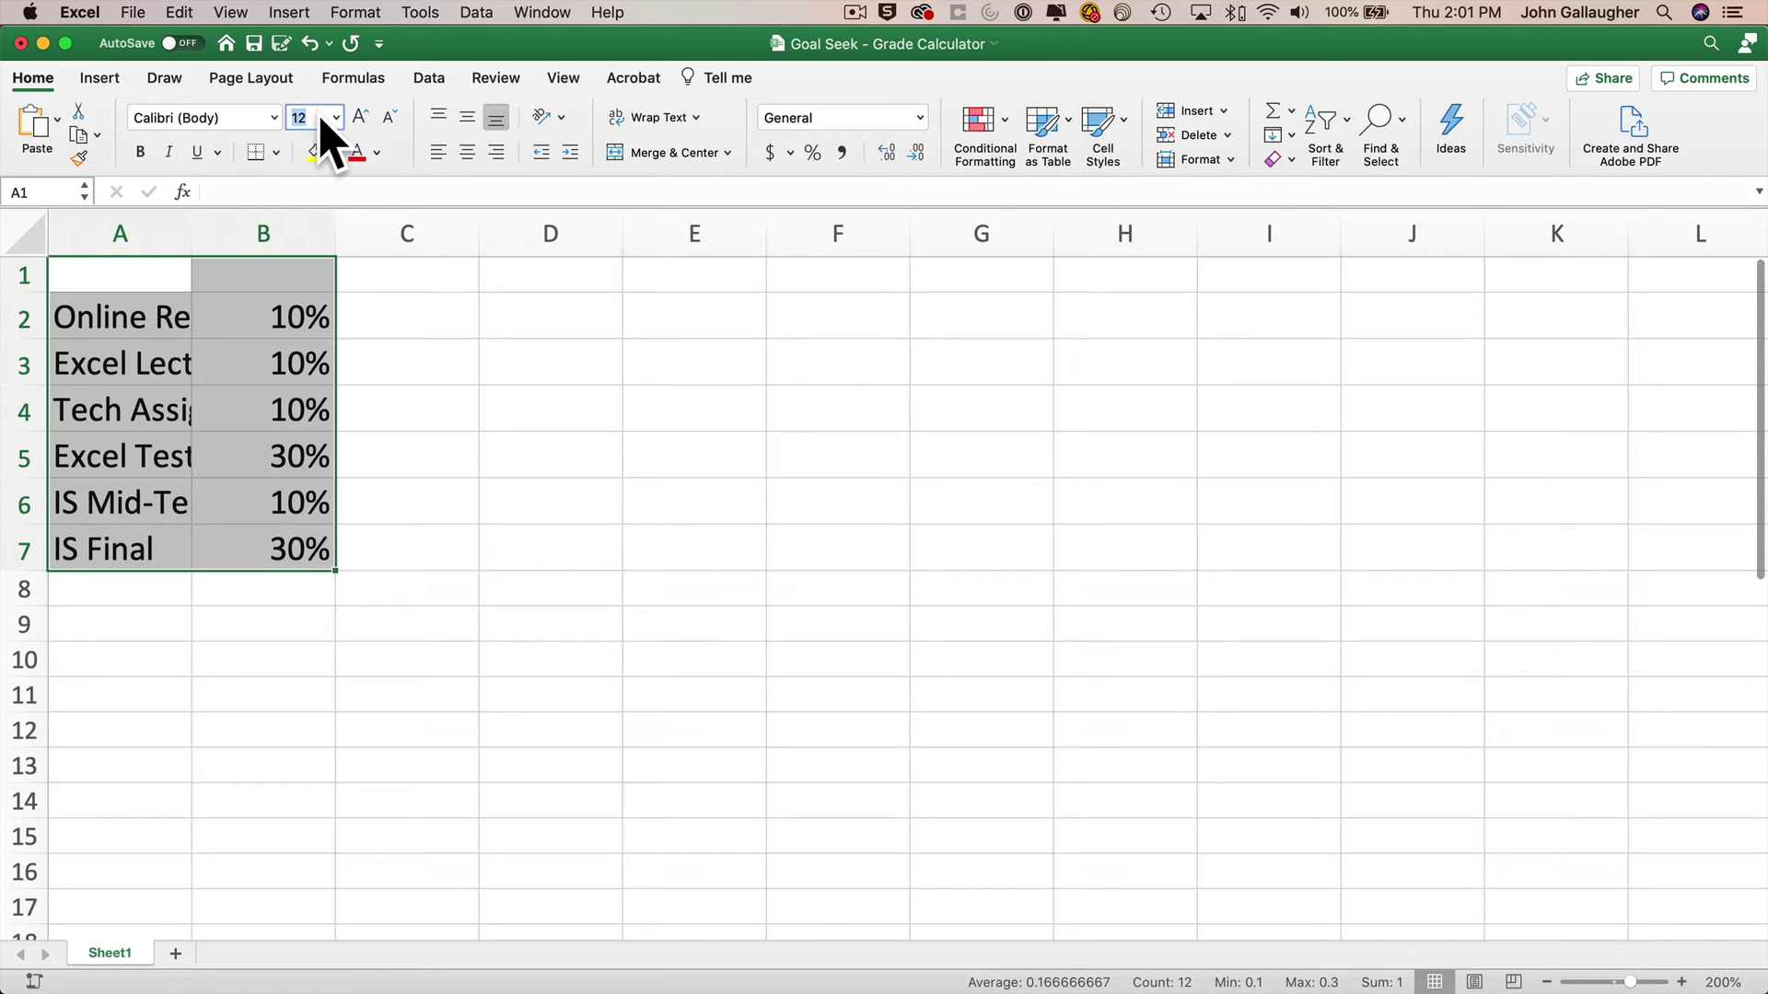
key(Return)
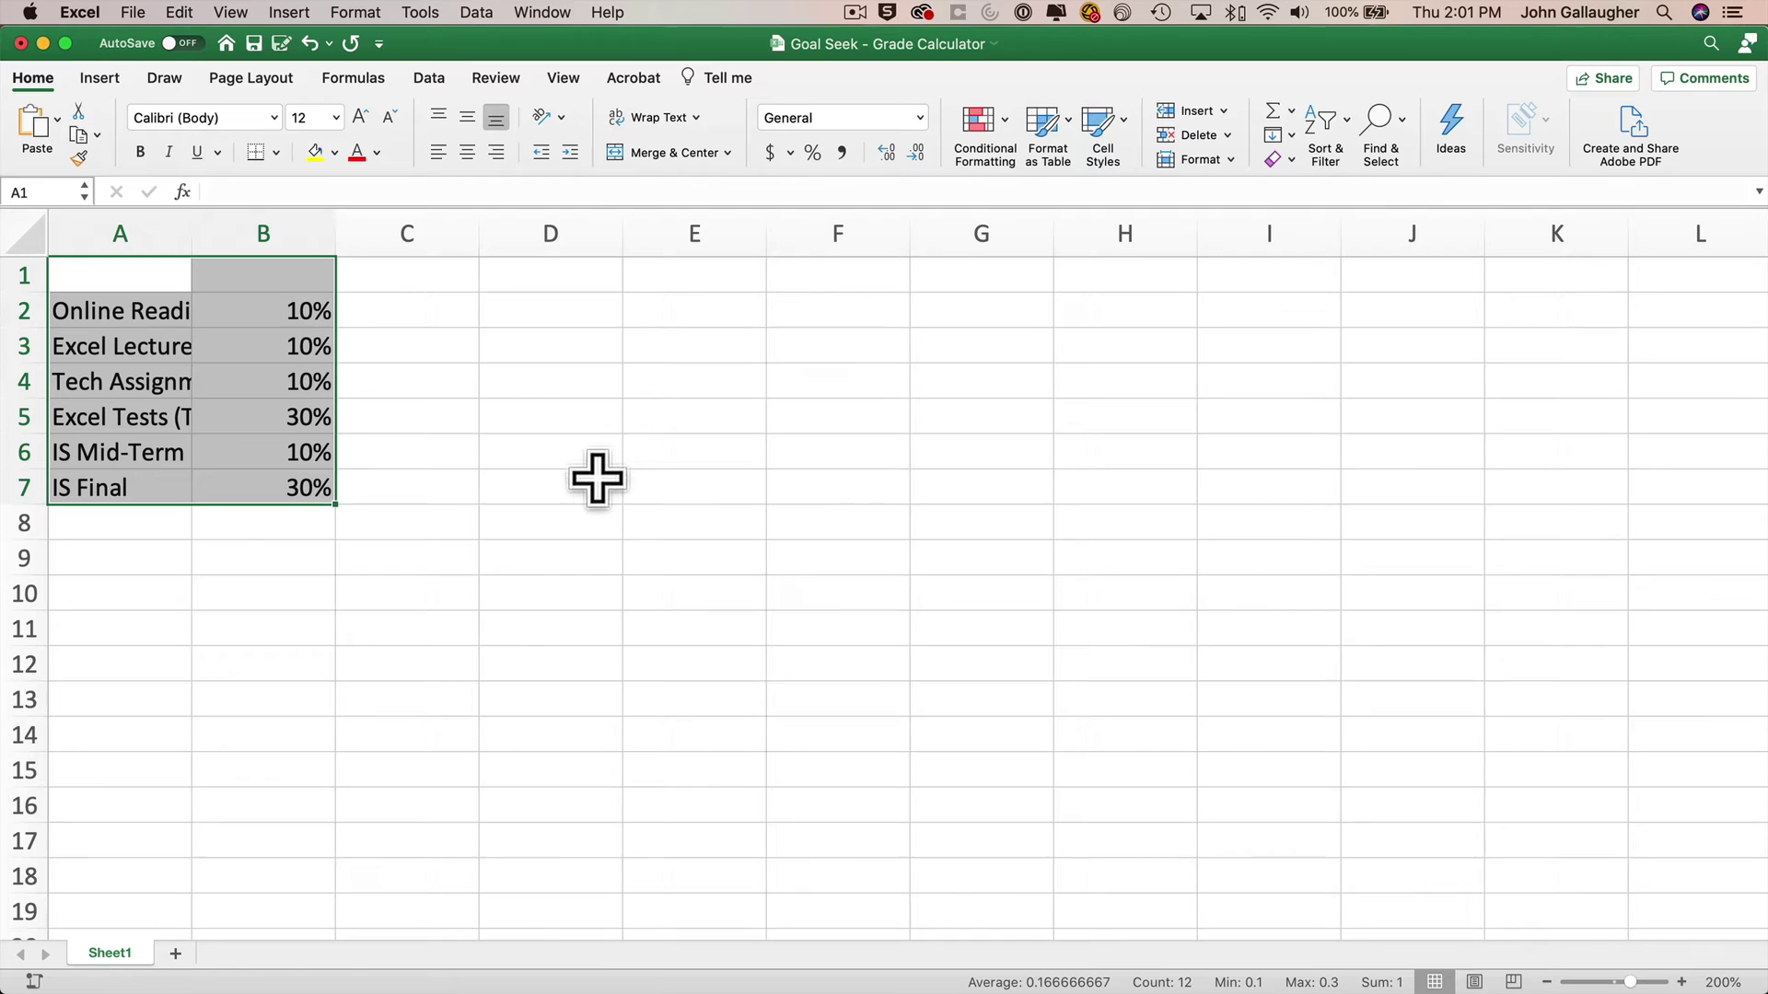
Undo the font changes, try Clear Formats on A1:B7, then undo that as well.
key(super+z)
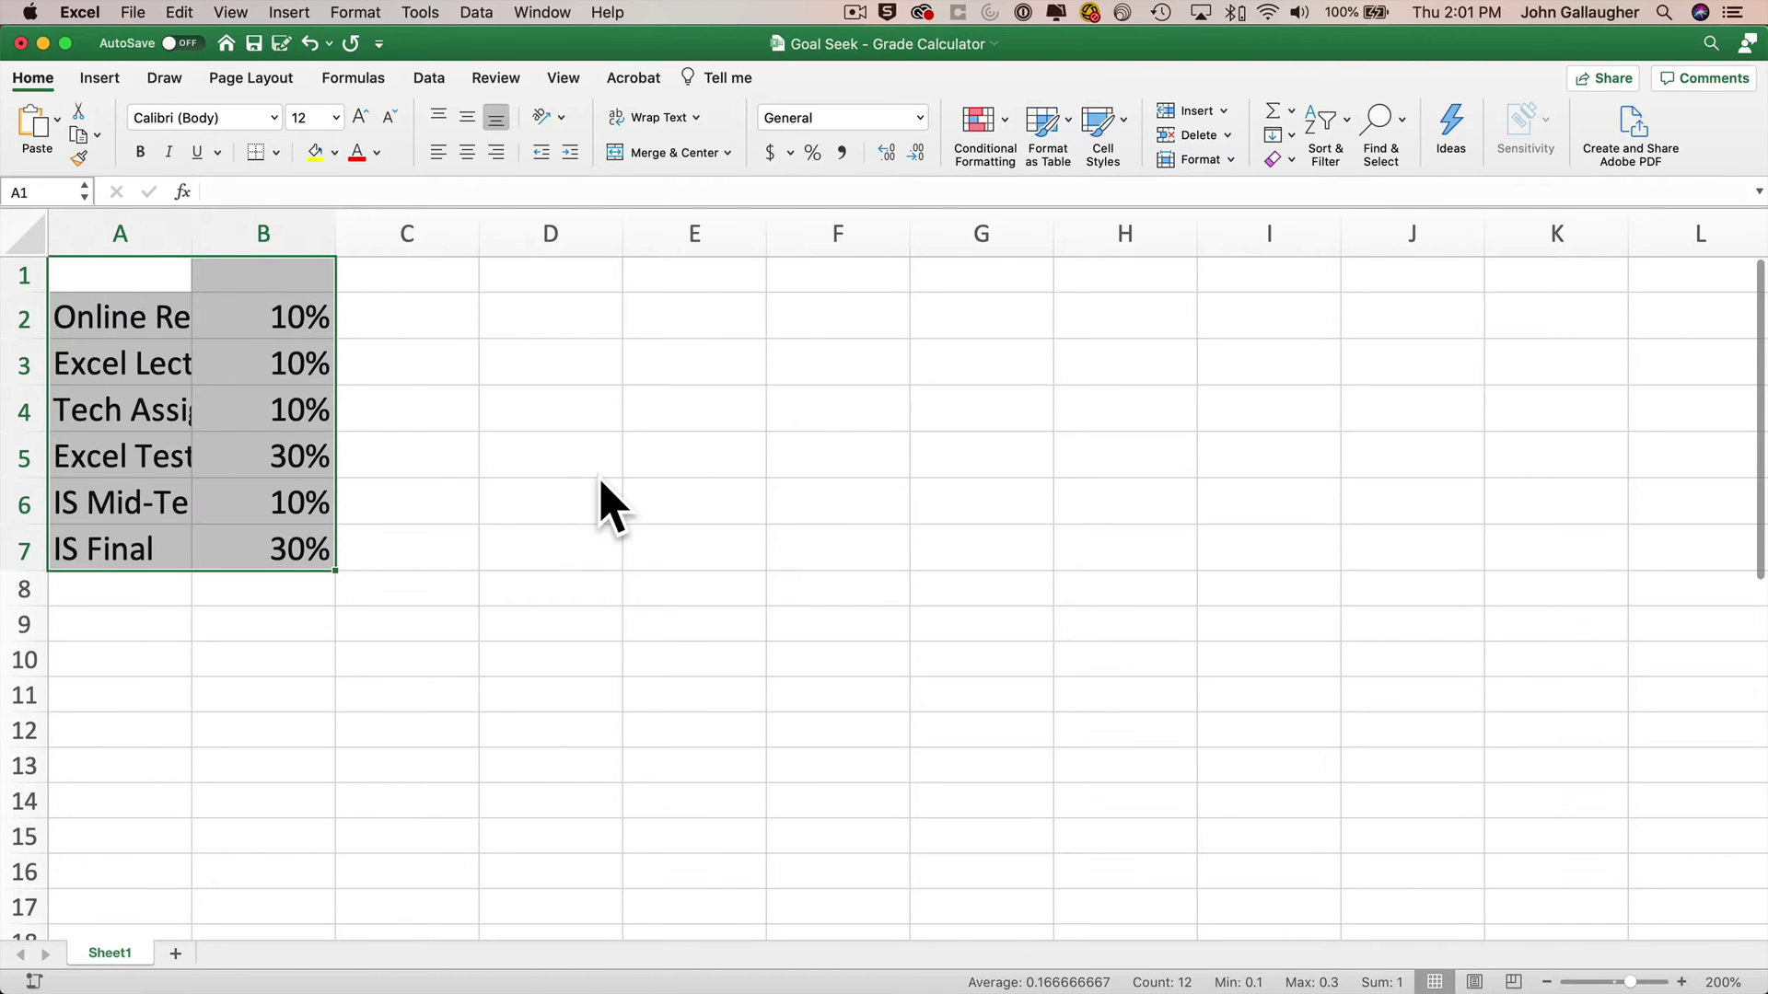
key(super+z)
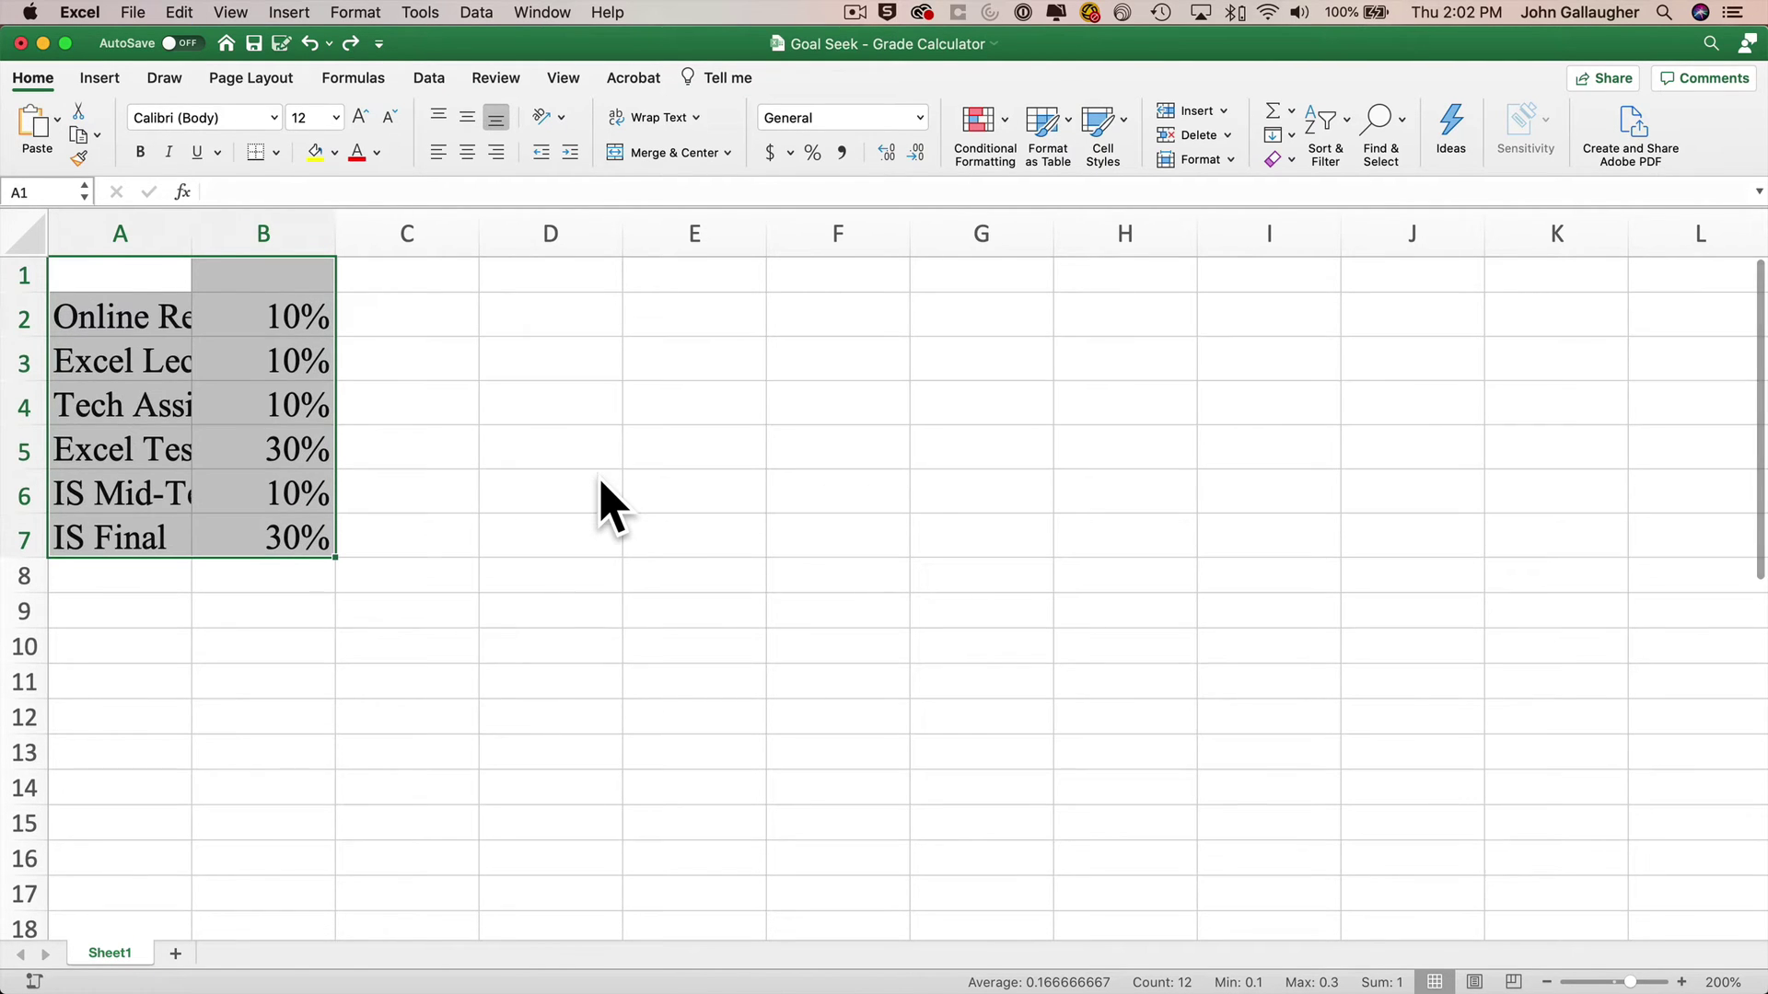
click(1282, 160)
click(1307, 215)
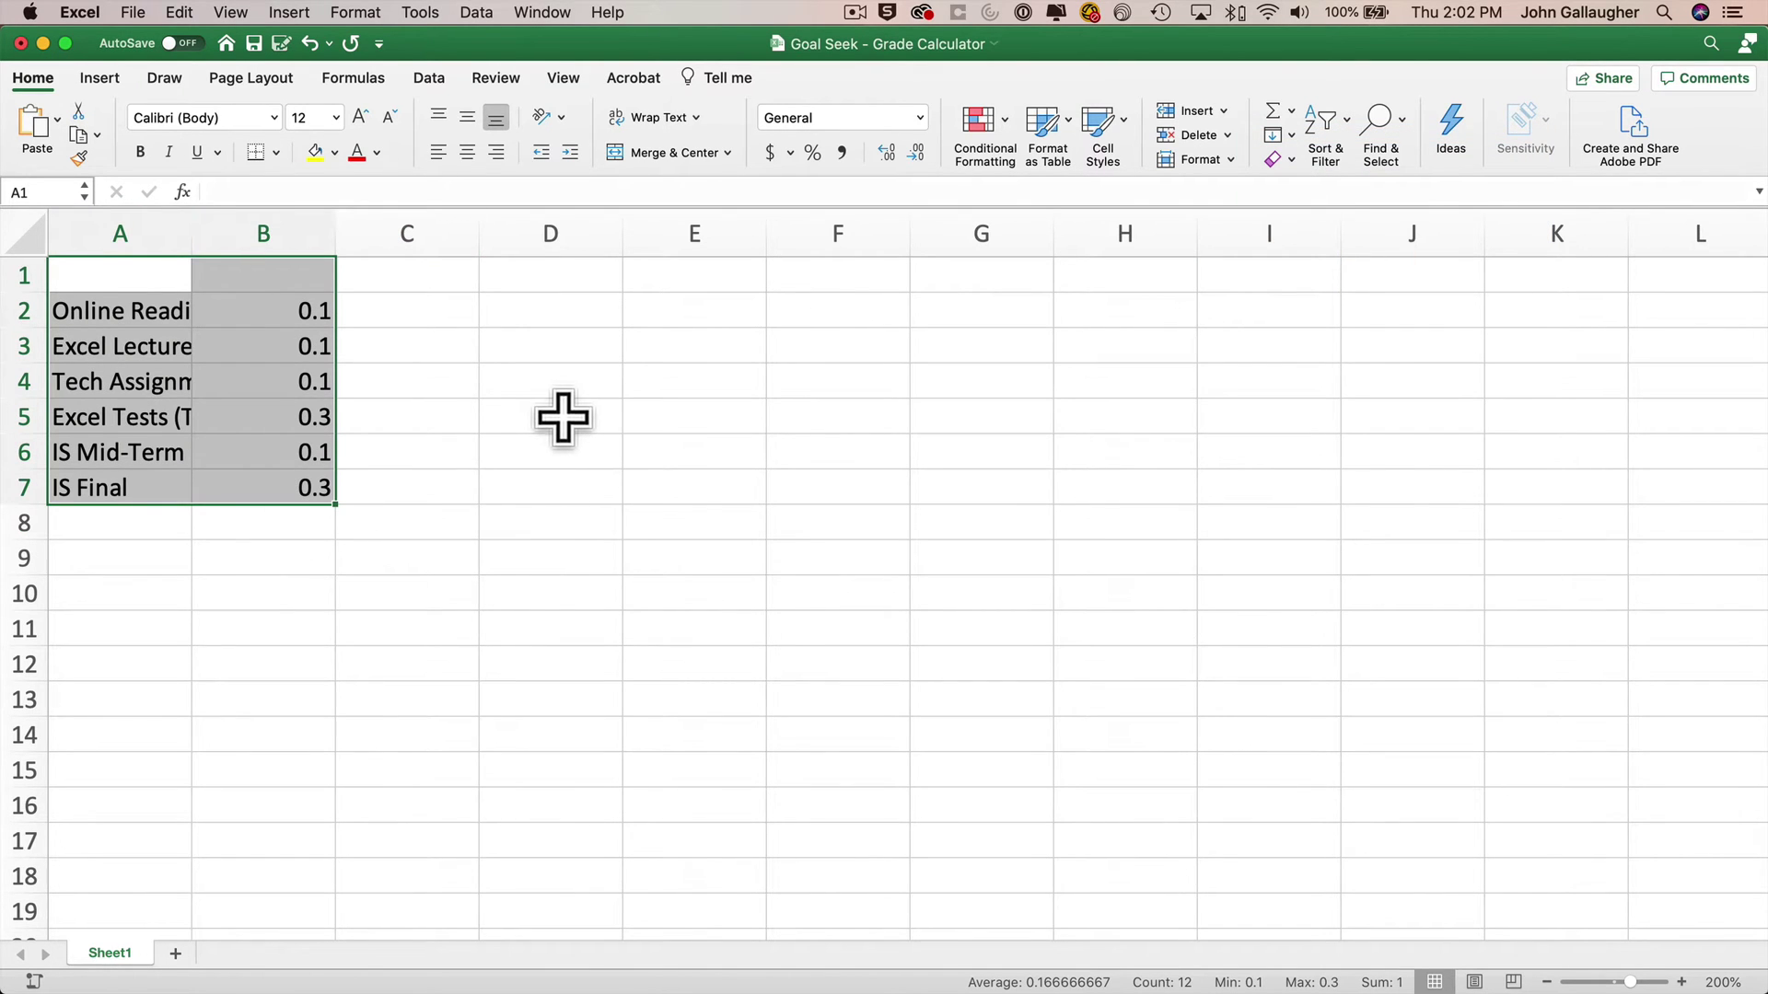
key(super+z)
key(super+z)
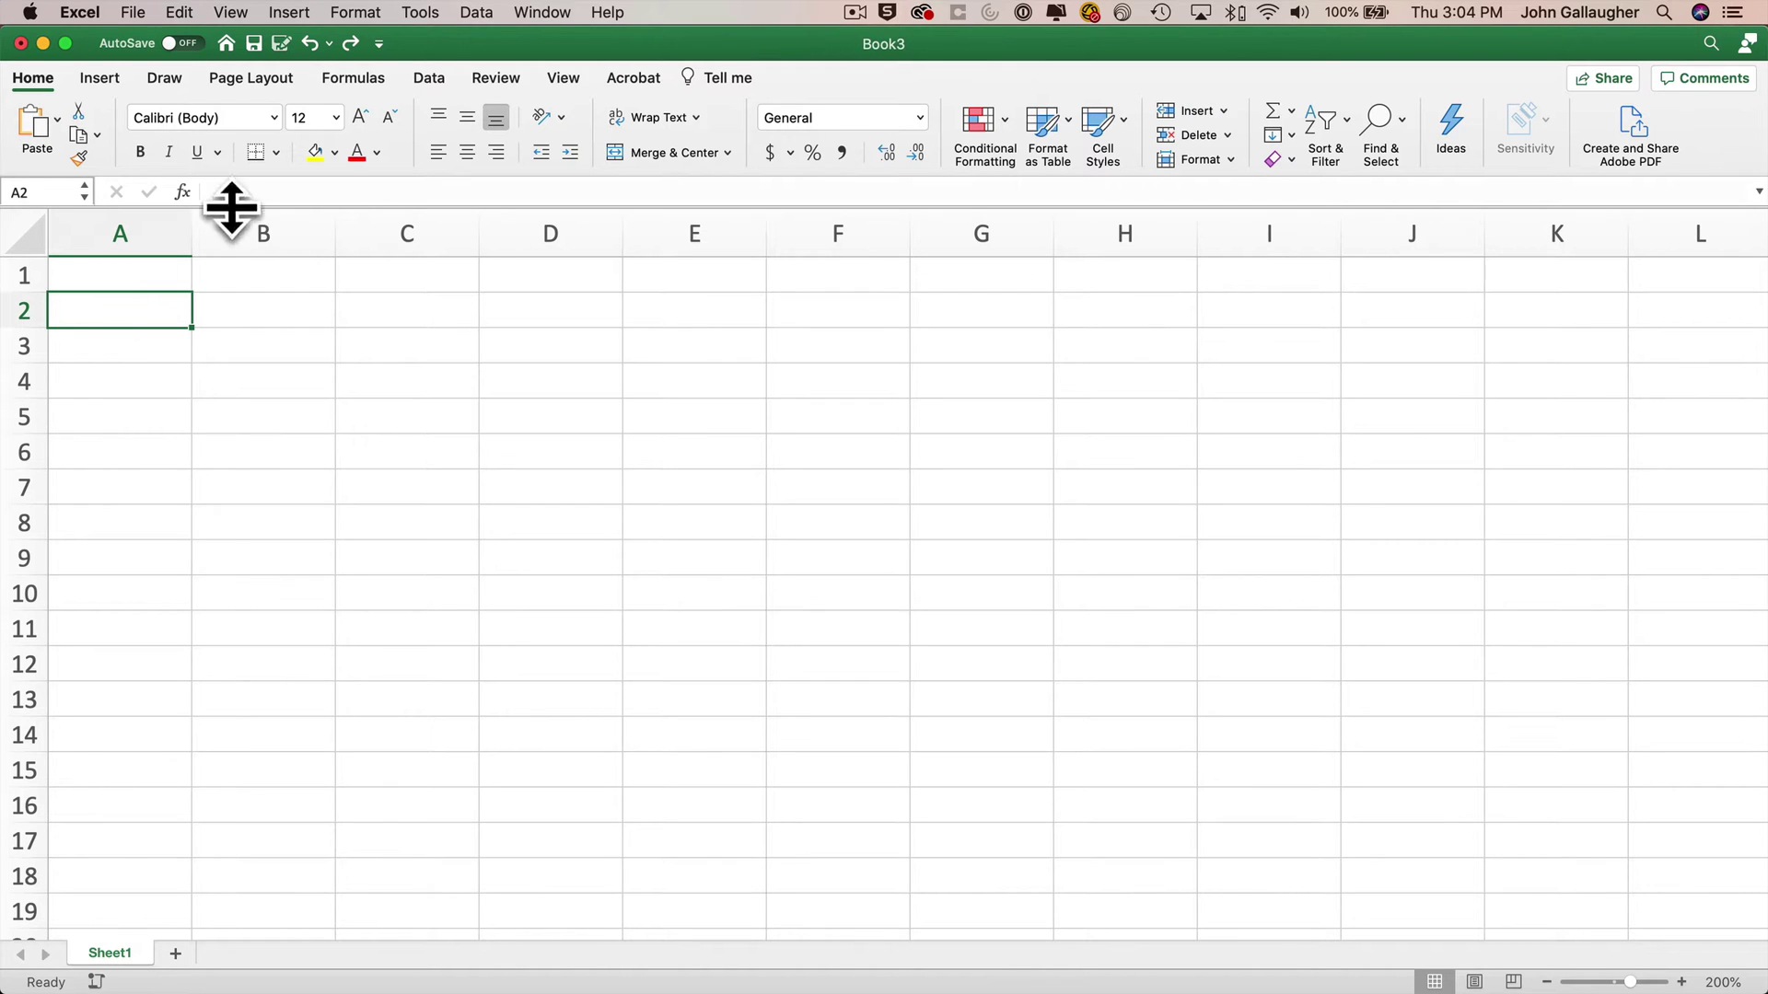
Re-paste the grade categories into A2, undo the wrapped result, and show the paste choices.
key(super+v)
key(Return)
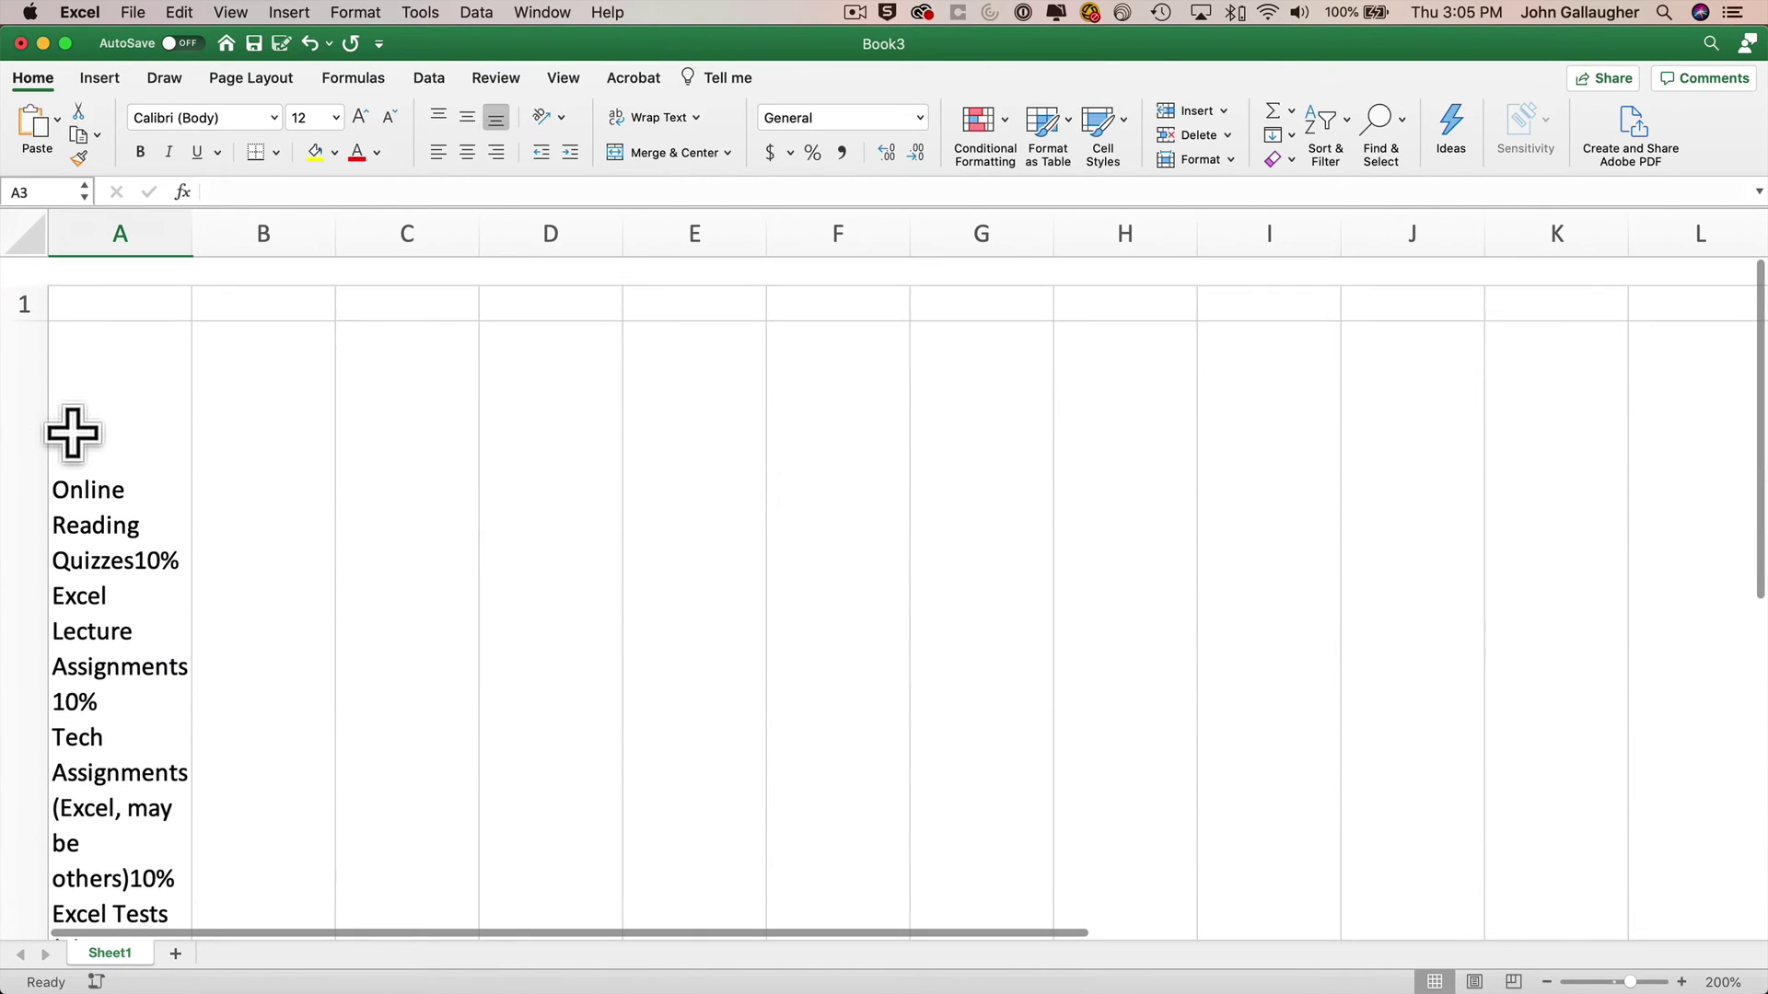
scroll(92, 387, down, 1)
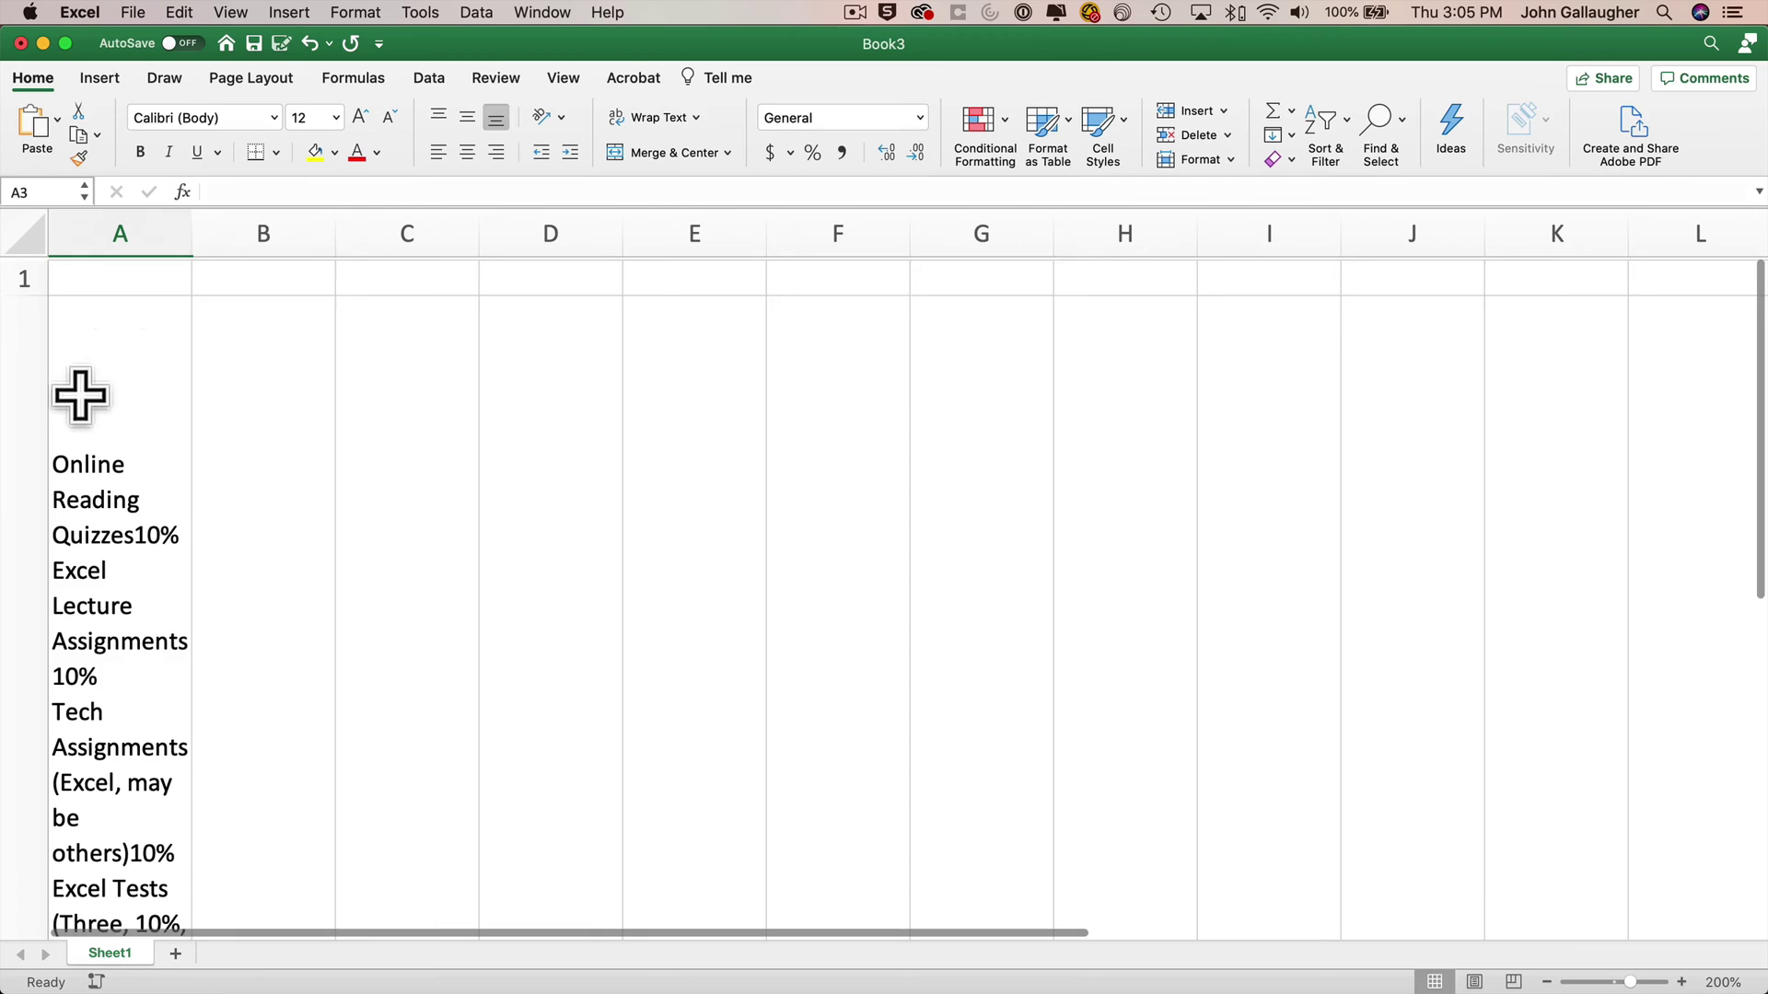
key(super+z)
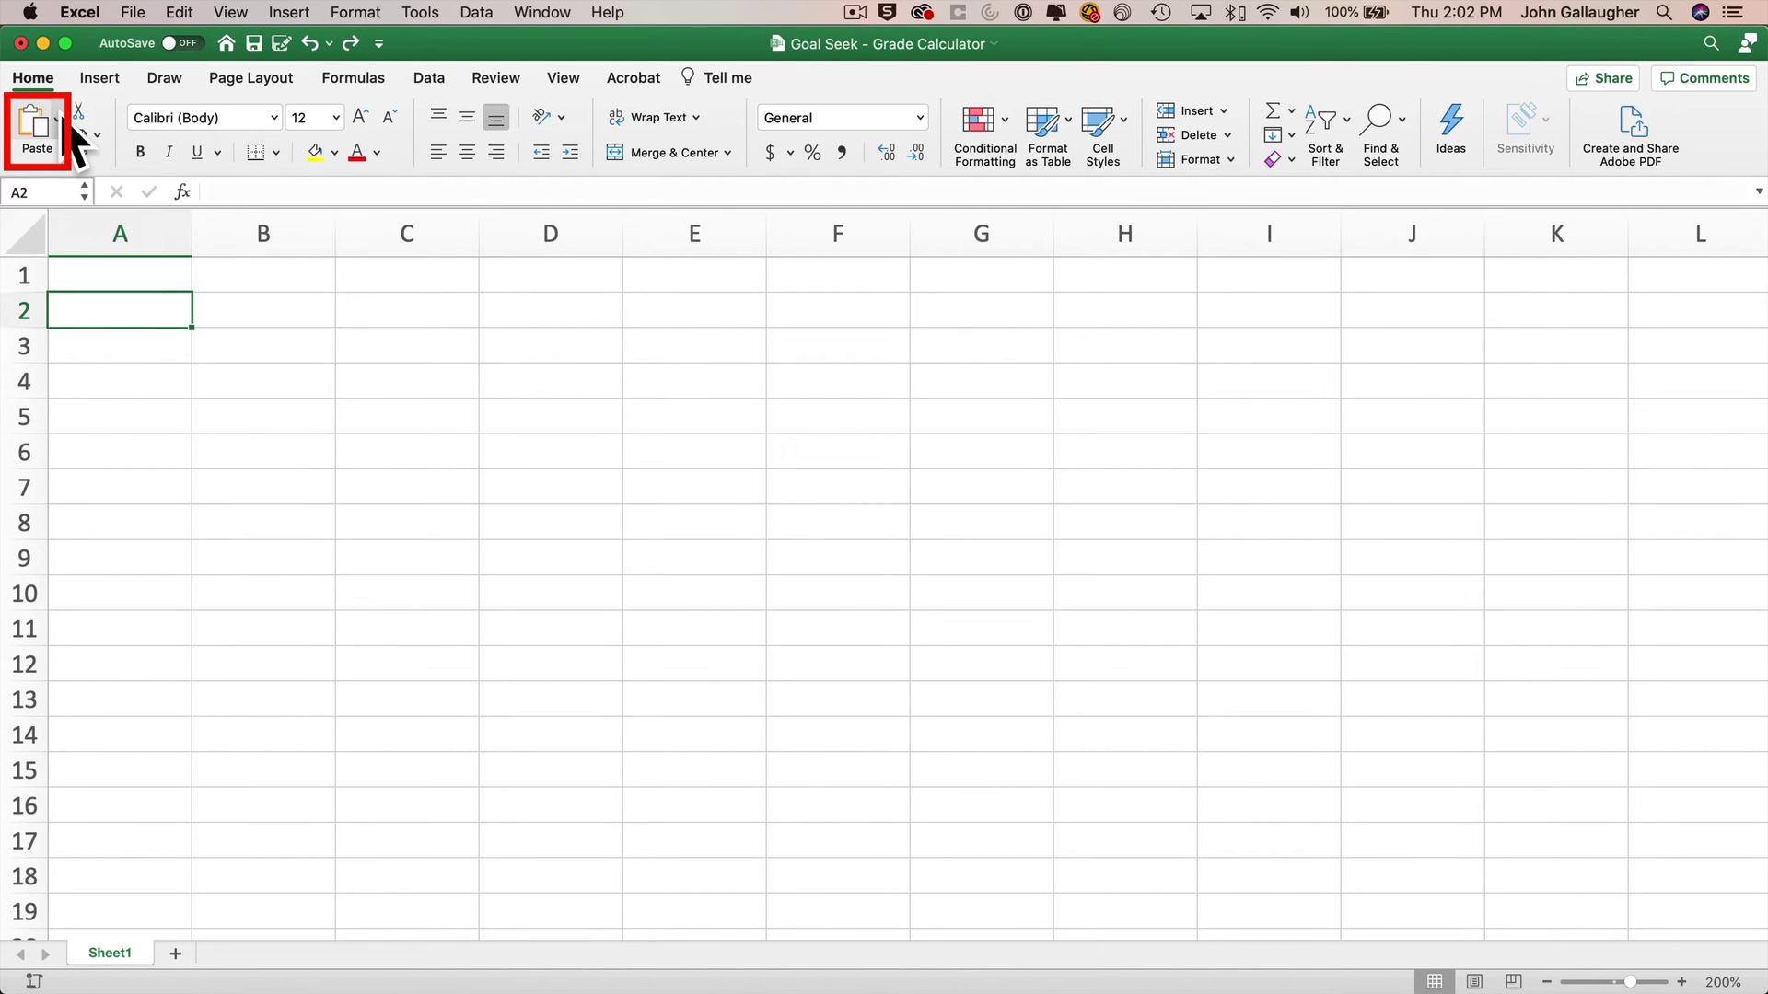
click(57, 120)
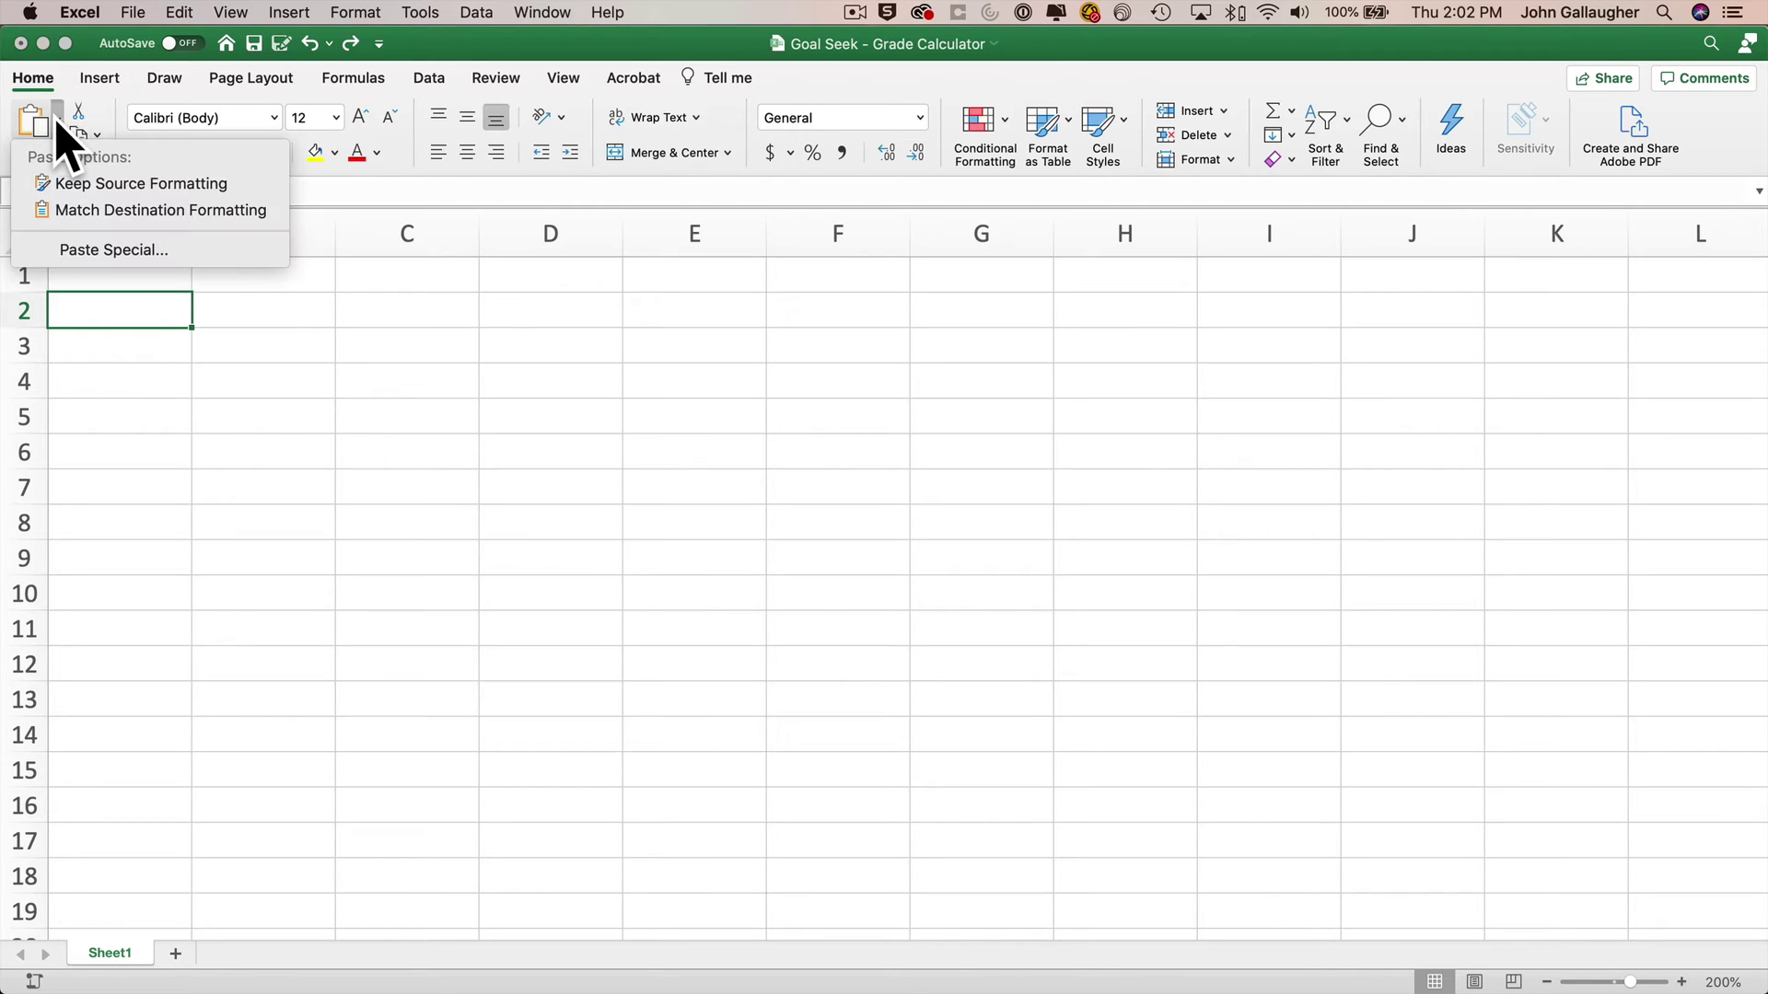
Use Paste Special as Text to put the categories and percentages into A2:B7.
click(129, 251)
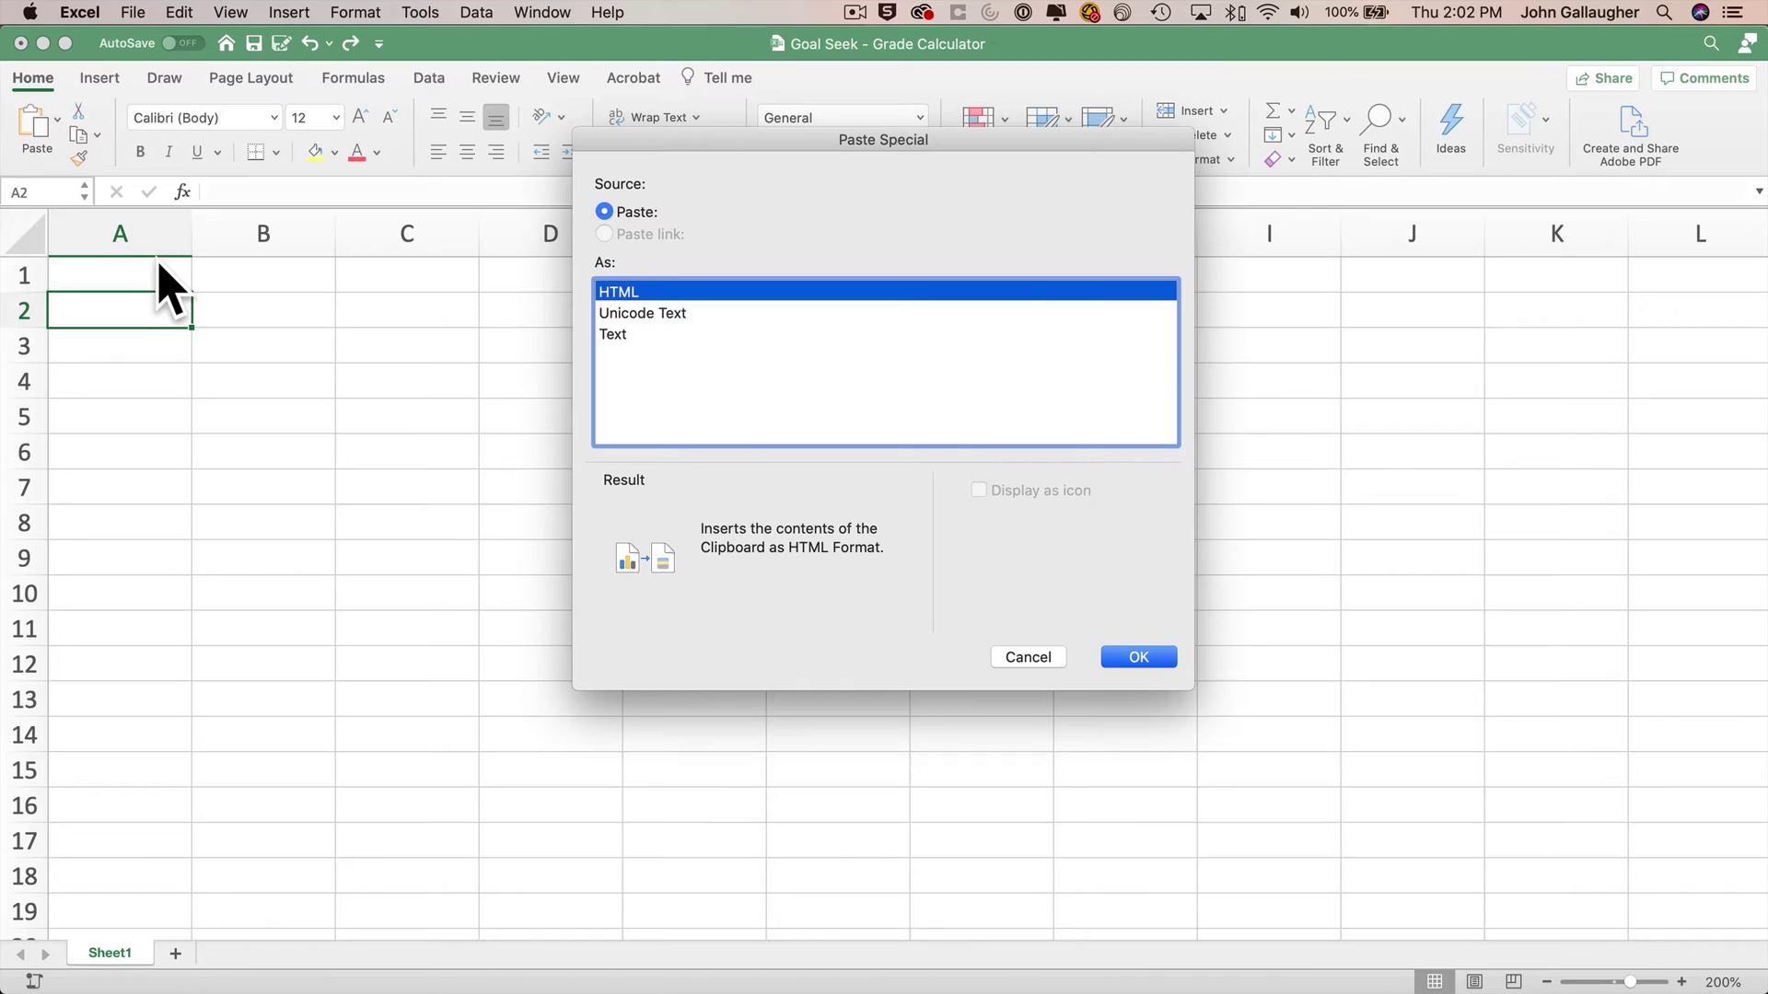
click(634, 336)
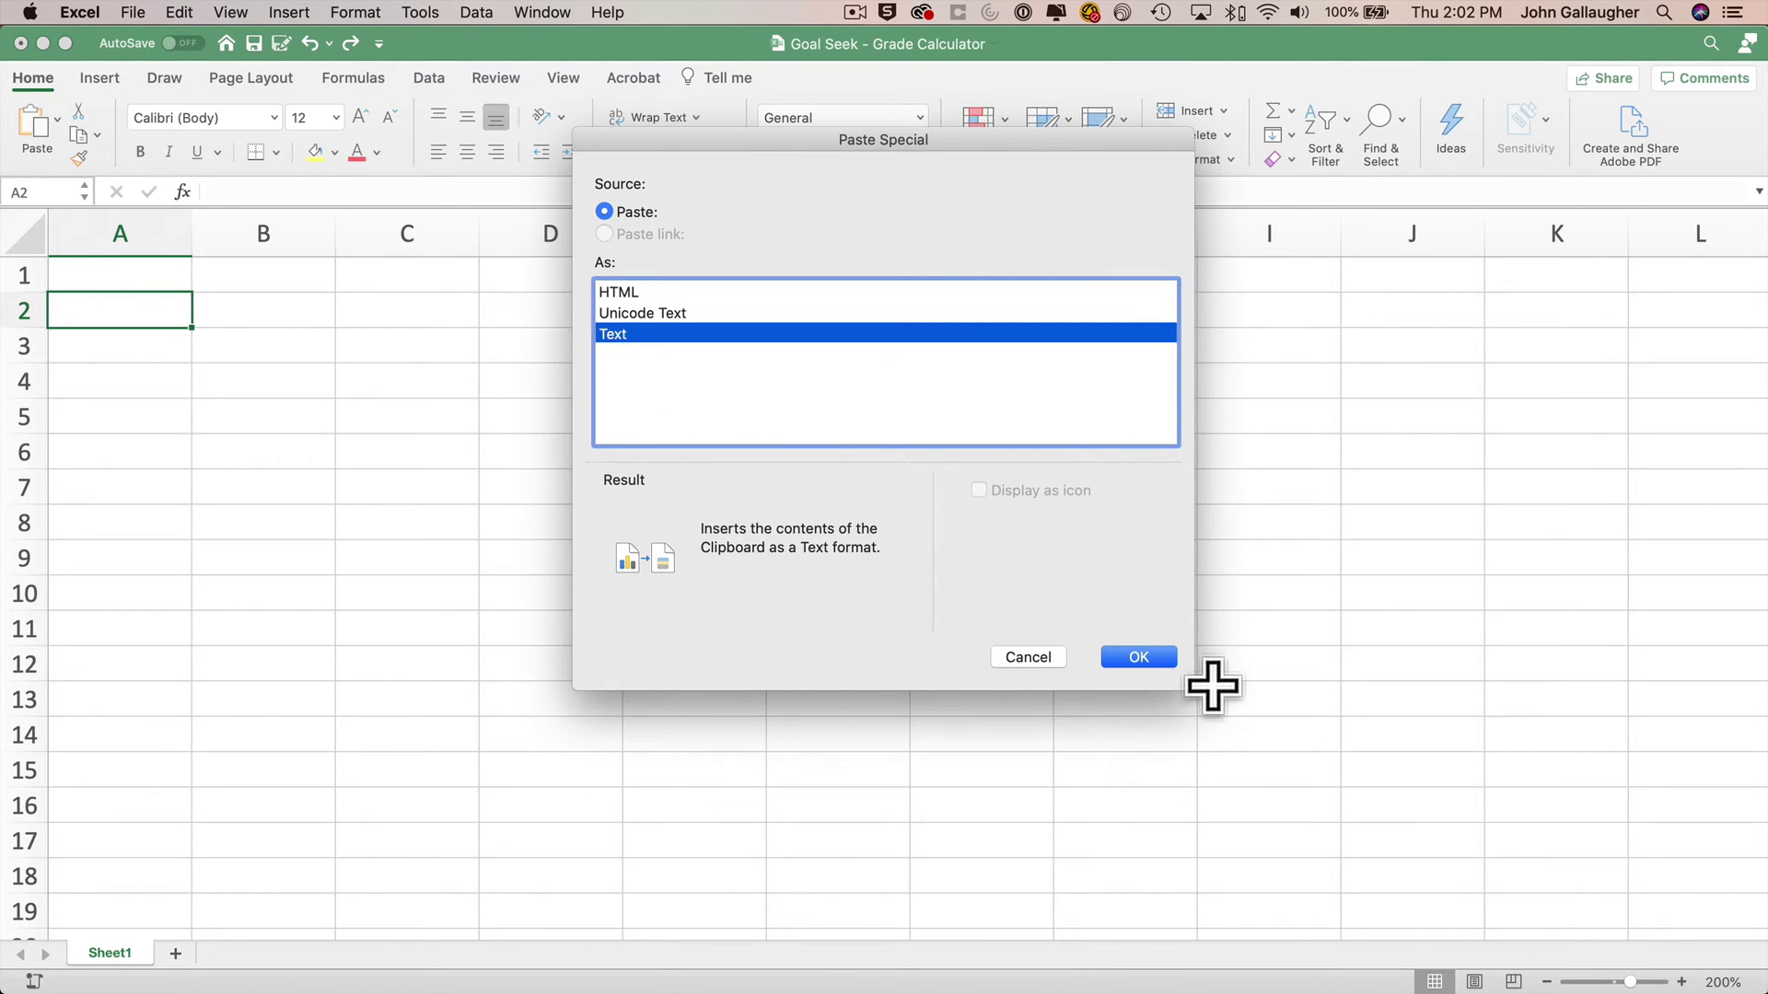
click(1138, 657)
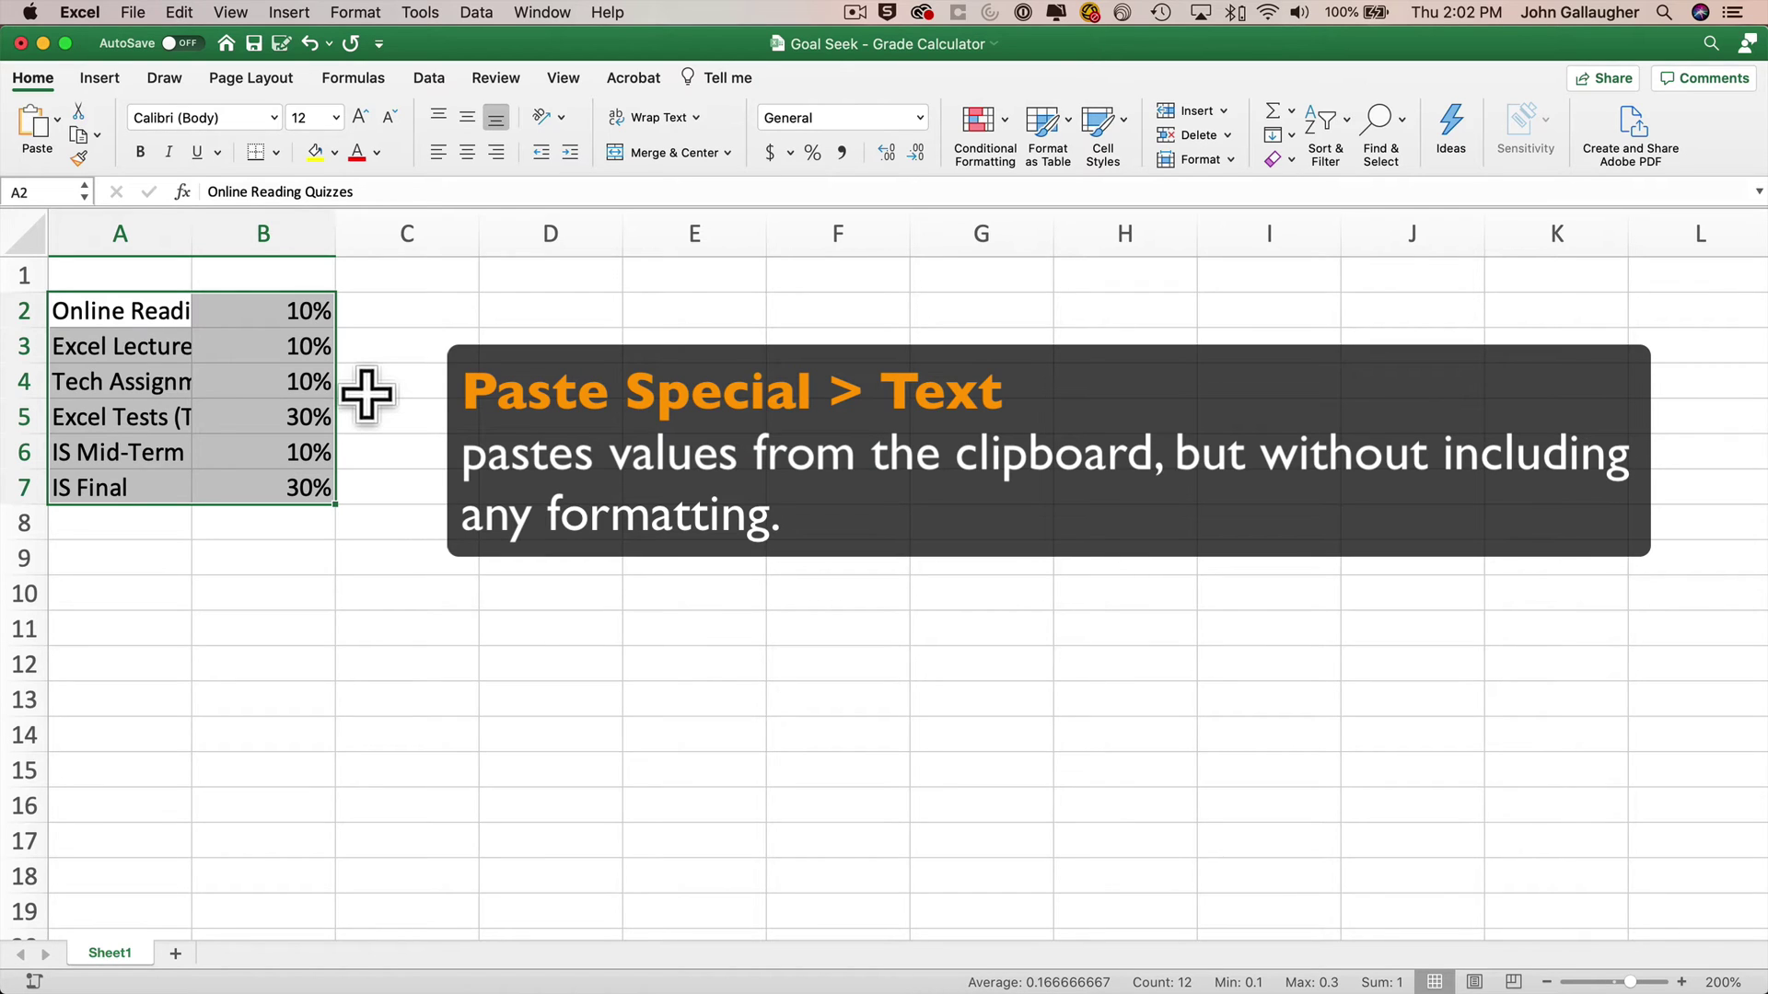
key(super+z)
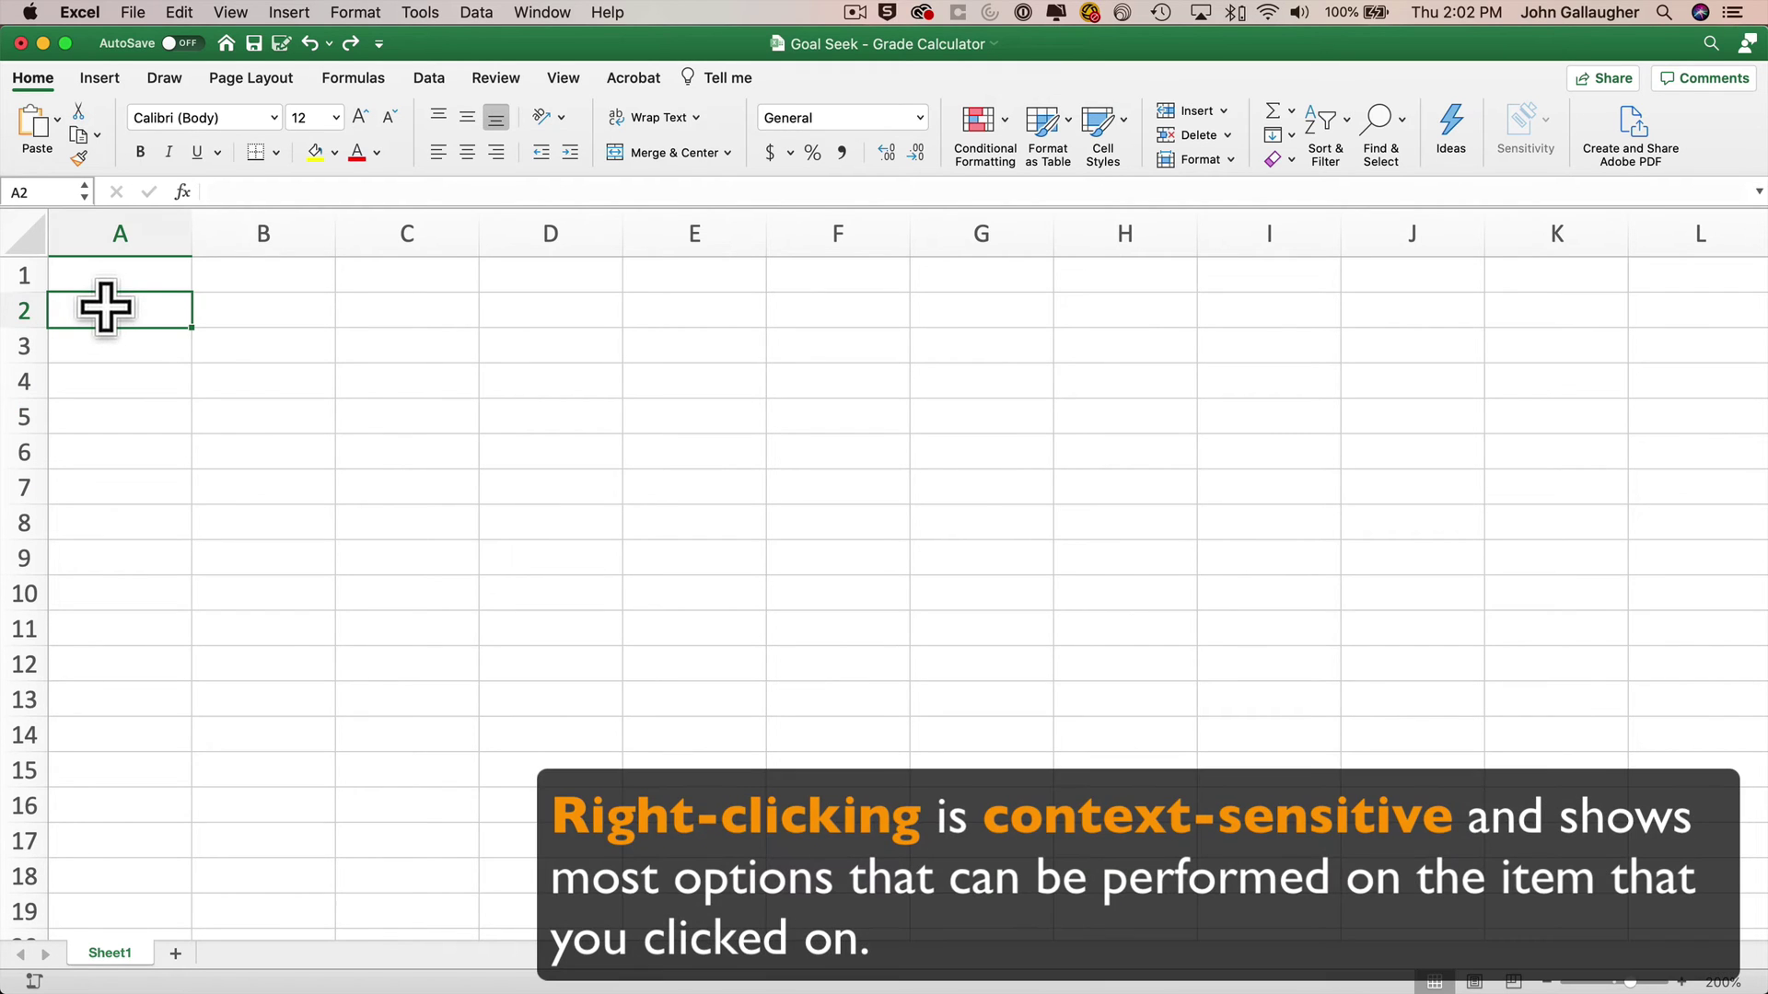
right_click(106, 307)
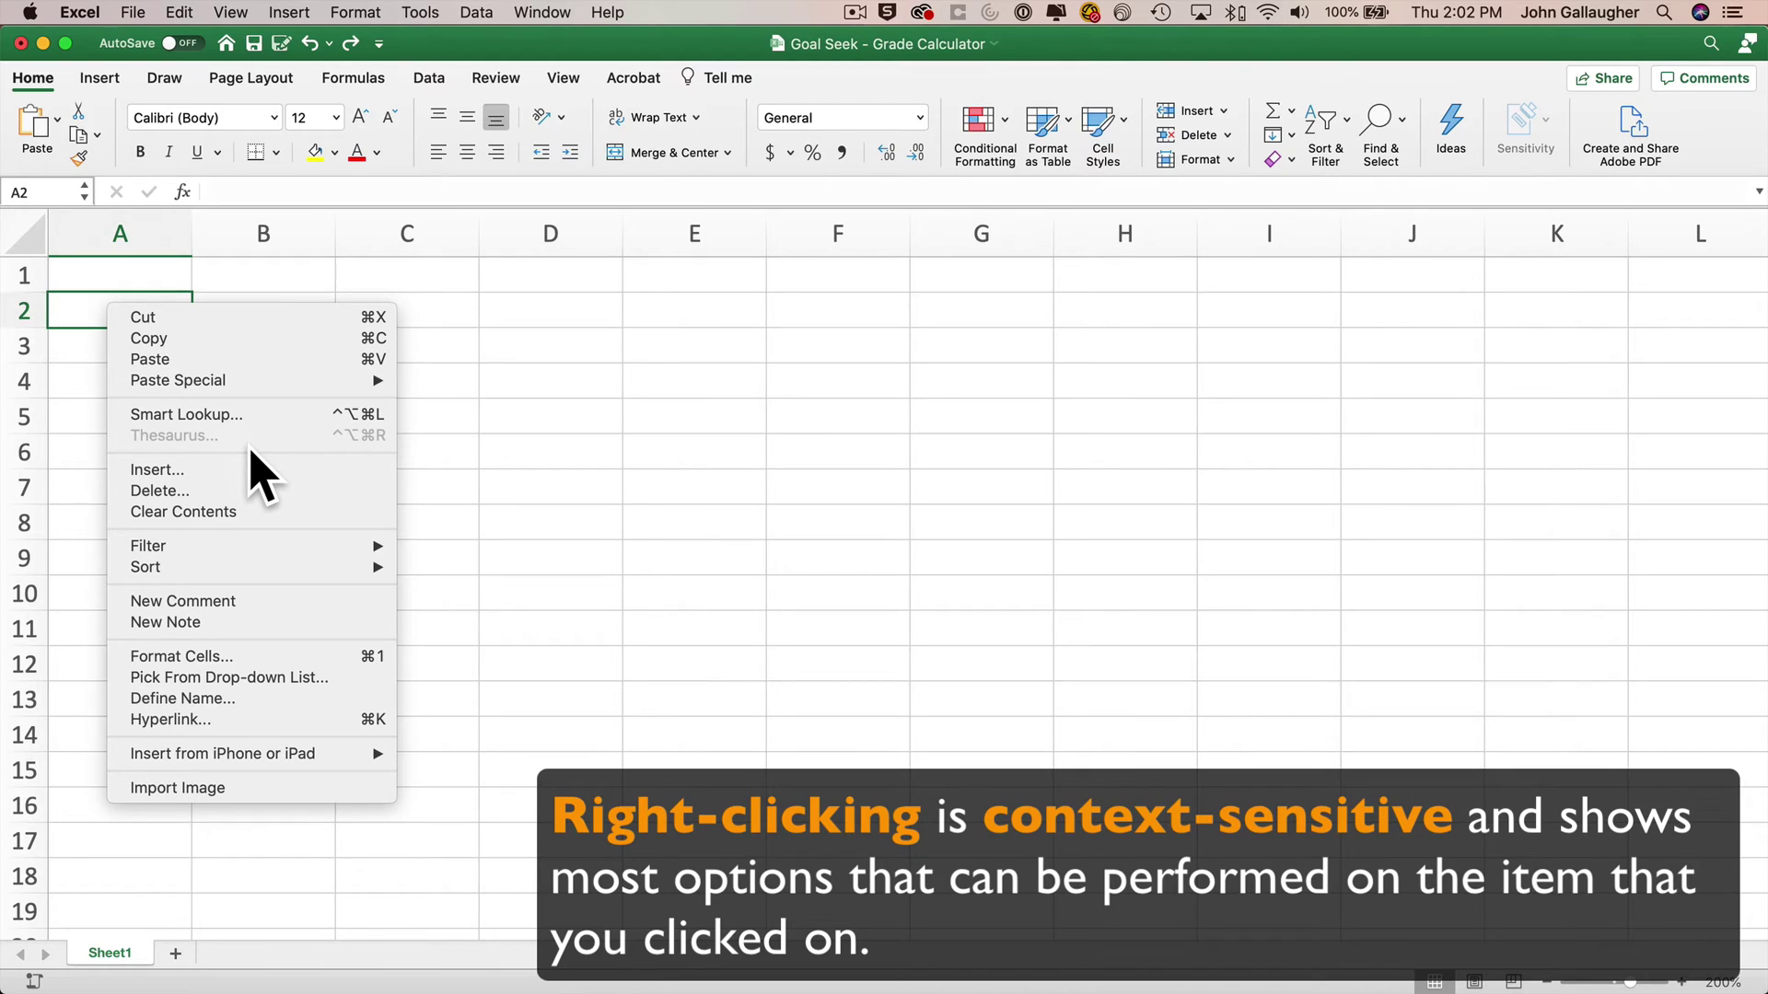
mouse_move(245, 381)
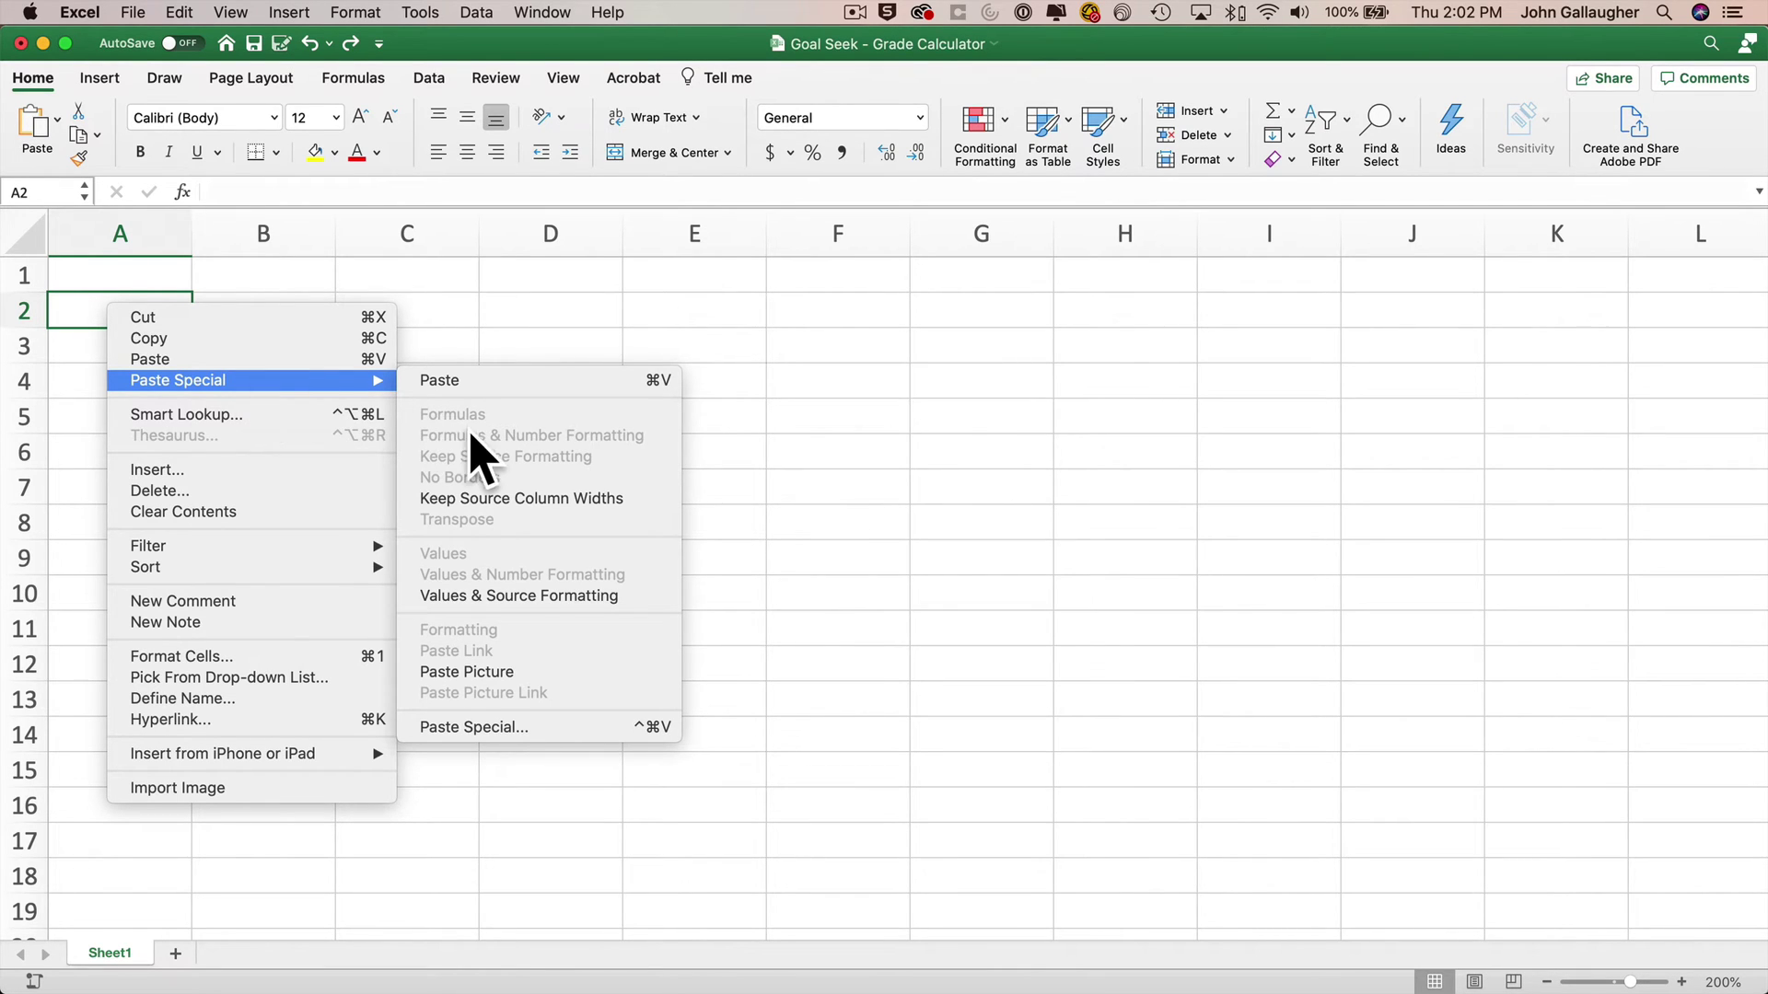
click(523, 727)
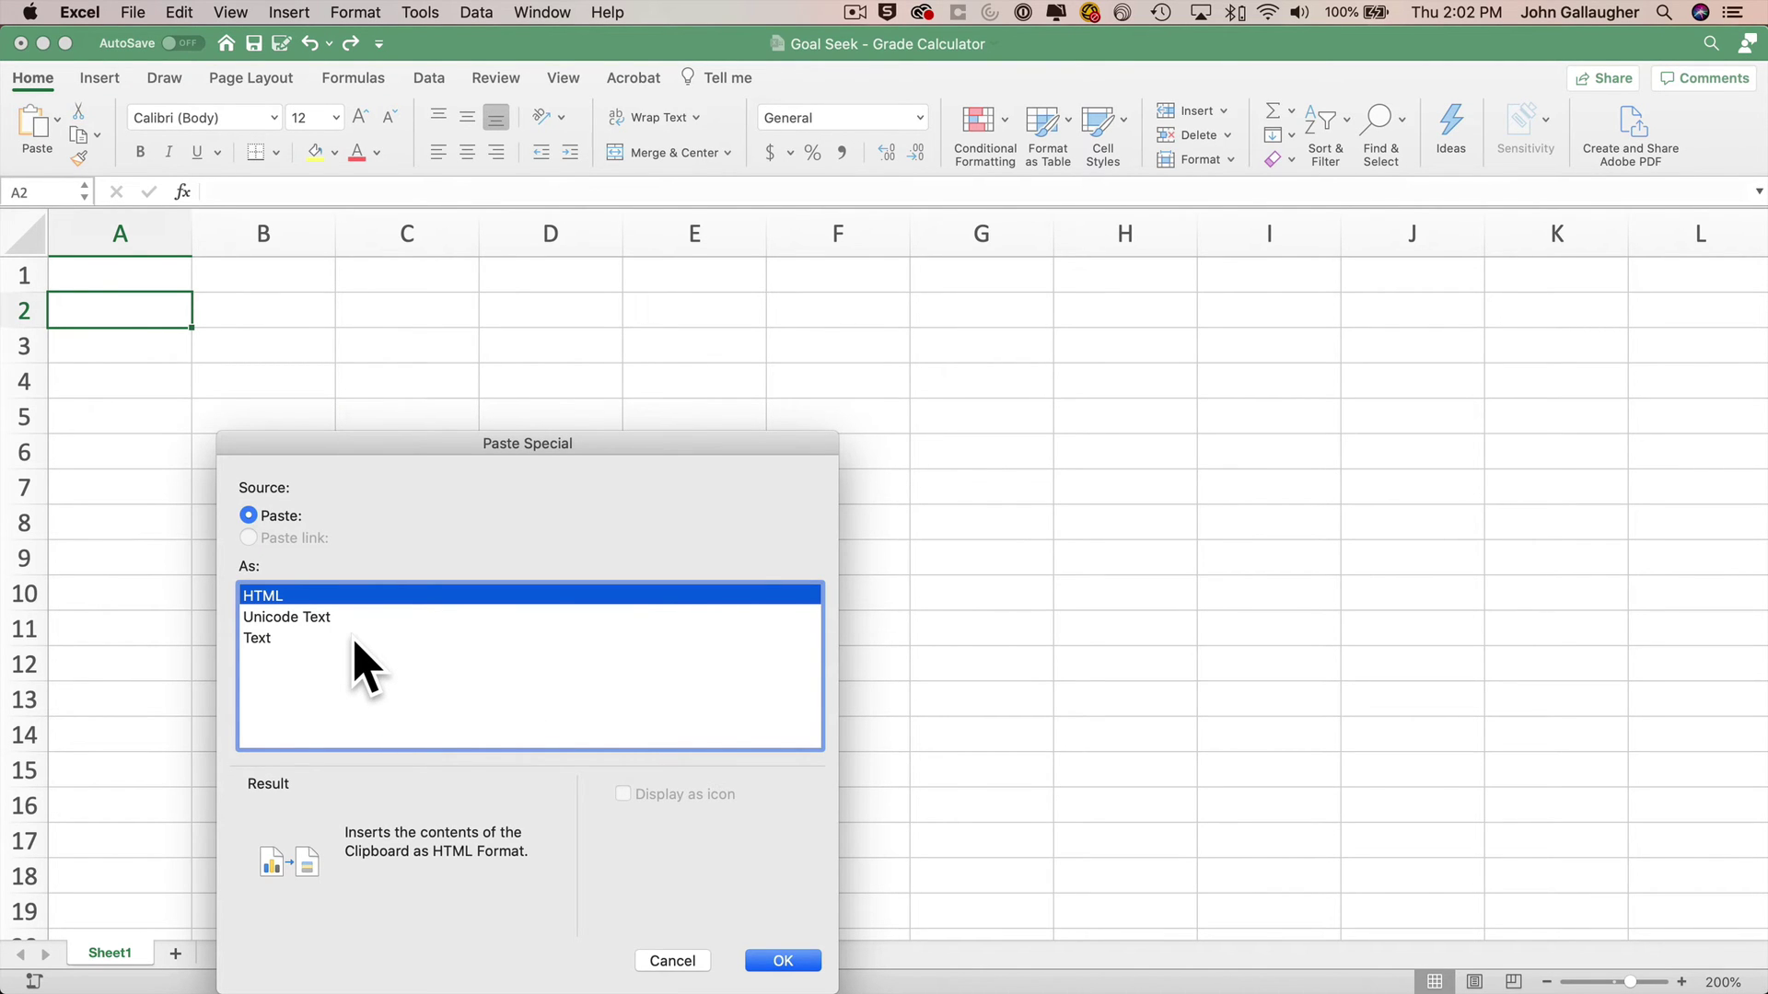
click(355, 638)
click(794, 963)
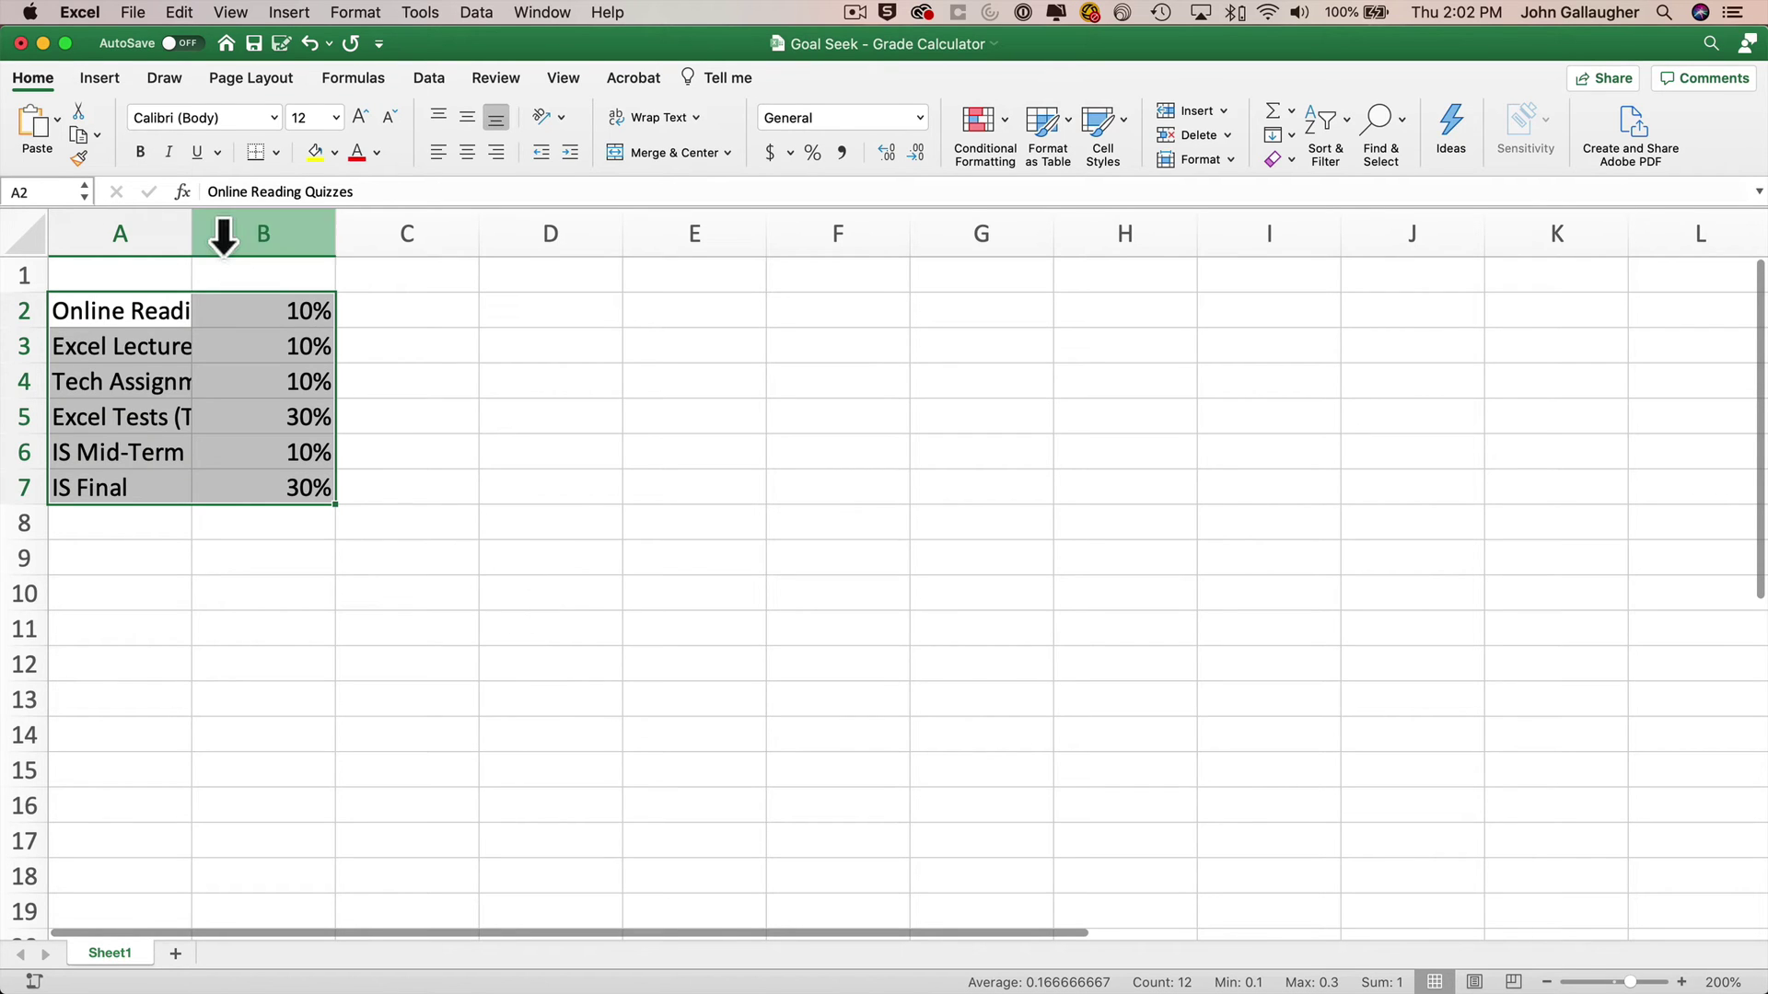
Autofit column A and enter headers Category, Percentage, Score, Pts. Toward Final Grade in A1:D1.
double_click(193, 233)
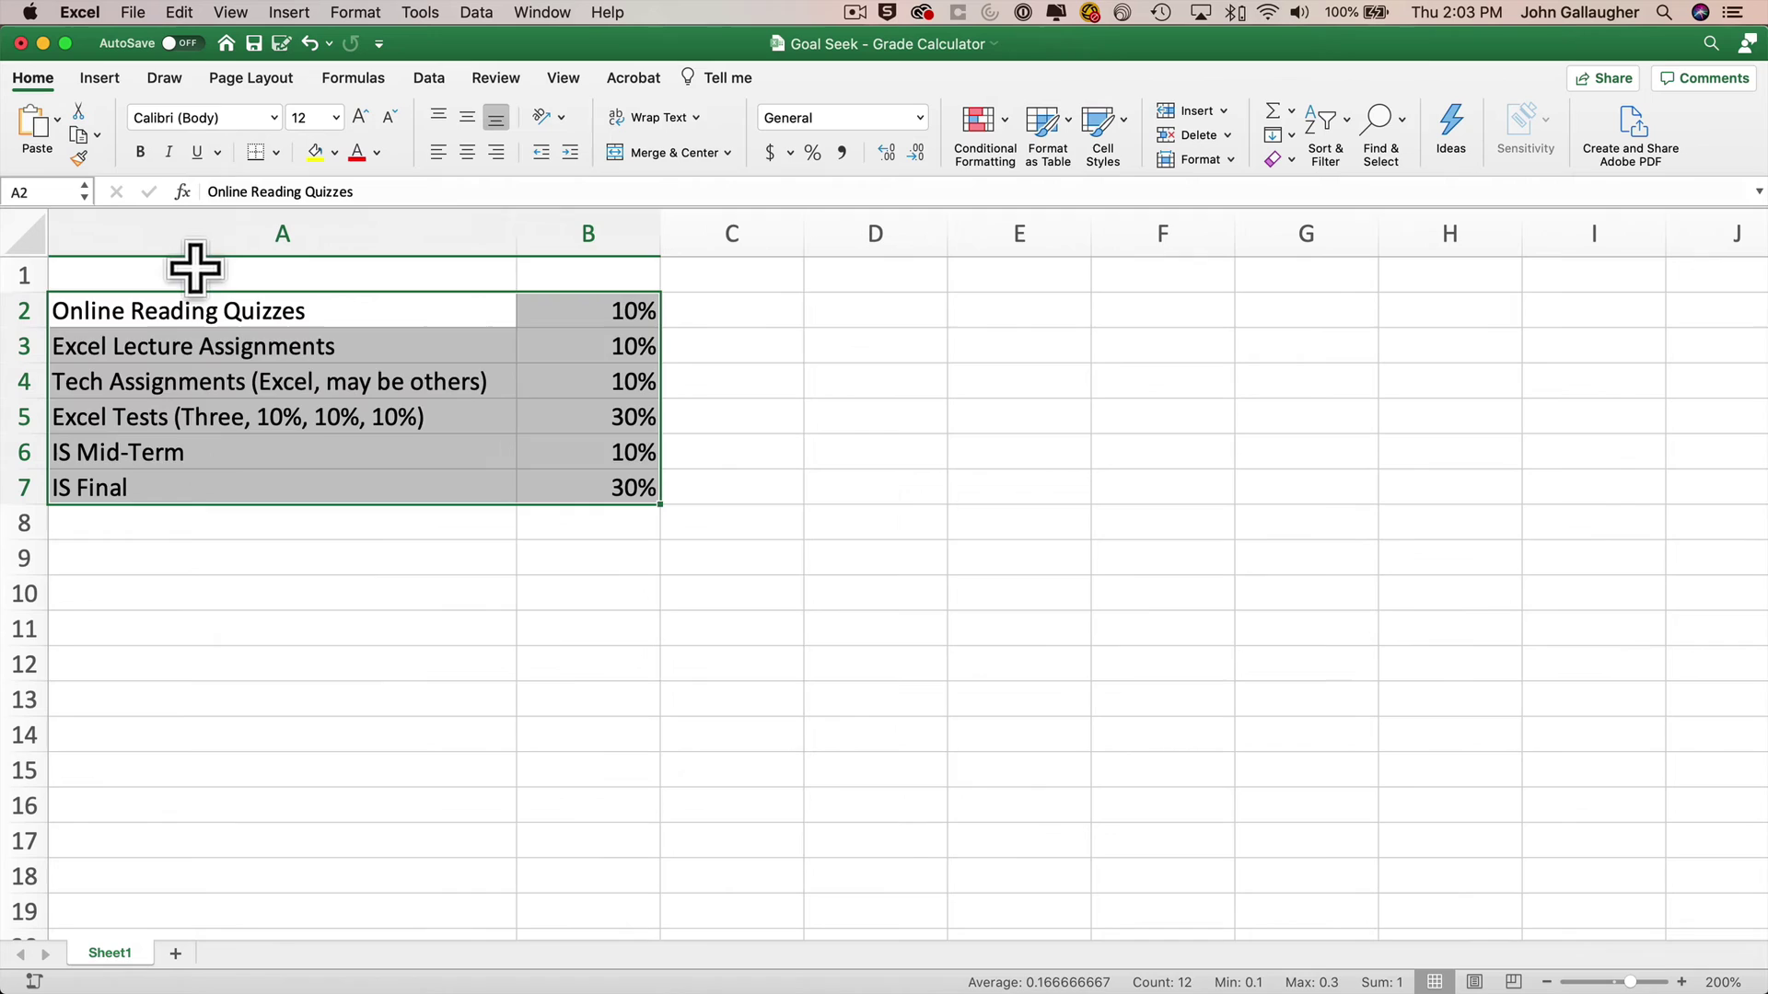
click(192, 274)
text(Category)
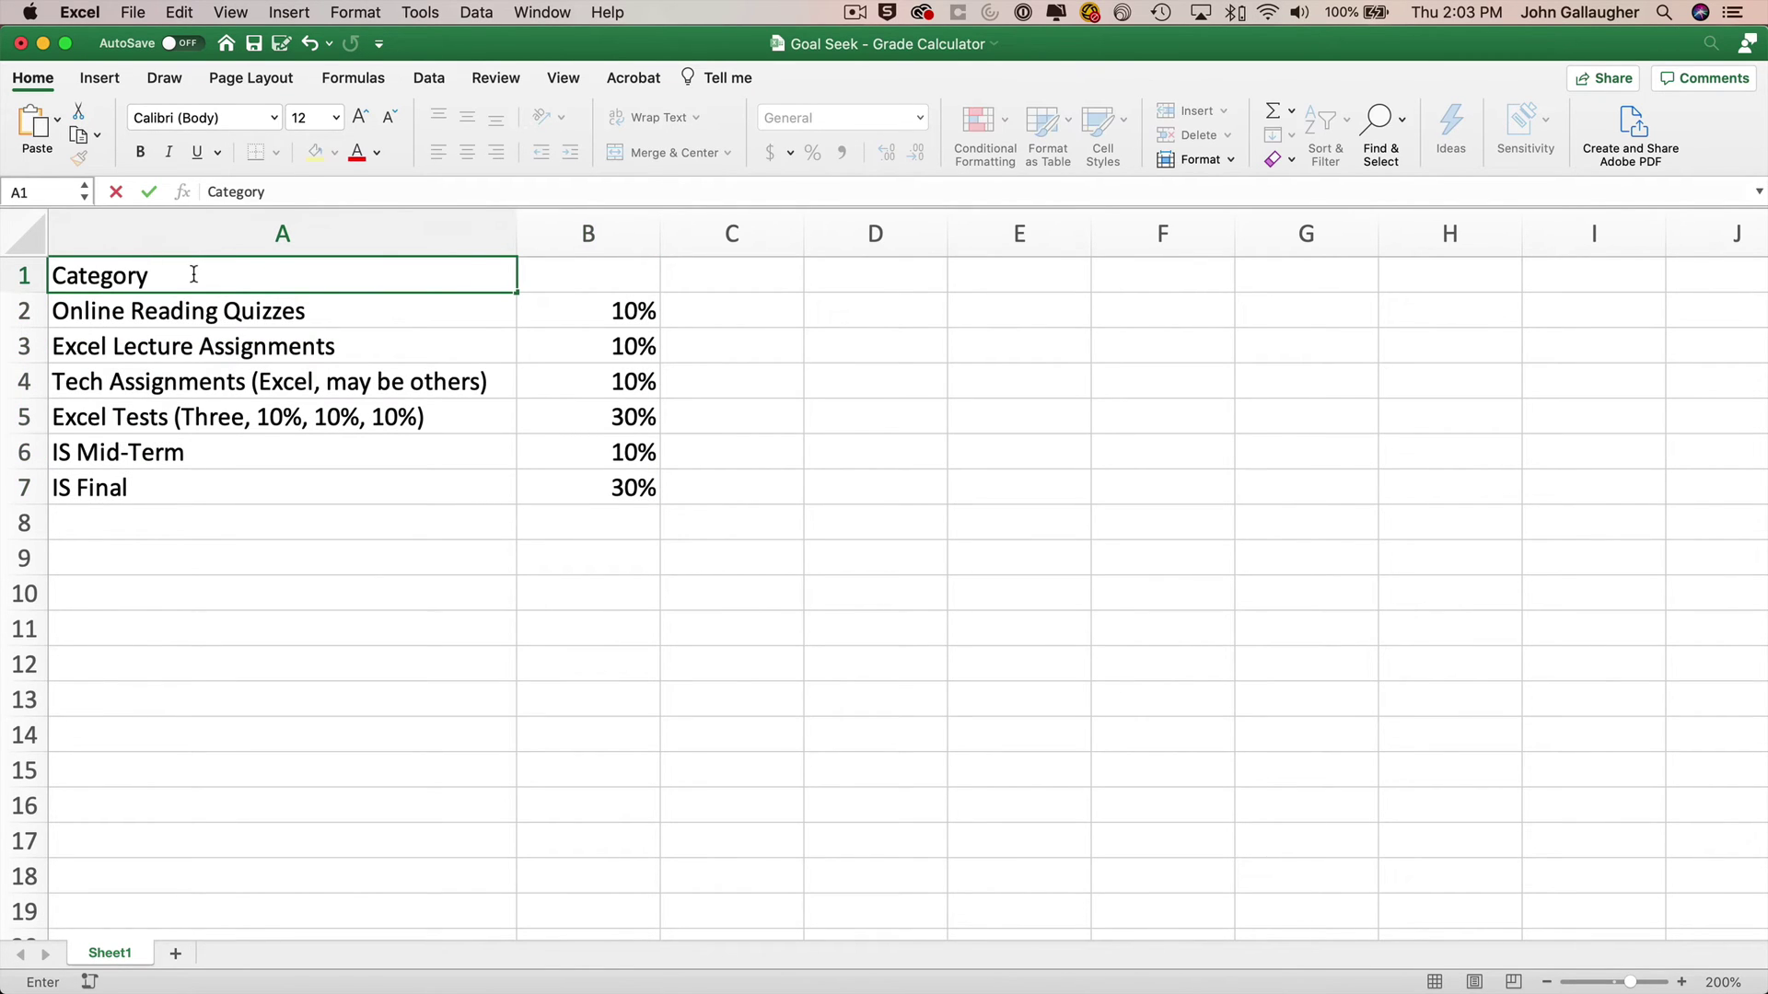
key(Tab)
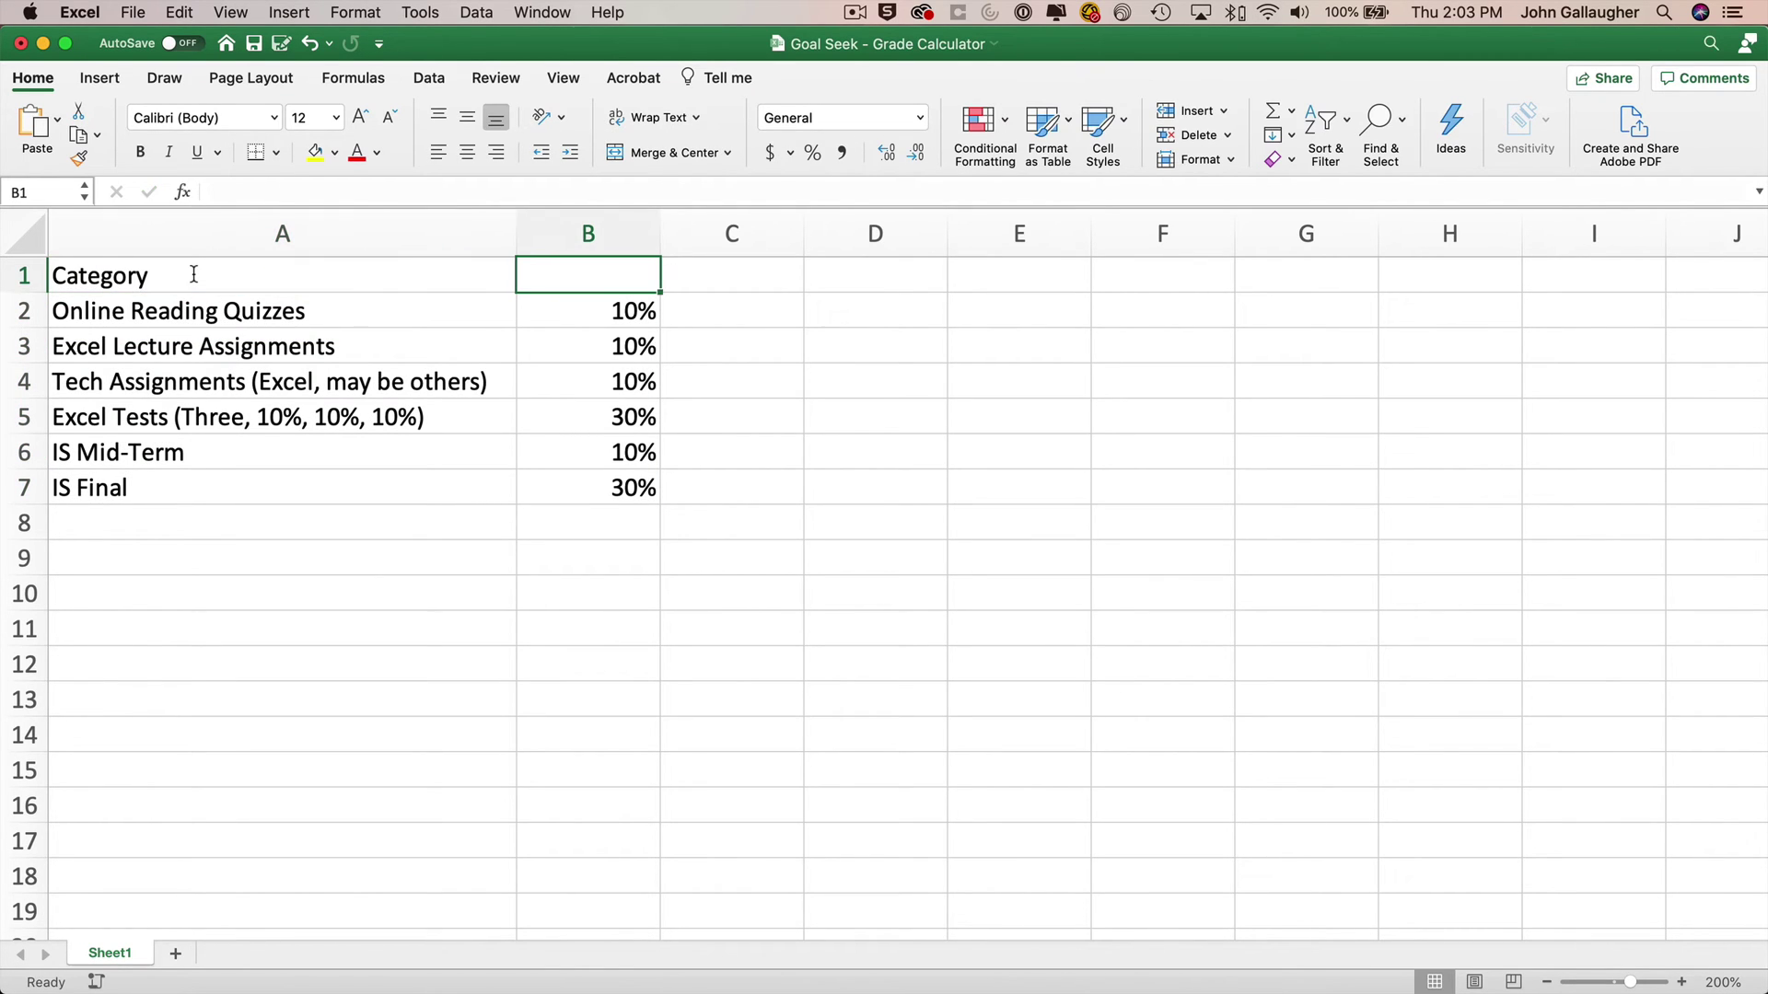
text(Percentage)
key(Tab)
text(Score)
key(Tab)
text(Pts. Toward Final Grade)
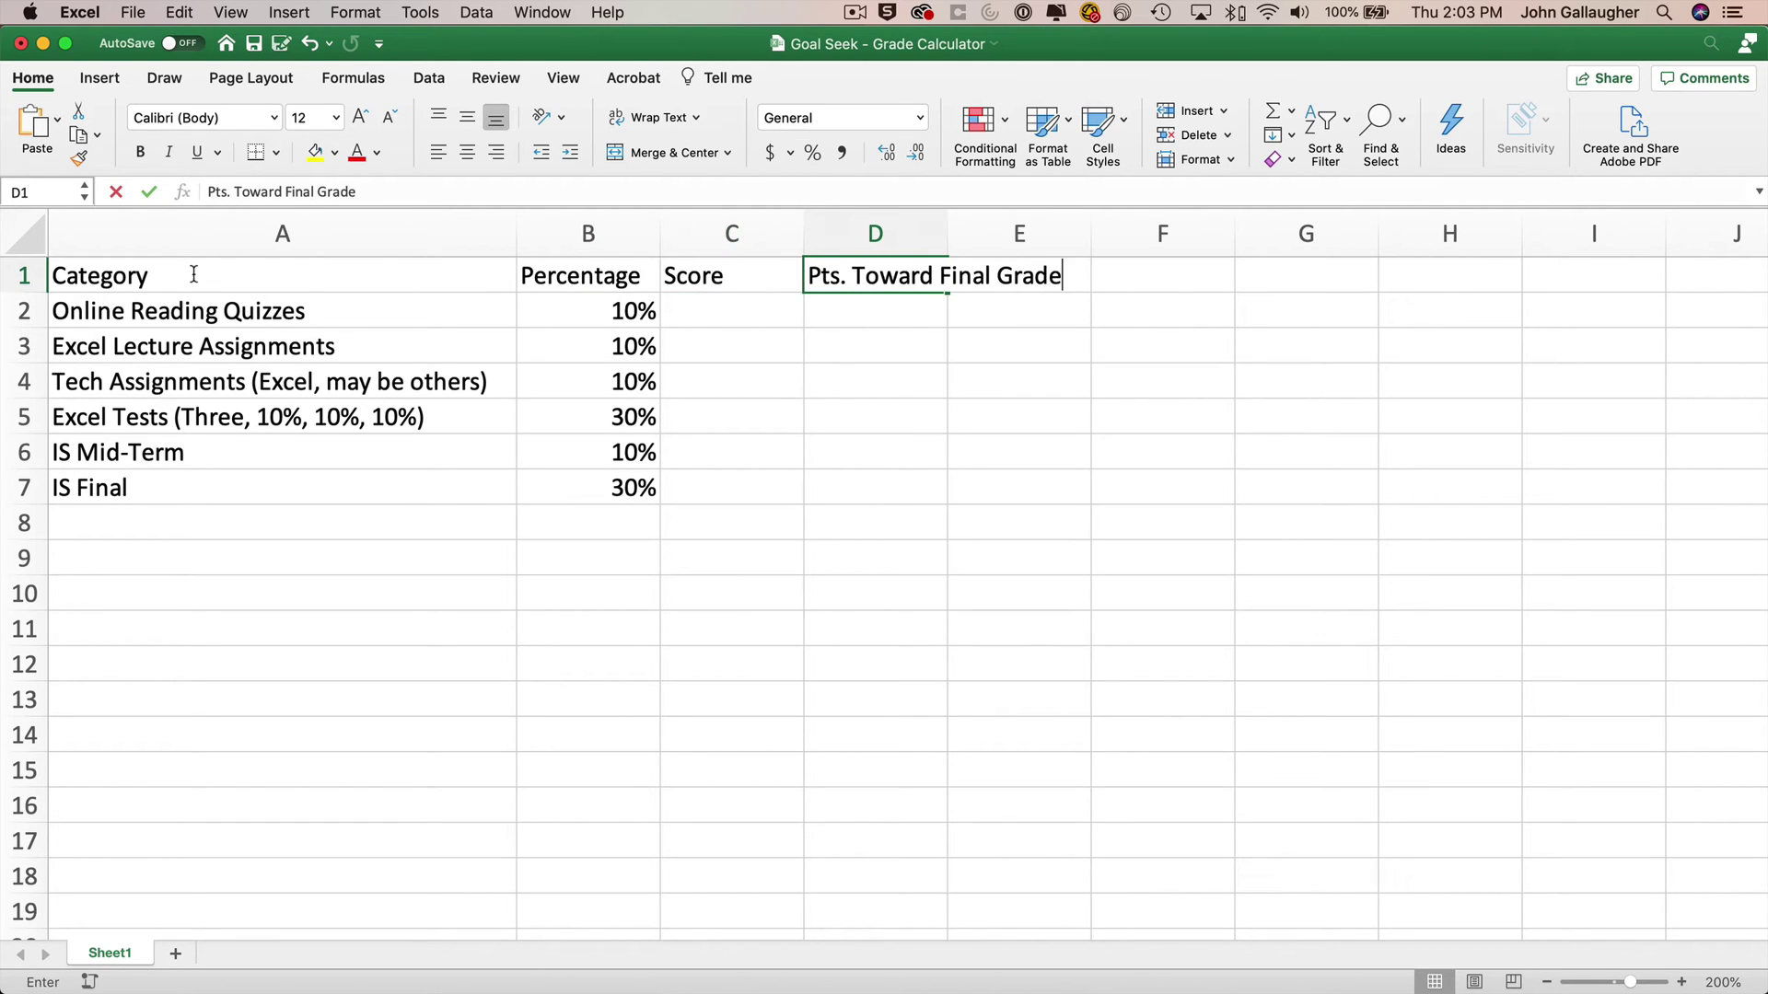
key(Return)
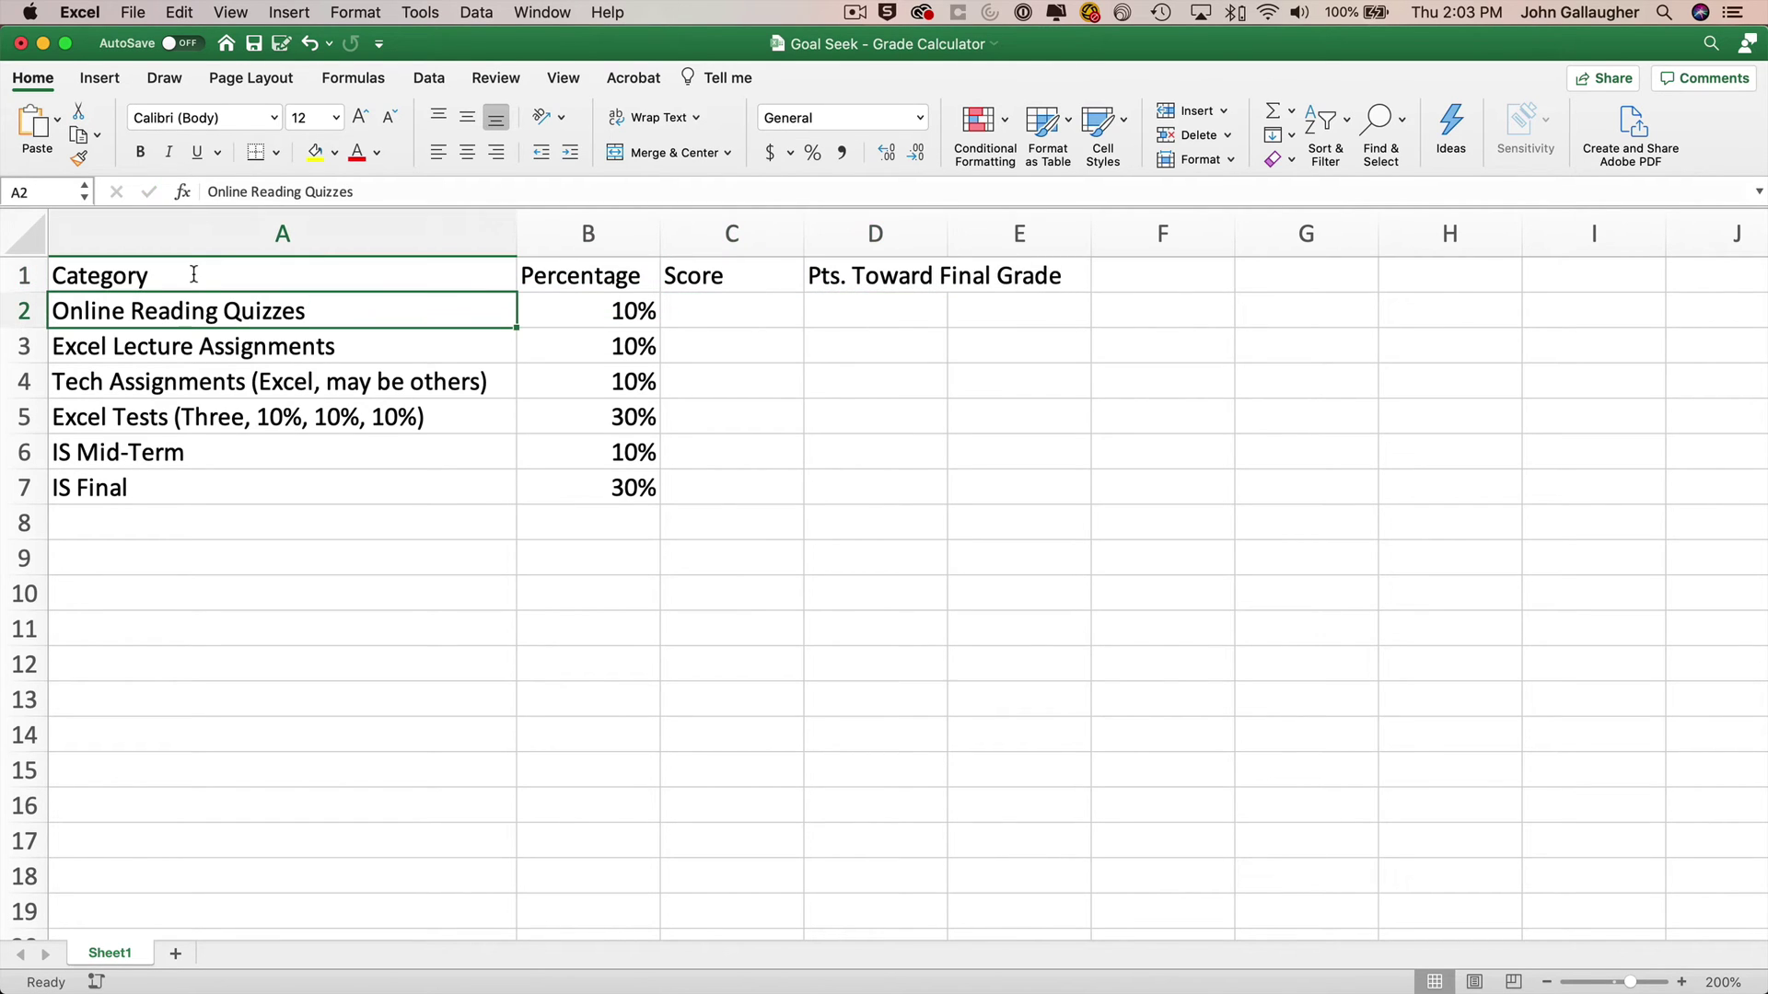
Add a TOTAL label in A8 with an AutoSum of the percentages in B8.
click(161, 522)
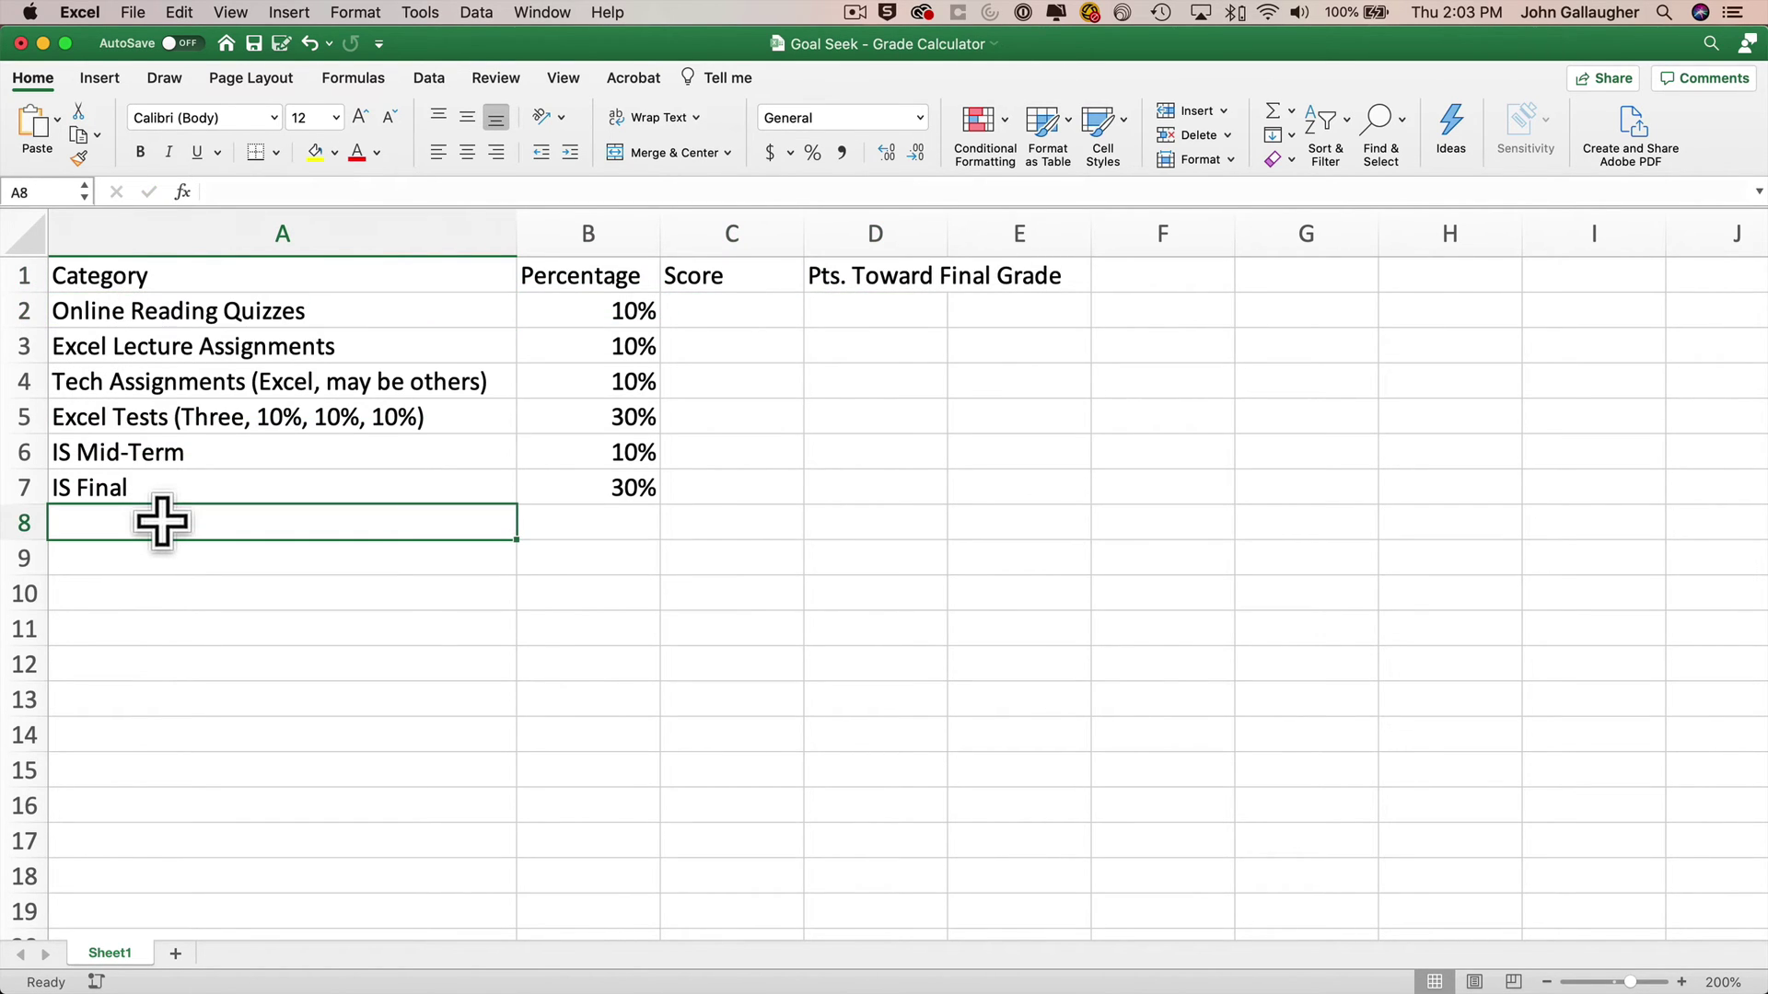
text(TOTAL)
key(Tab)
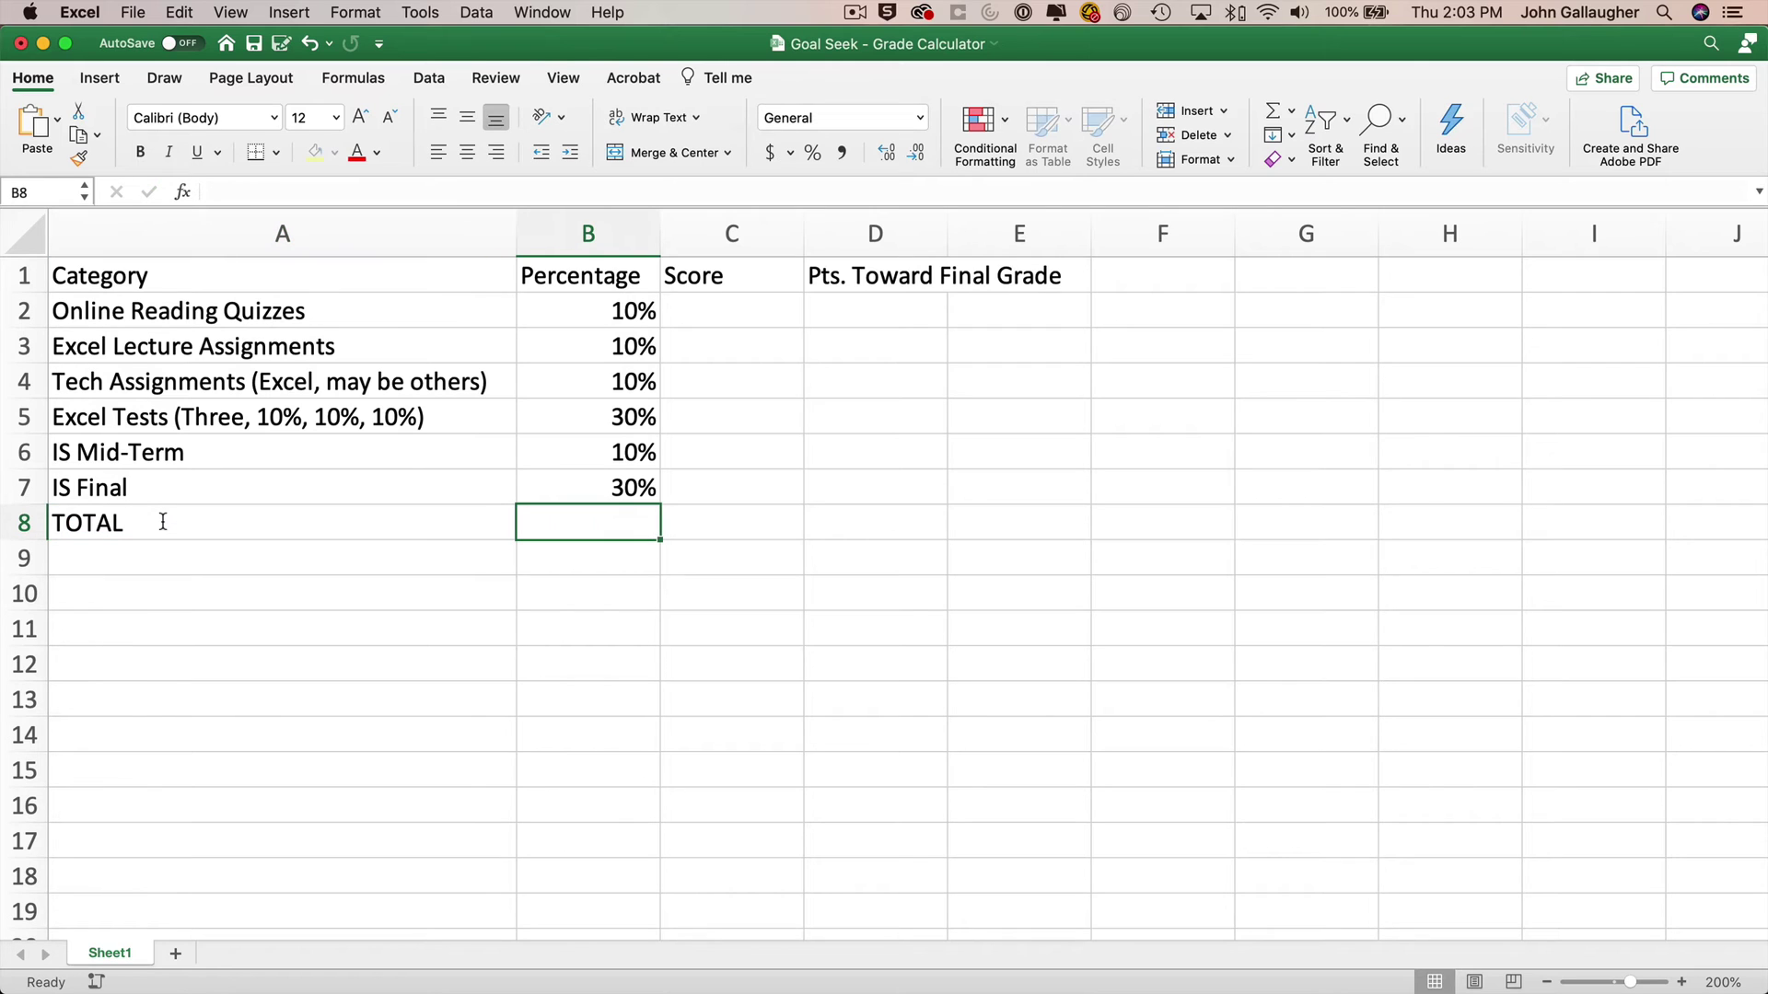
click(1274, 112)
key(Return)
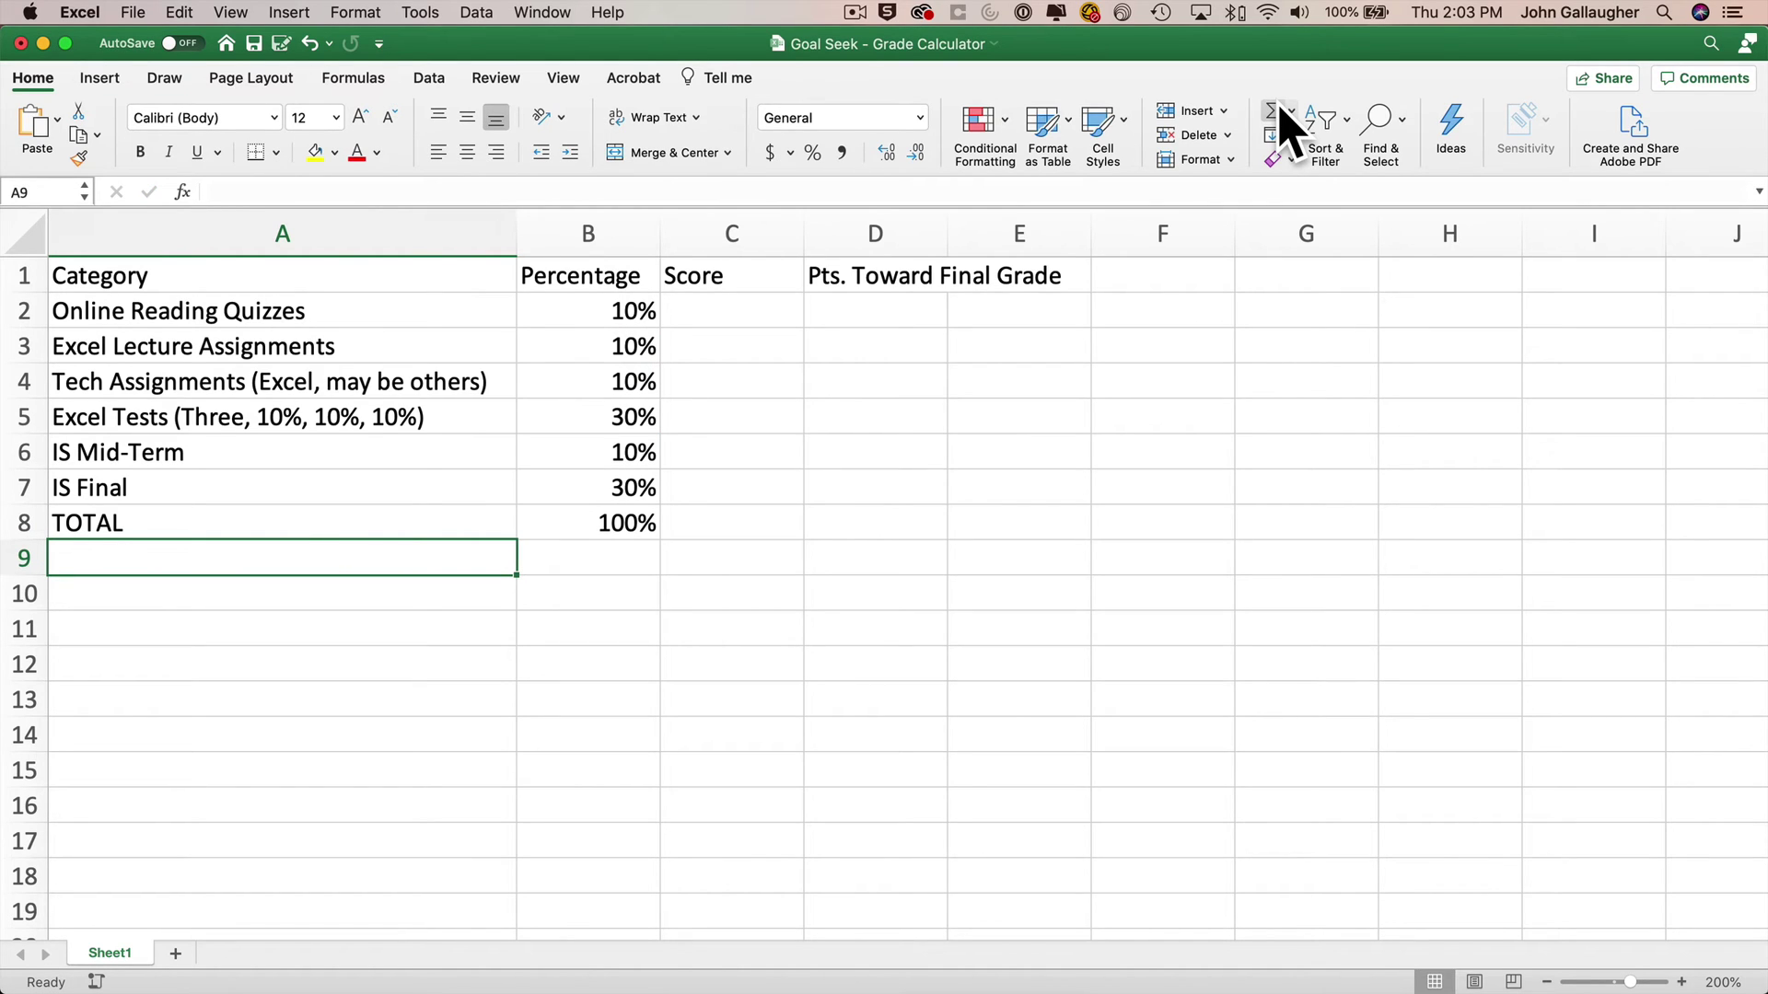
Enter the scores 95, 80, 90, 84 and 65 down C2:C6.
click(750, 316)
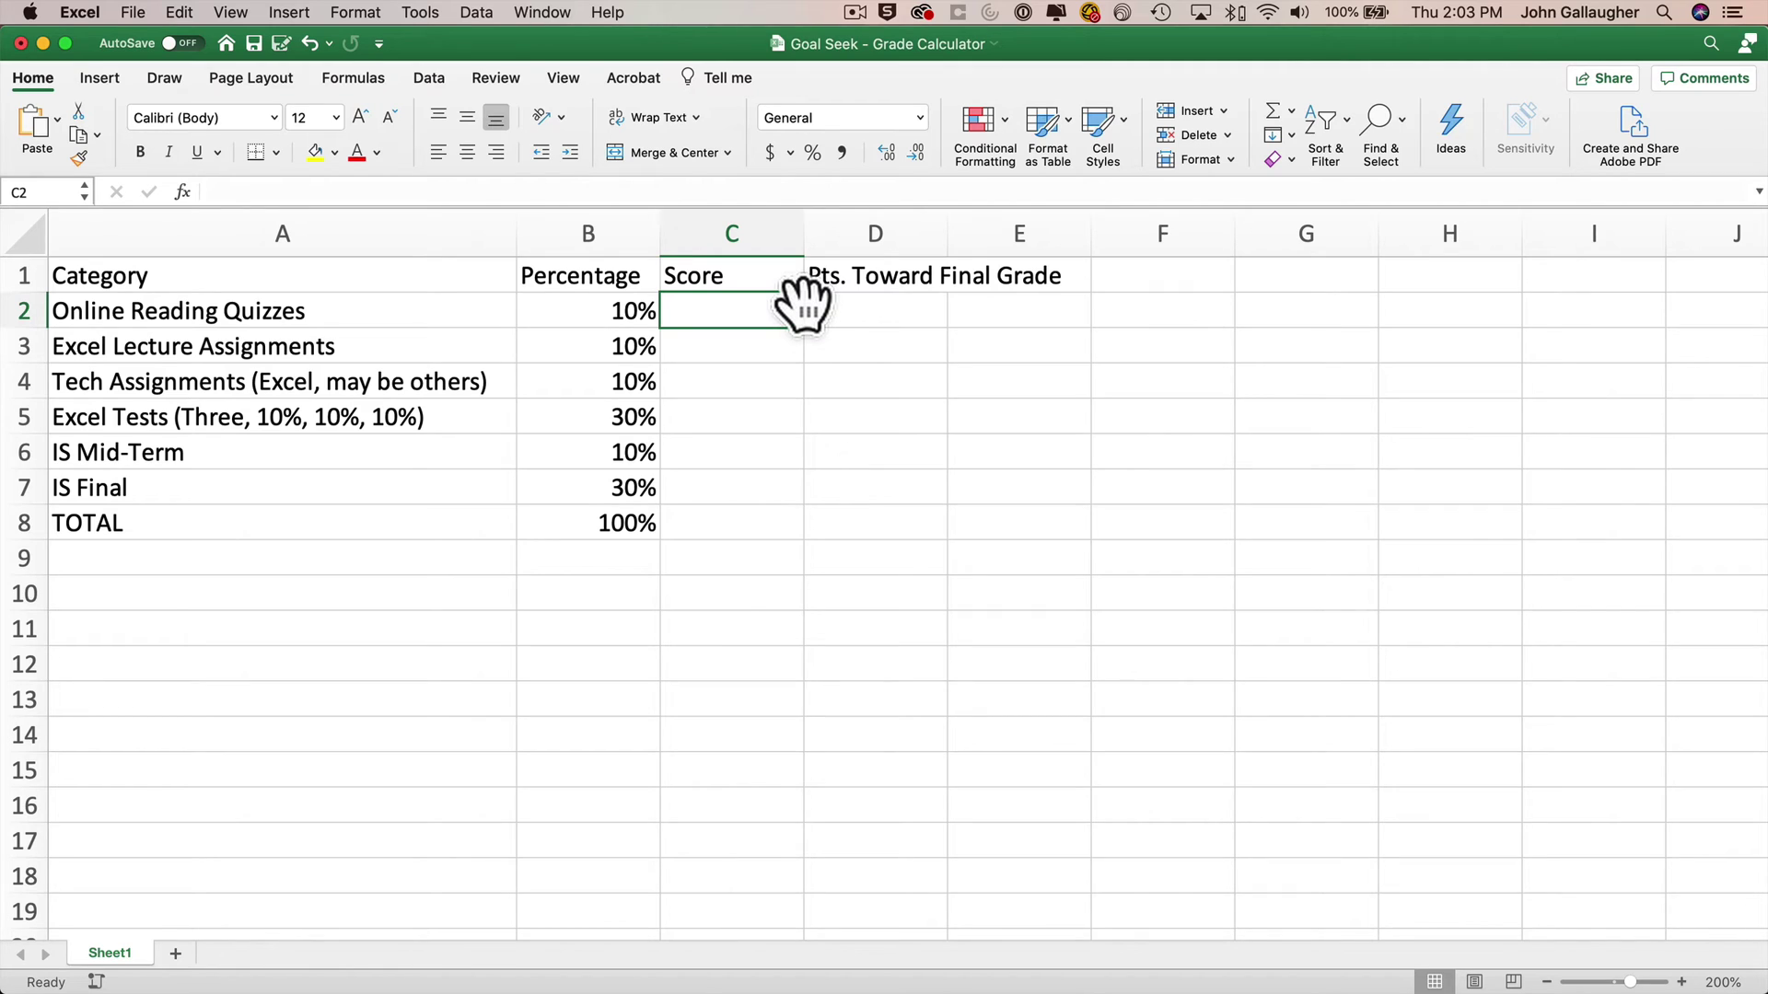
text(95.0)
key(Return)
text(80.)
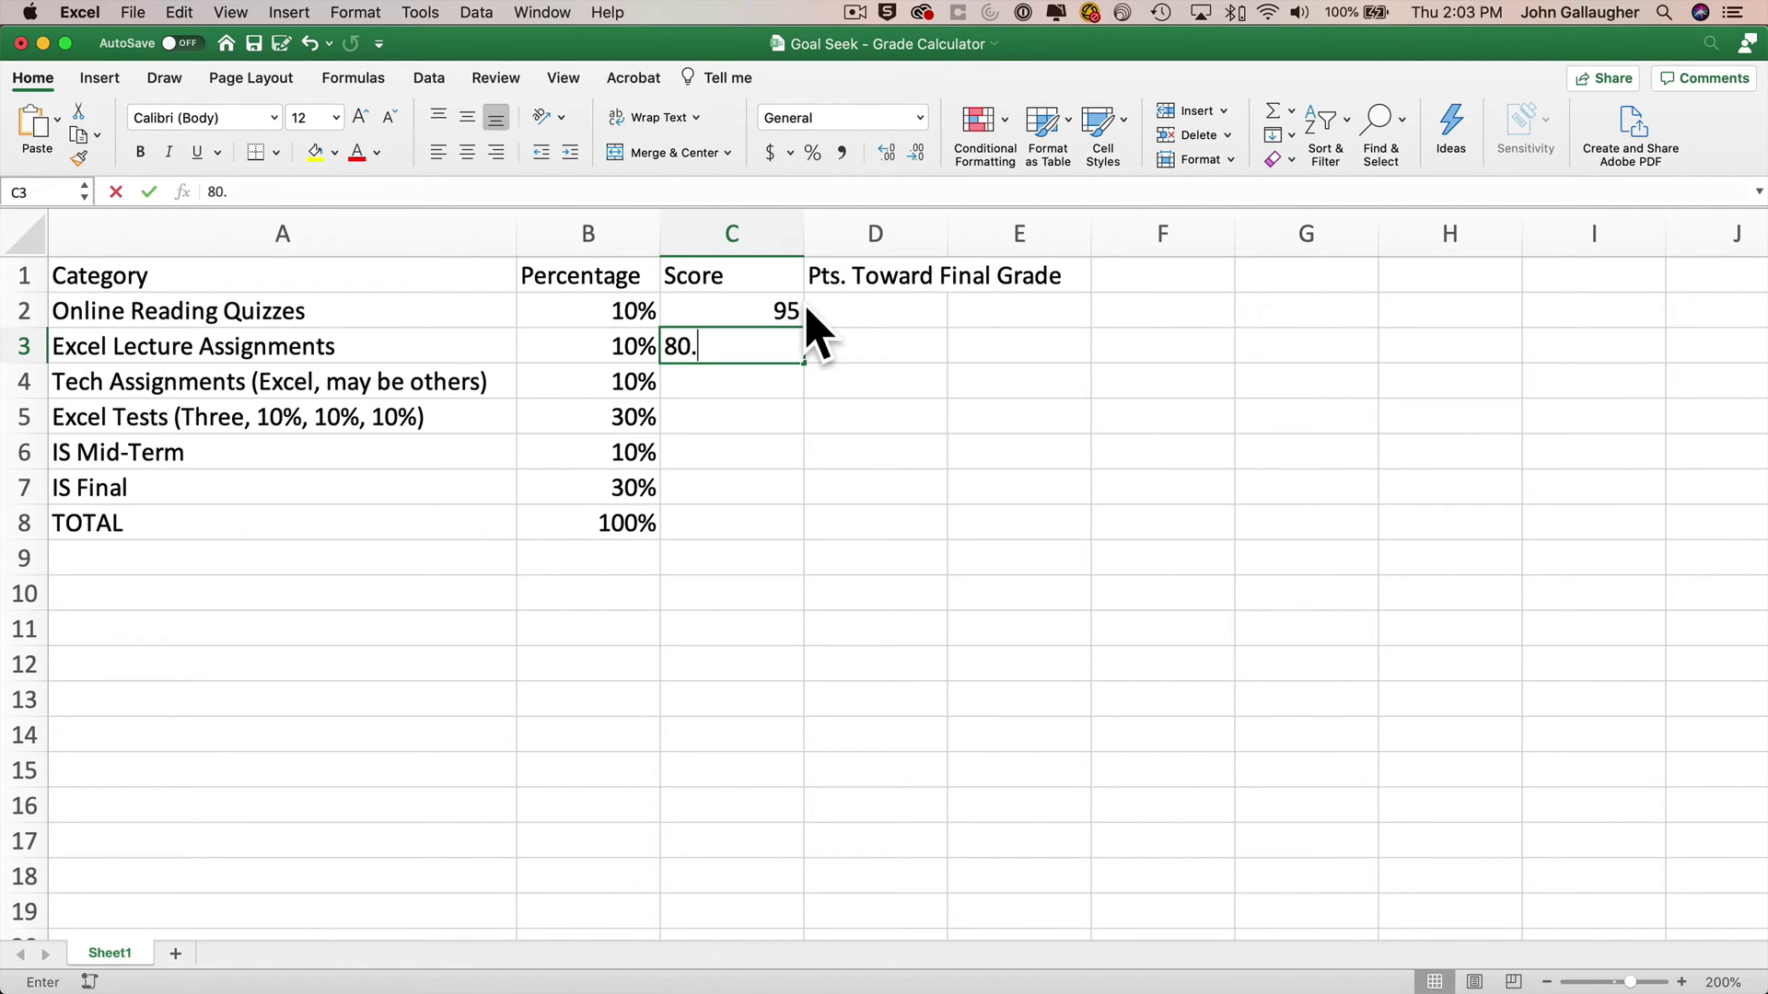
text(0)
key(Return)
text(90.0)
key(Return)
text(8)
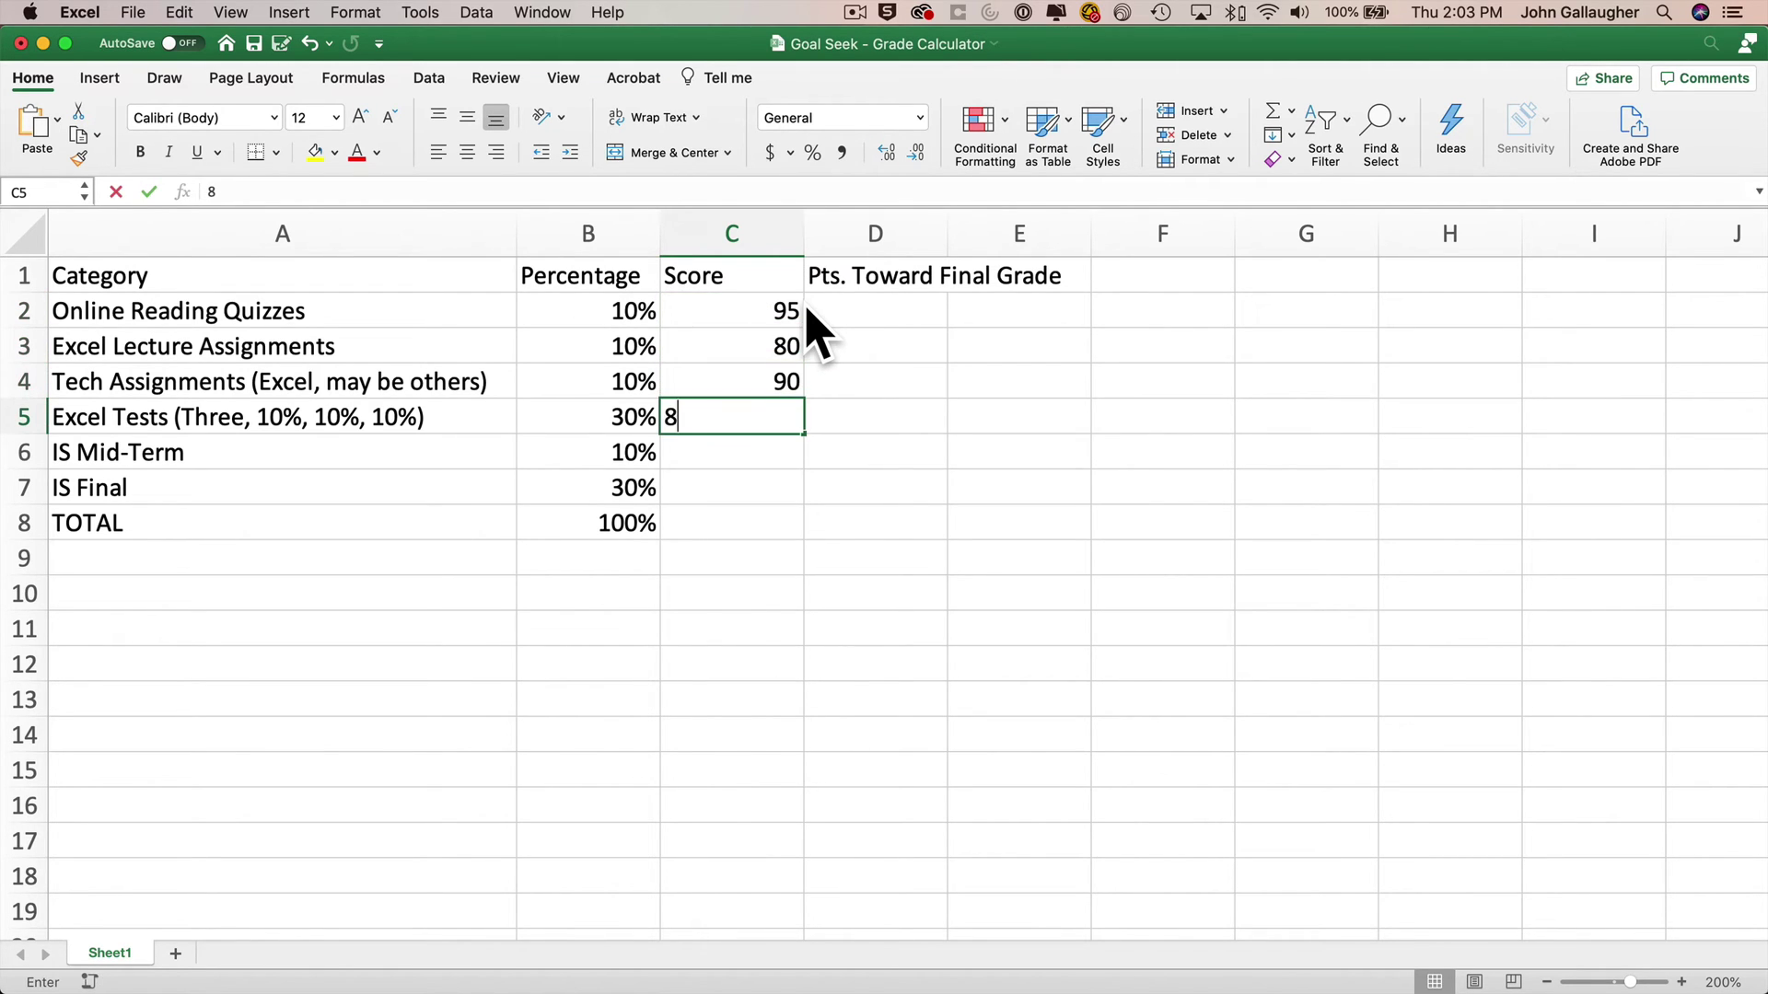
text(4.0)
key(Return)
text(65.0)
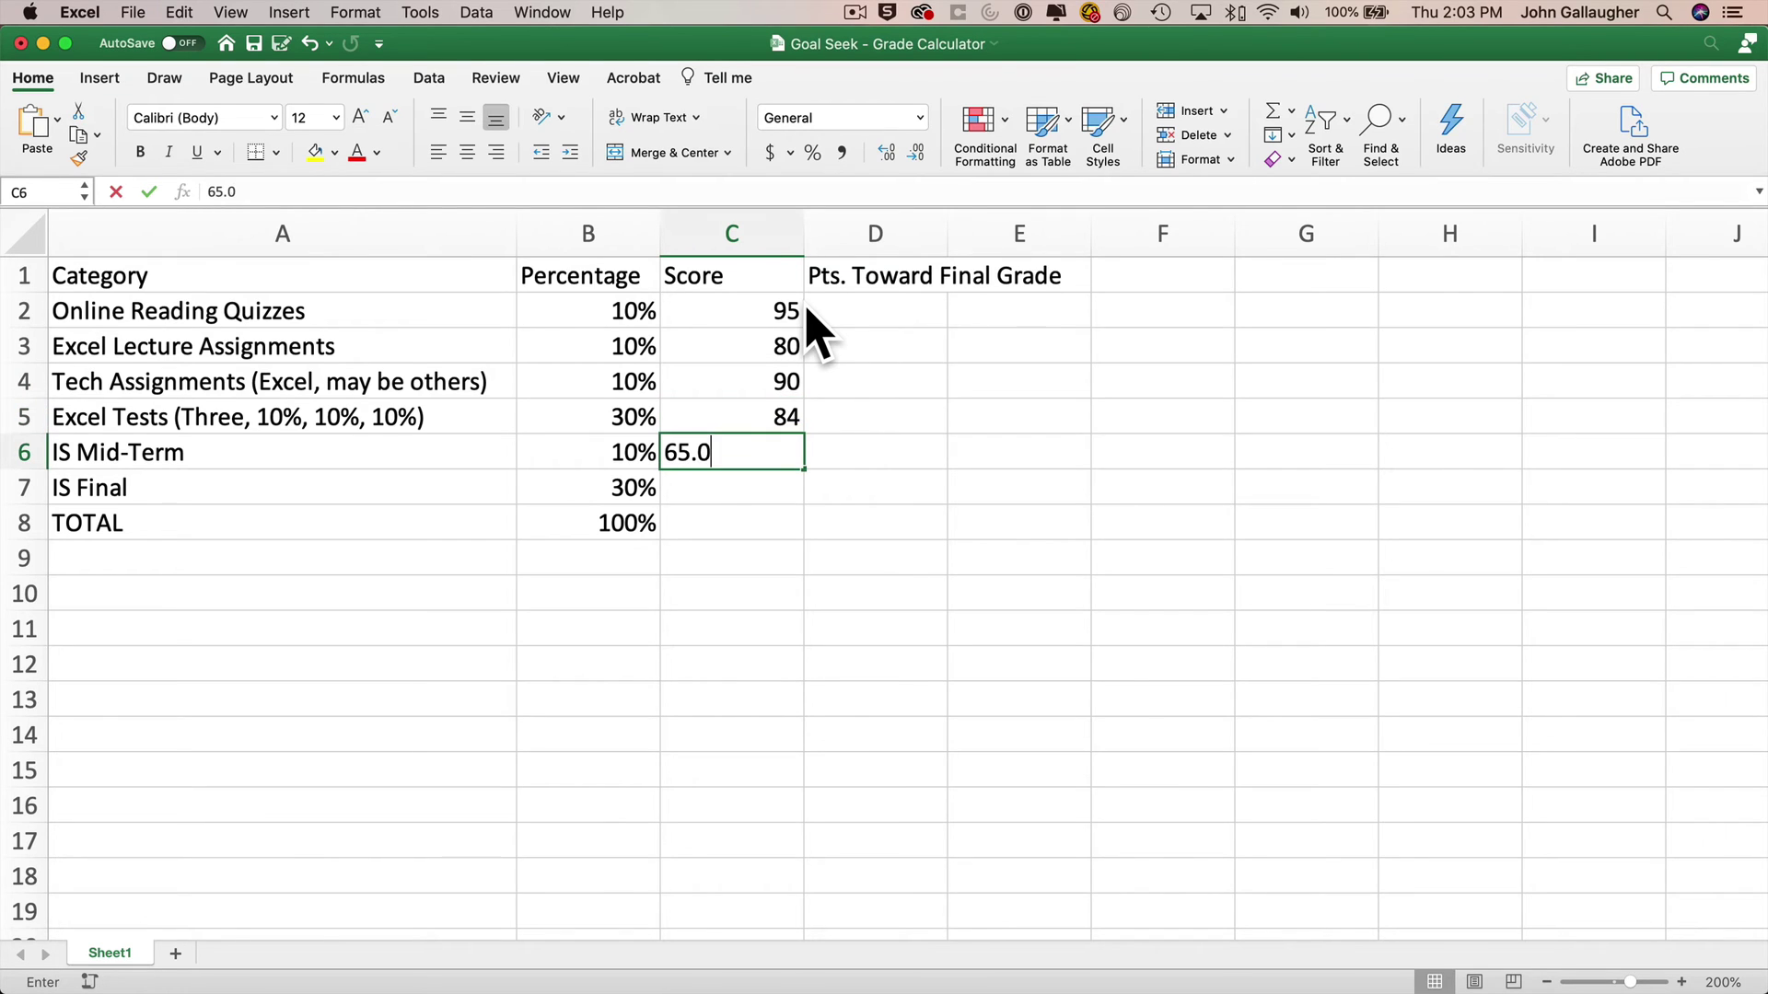
key(Return)
key(Return)
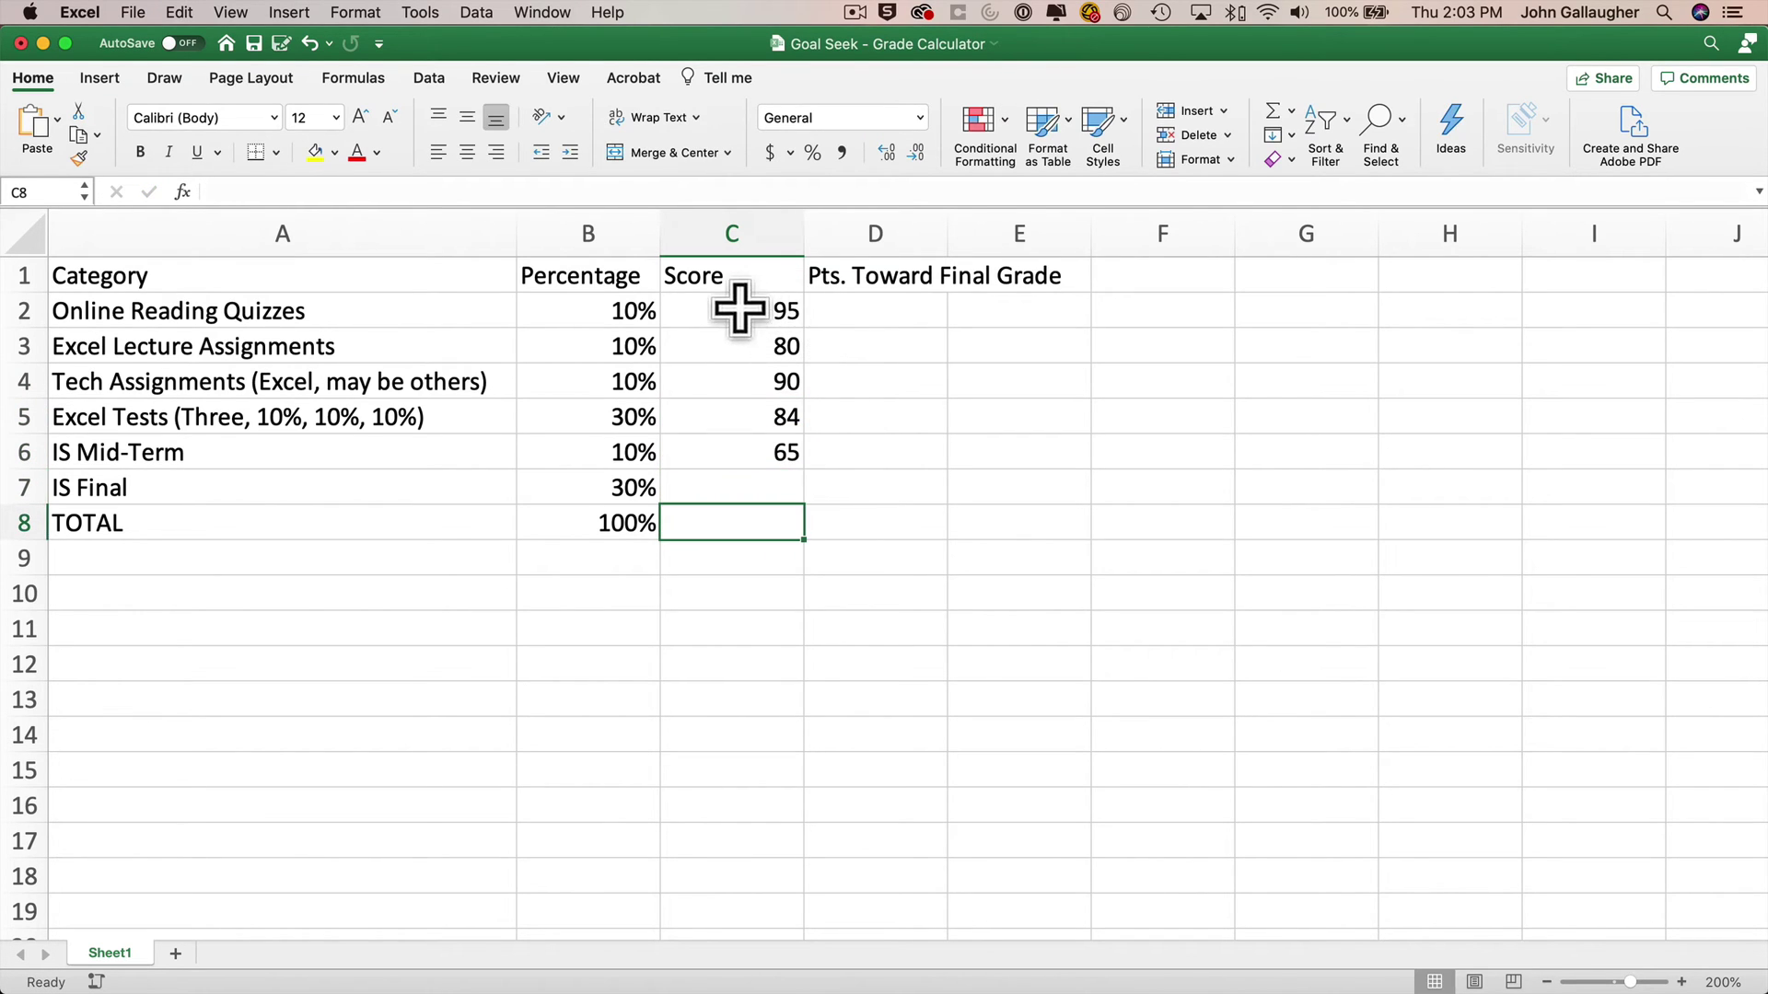
Format the scores in C2:C7 to show one decimal place.
drag(739, 310, 749, 498)
click(888, 152)
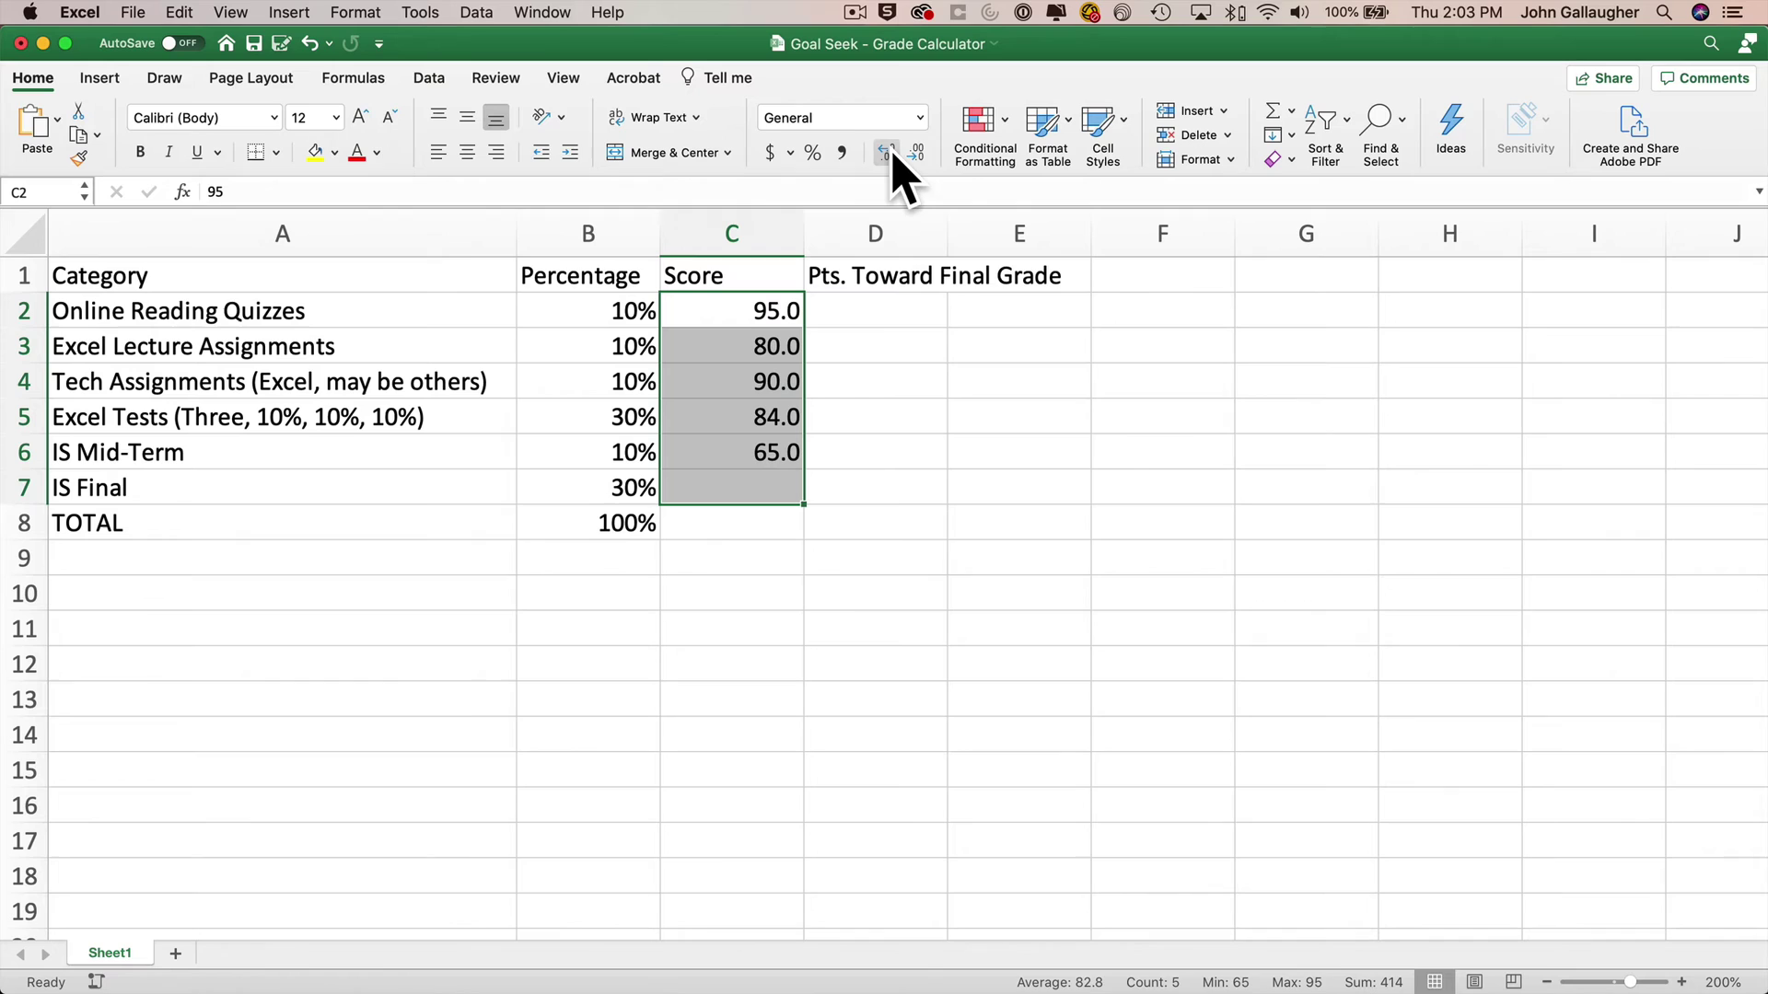
click(892, 303)
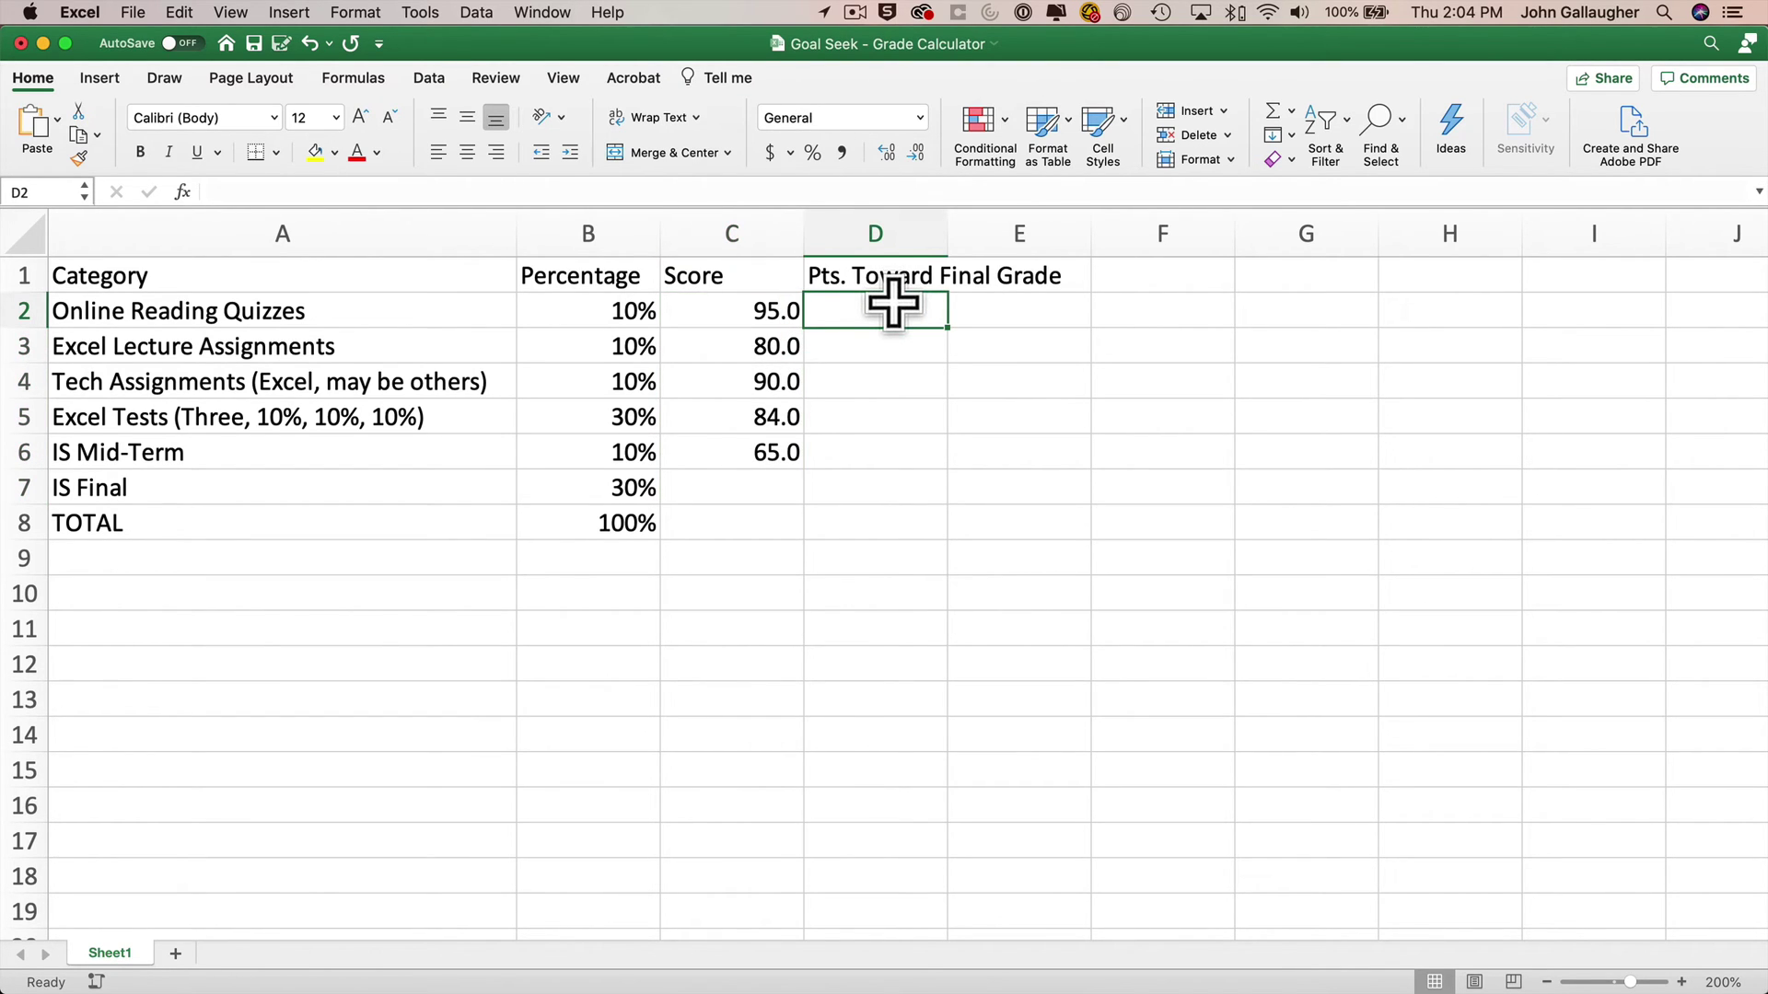
Enter the points formula =C2*B2 in D2 and fill it down to D7.
click(763, 313)
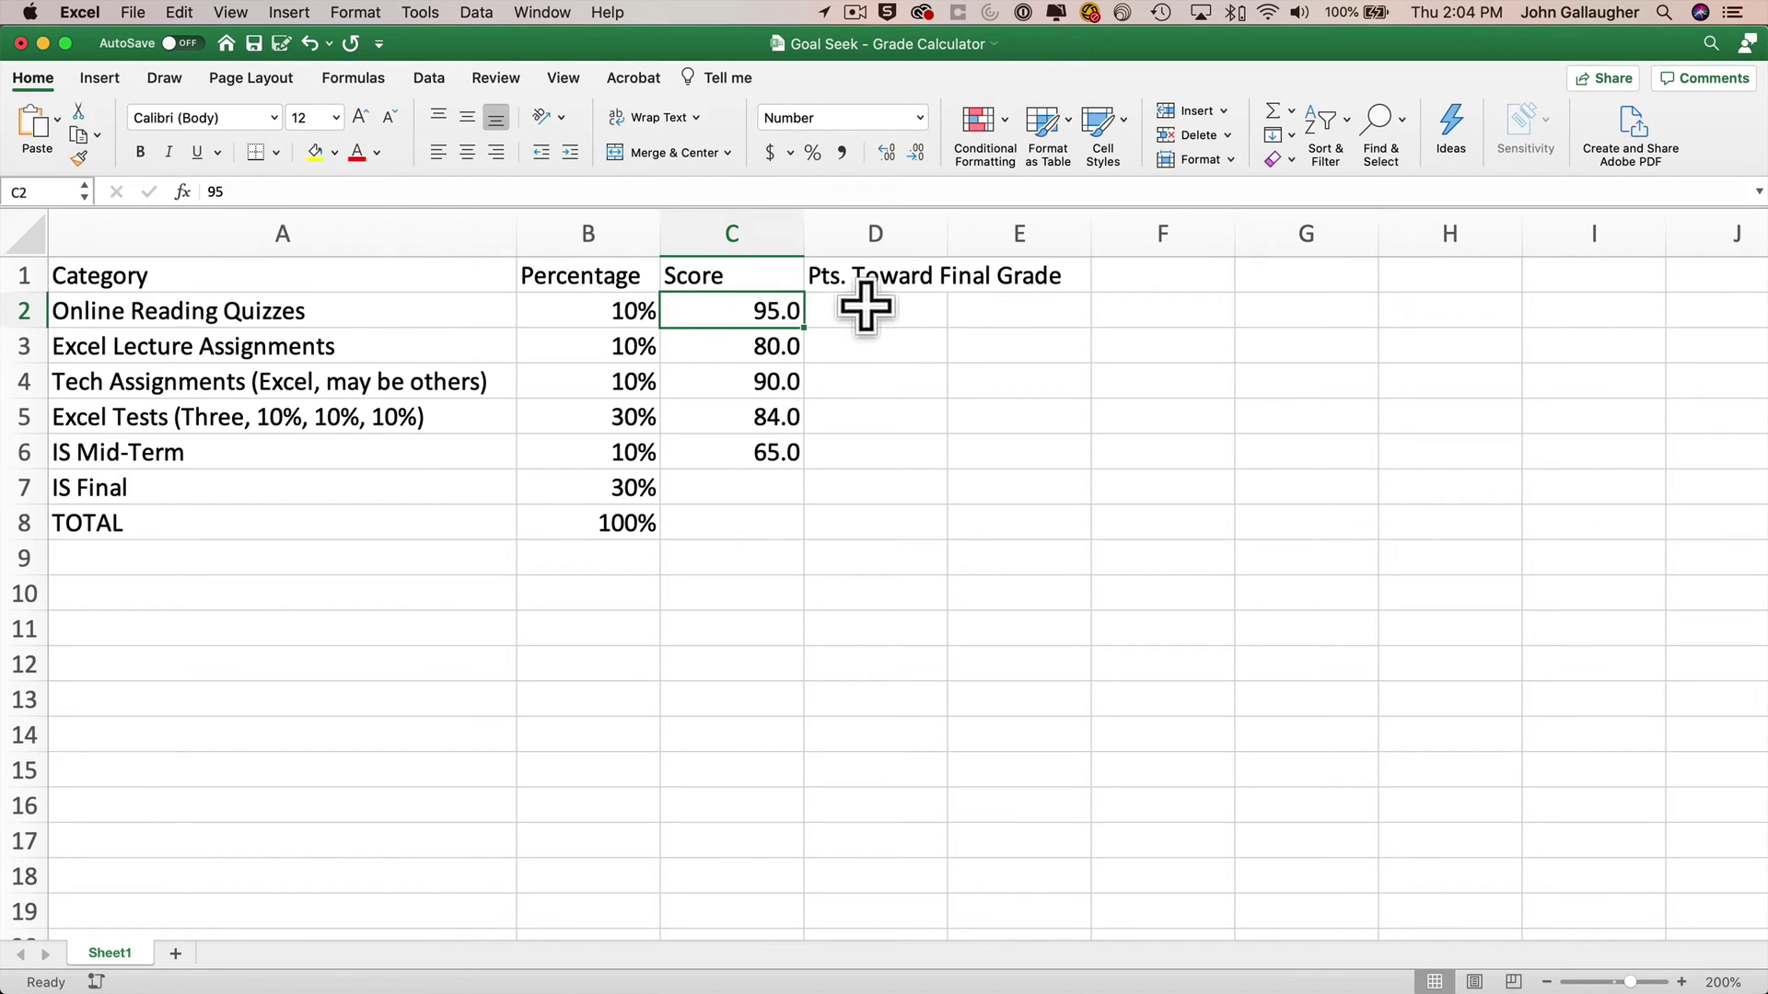
click(911, 313)
text(=C2*)
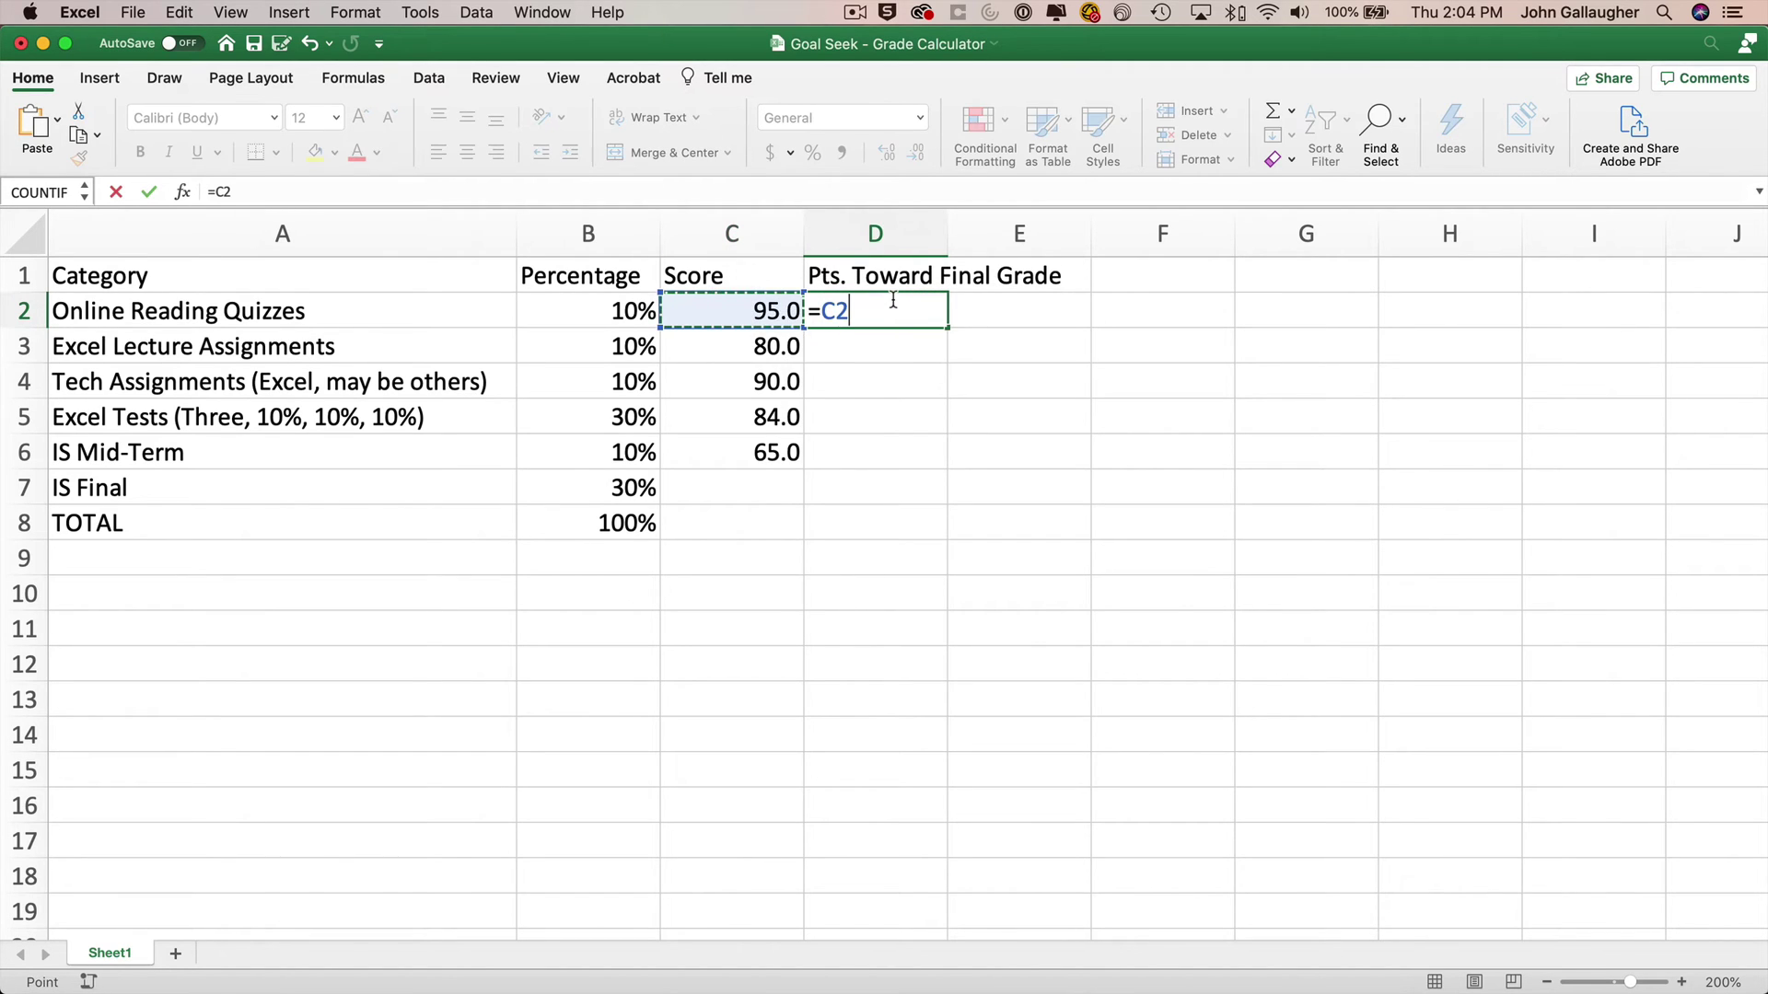
click(584, 307)
key(Return)
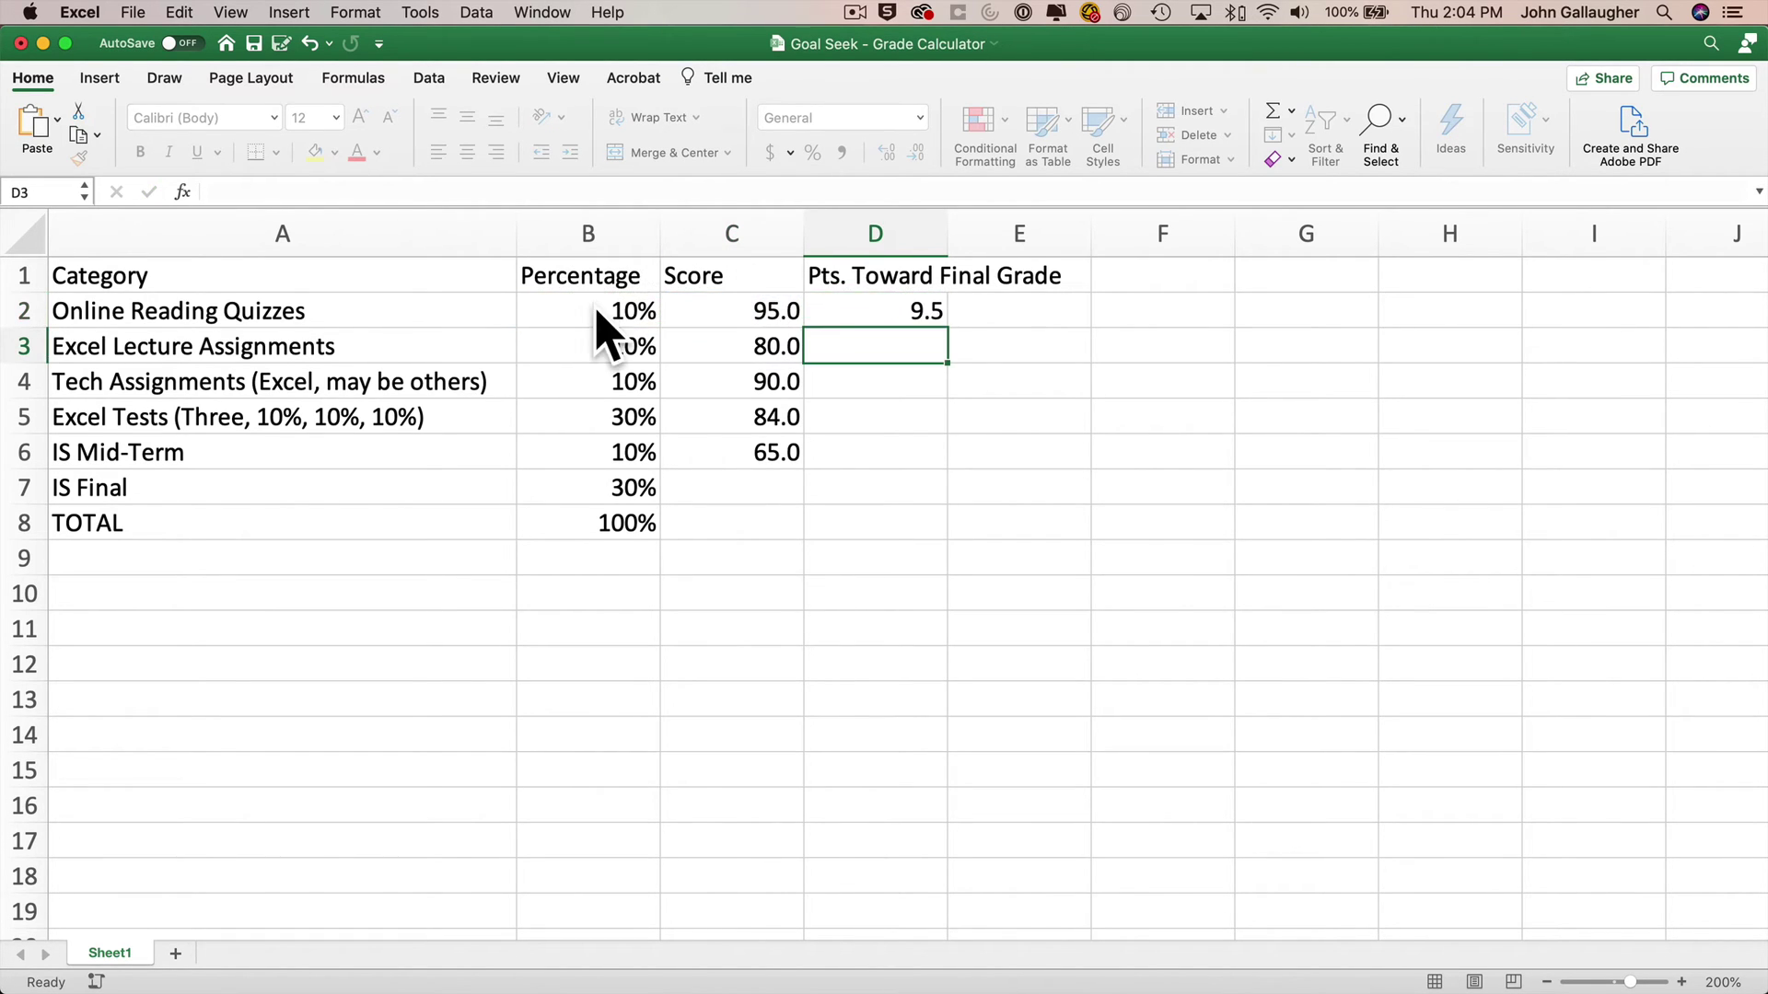
click(865, 304)
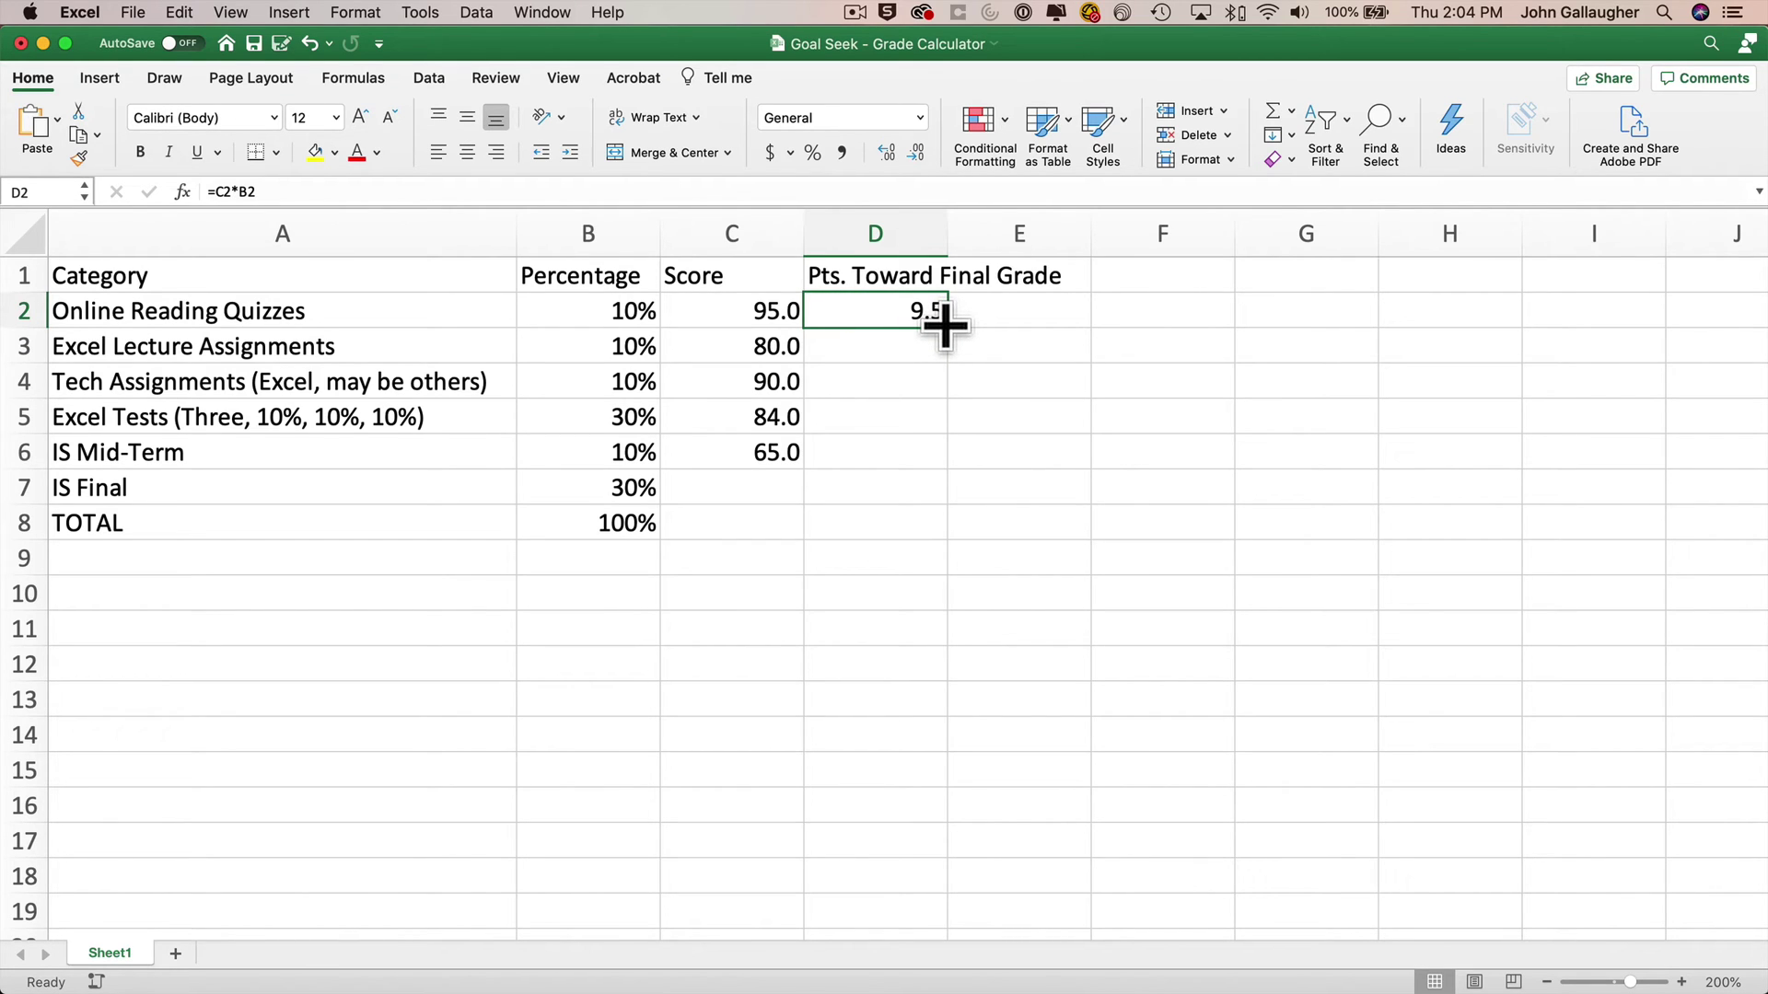
double_click(945, 325)
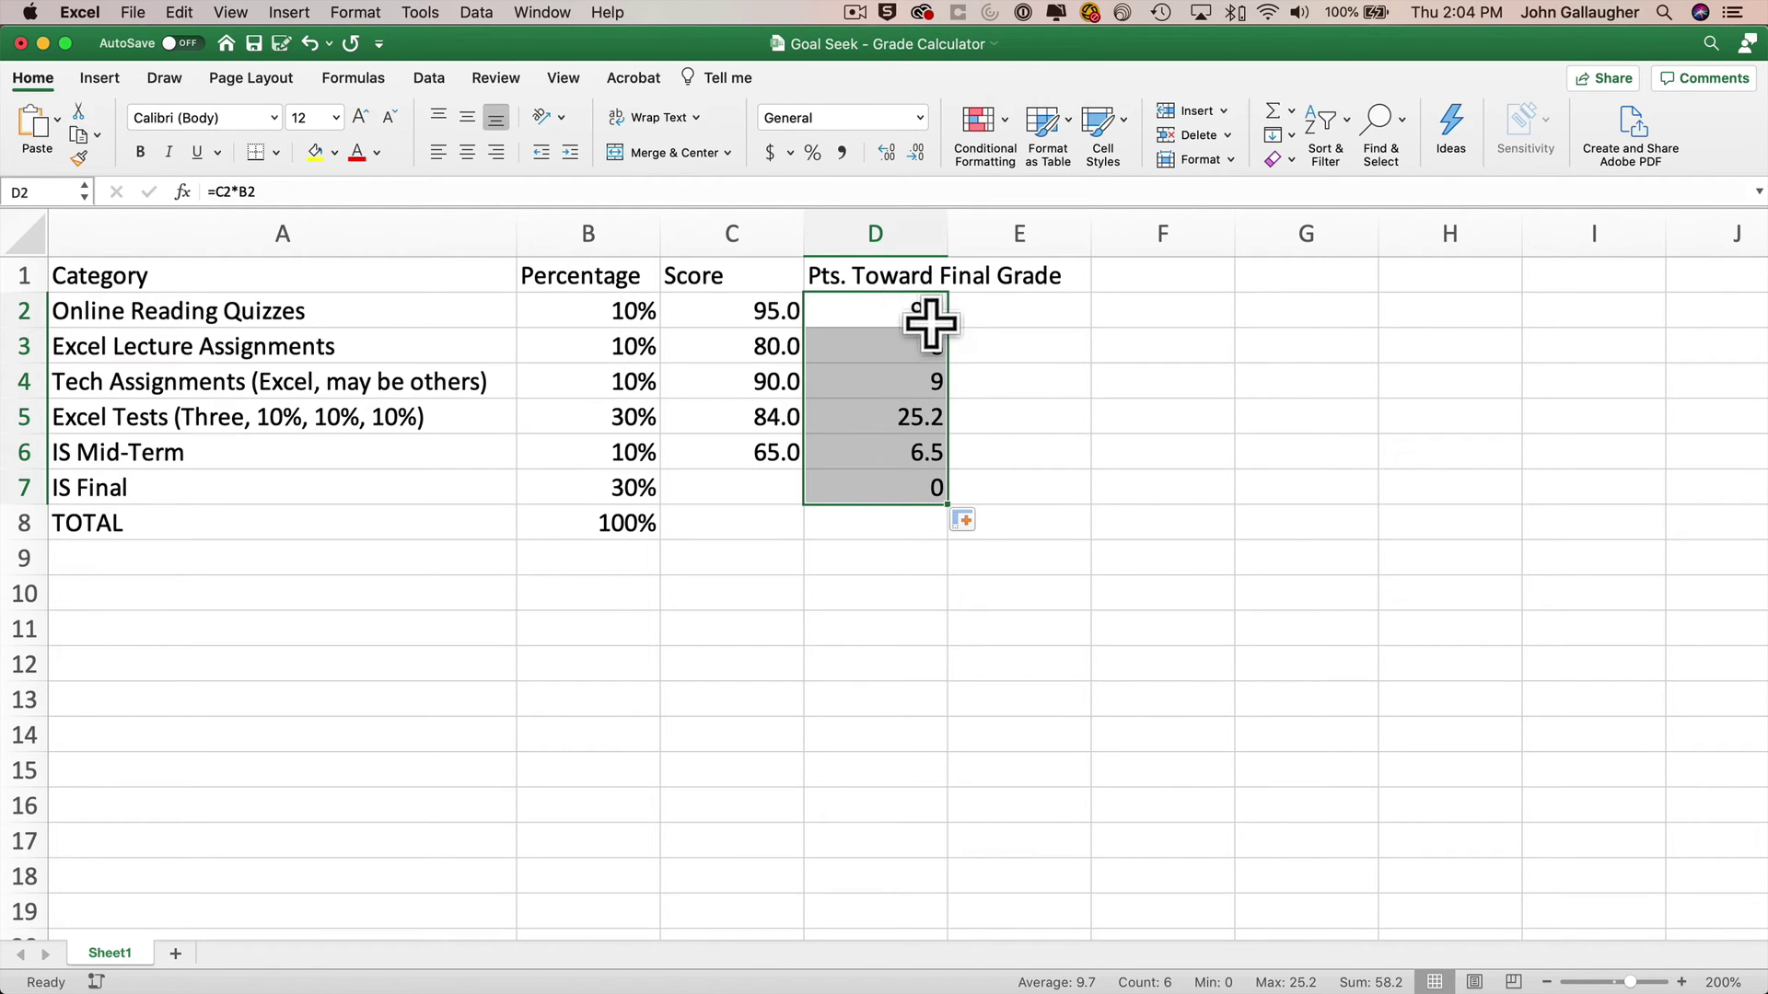
Show the points in D2:D7 with one decimal and widen column D.
click(886, 153)
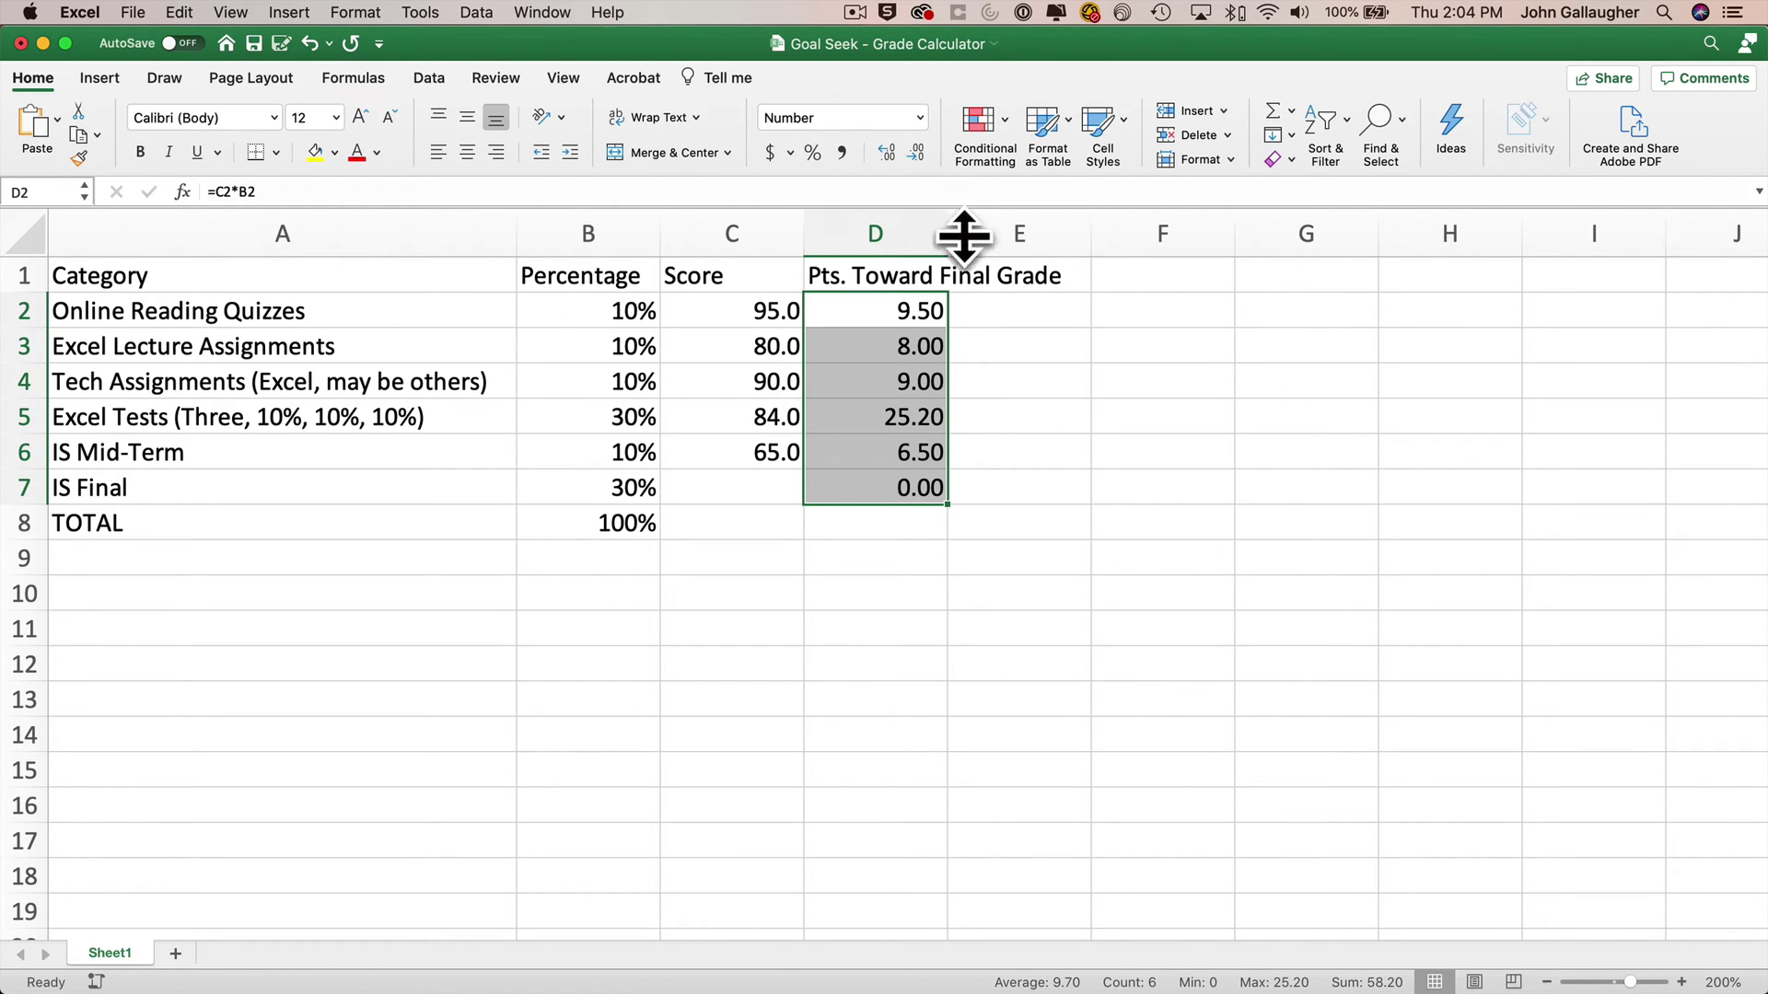
click(916, 153)
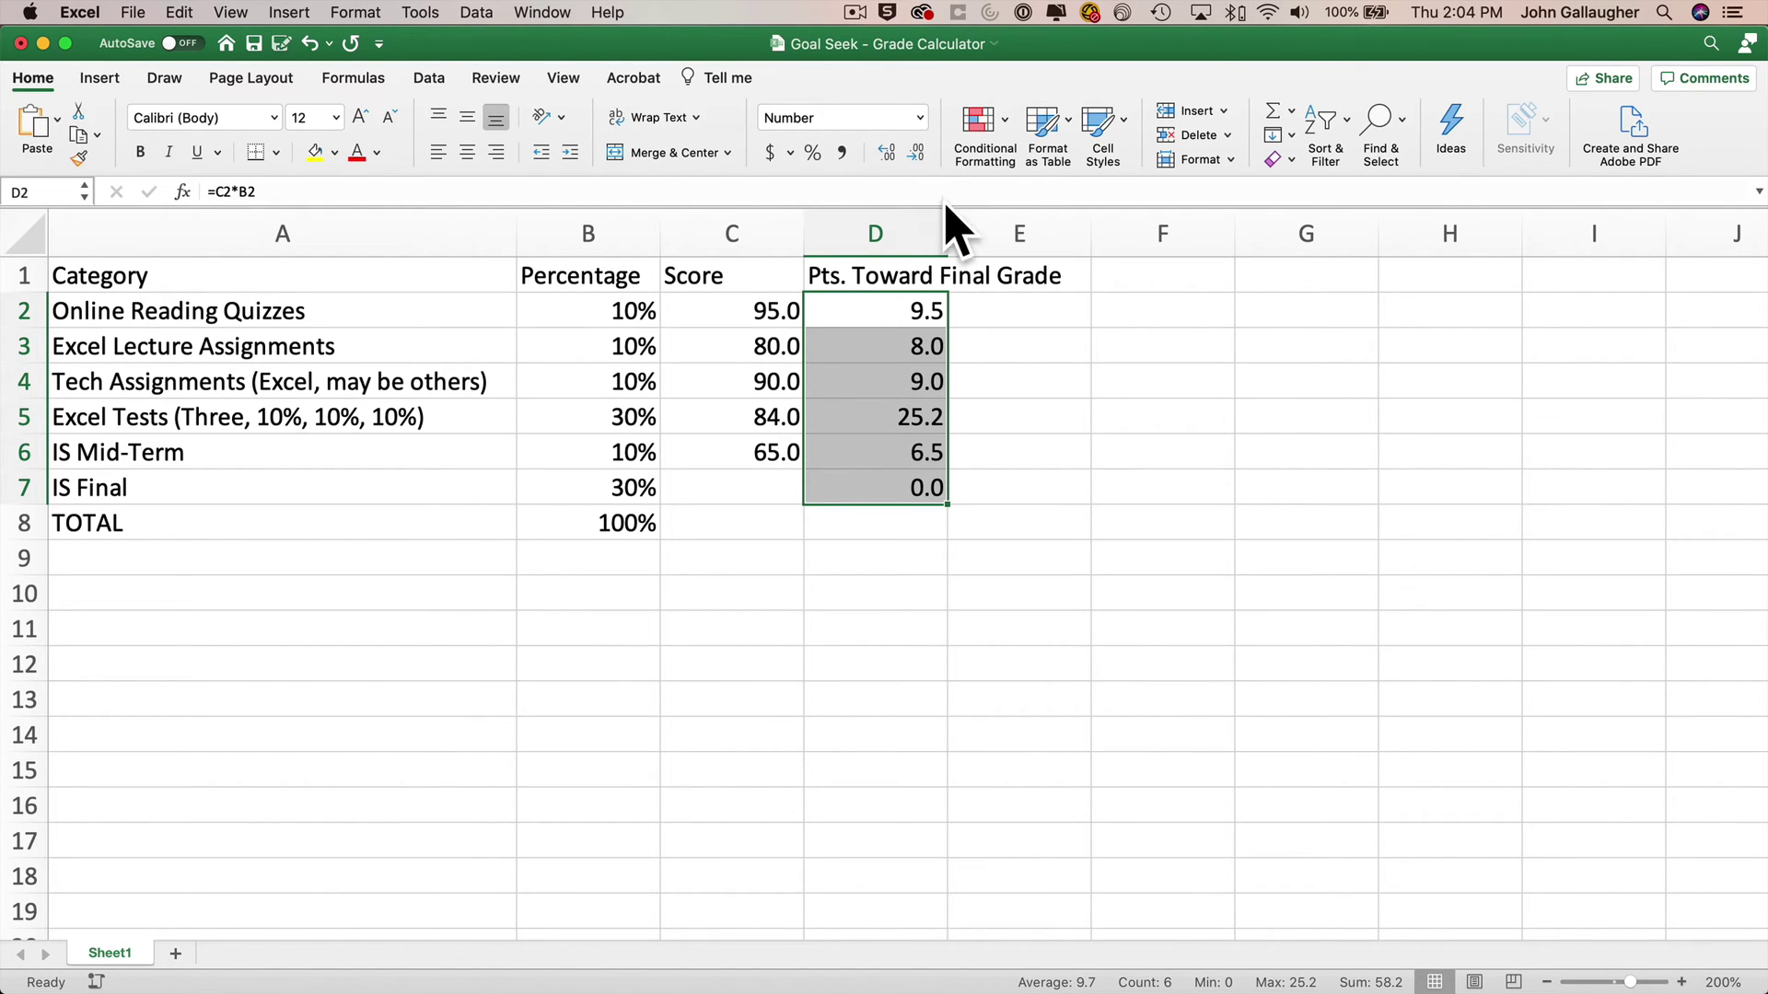
drag(947, 233, 1082, 234)
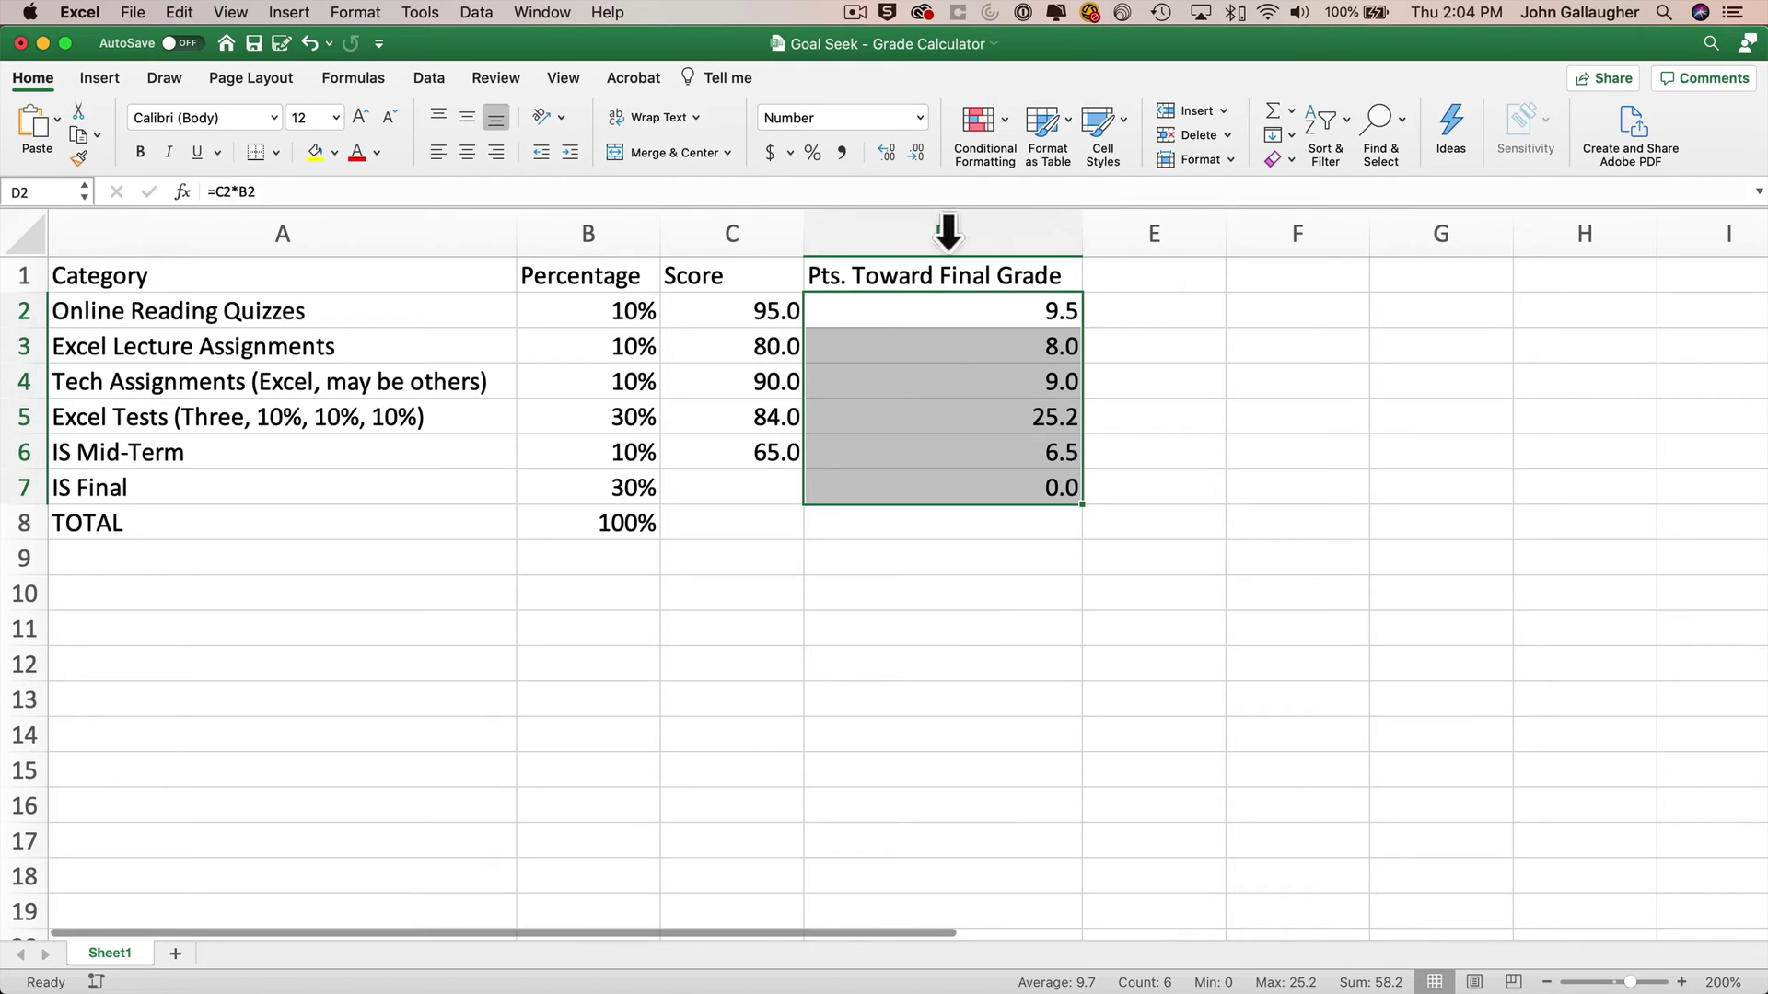
AutoSum the points into D8 for a total of 58.2.
click(947, 521)
click(1271, 111)
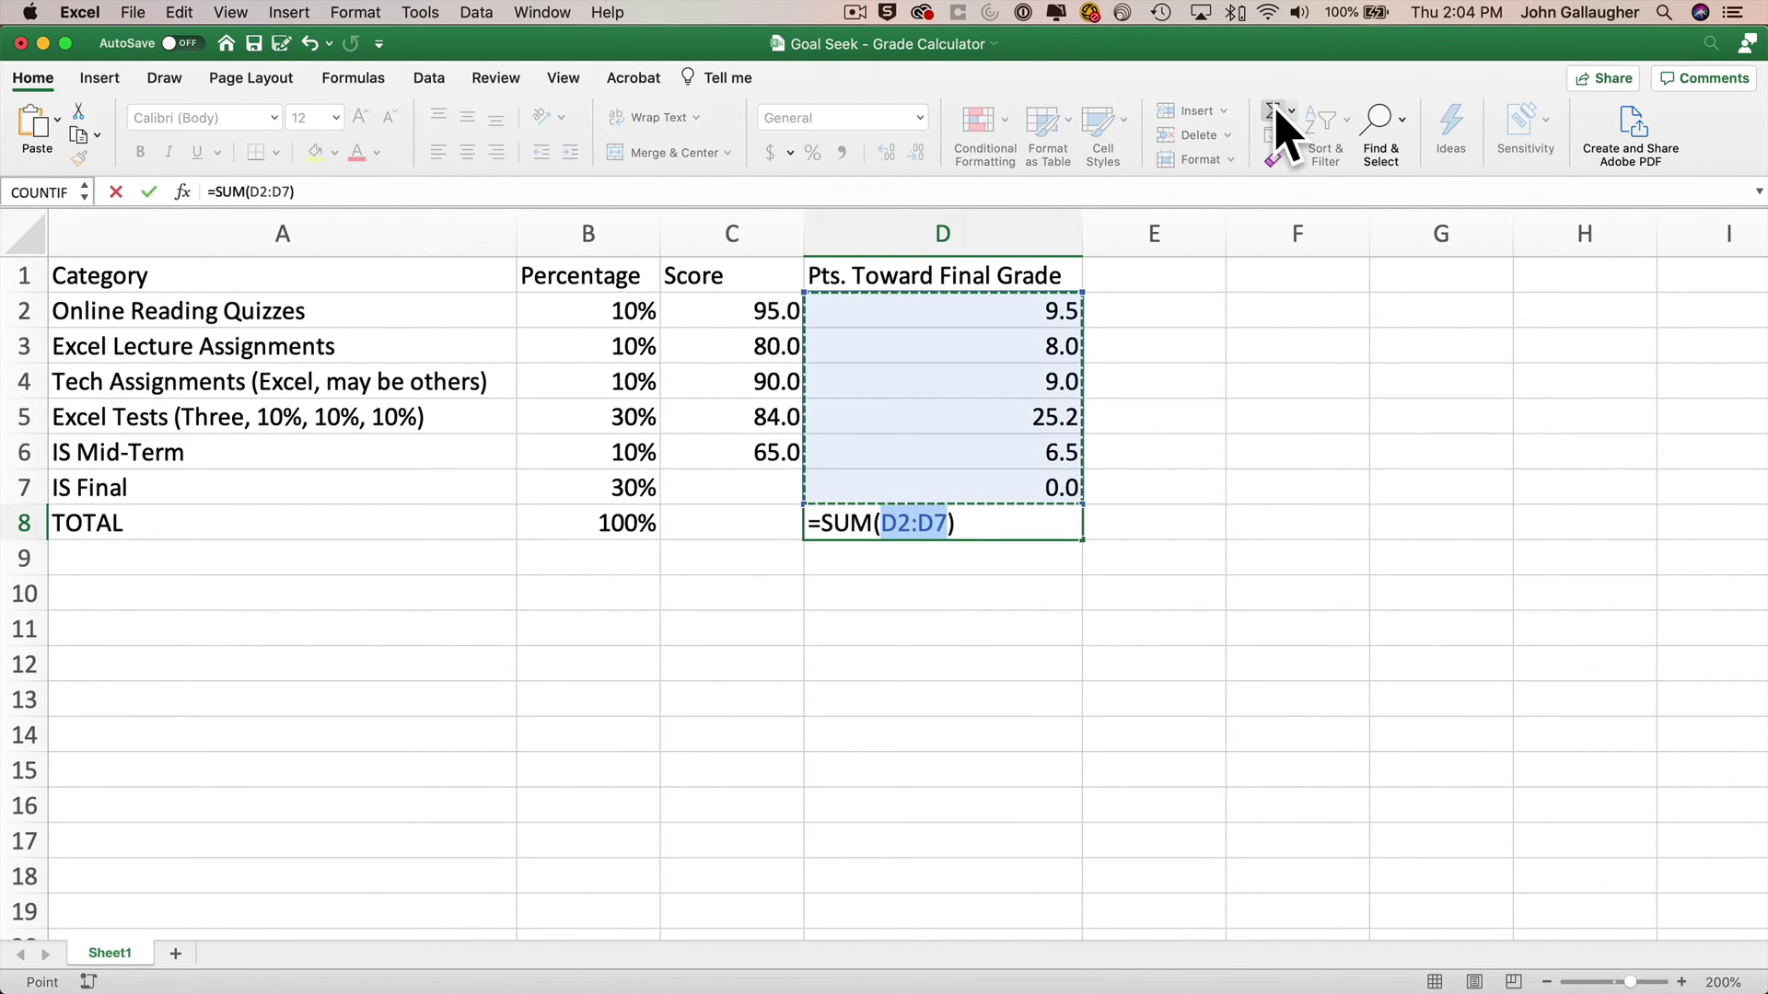
key(Return)
key(Up)
key(Up)
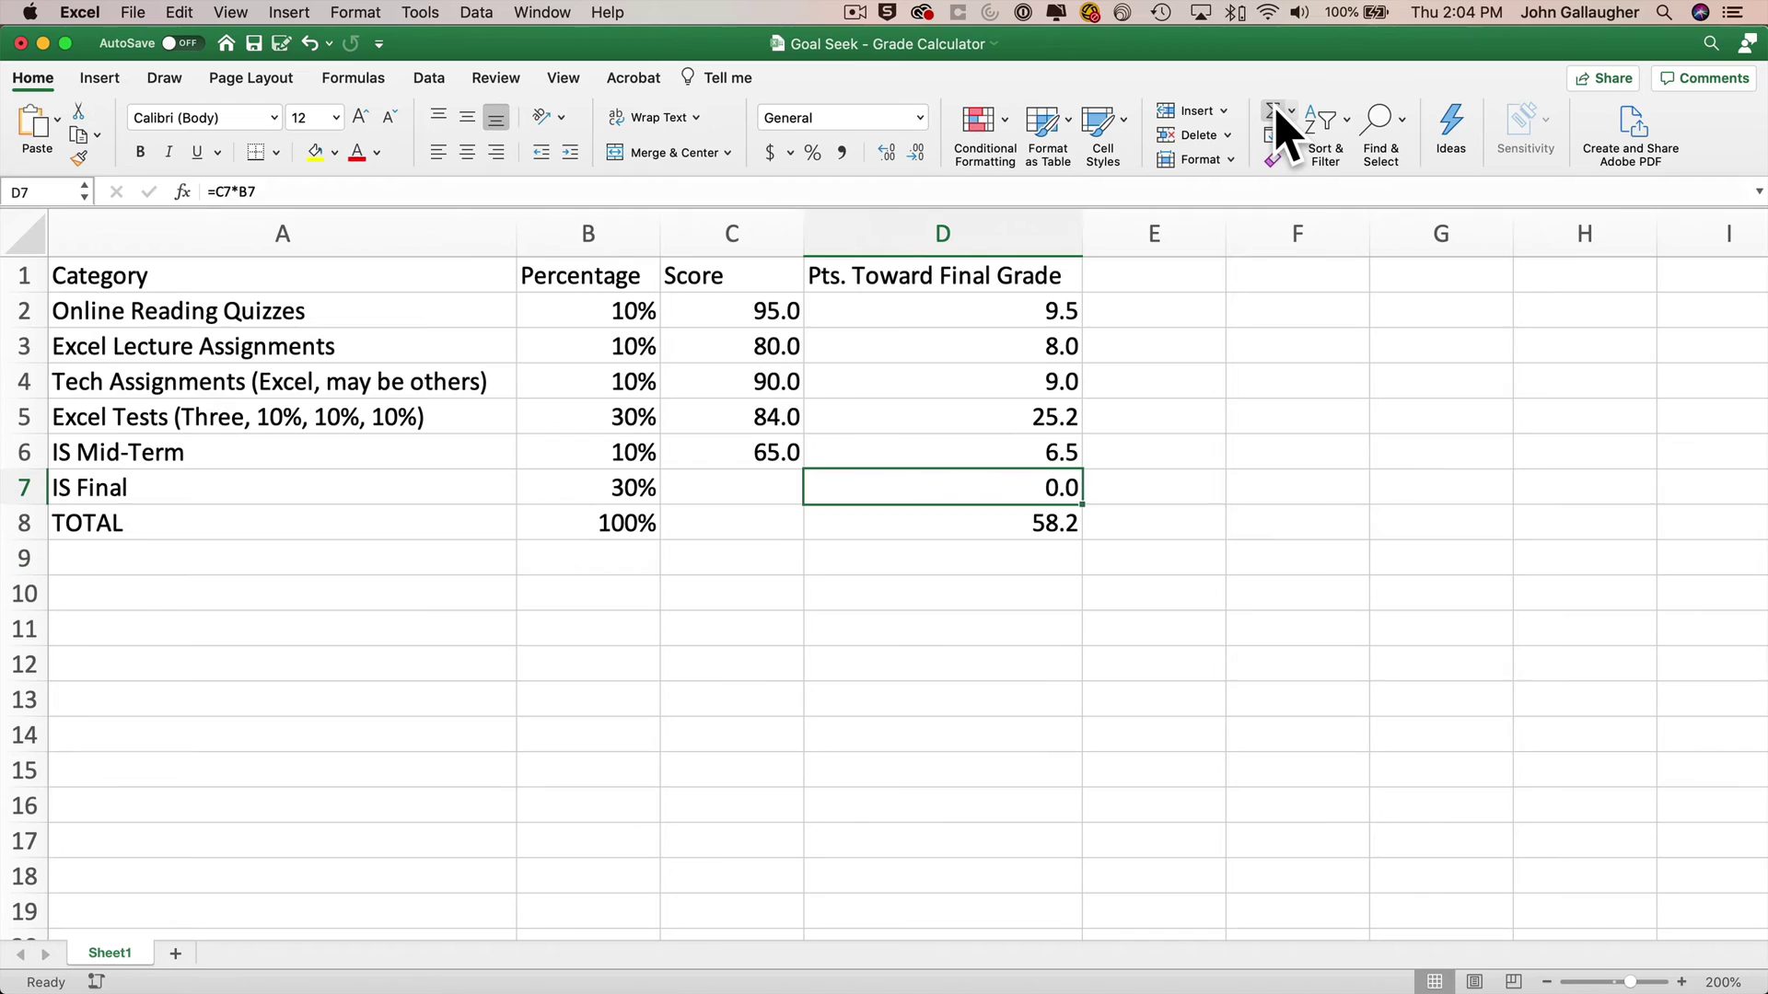
key(Left)
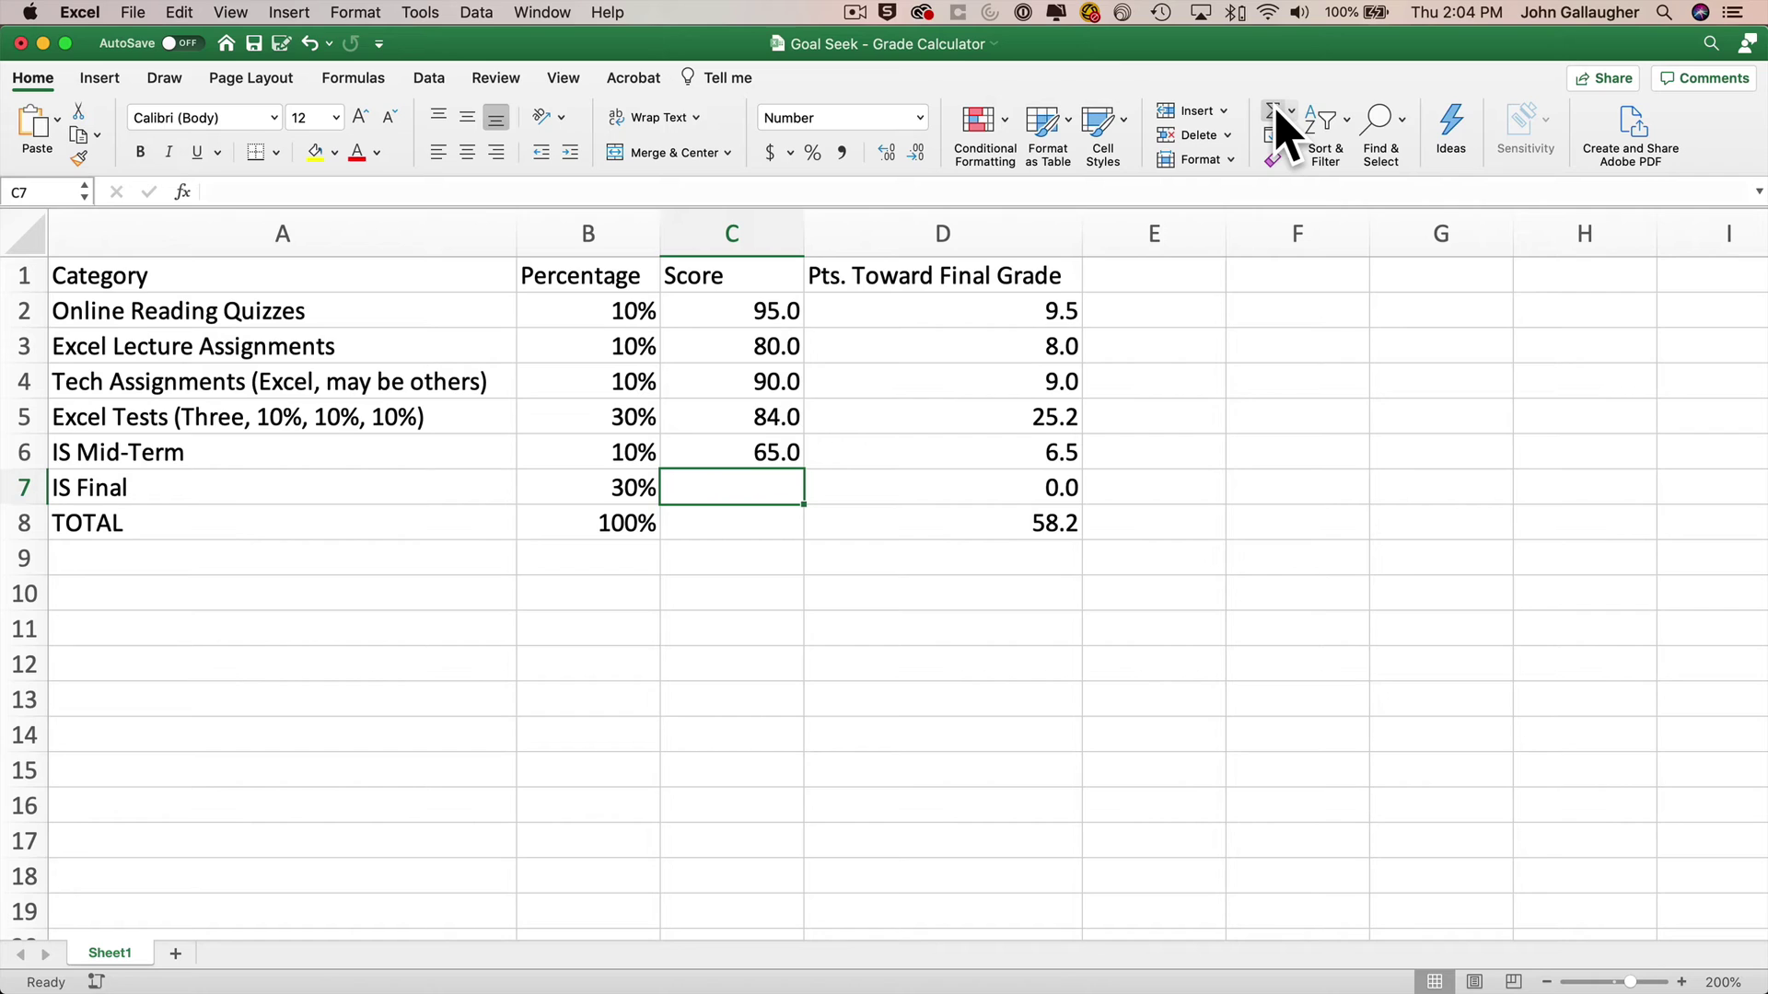
text(87)
key(Return)
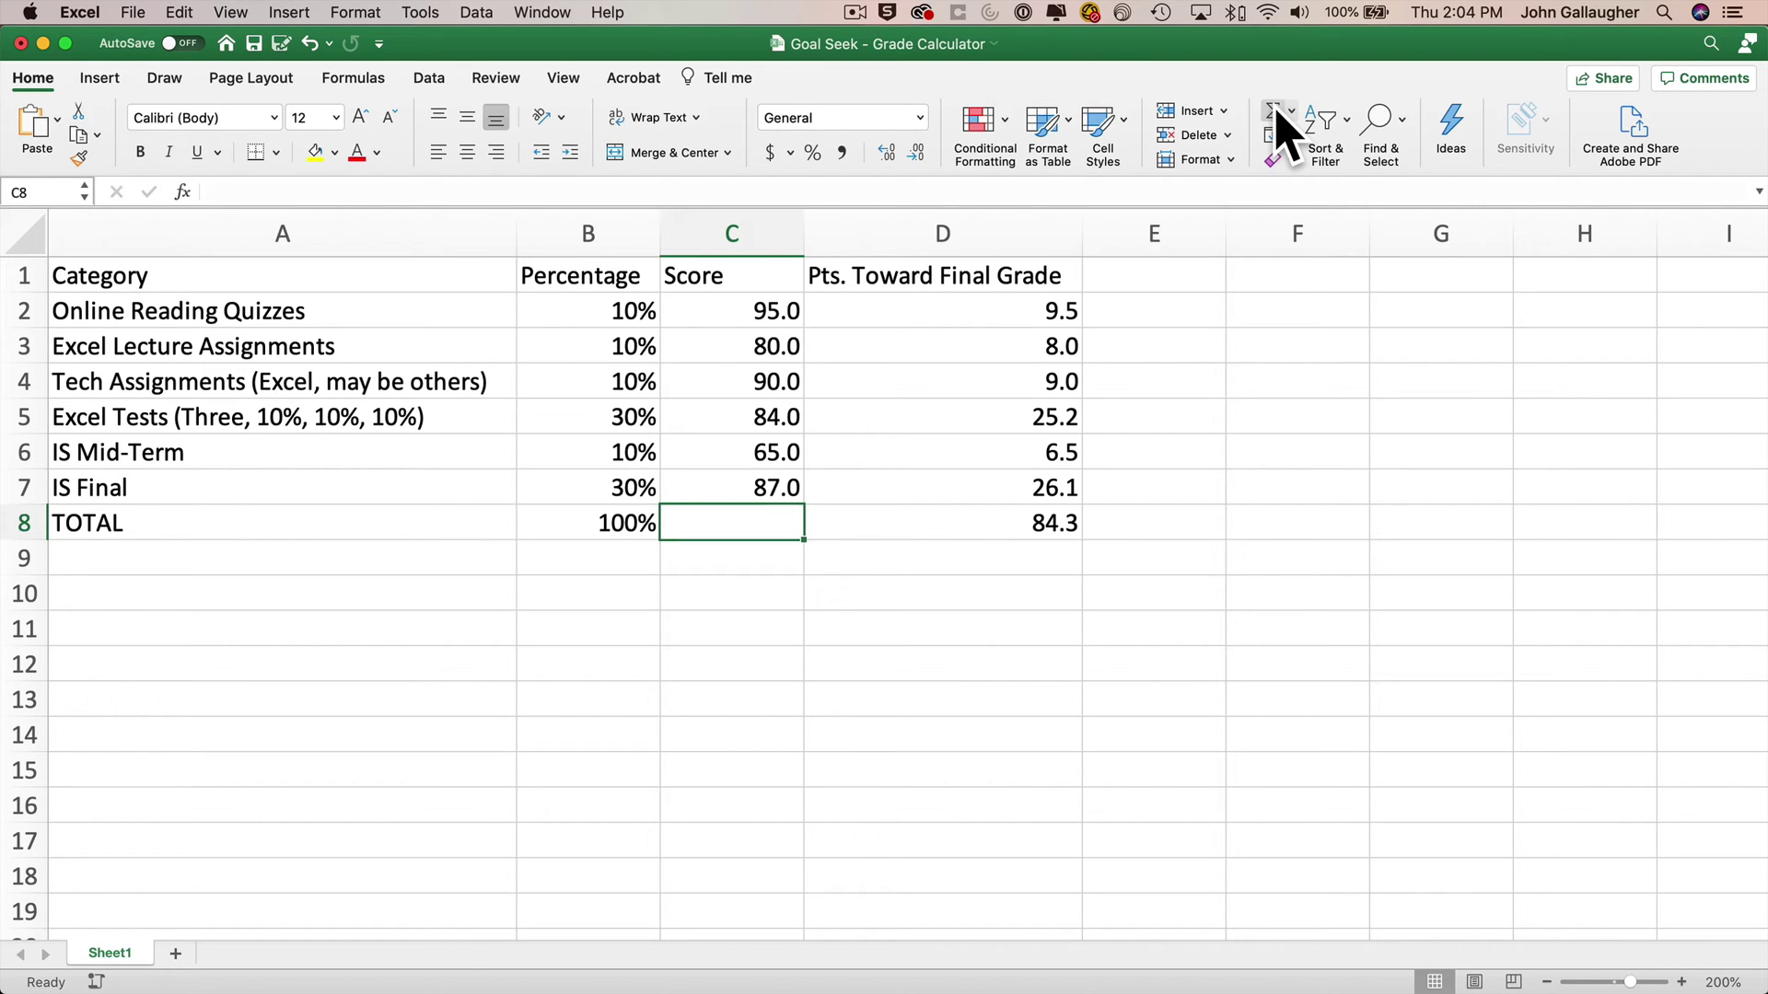
key(Up)
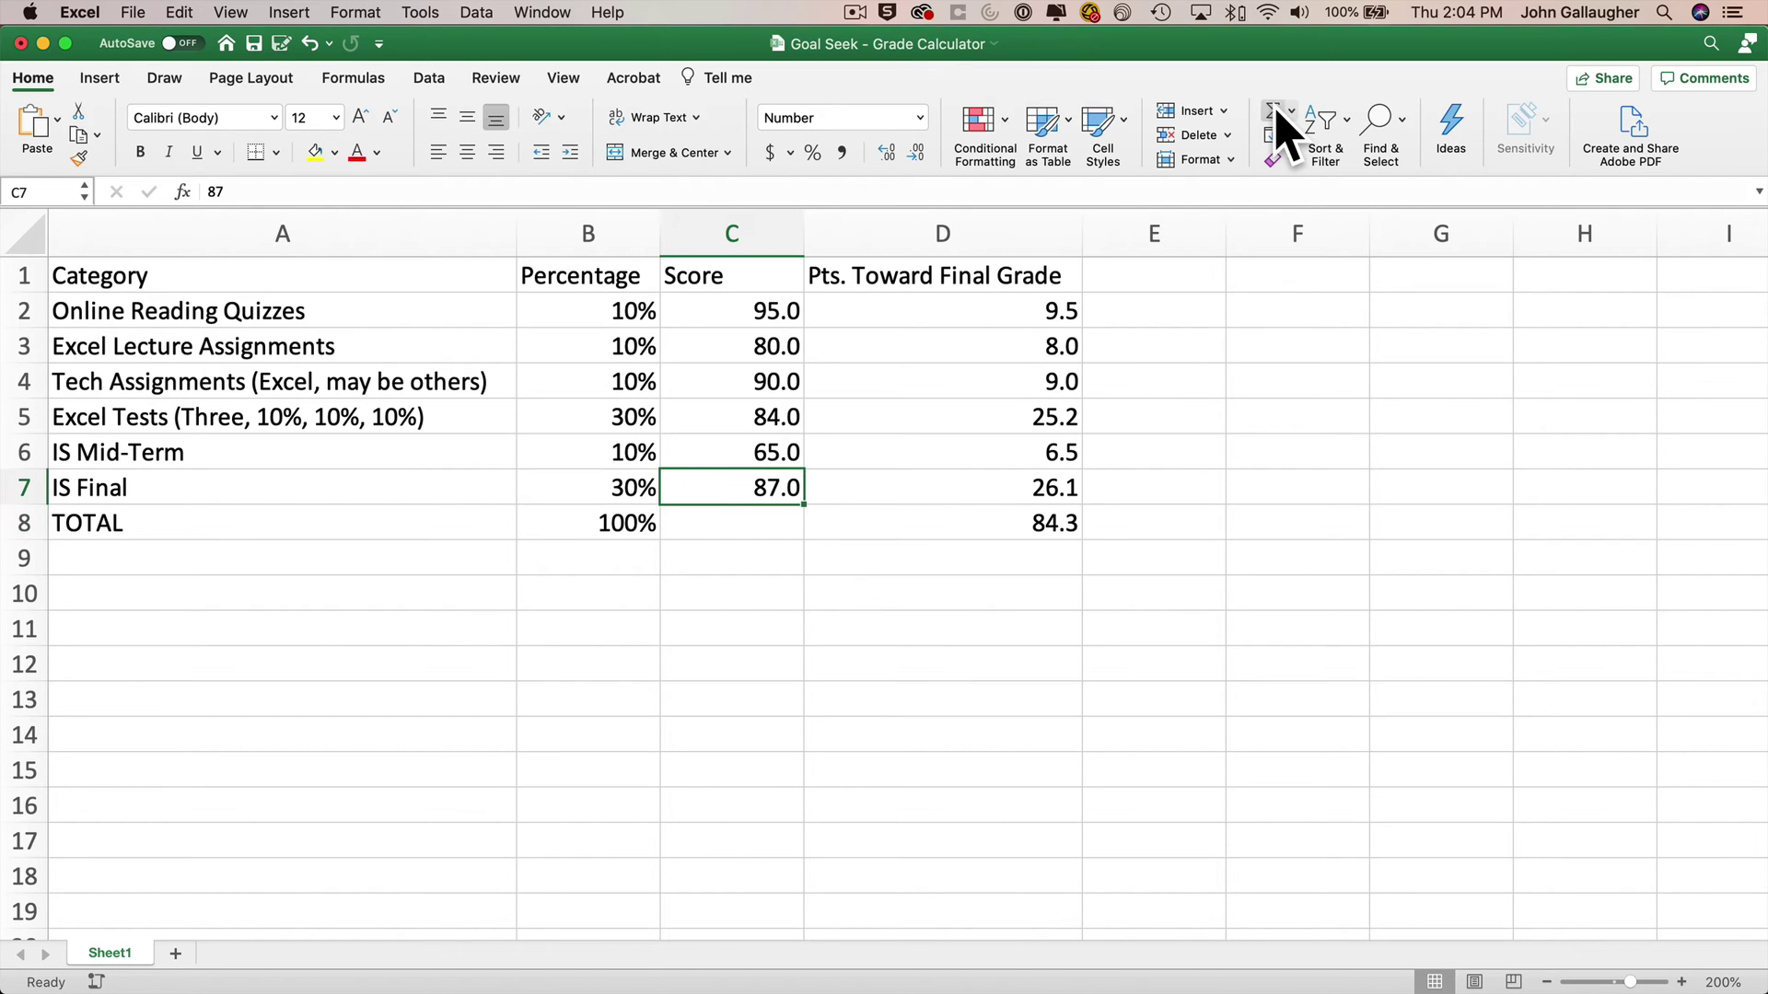
text(92)
key(Return)
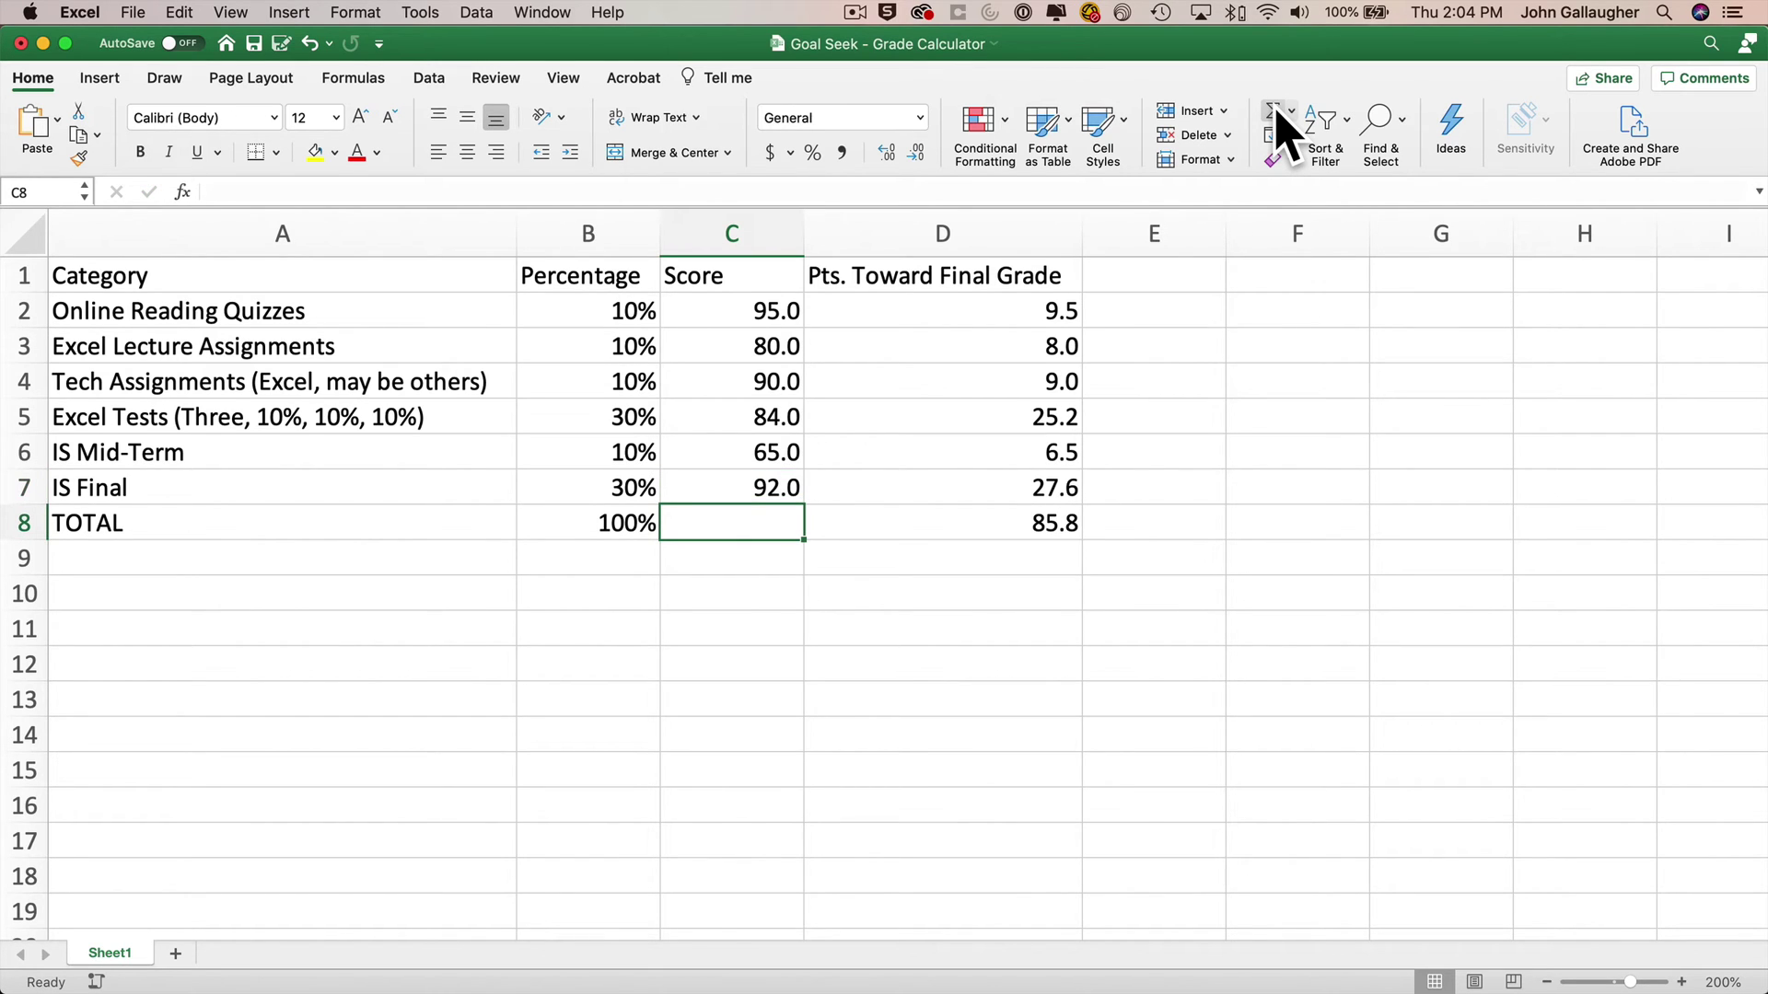
key(Up)
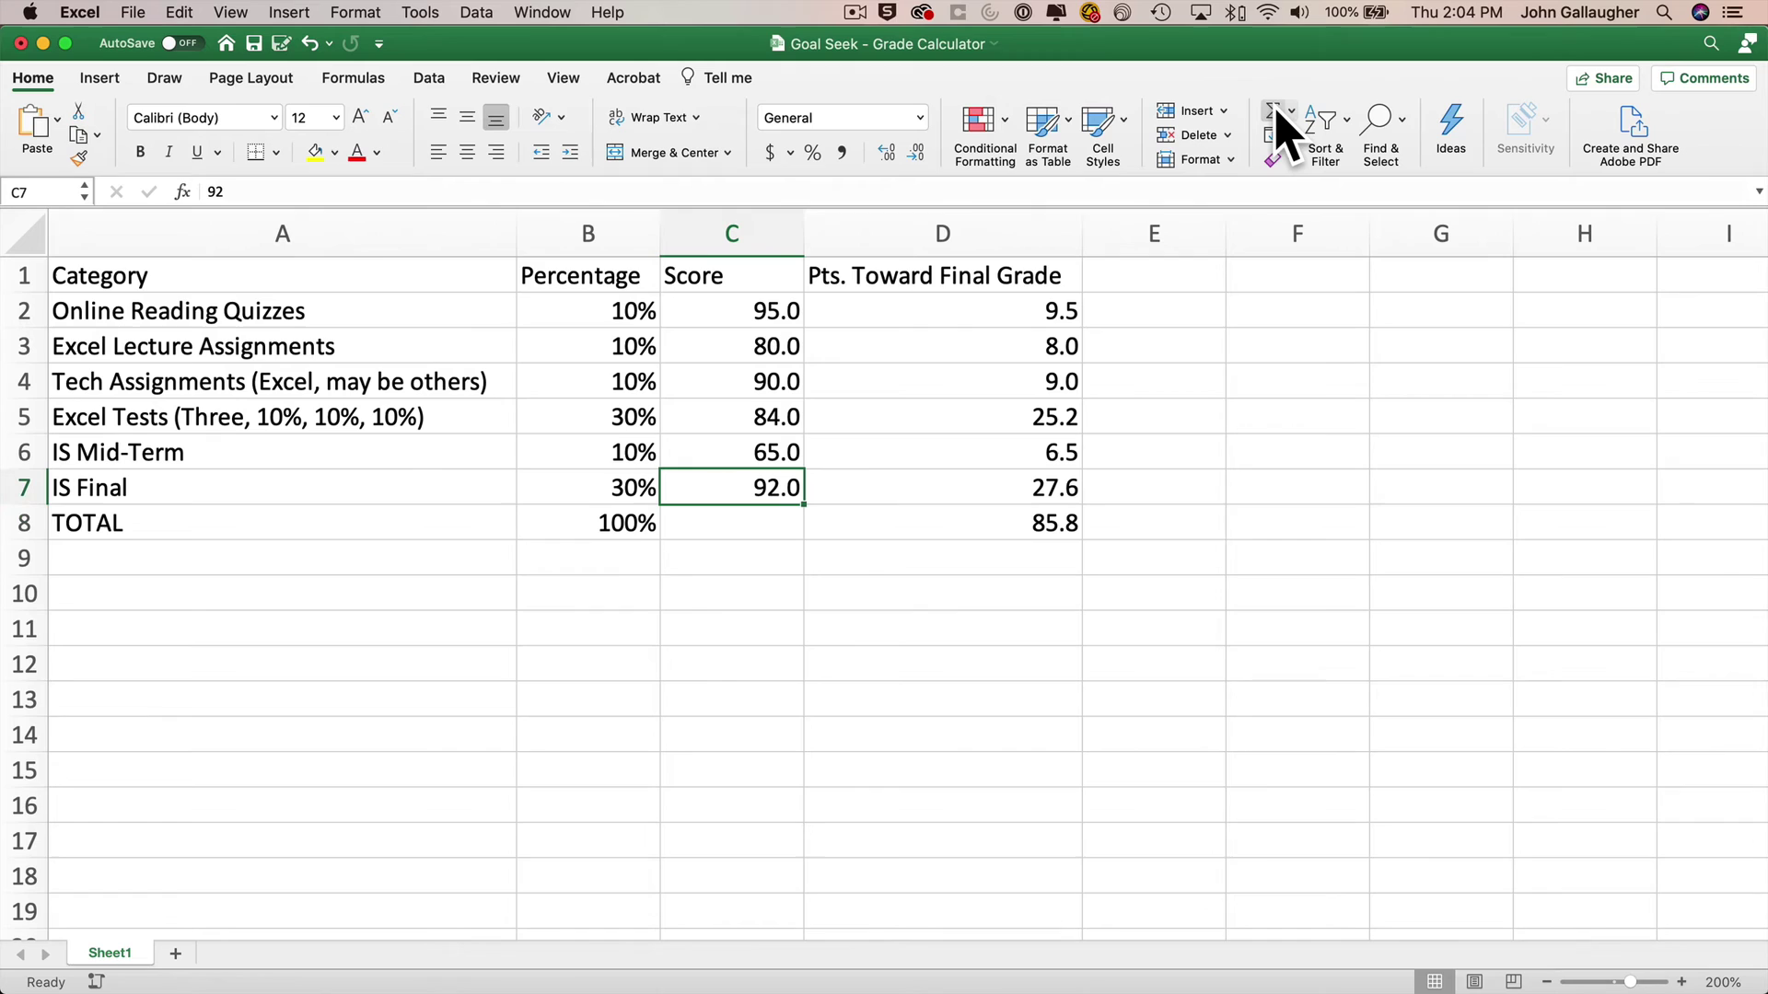
text(100)
key(Return)
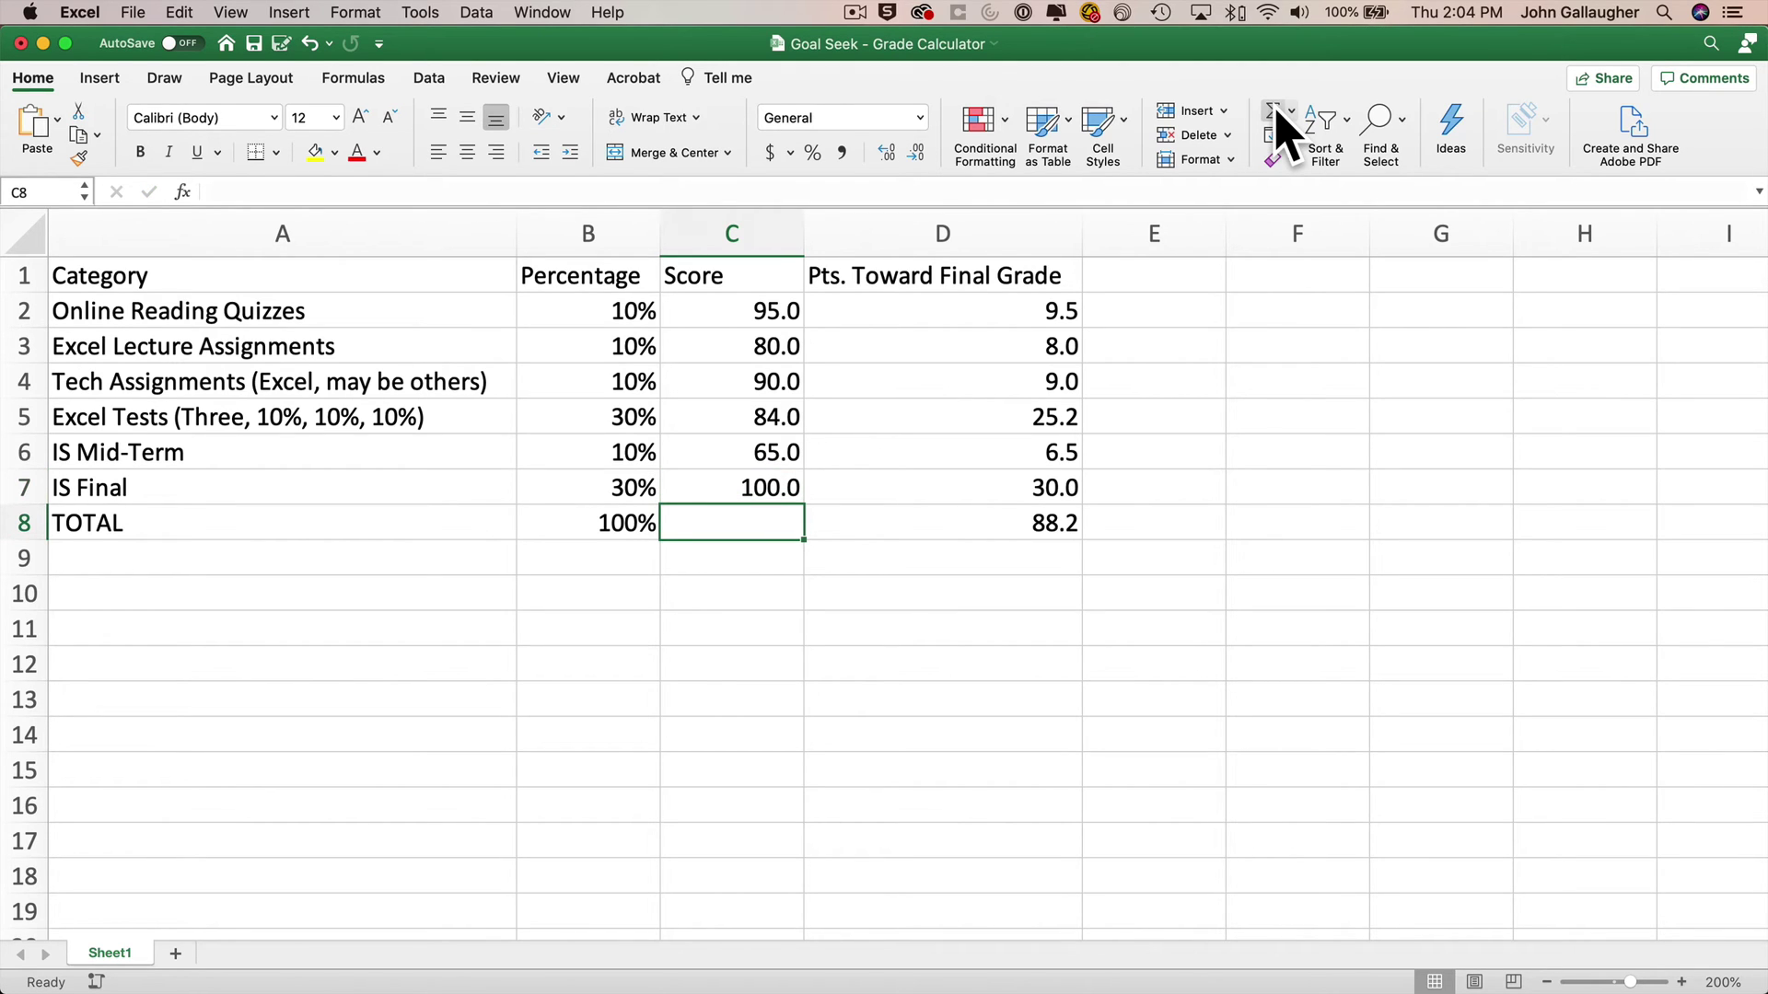
key(Up)
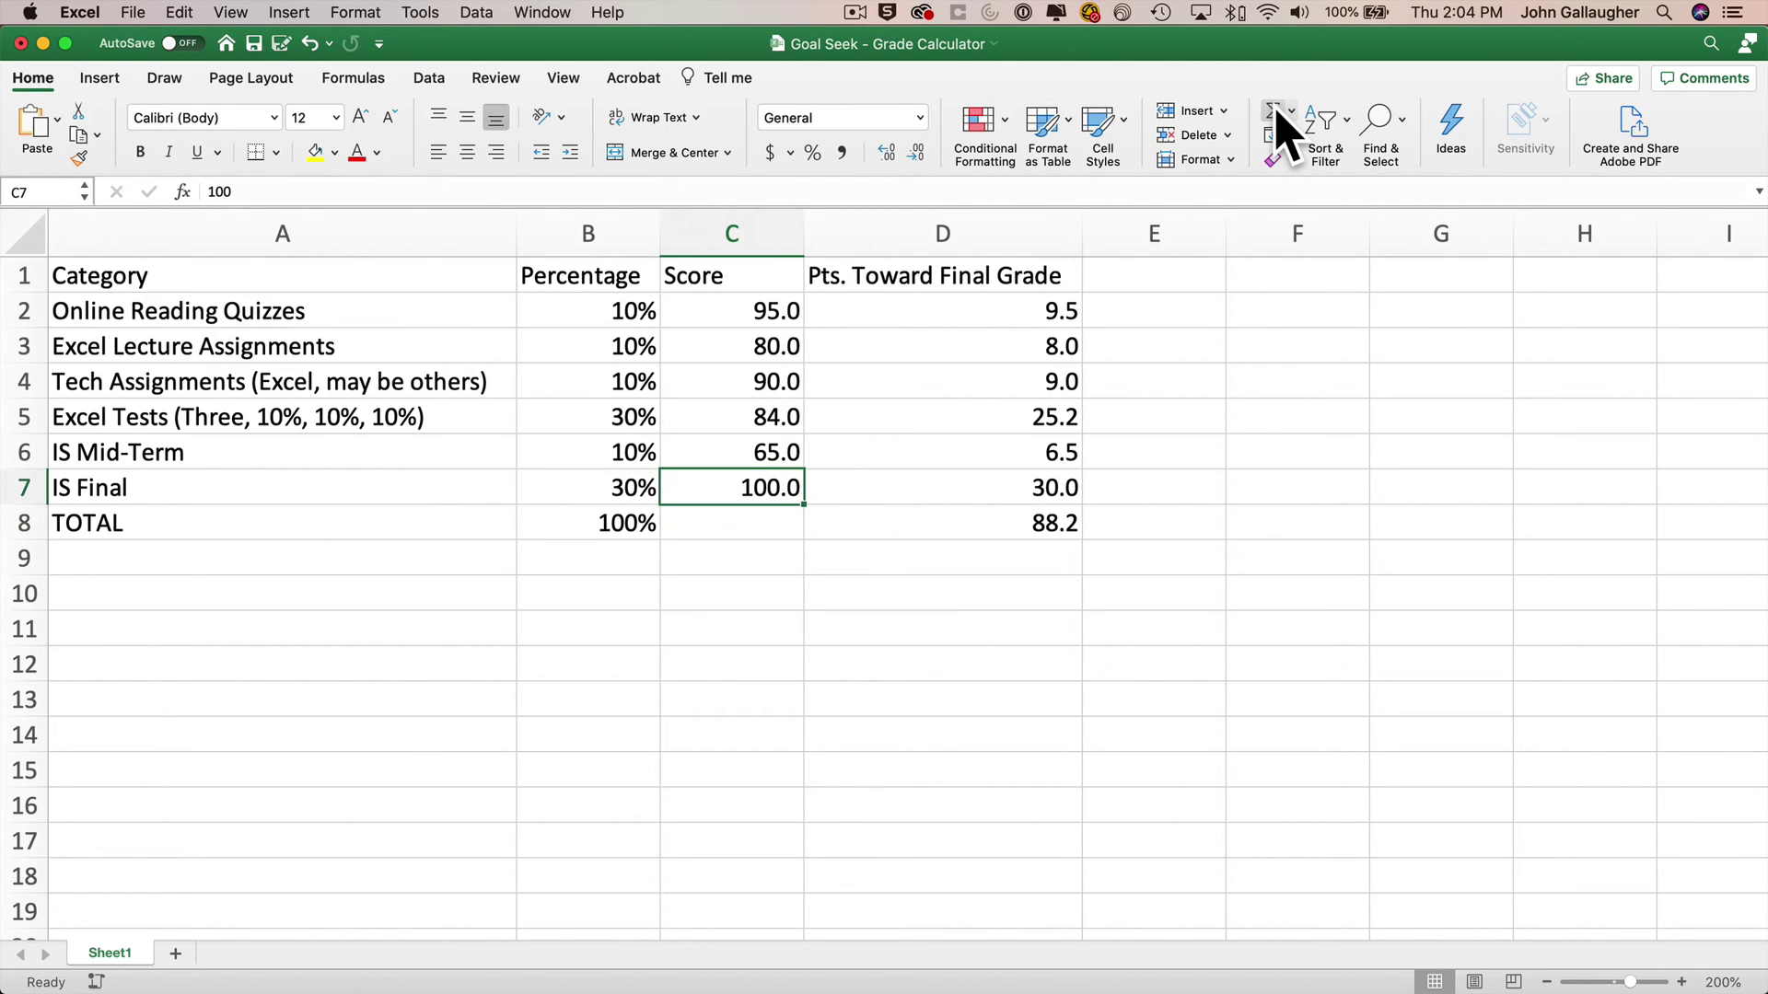
text(95)
key(Return)
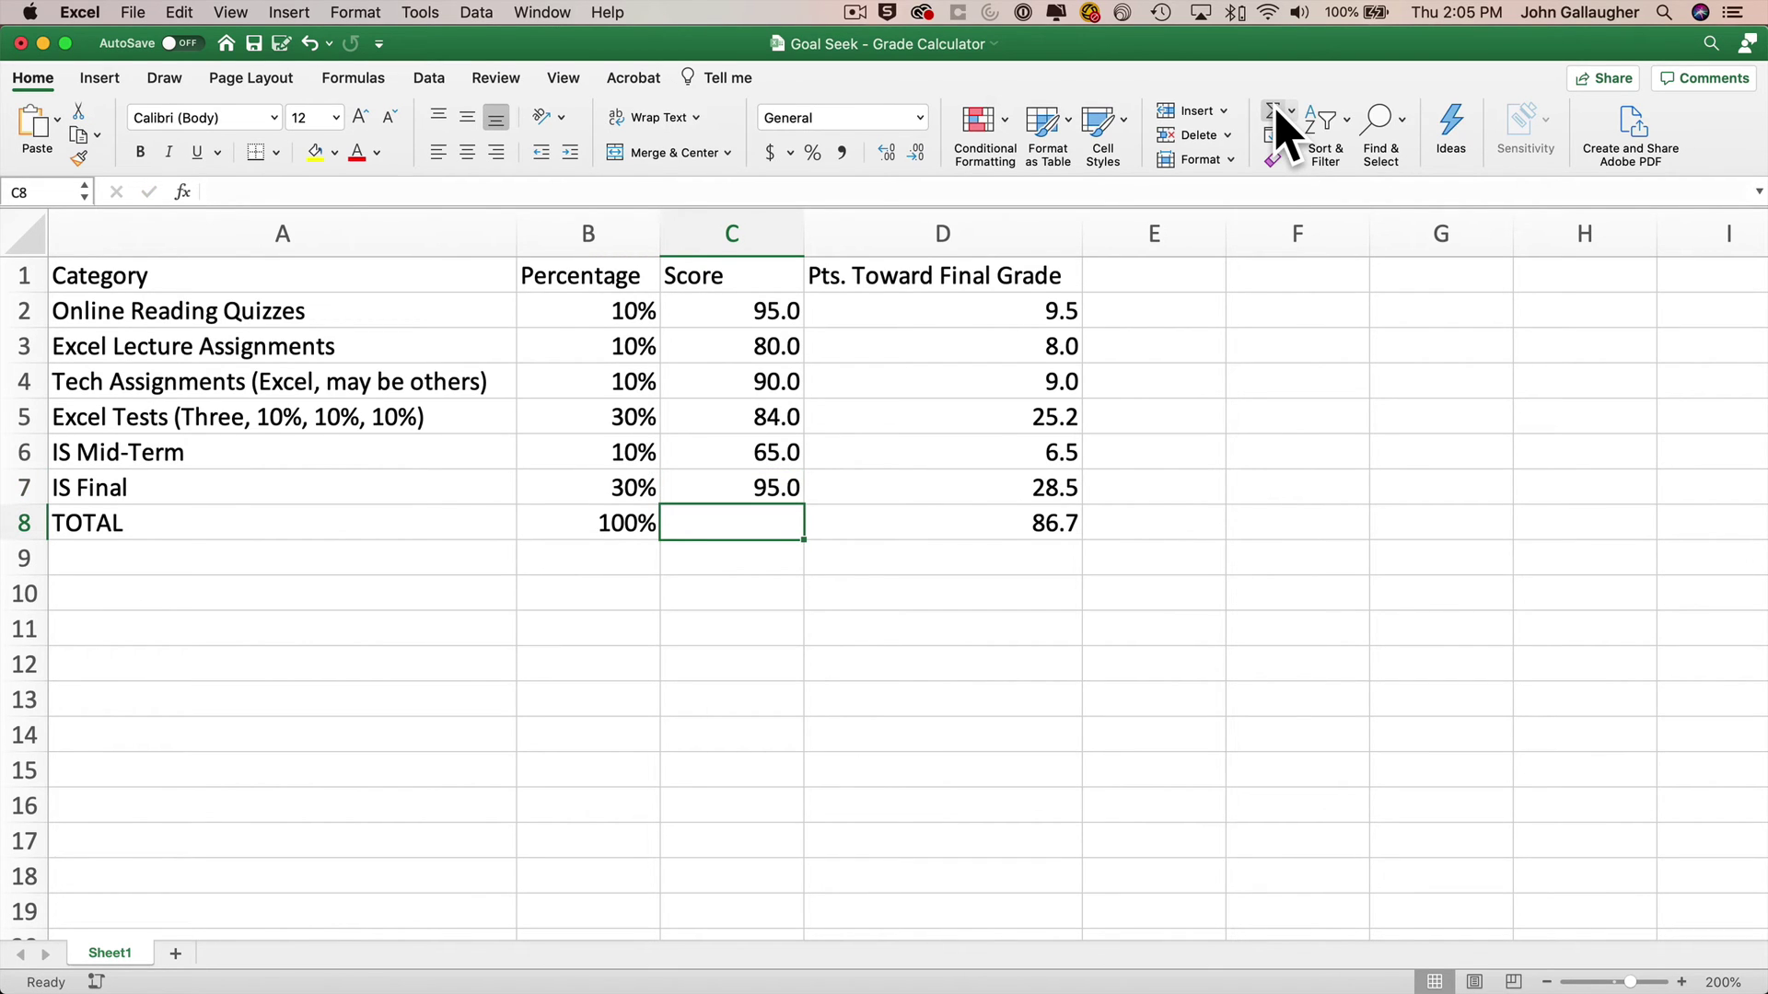
key(Up)
key(Delete)
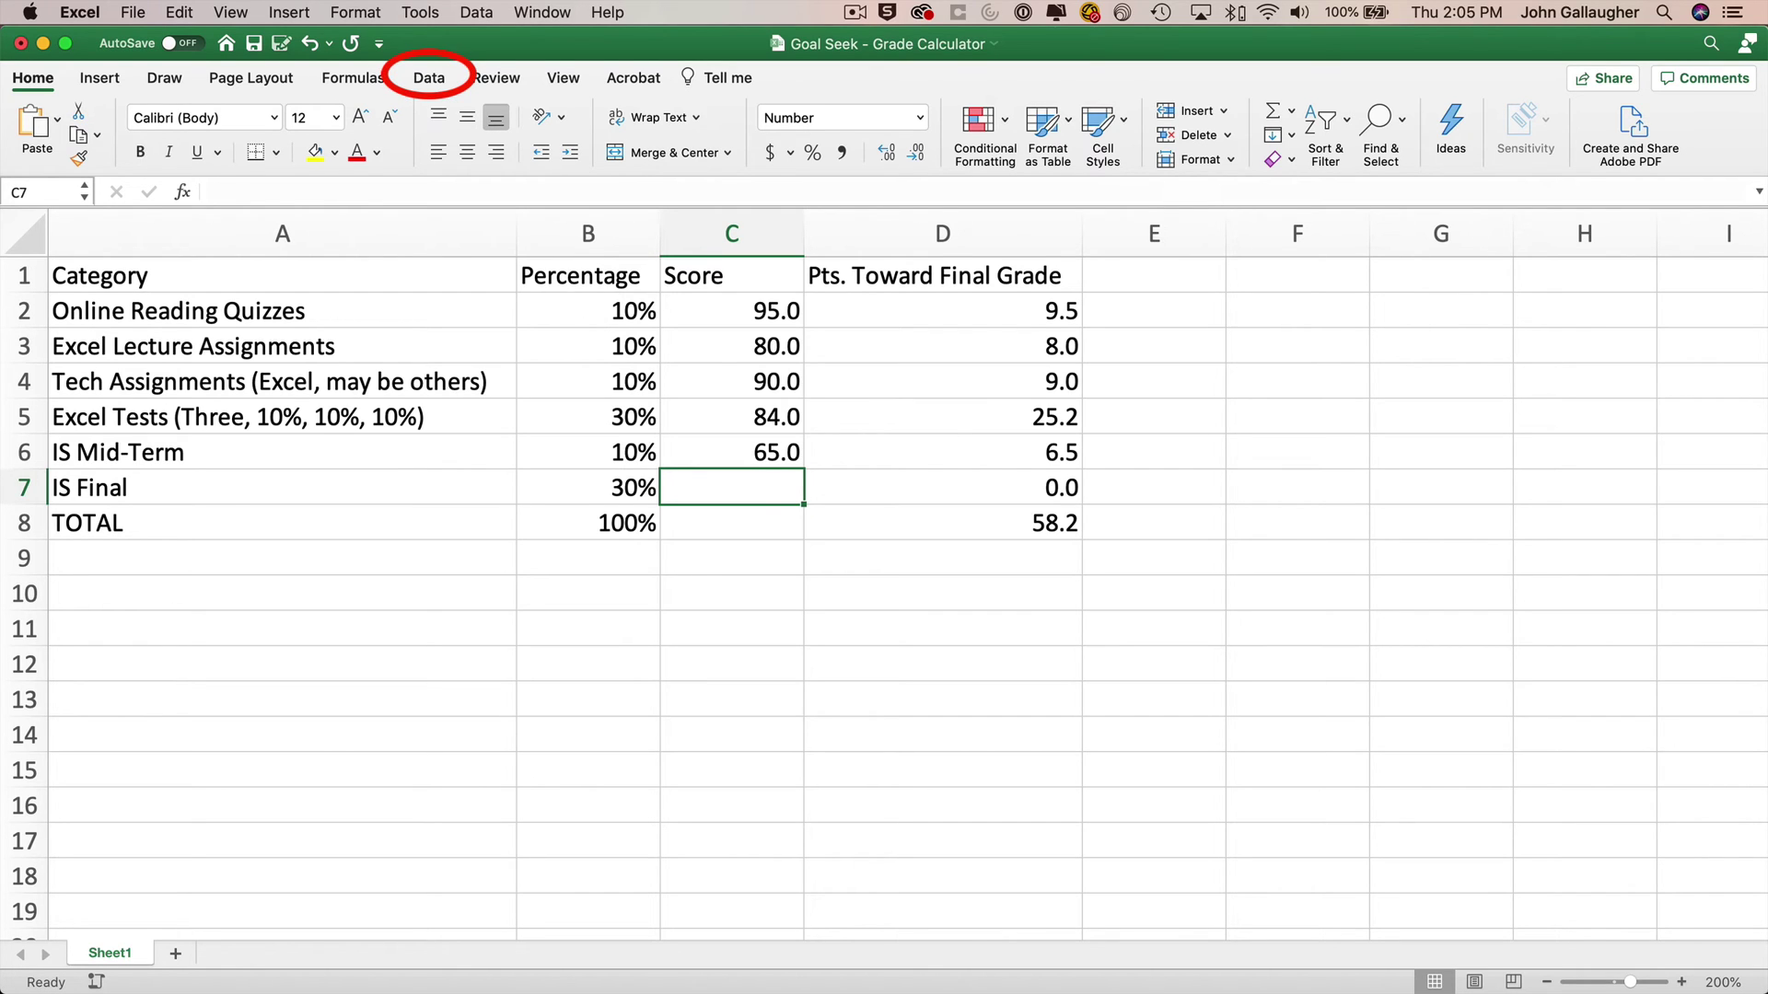
Run Goal Seek setting D8 to 87 by changing the IS Final score in C7.
click(437, 83)
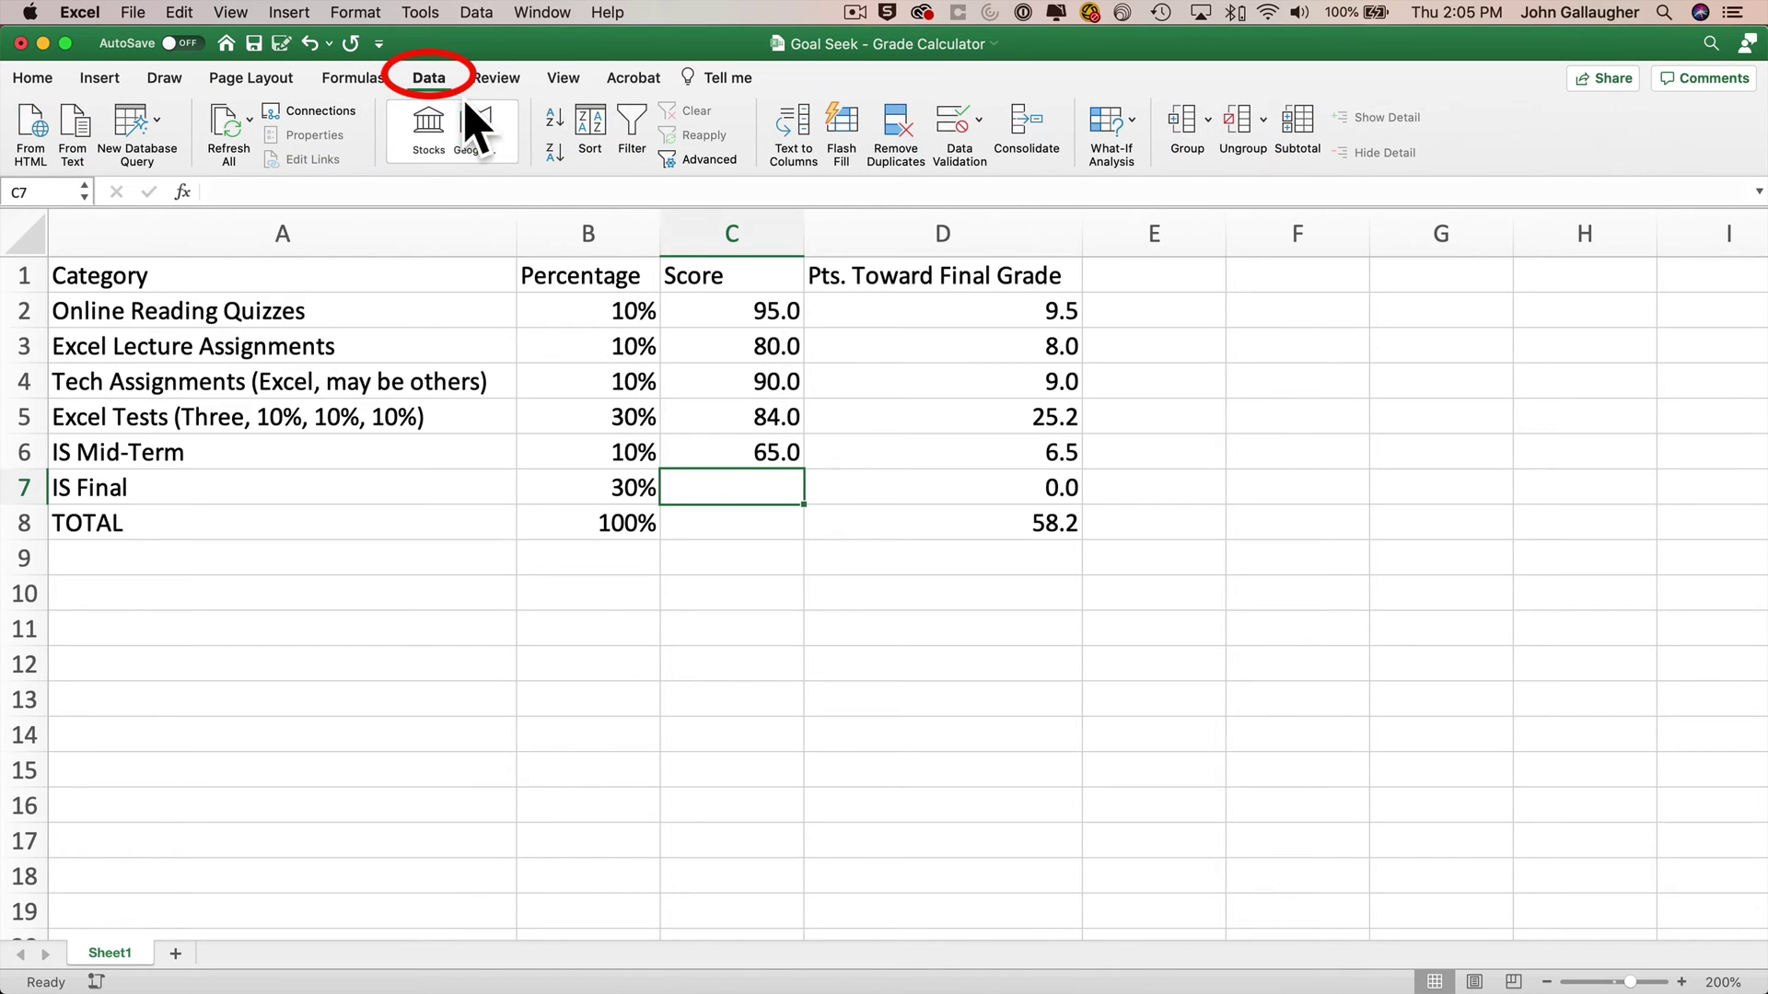
click(1133, 138)
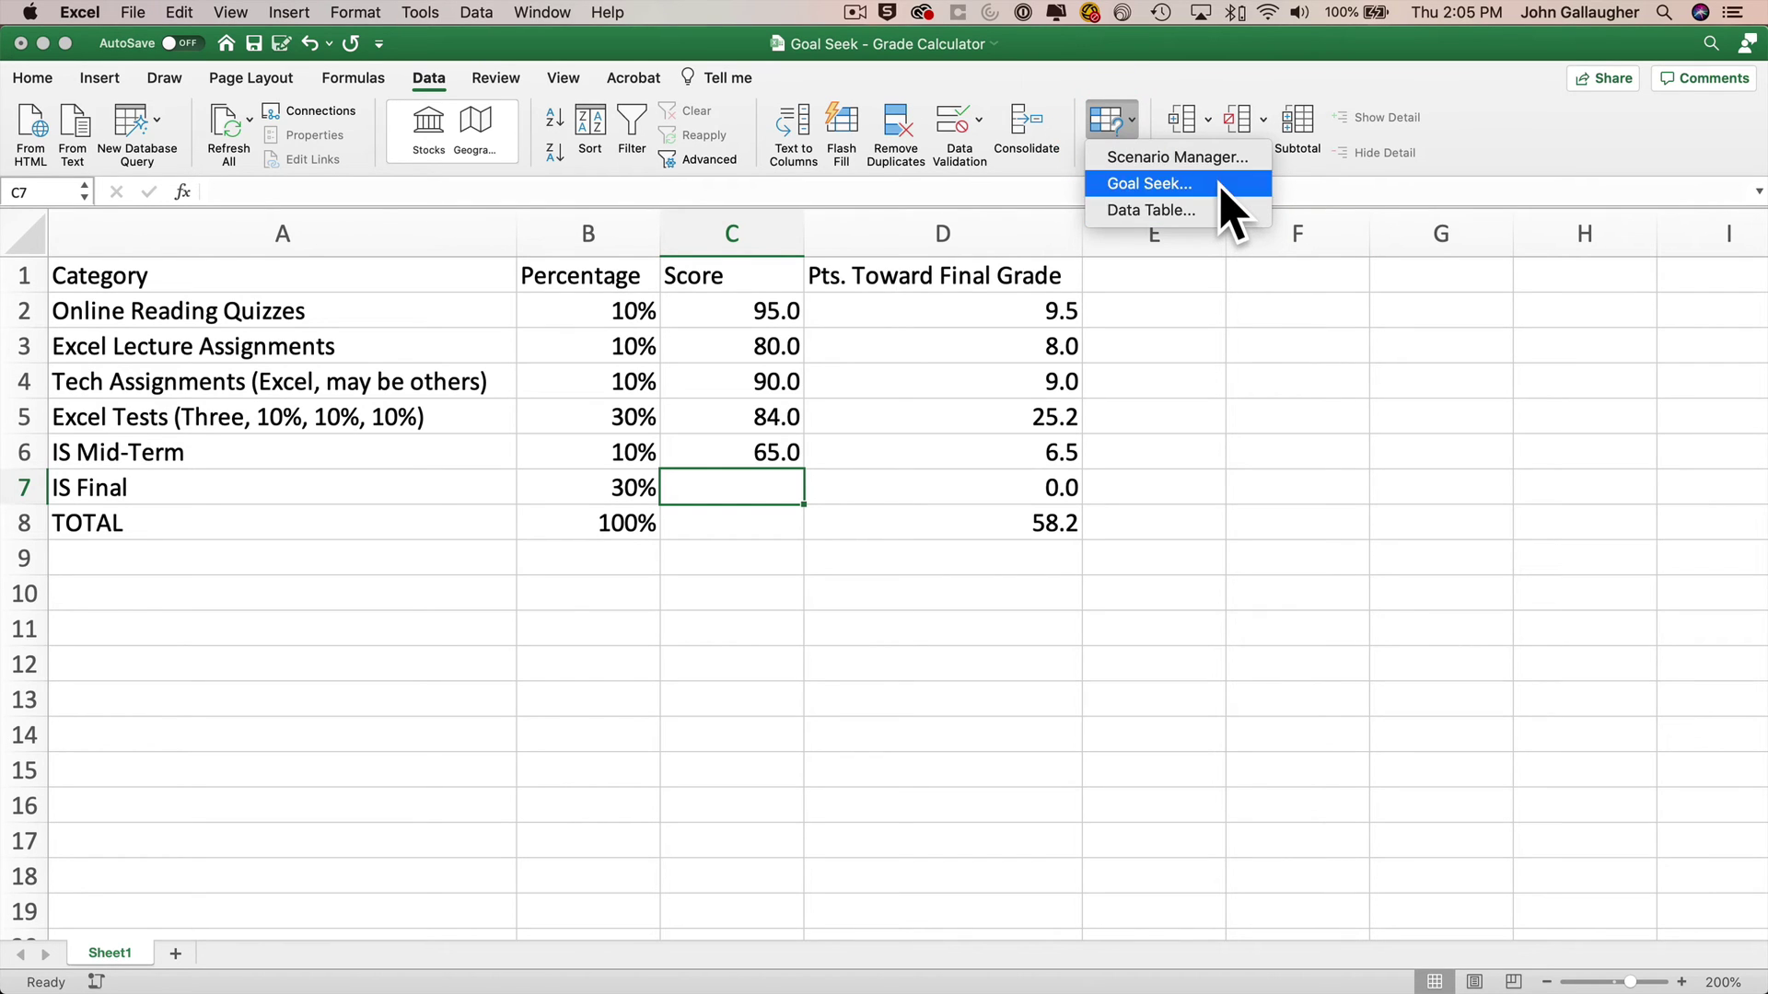
click(1149, 184)
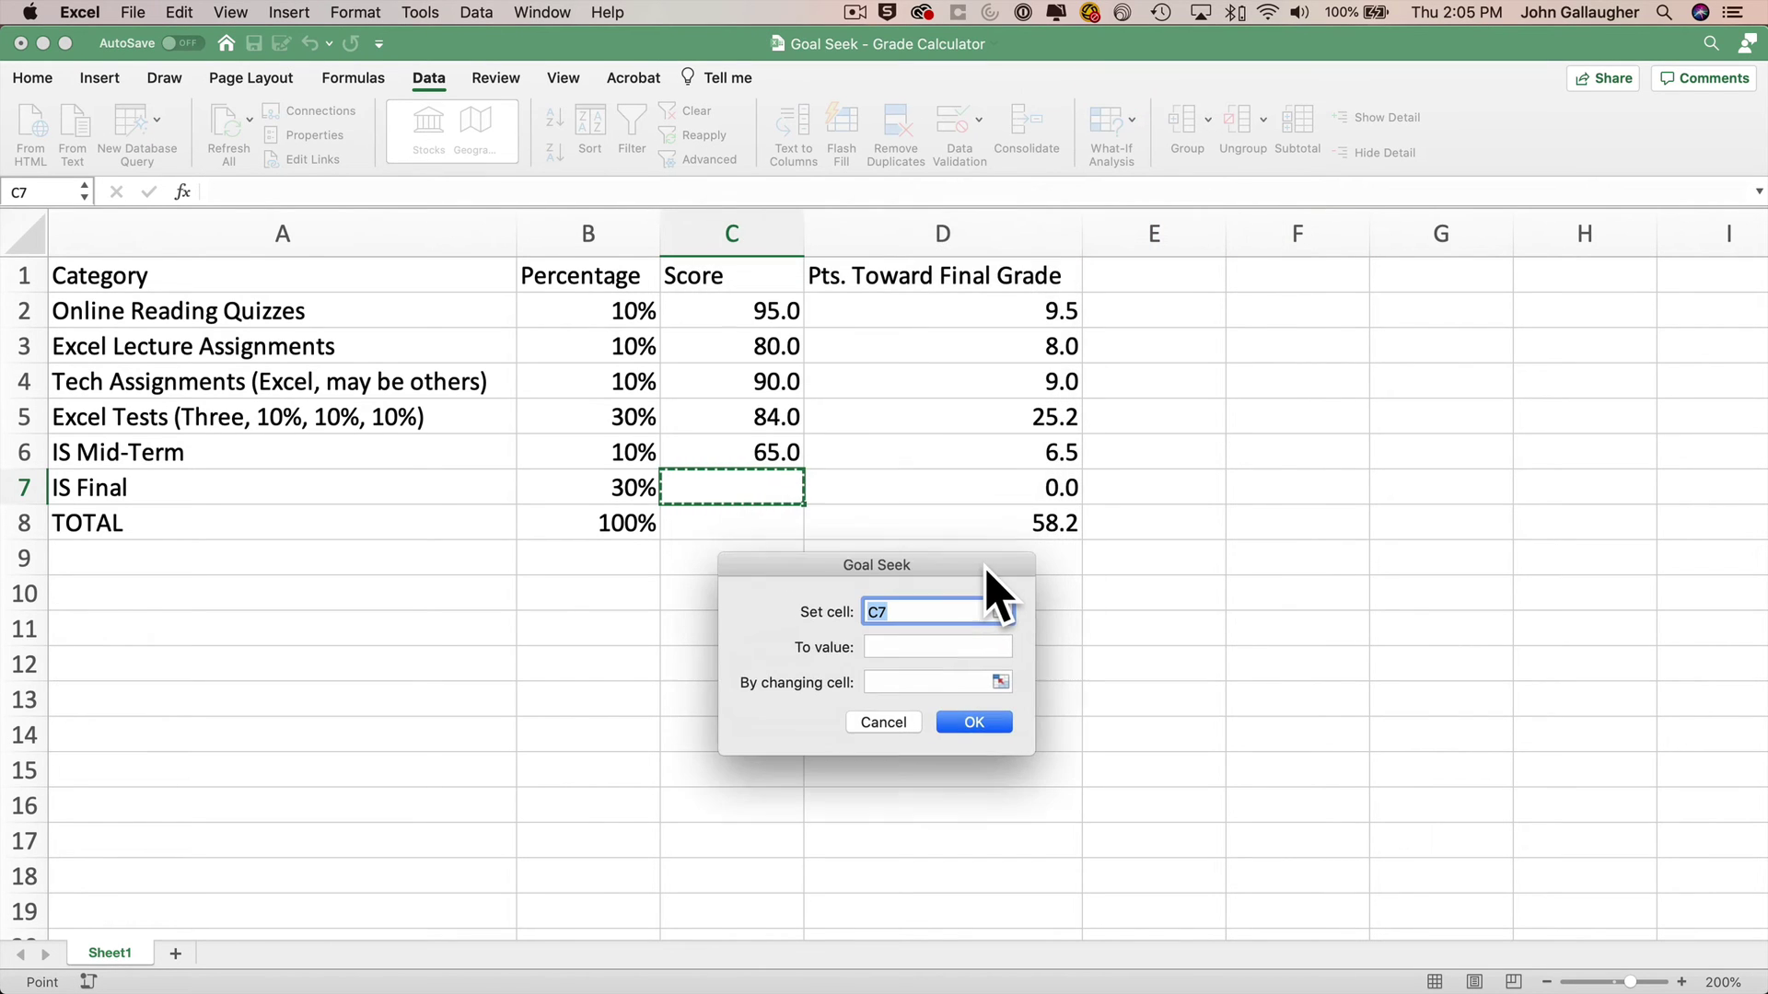
drag(987, 570, 1004, 593)
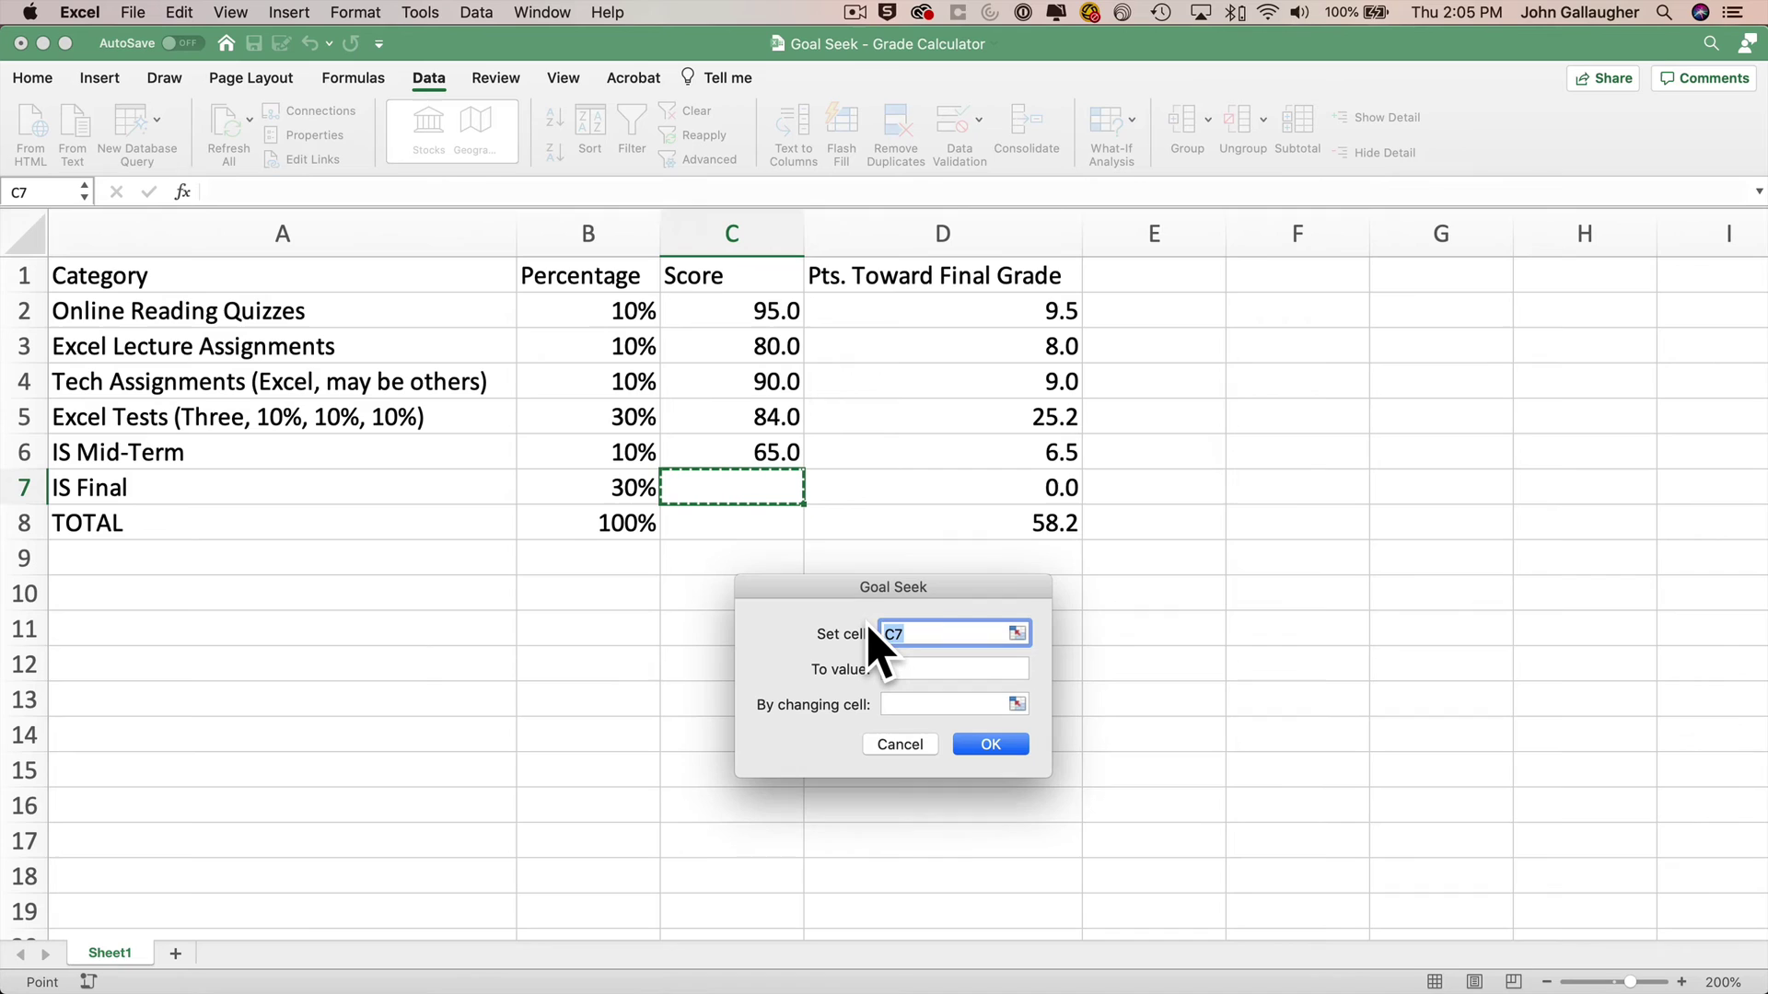
click(1018, 529)
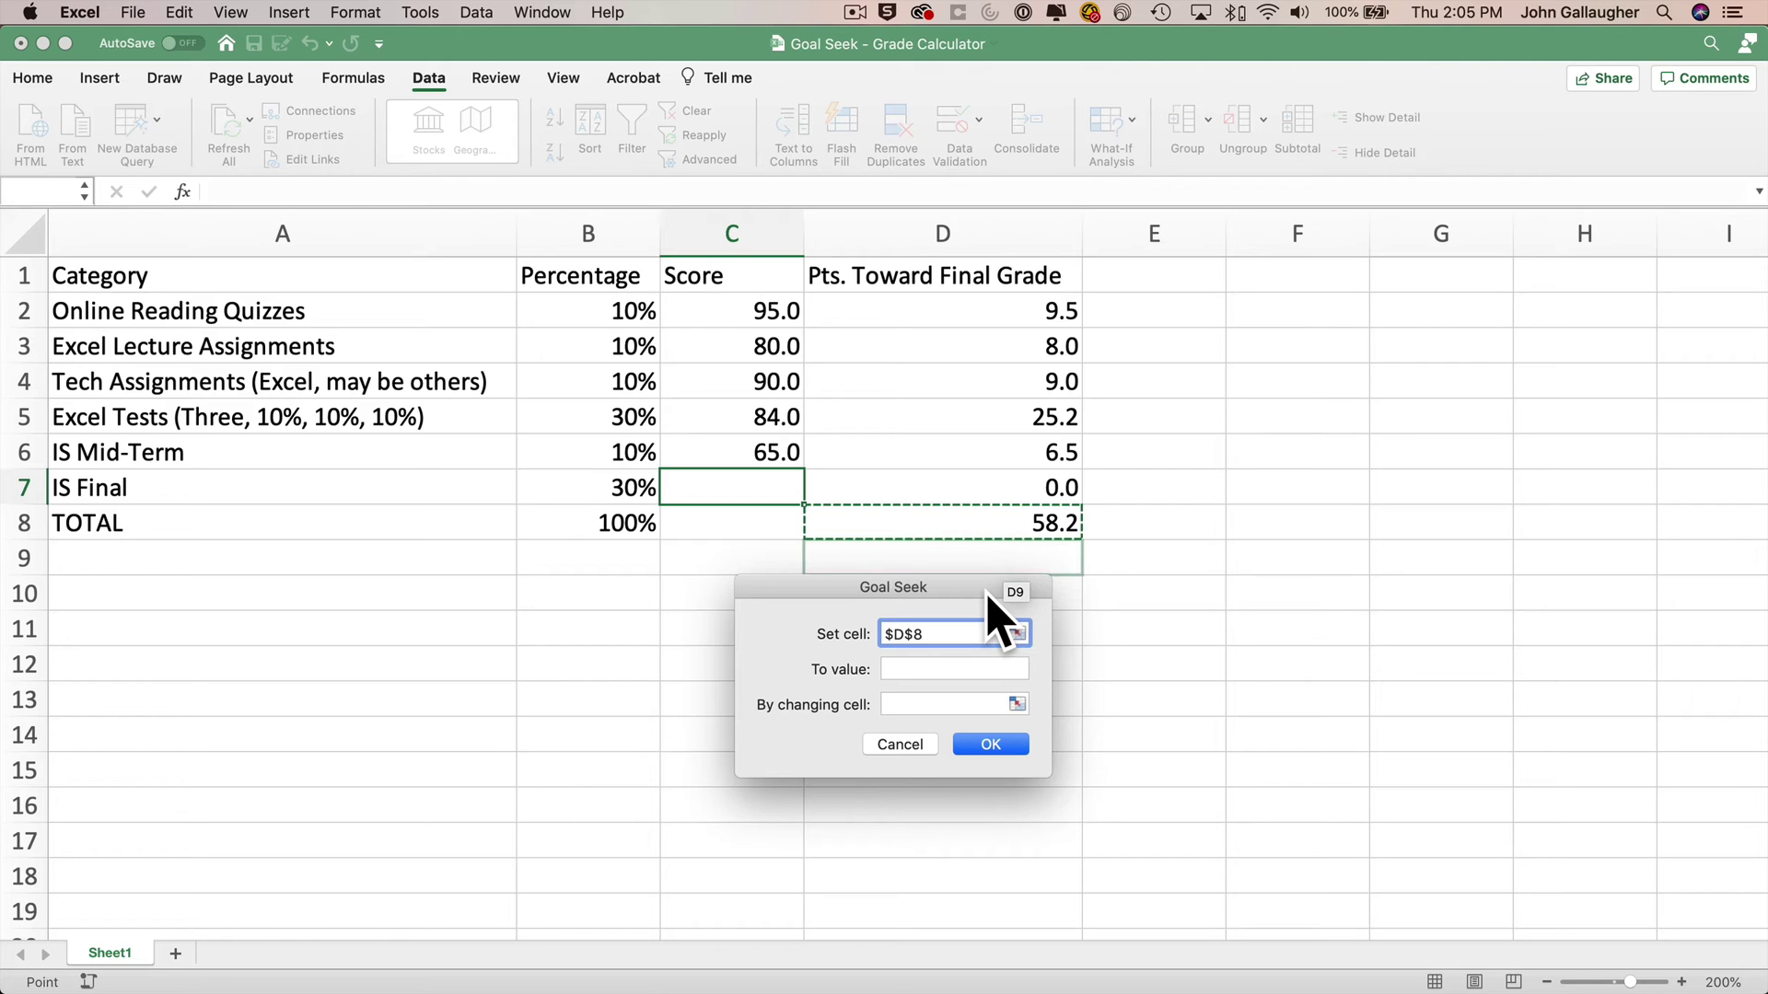
click(943, 671)
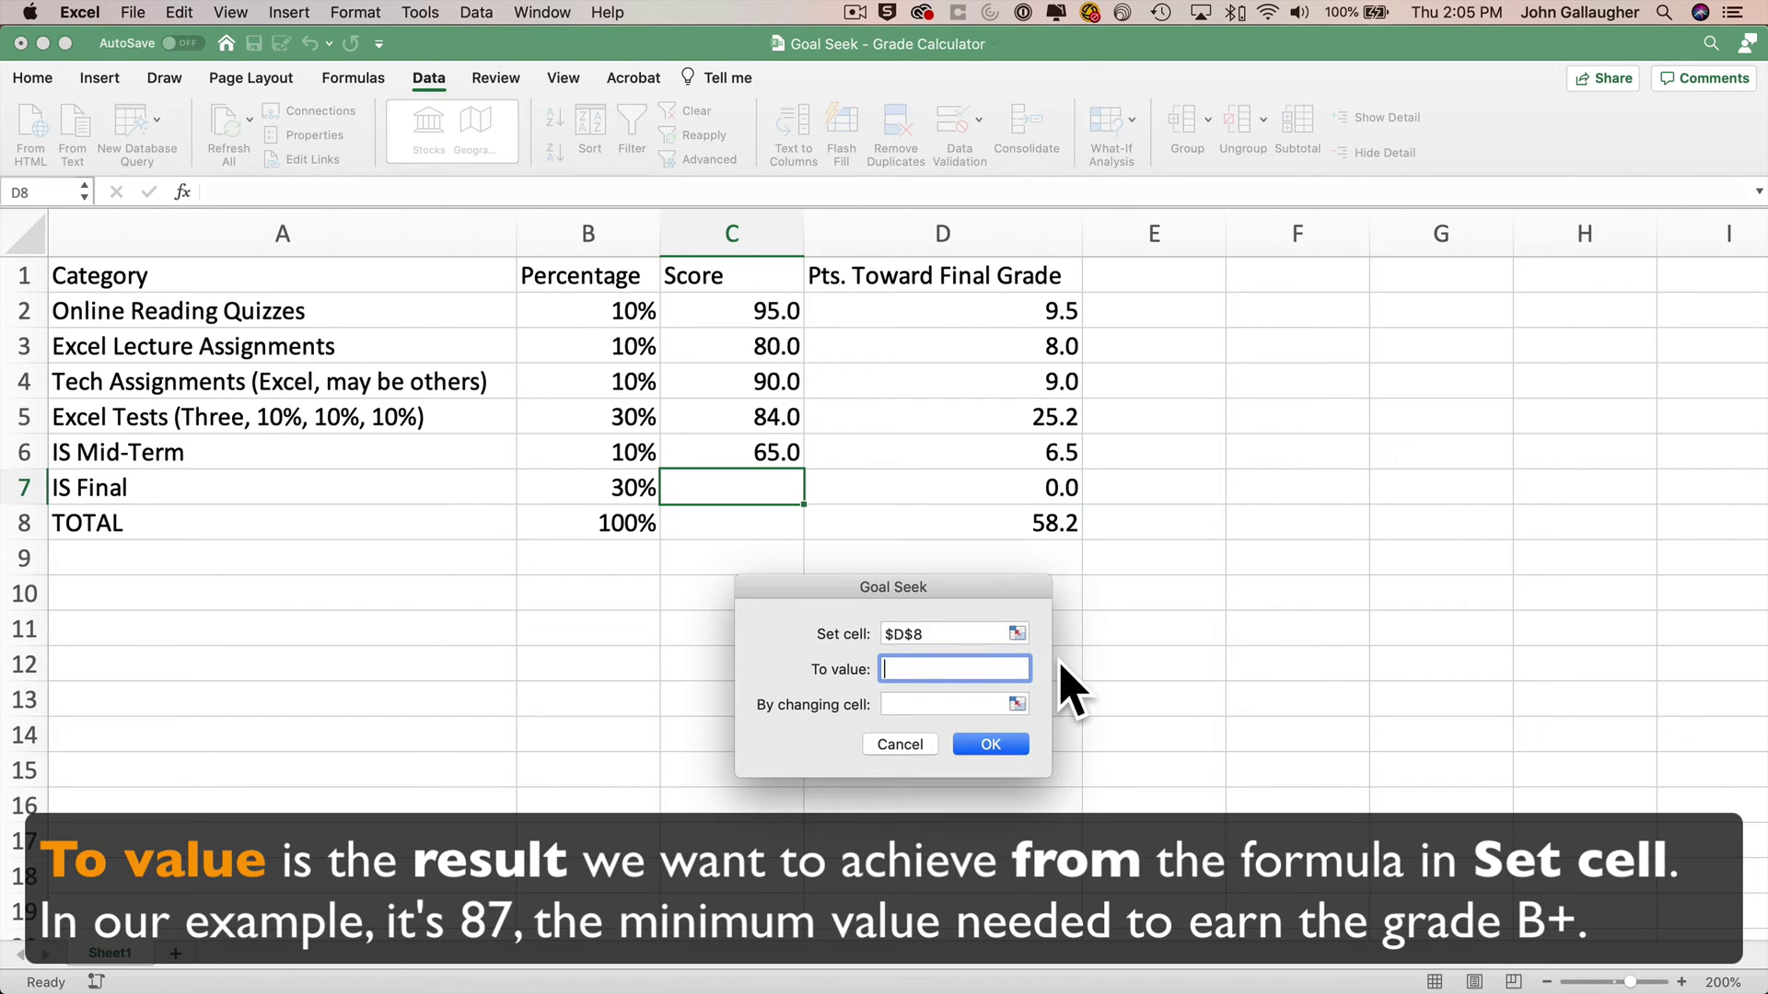
text(87)
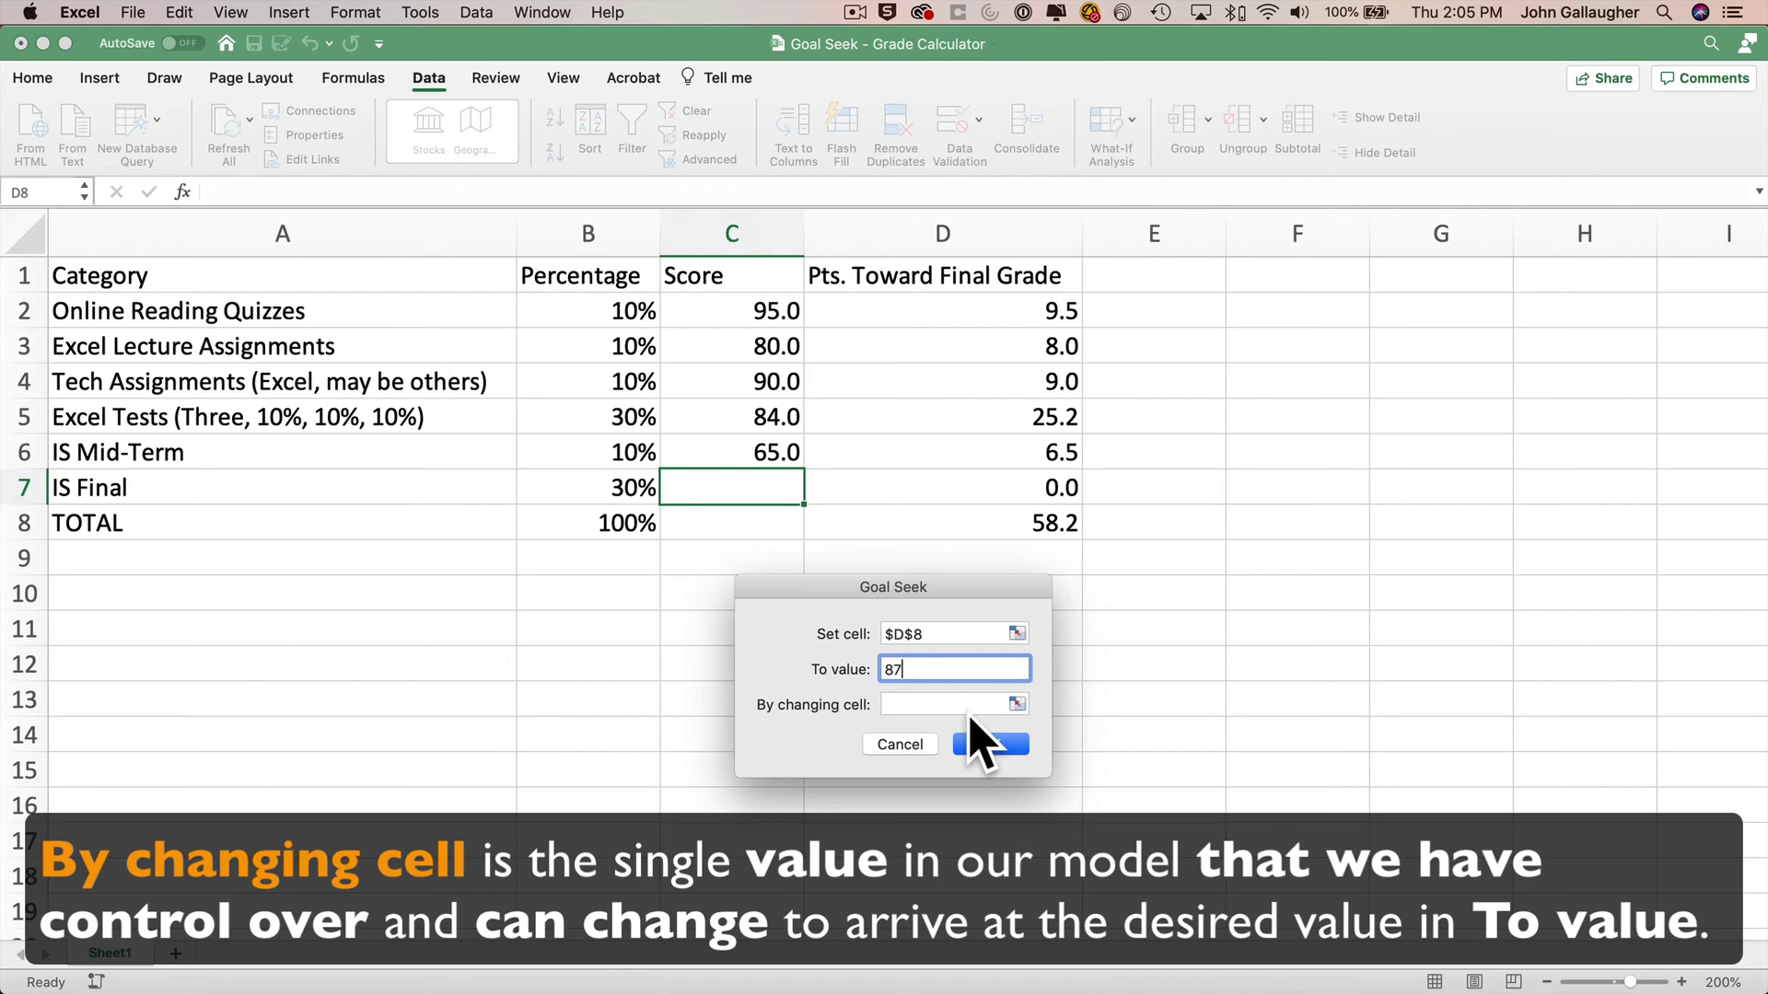
key(Tab)
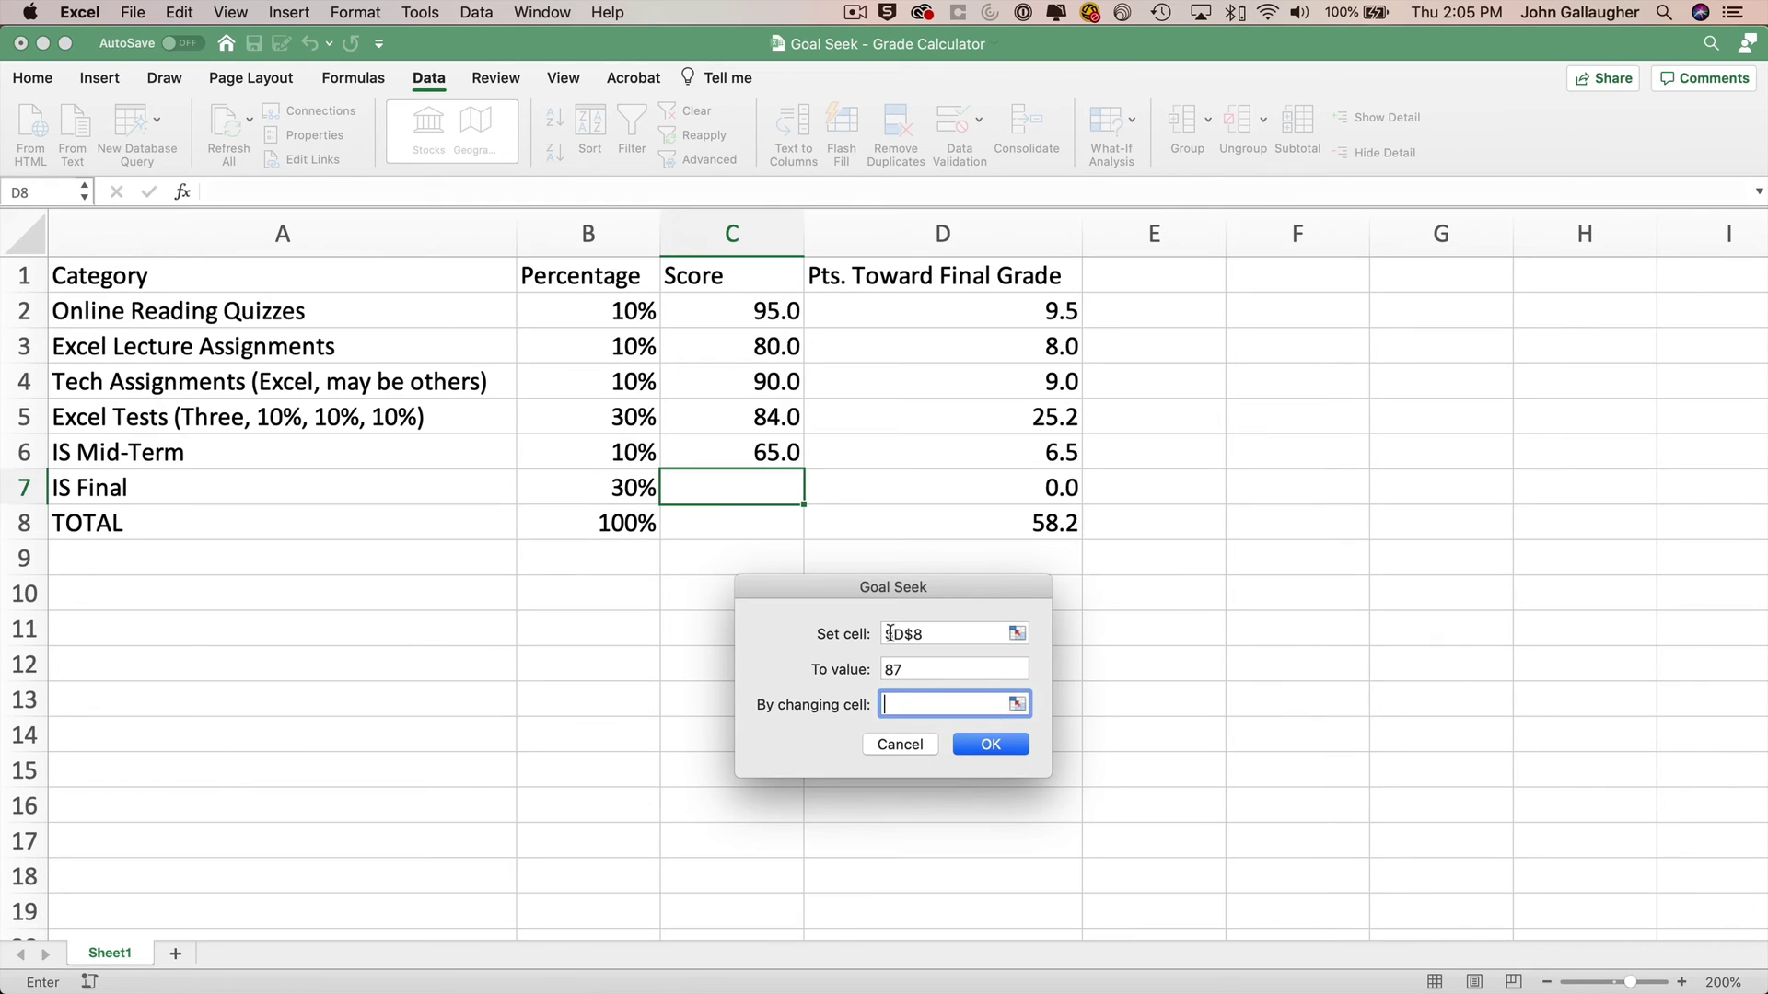
click(762, 483)
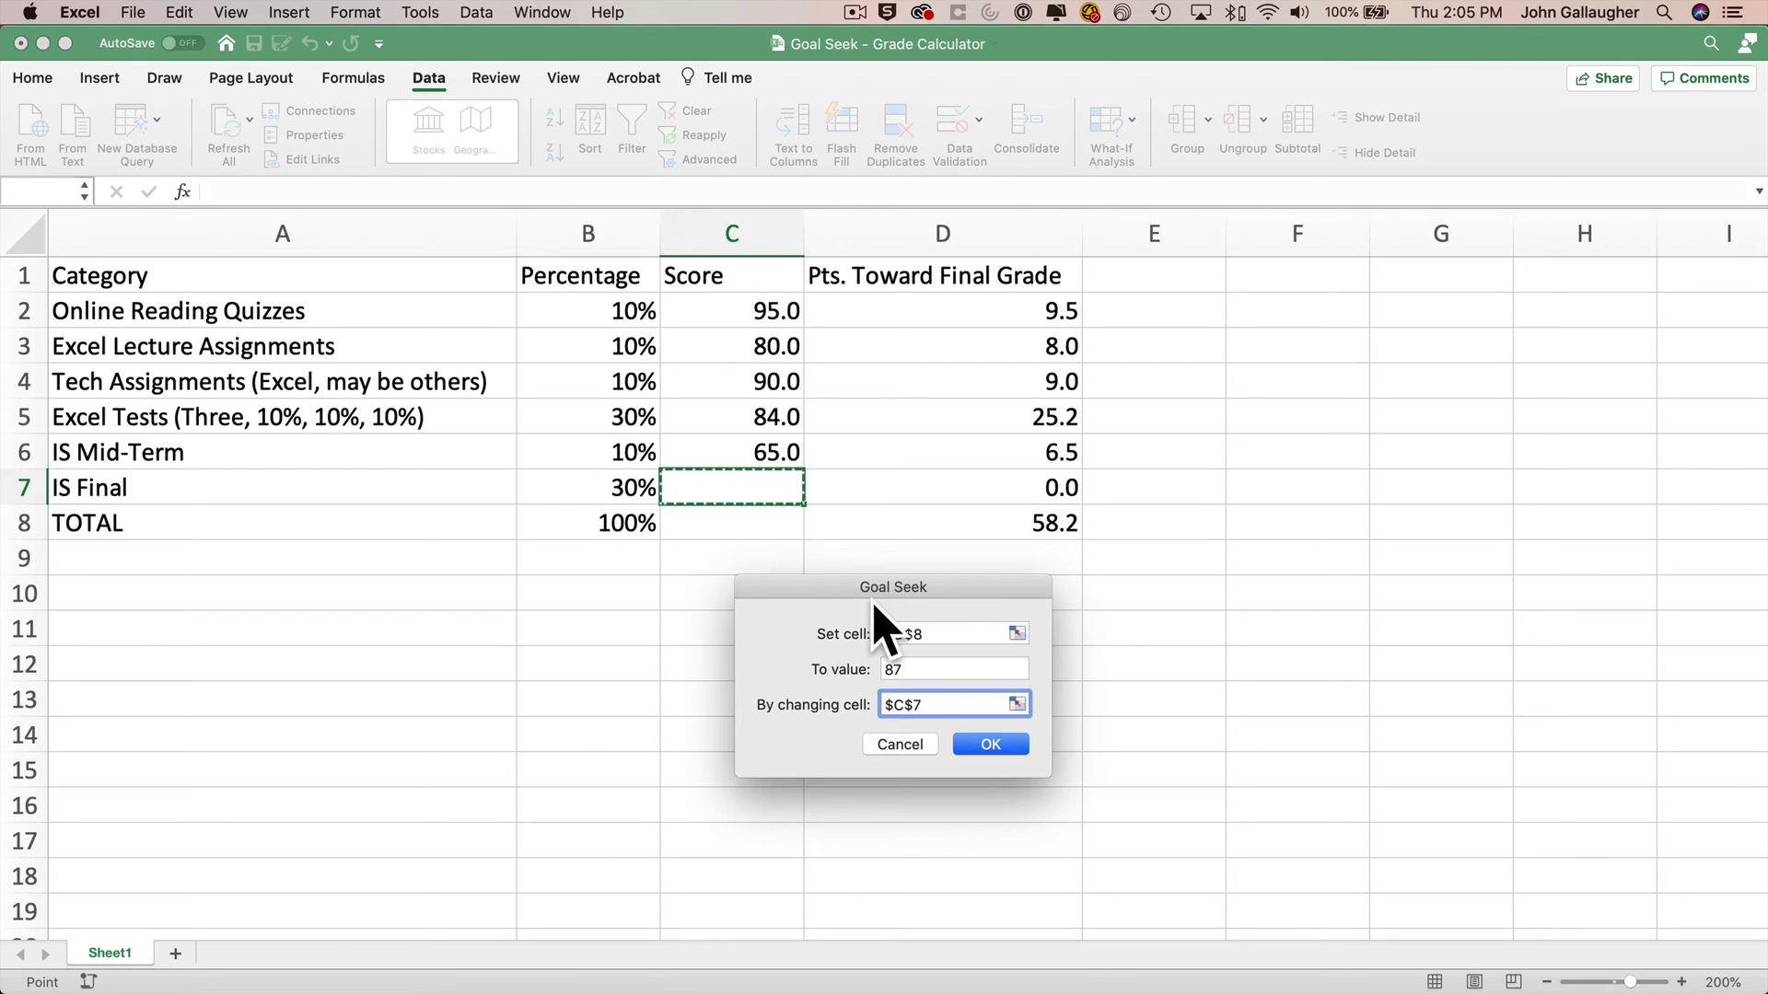
click(998, 743)
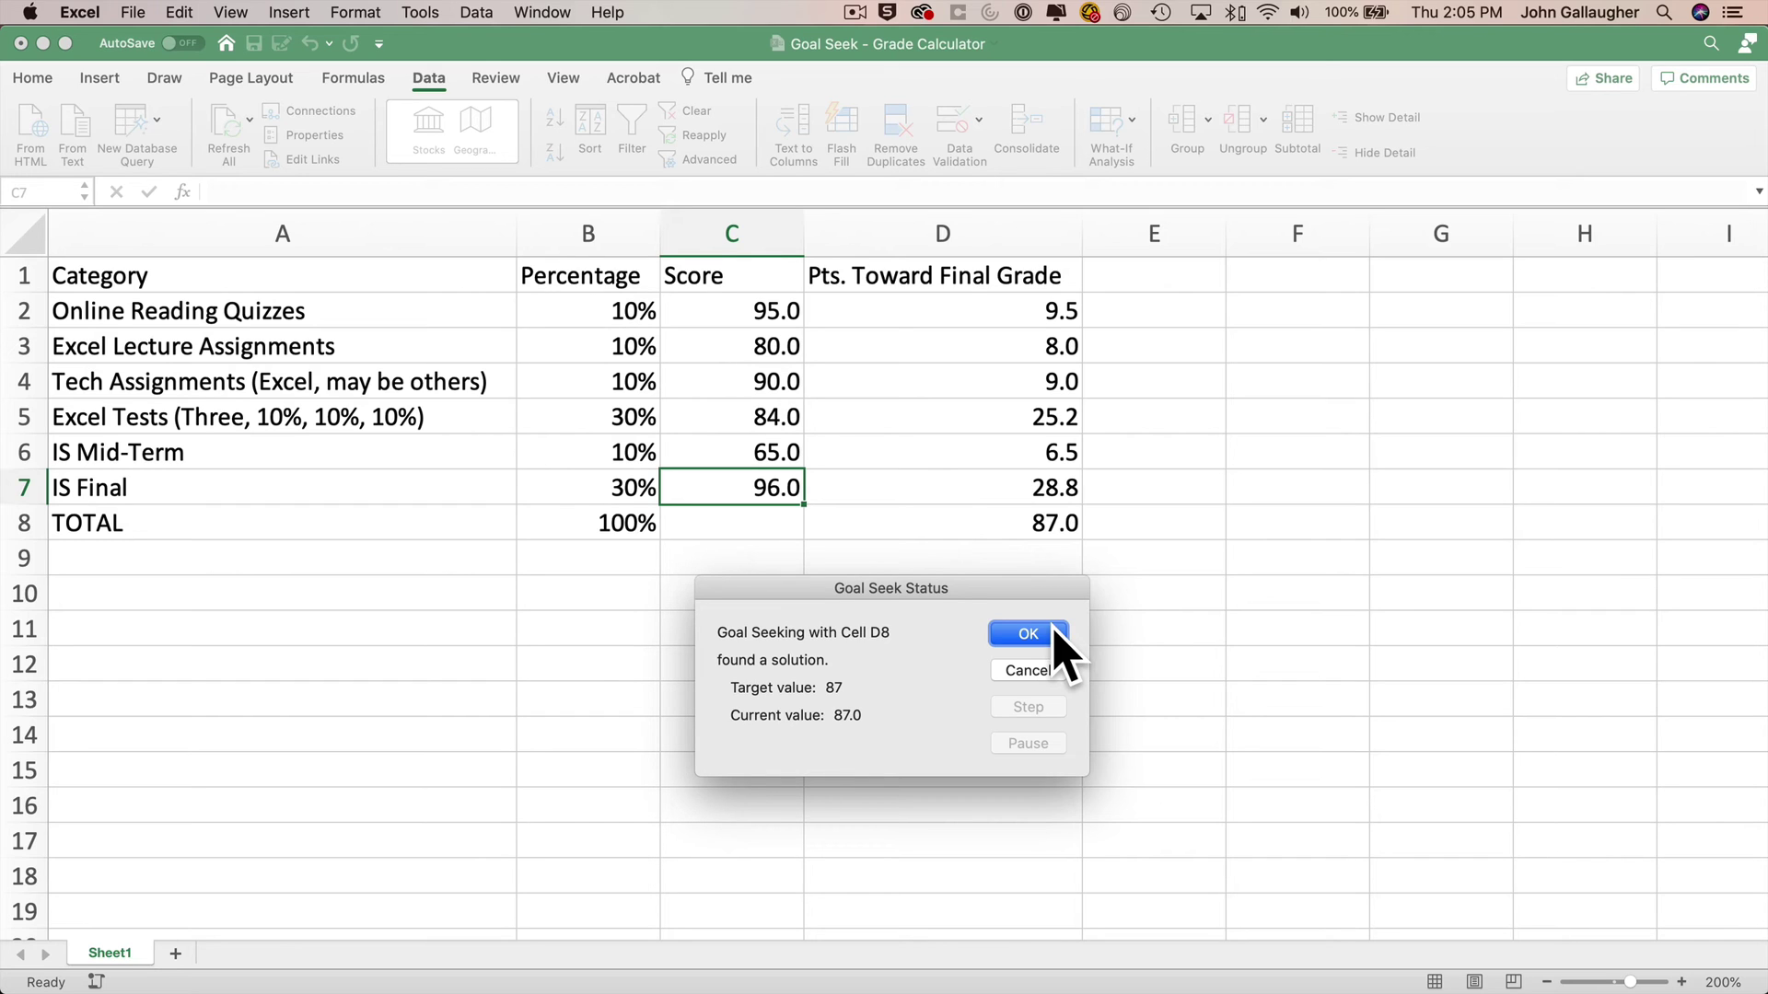
Keep the Goal Seek result: 96.0 in C7 and an 87.0 total in D8.
click(1059, 651)
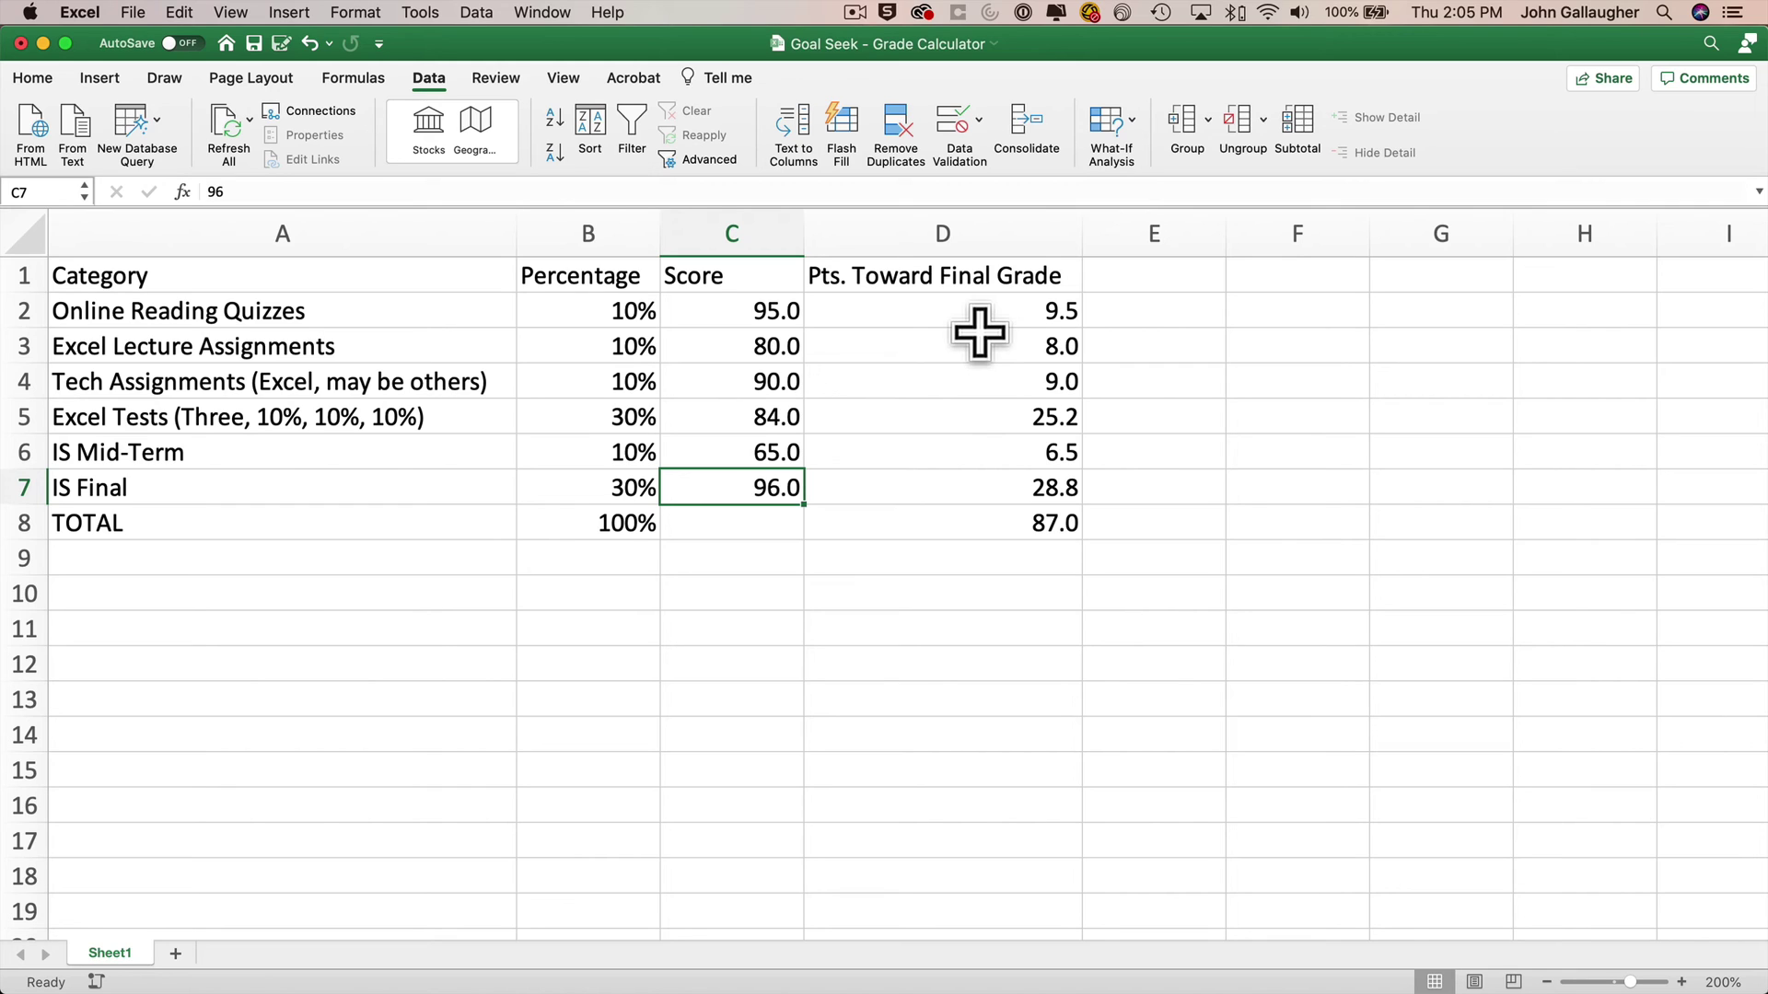
Wrap the 'Pts. Toward Final Grade' header in D1 and narrow column D.
click(935, 280)
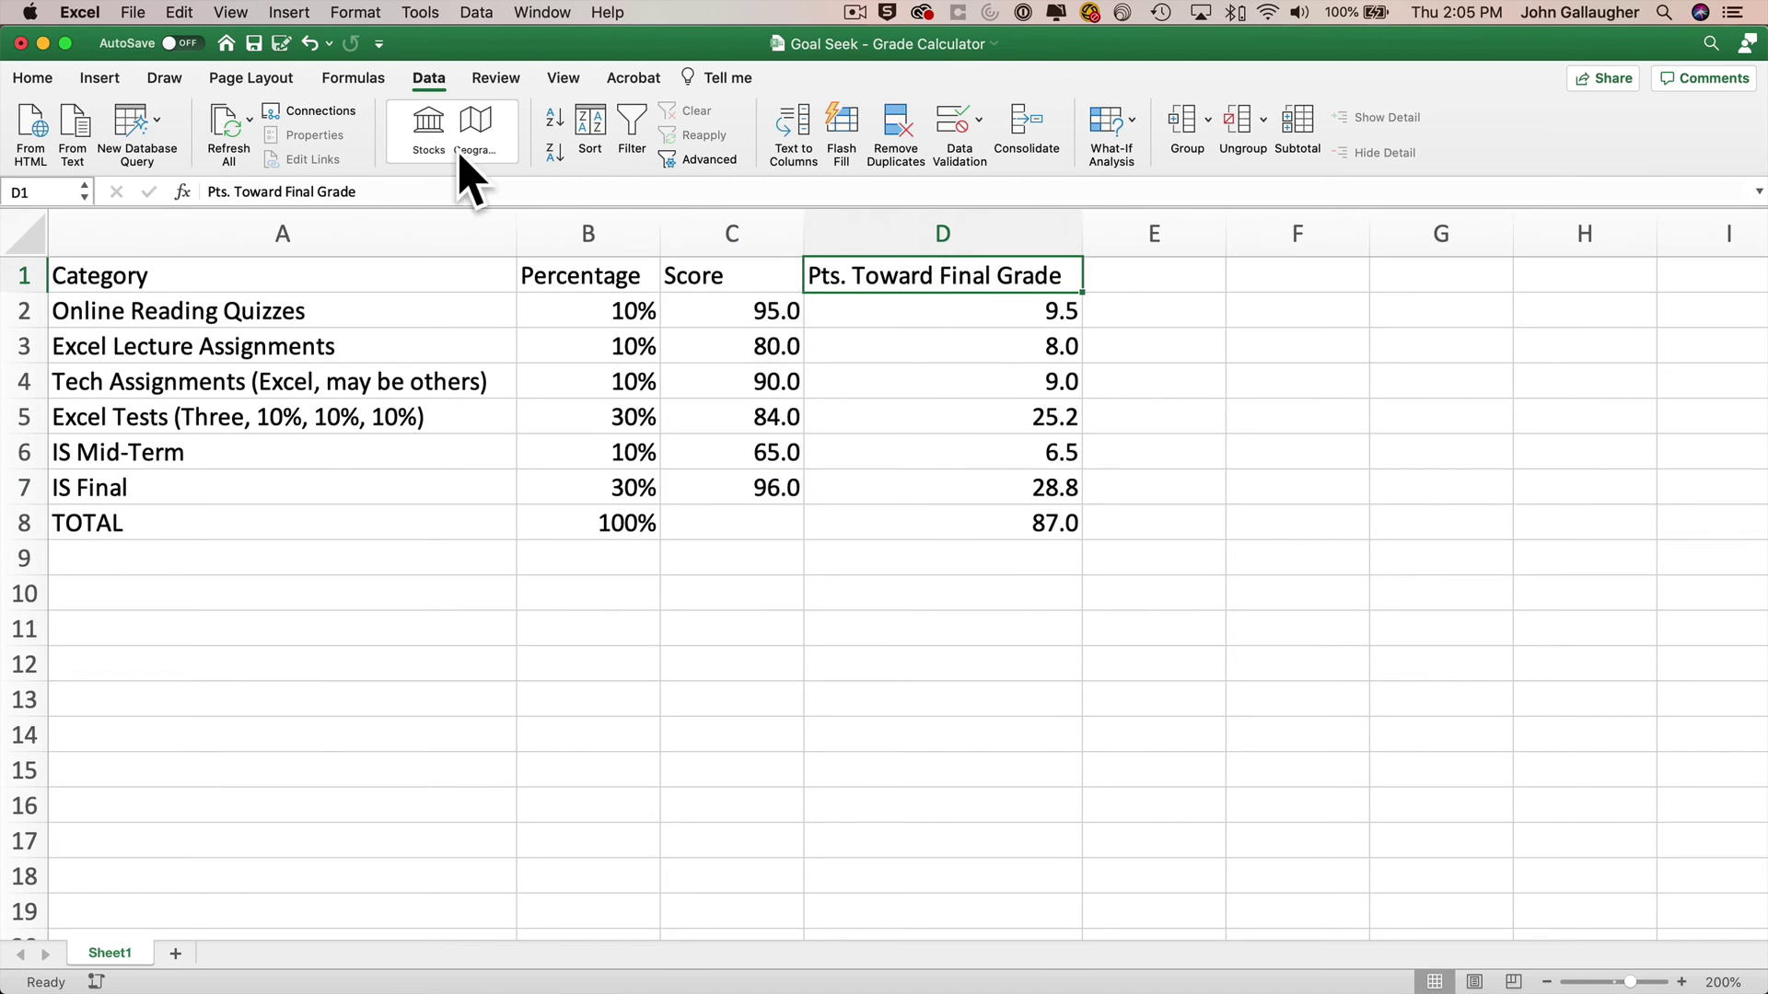
click(32, 77)
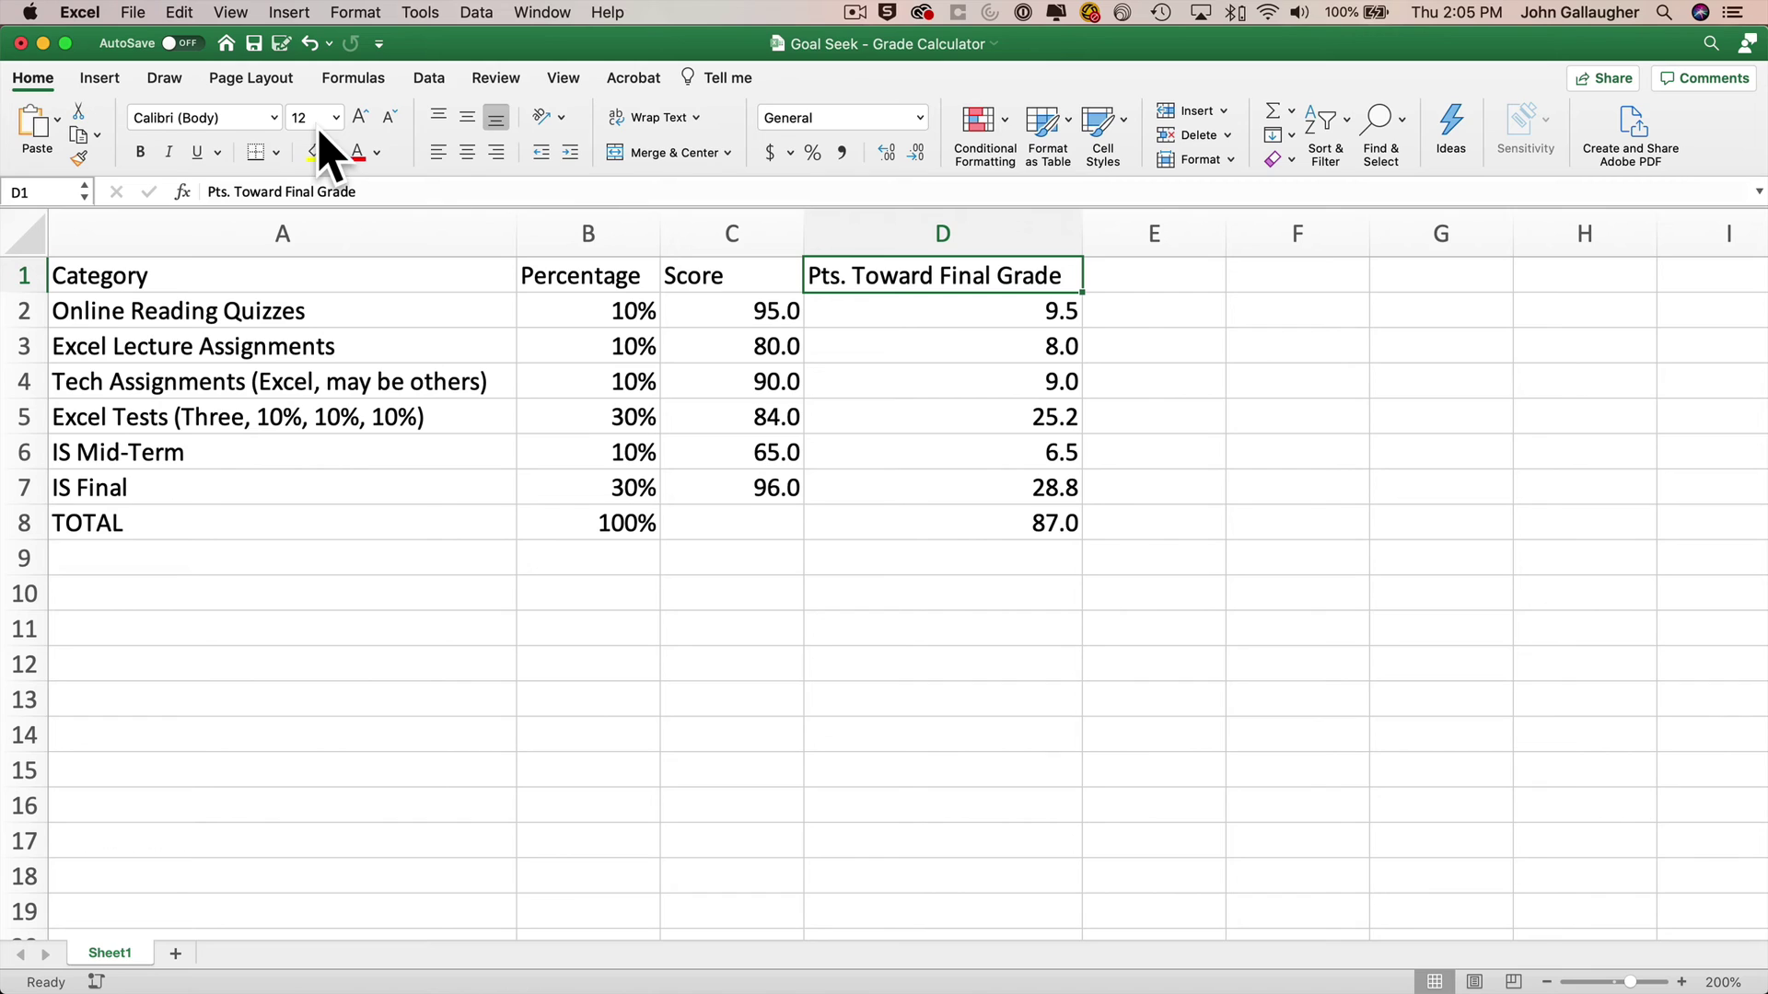
click(696, 118)
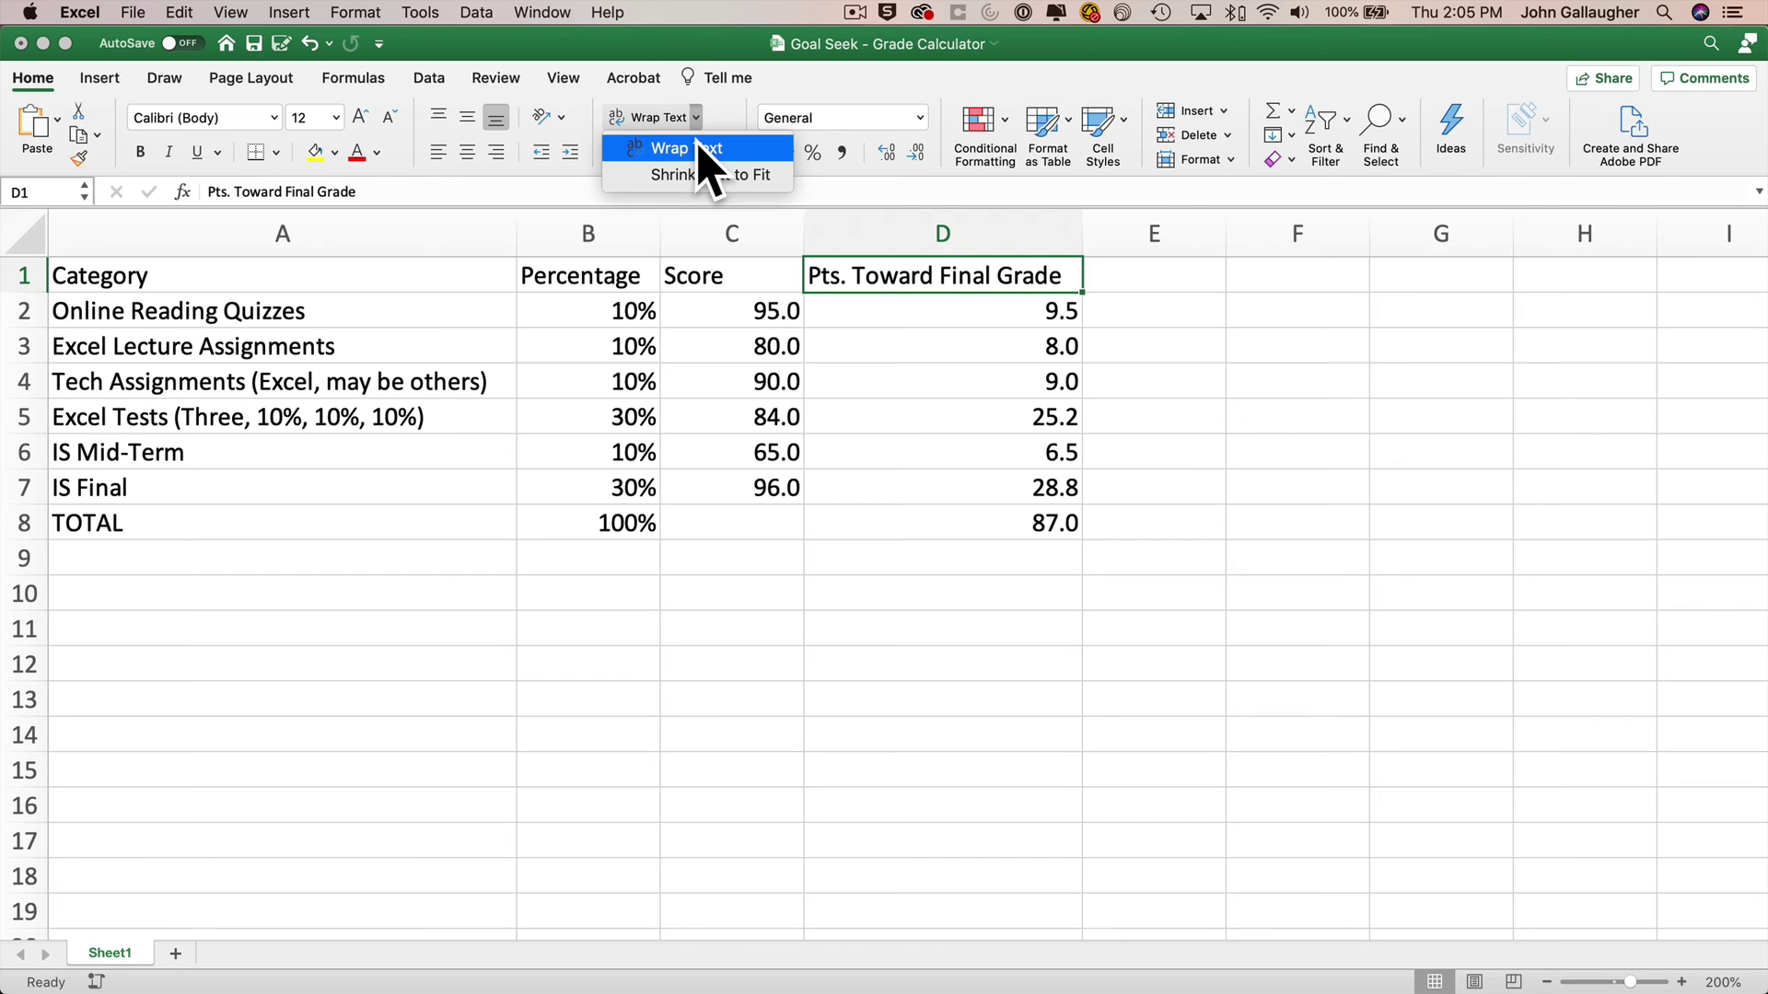
click(699, 147)
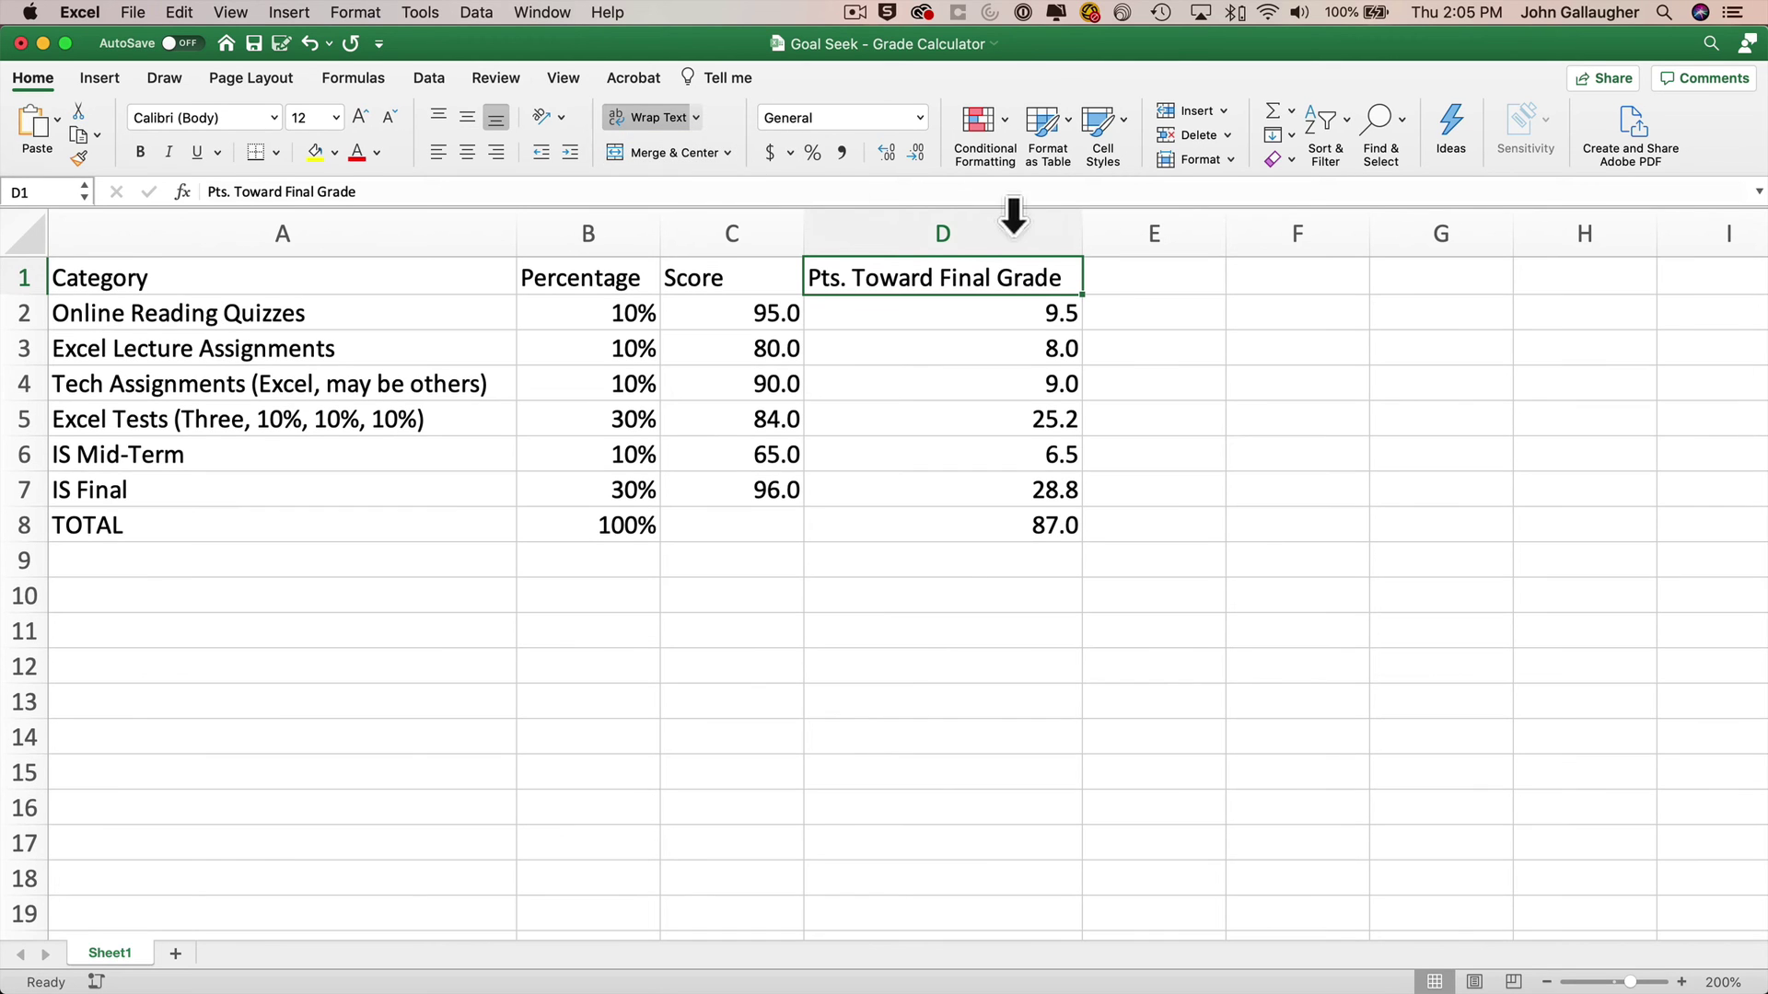
drag(1081, 232, 945, 241)
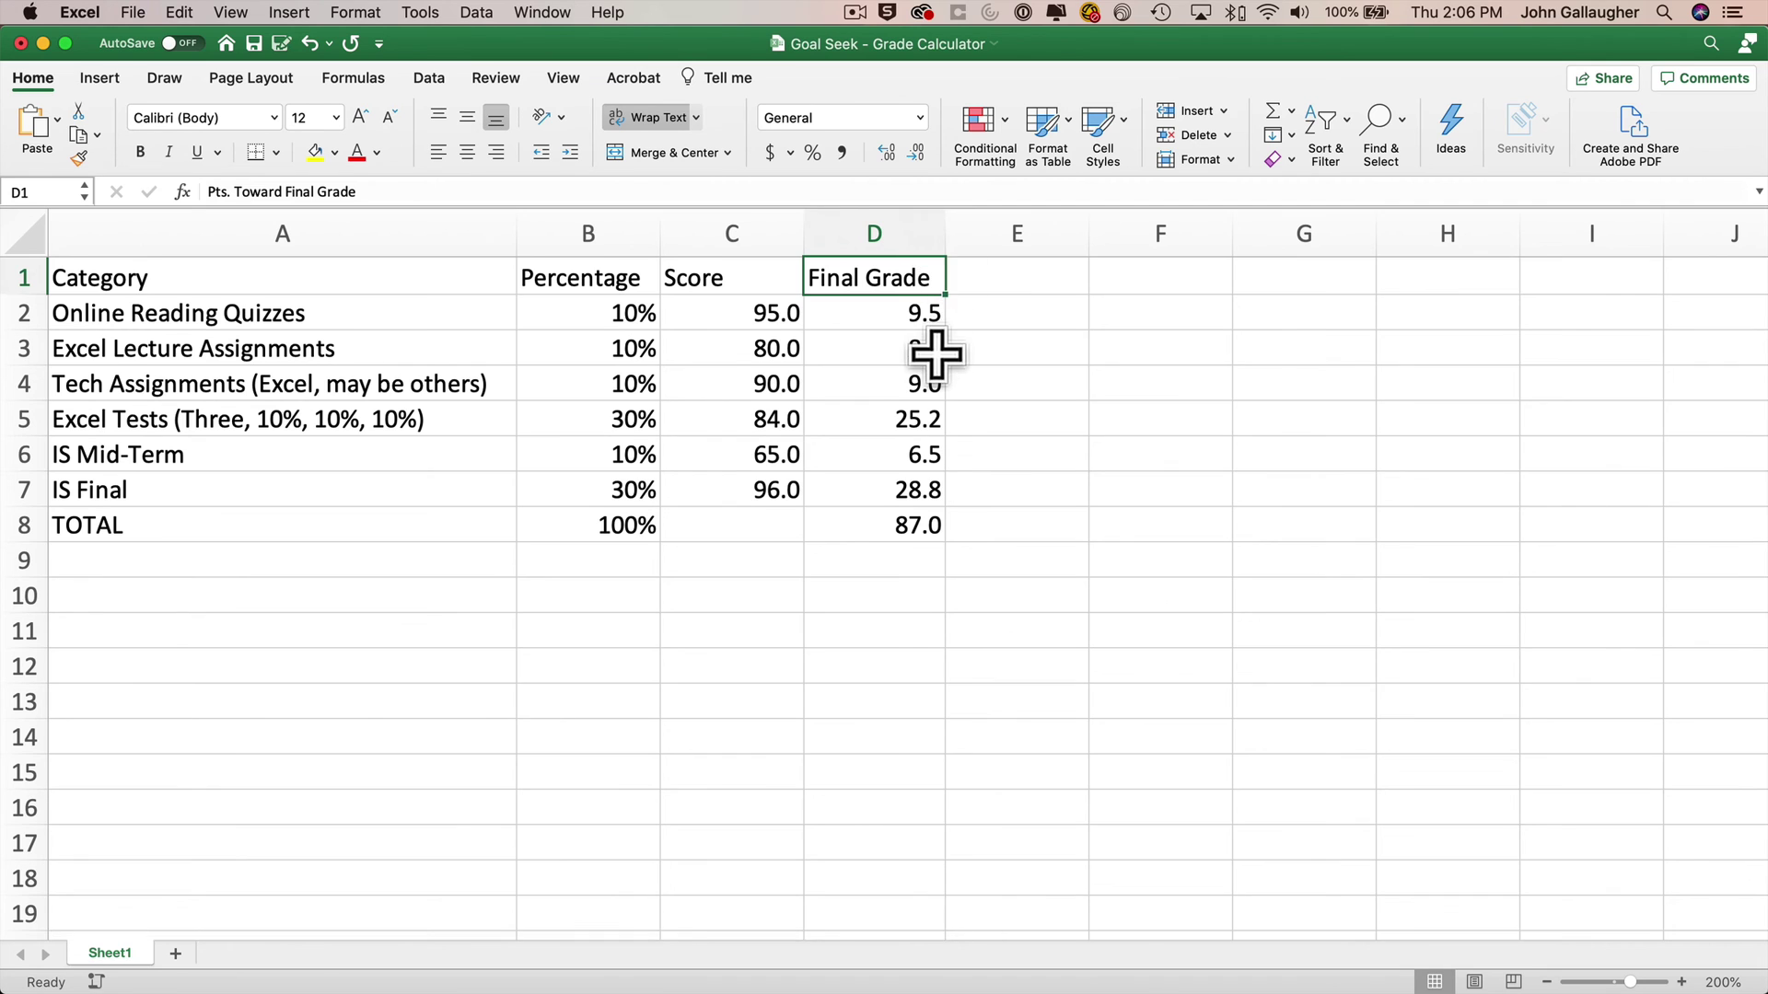
scroll(931, 351, right, 1)
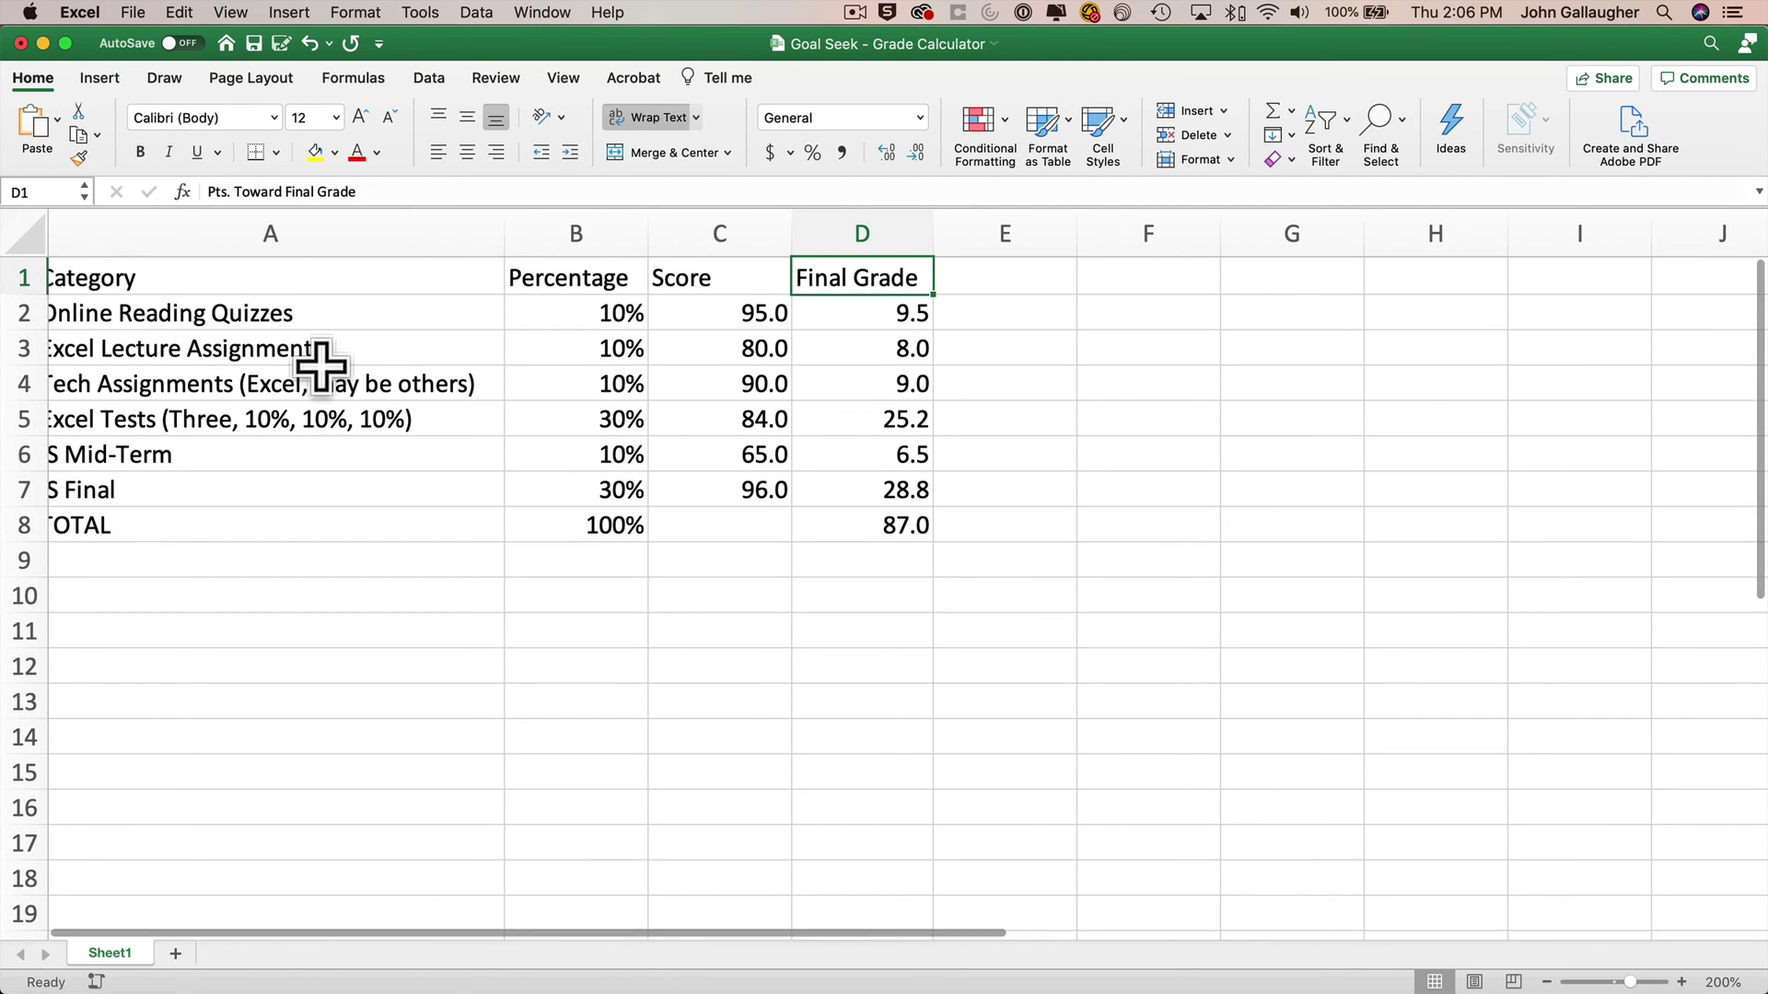
scroll(316, 363, left, 1)
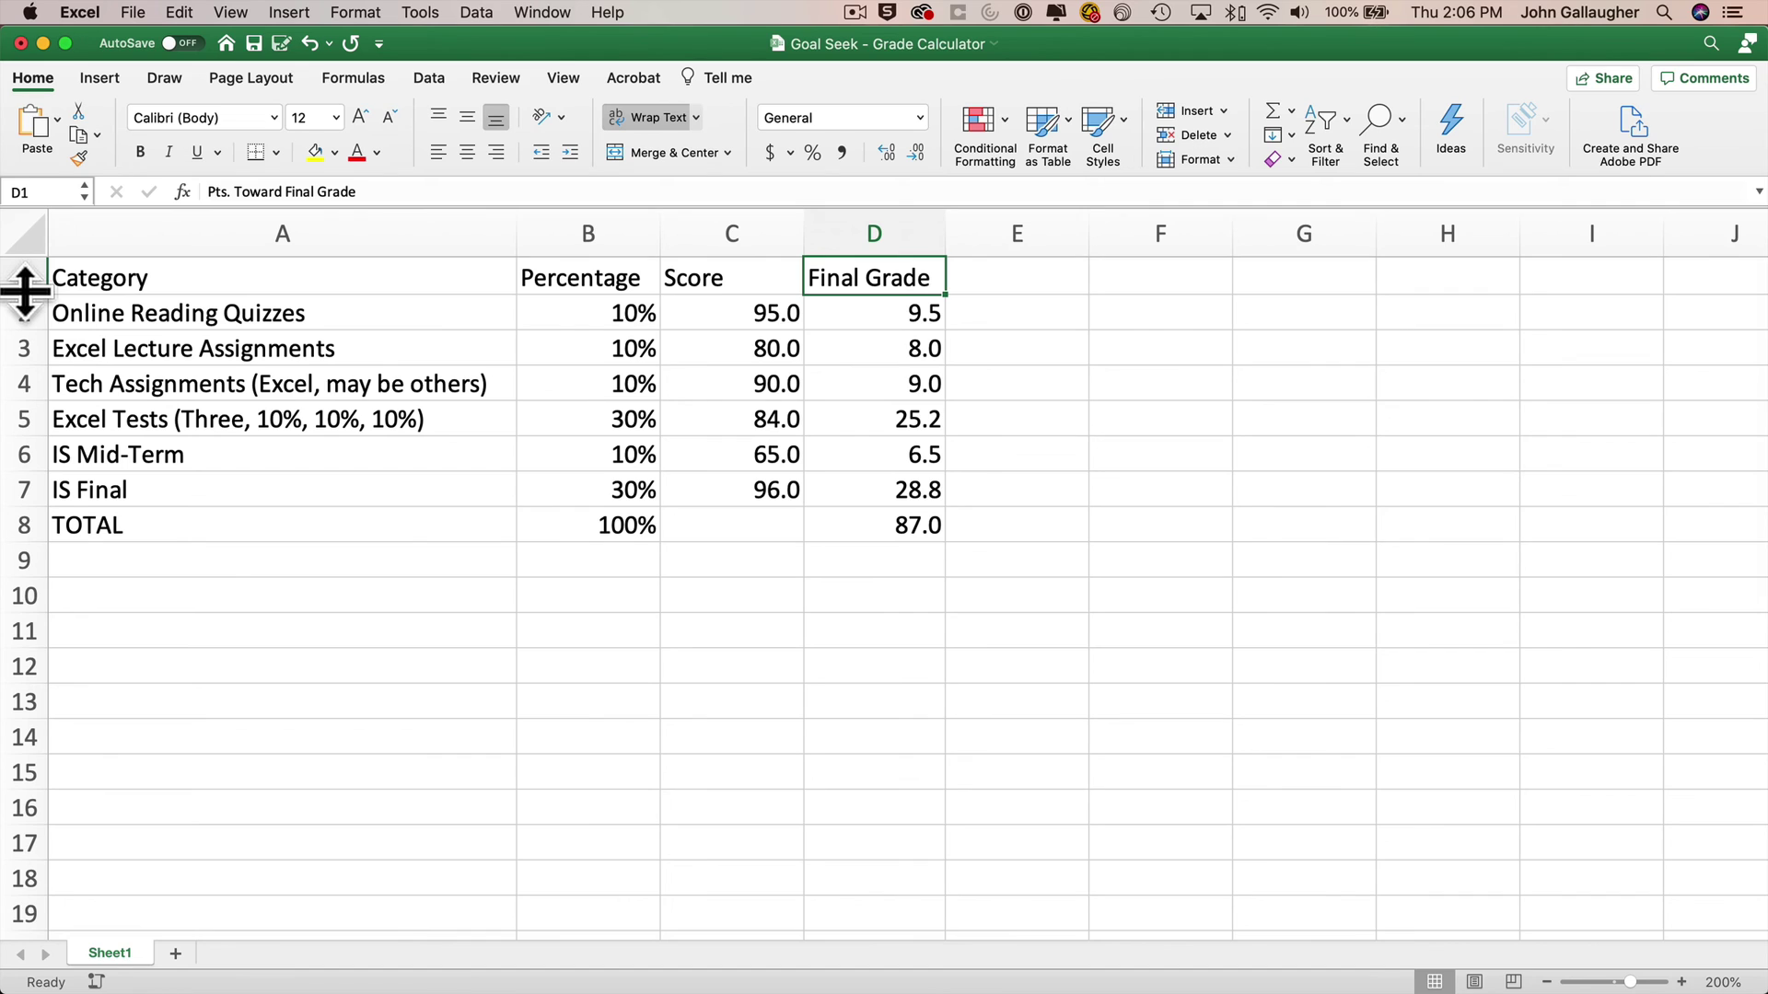
Fit row 1 to the two-line D1 header and widen column D slightly.
double_click(24, 294)
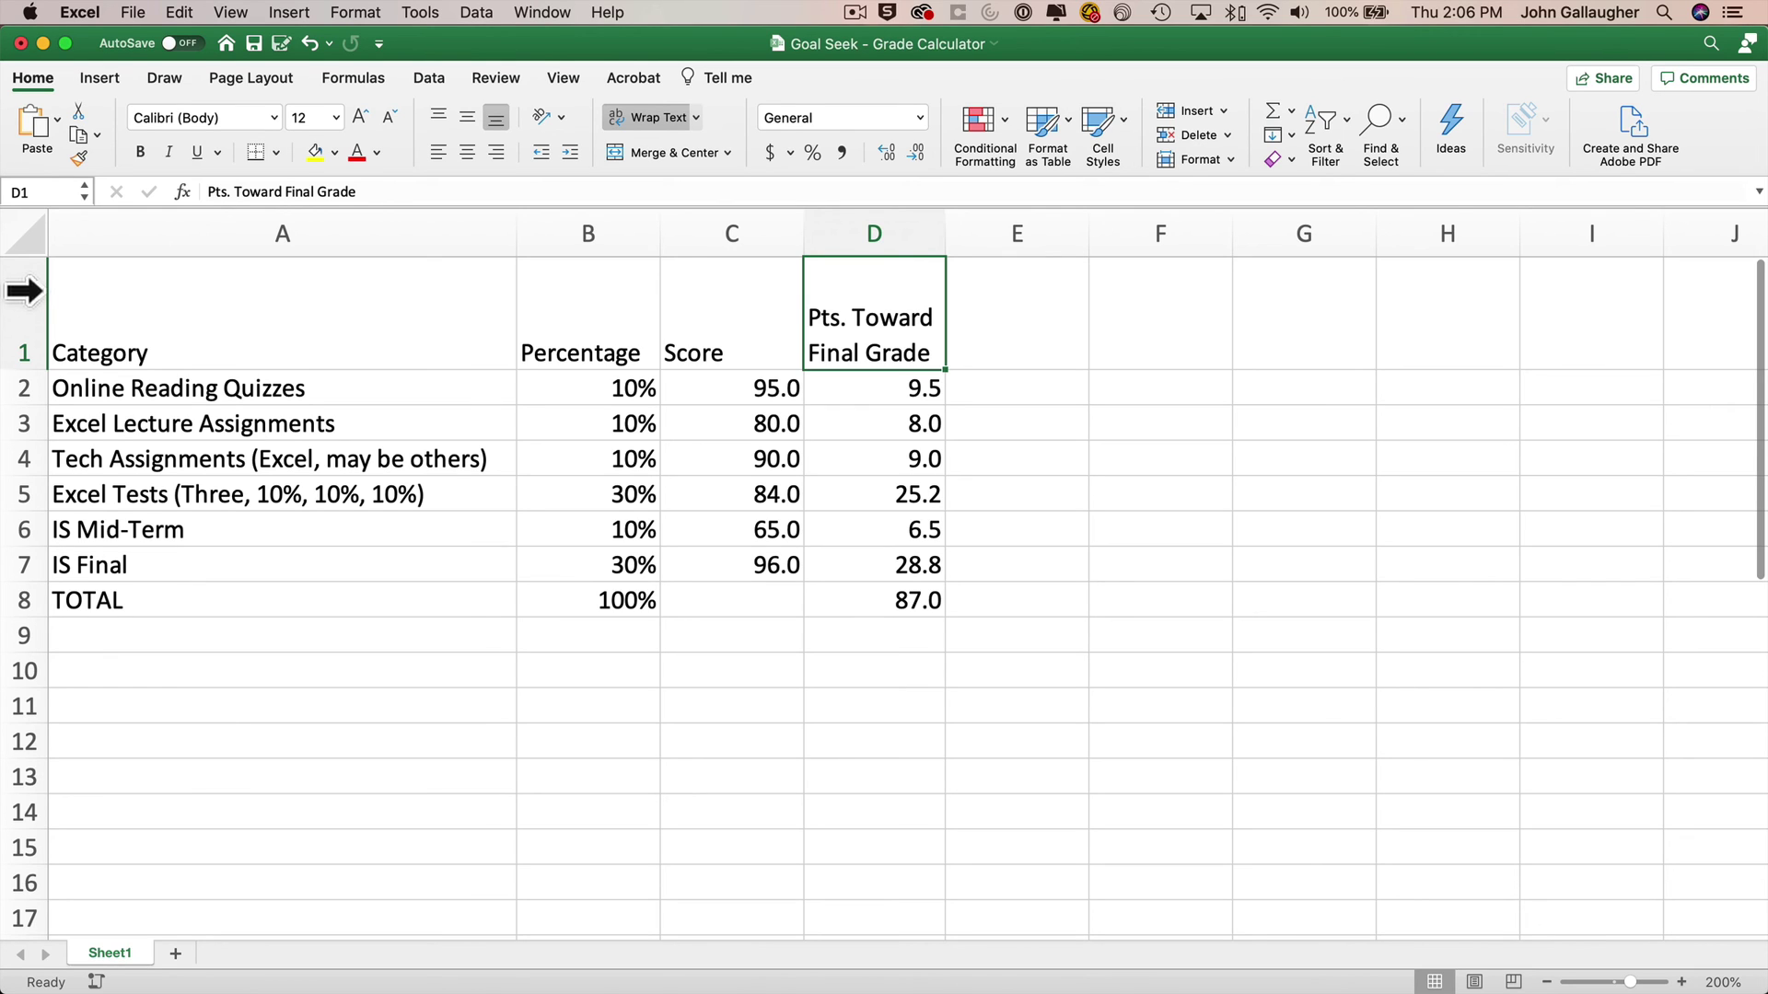
drag(945, 234, 991, 230)
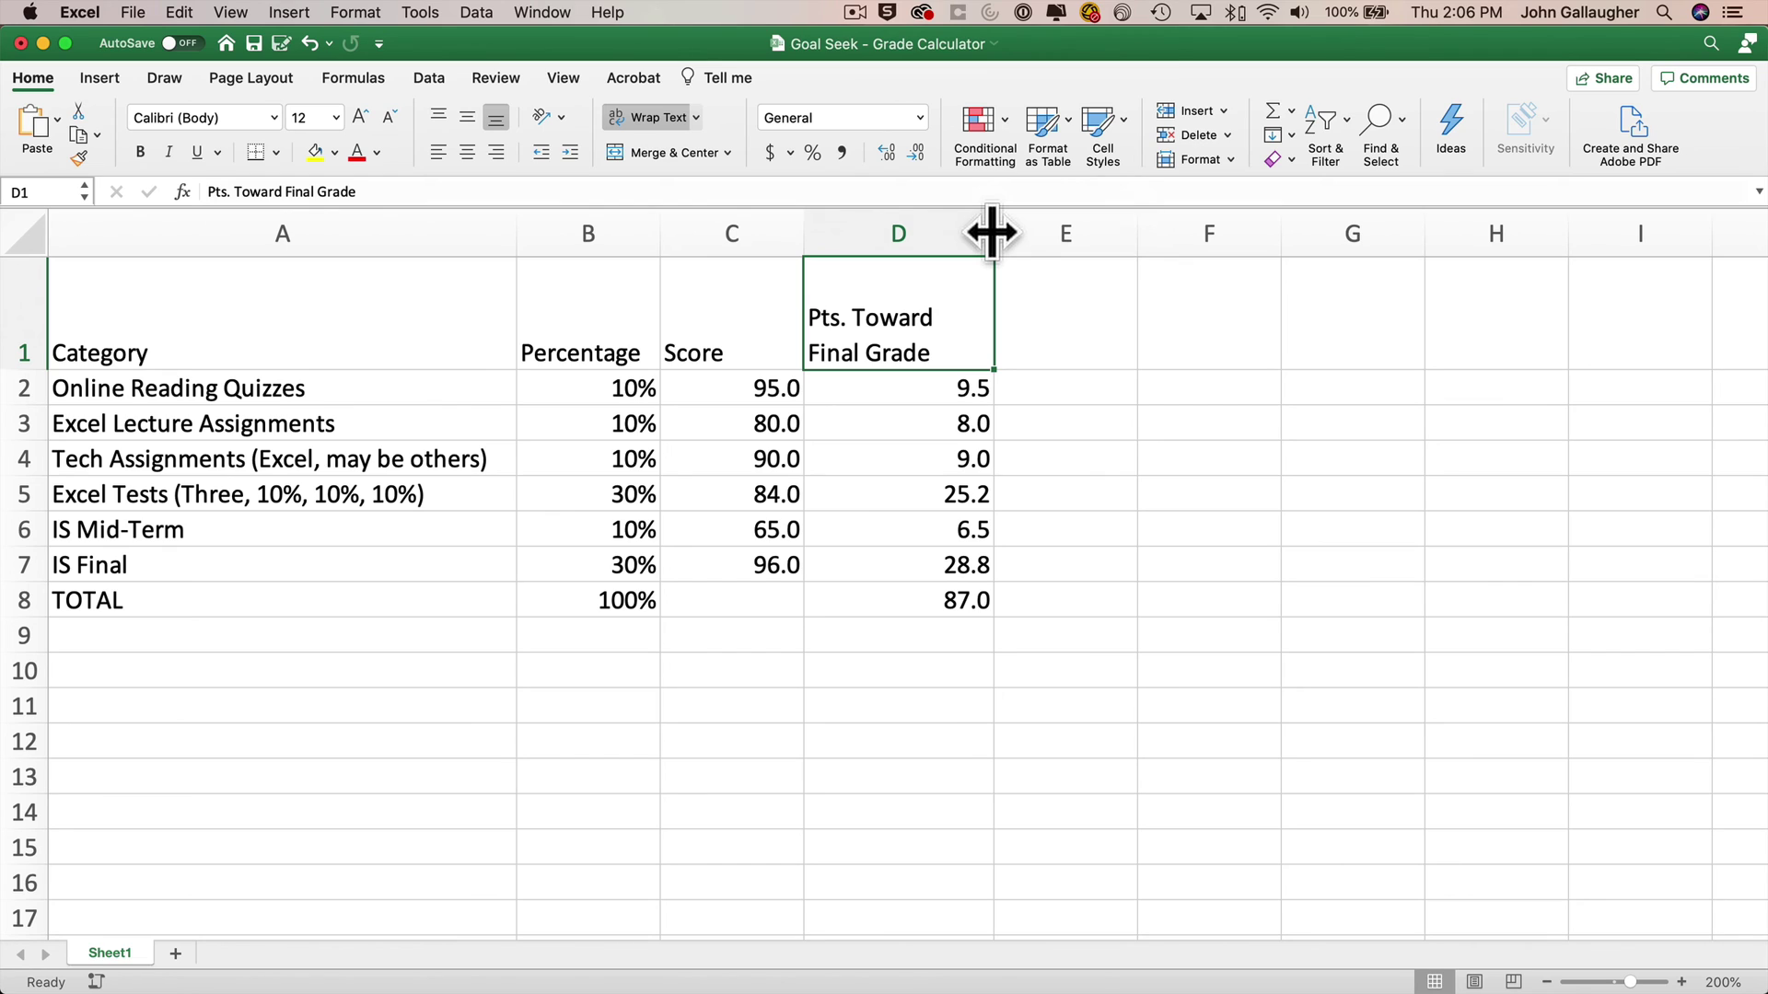
drag(20, 369, 20, 367)
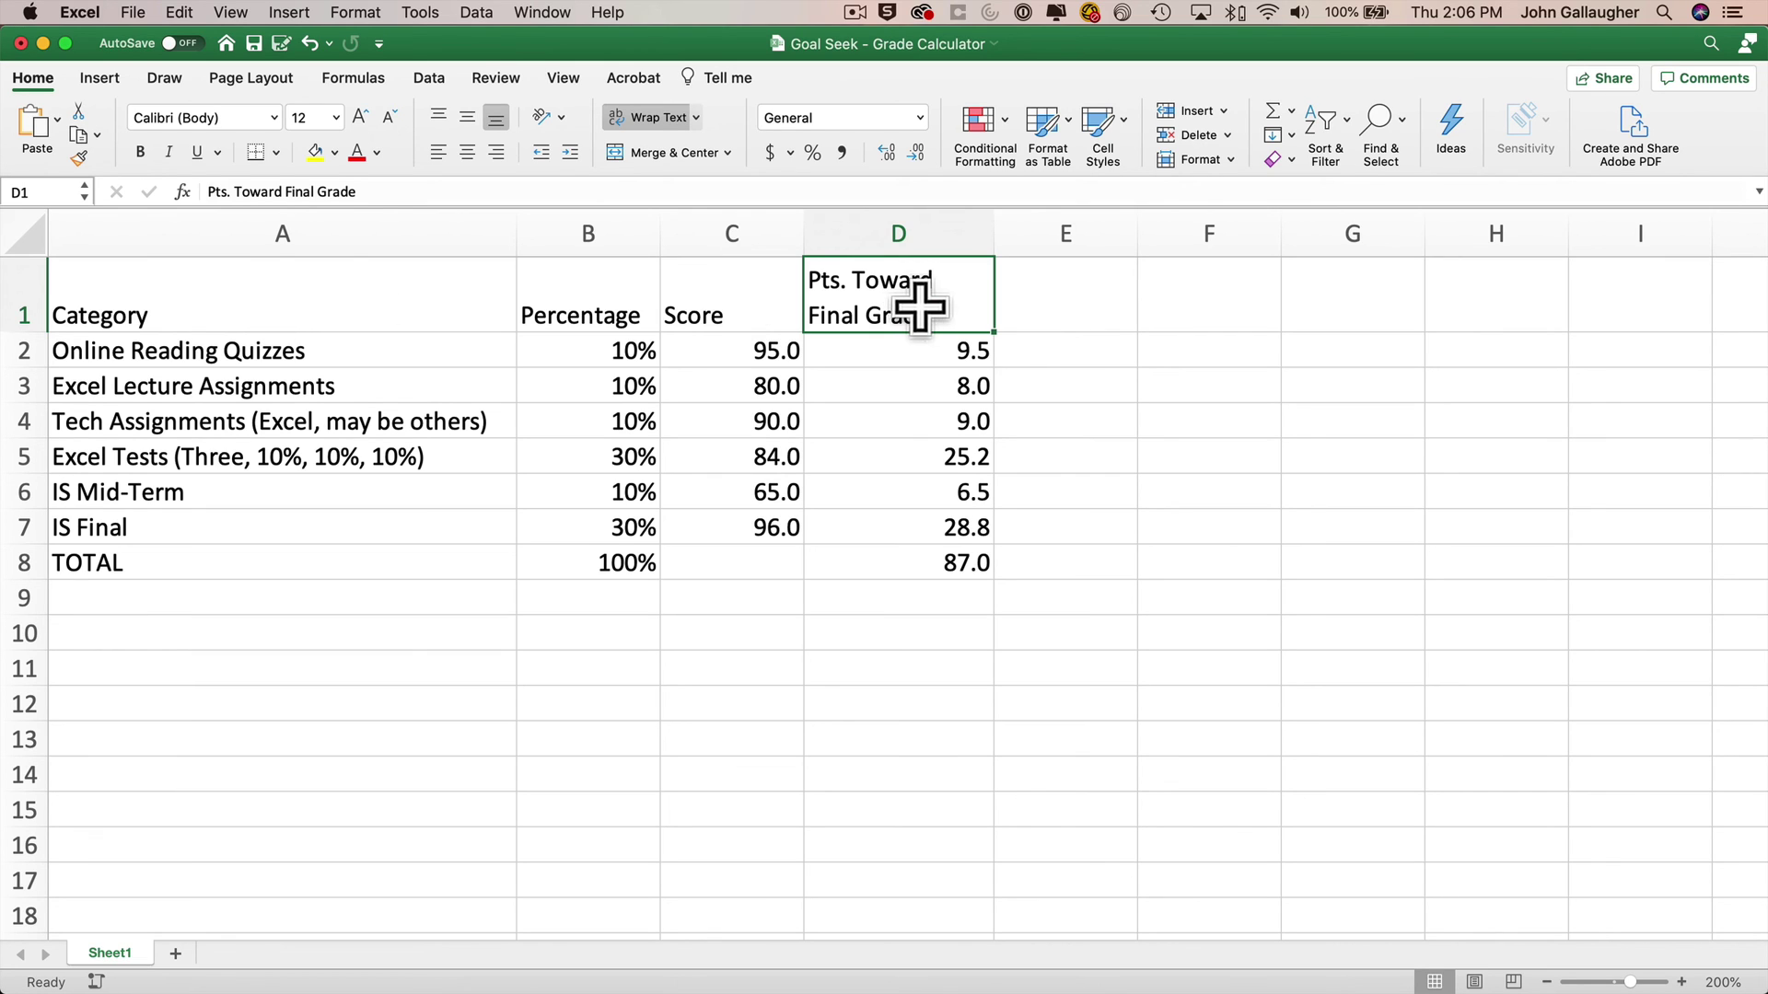
Make header row A1:D1 bold and italic, with B1:D1 right-aligned.
drag(920, 307, 345, 267)
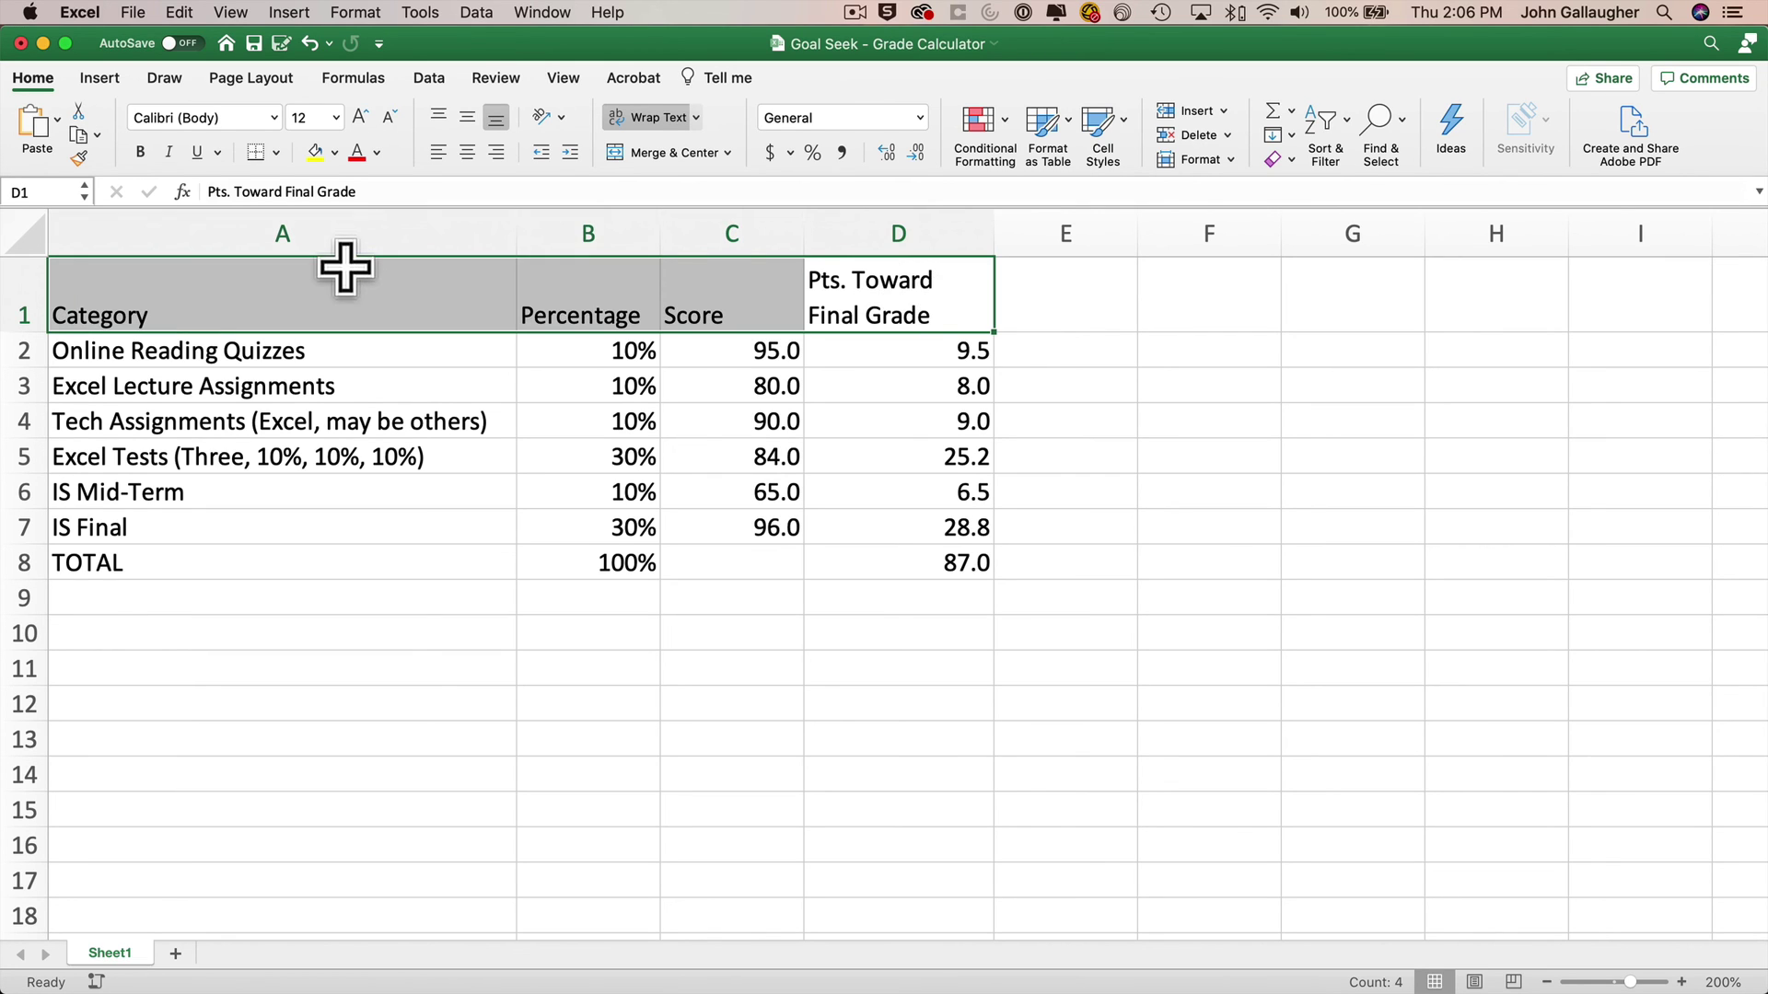
click(140, 152)
drag(594, 268, 908, 284)
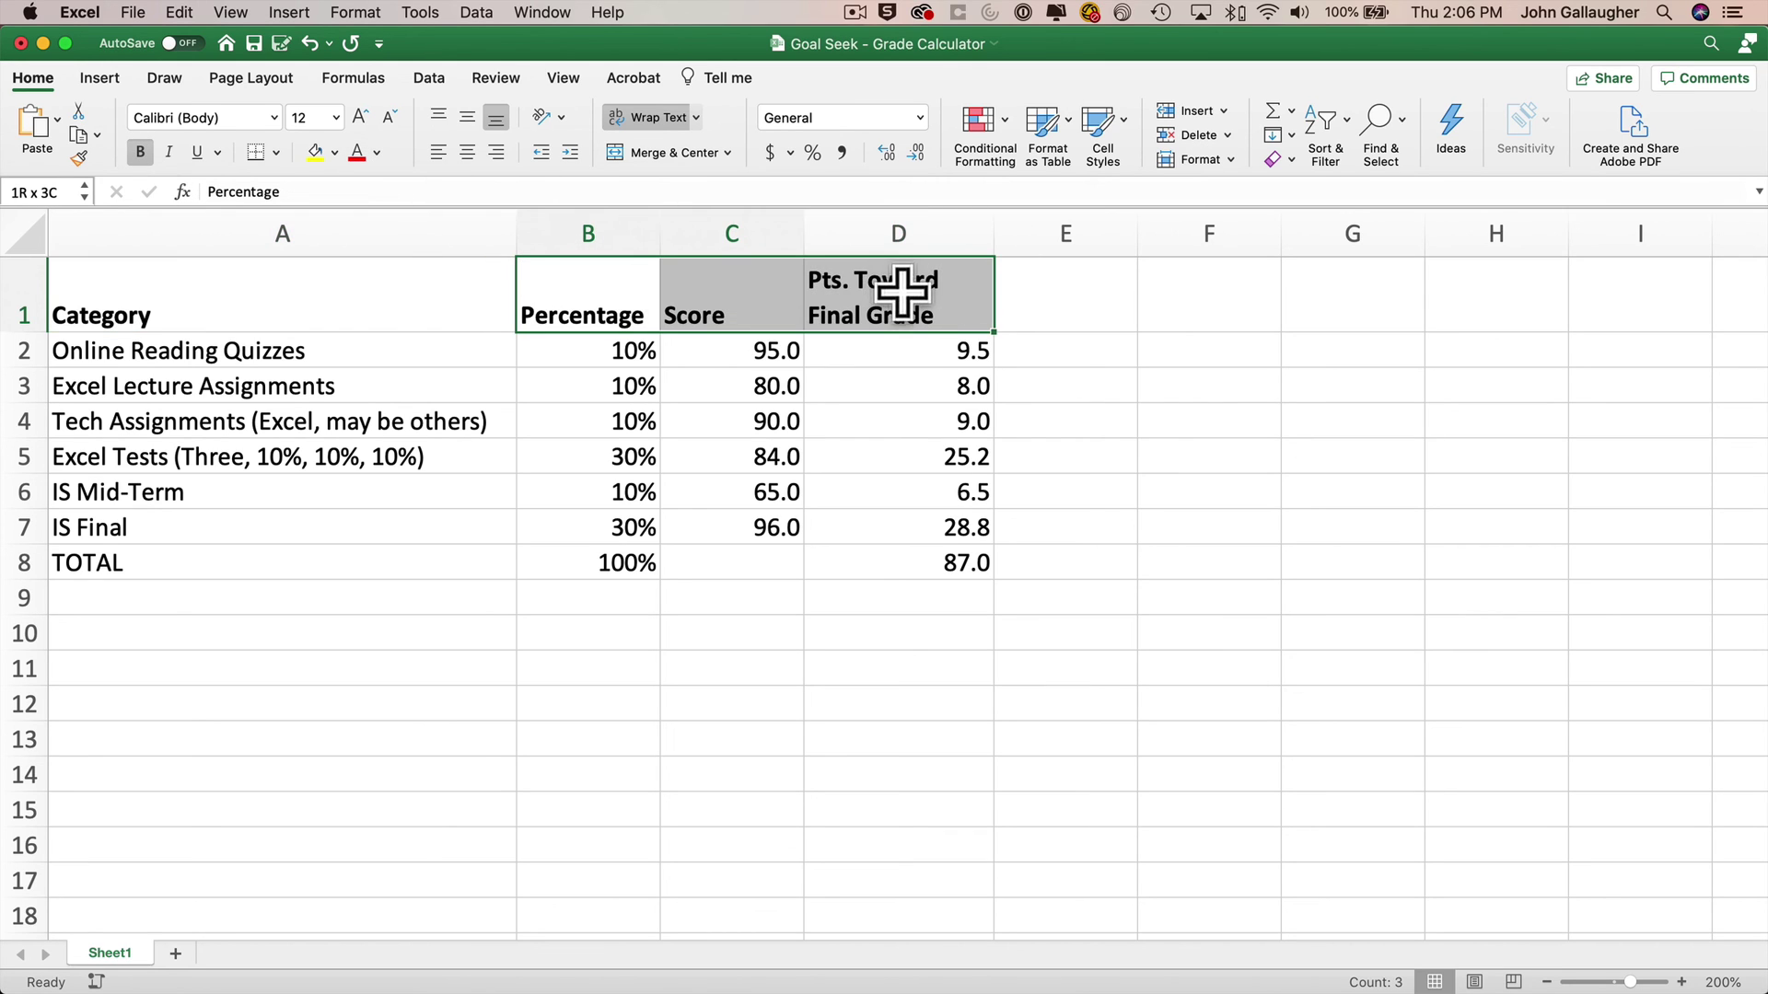
click(495, 152)
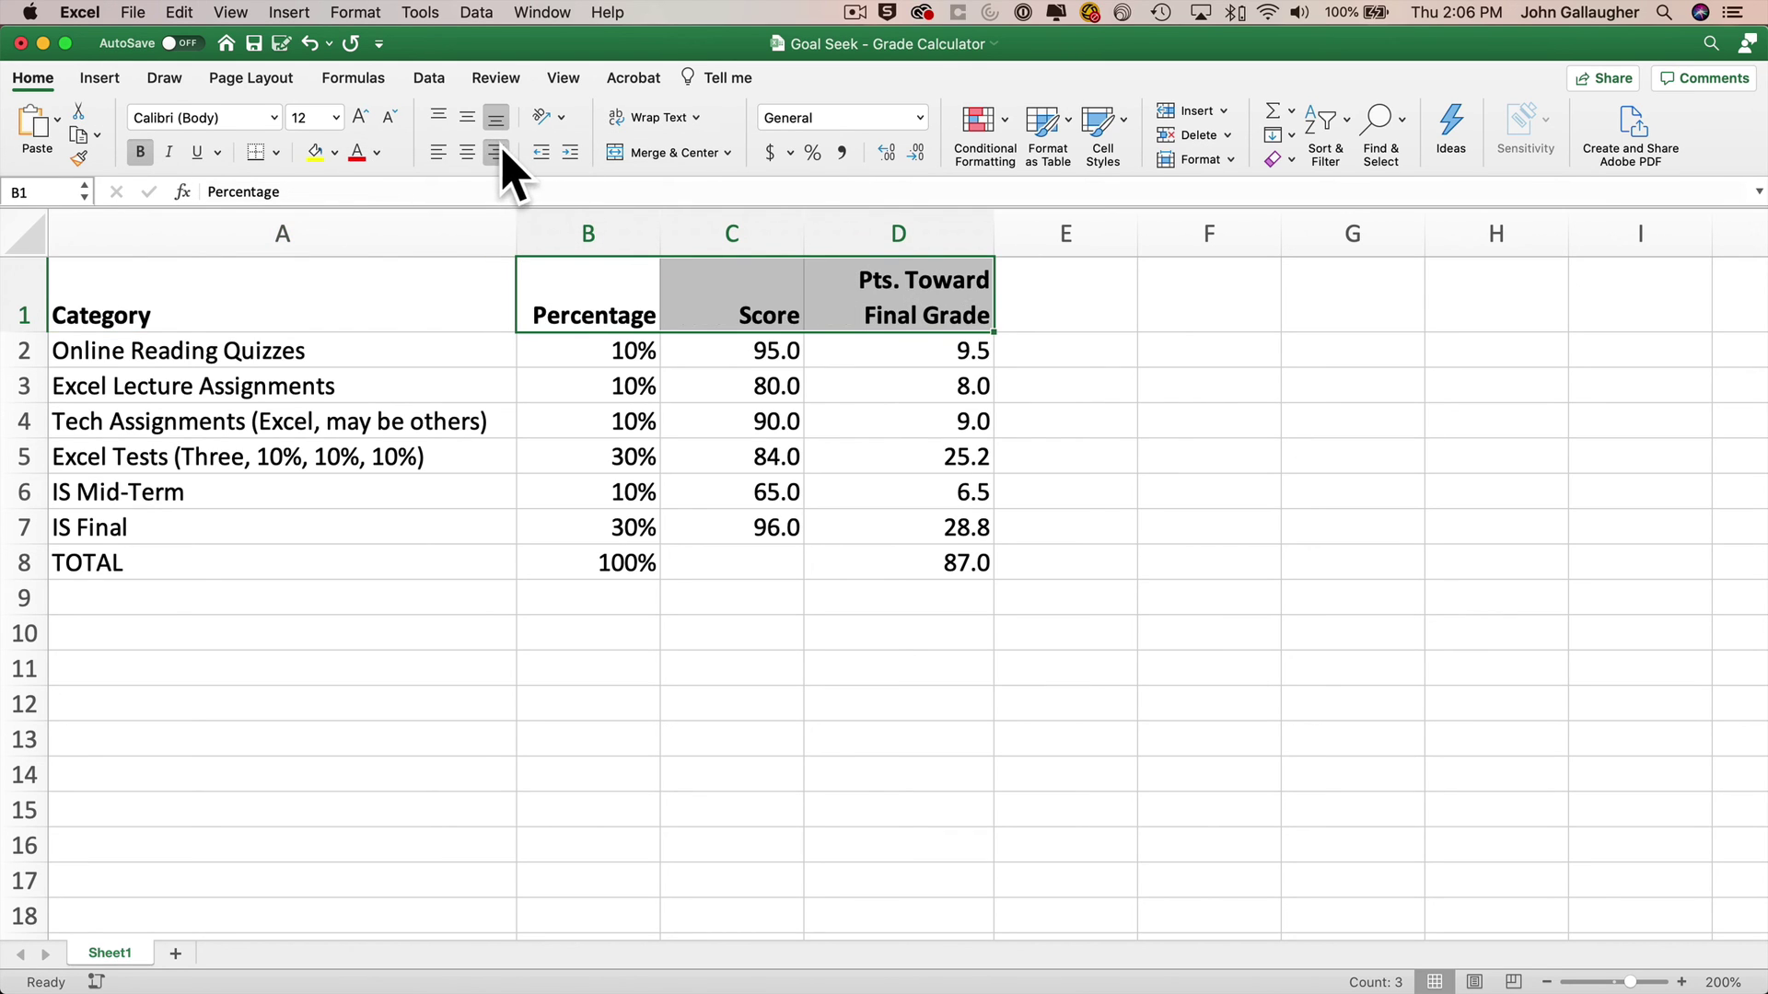
drag(185, 292, 853, 297)
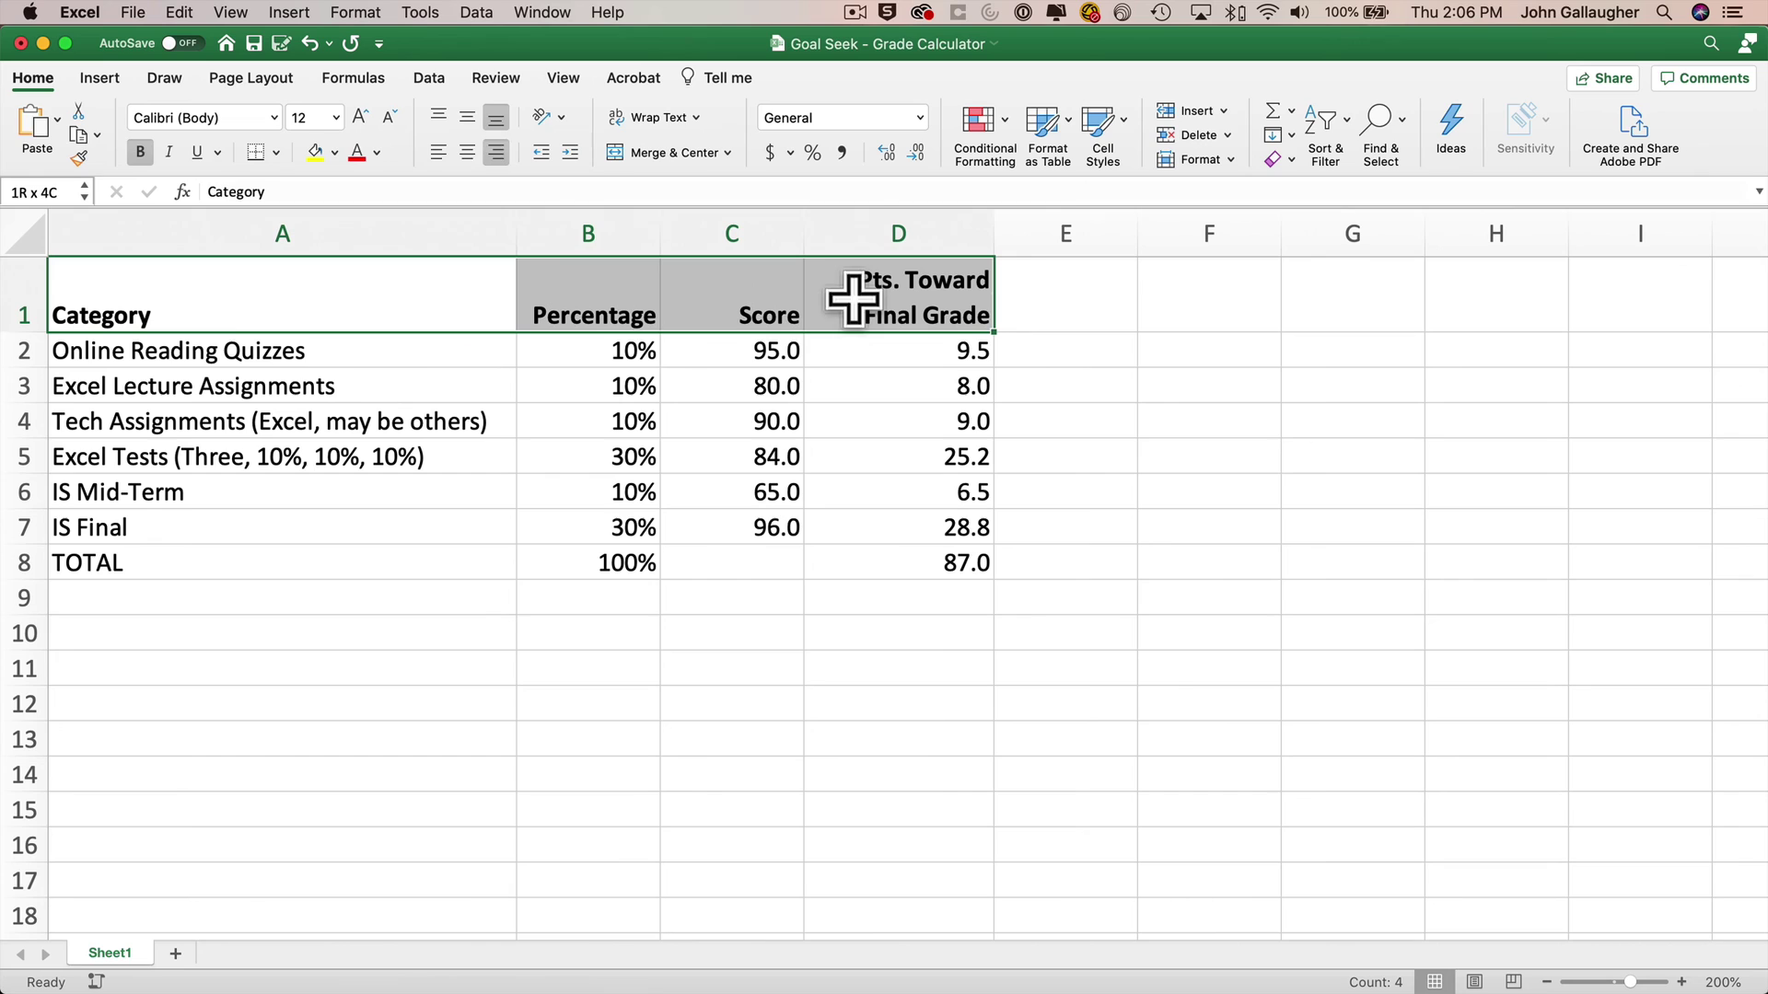
click(169, 152)
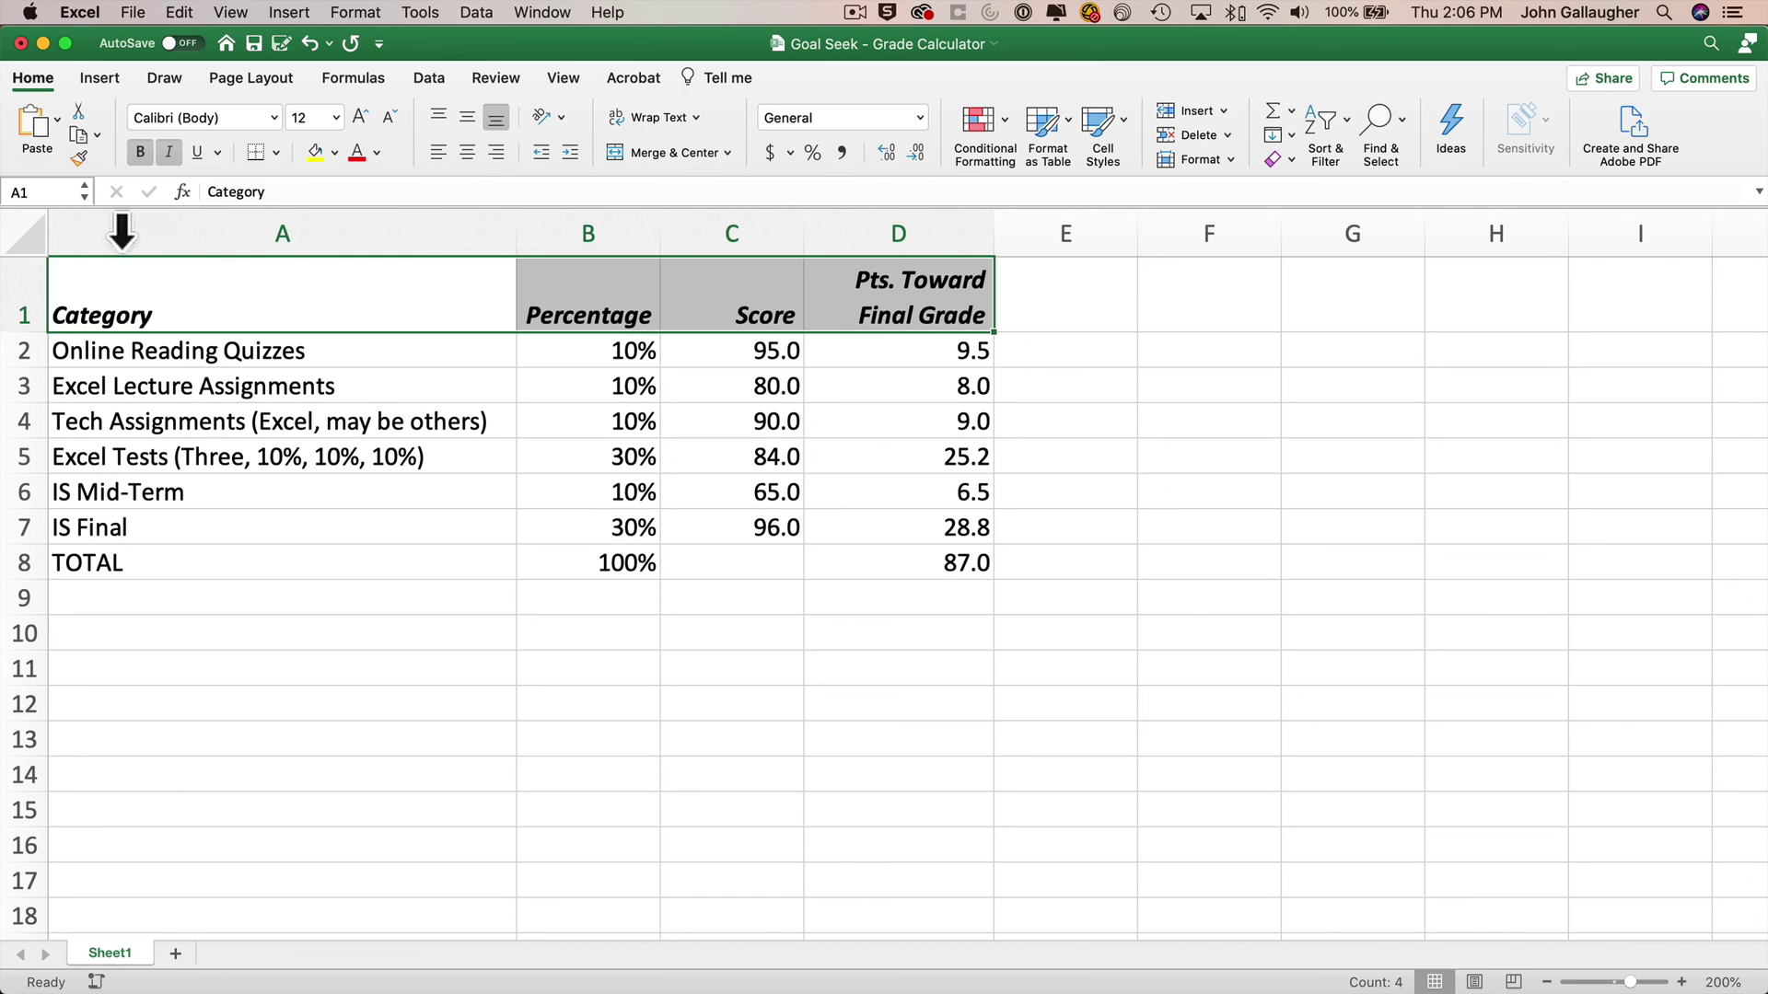
Copy the header style to the TOTAL row, showing B8 as 100% and D8 as 87.0.
click(79, 158)
drag(73, 558, 898, 558)
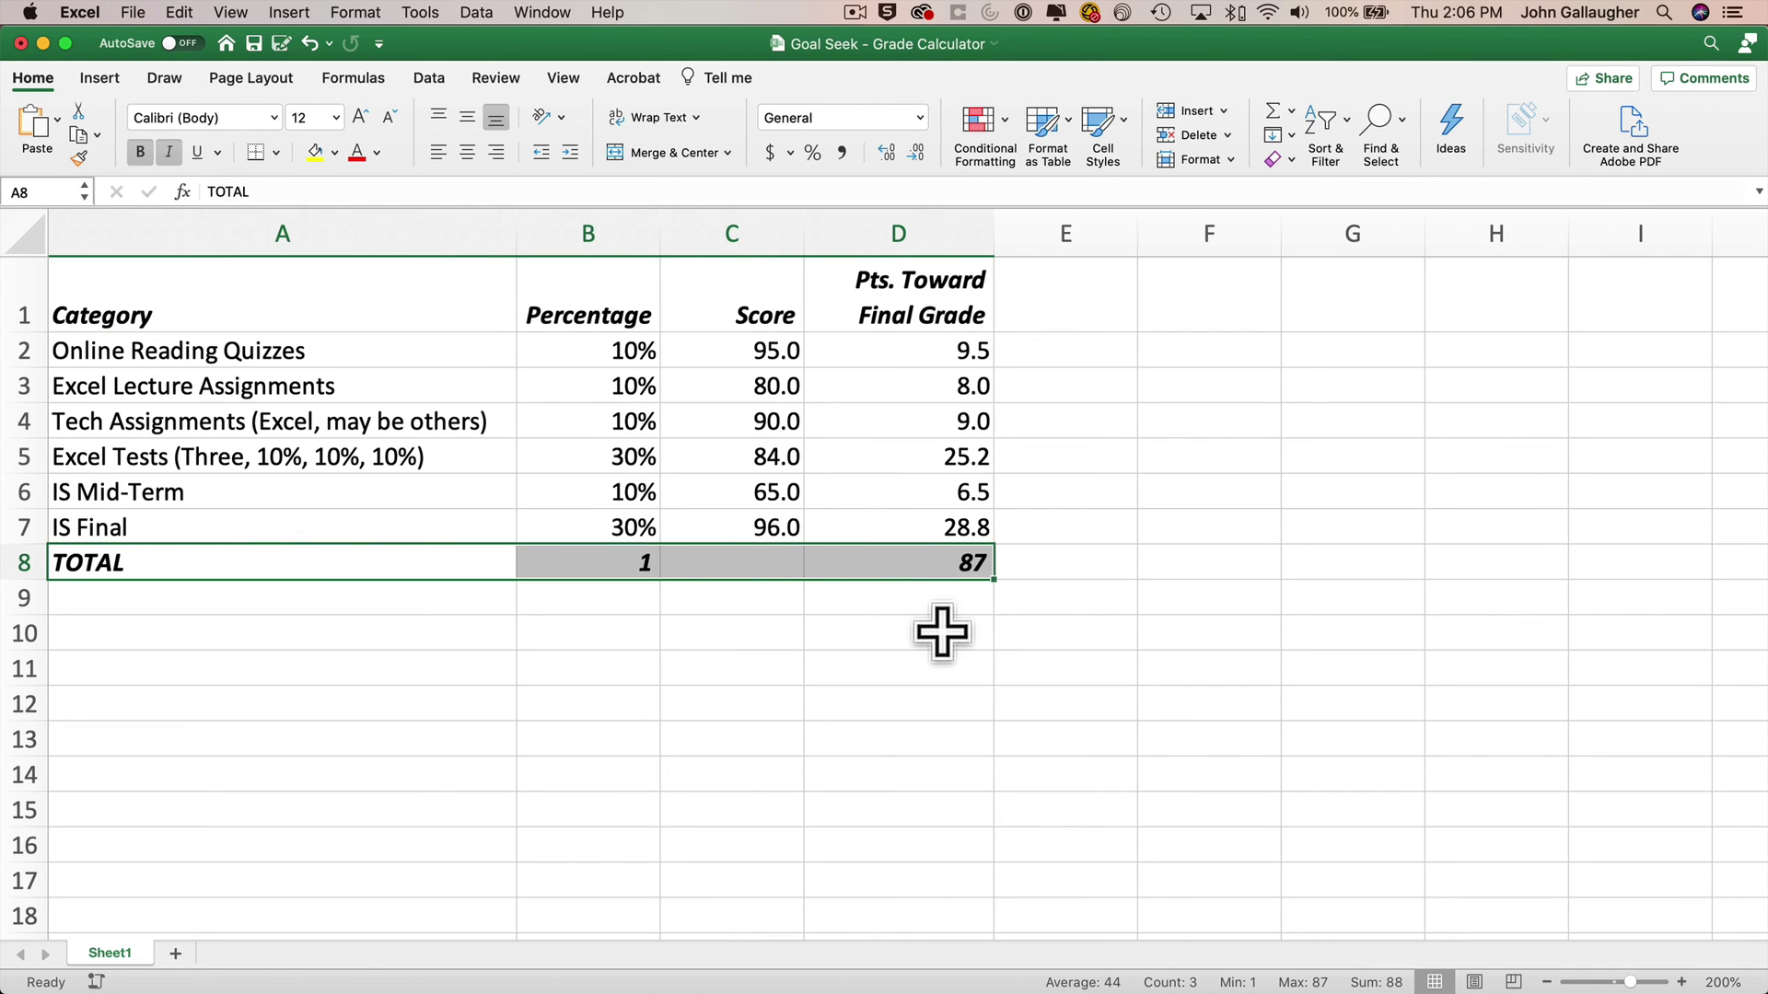
click(630, 560)
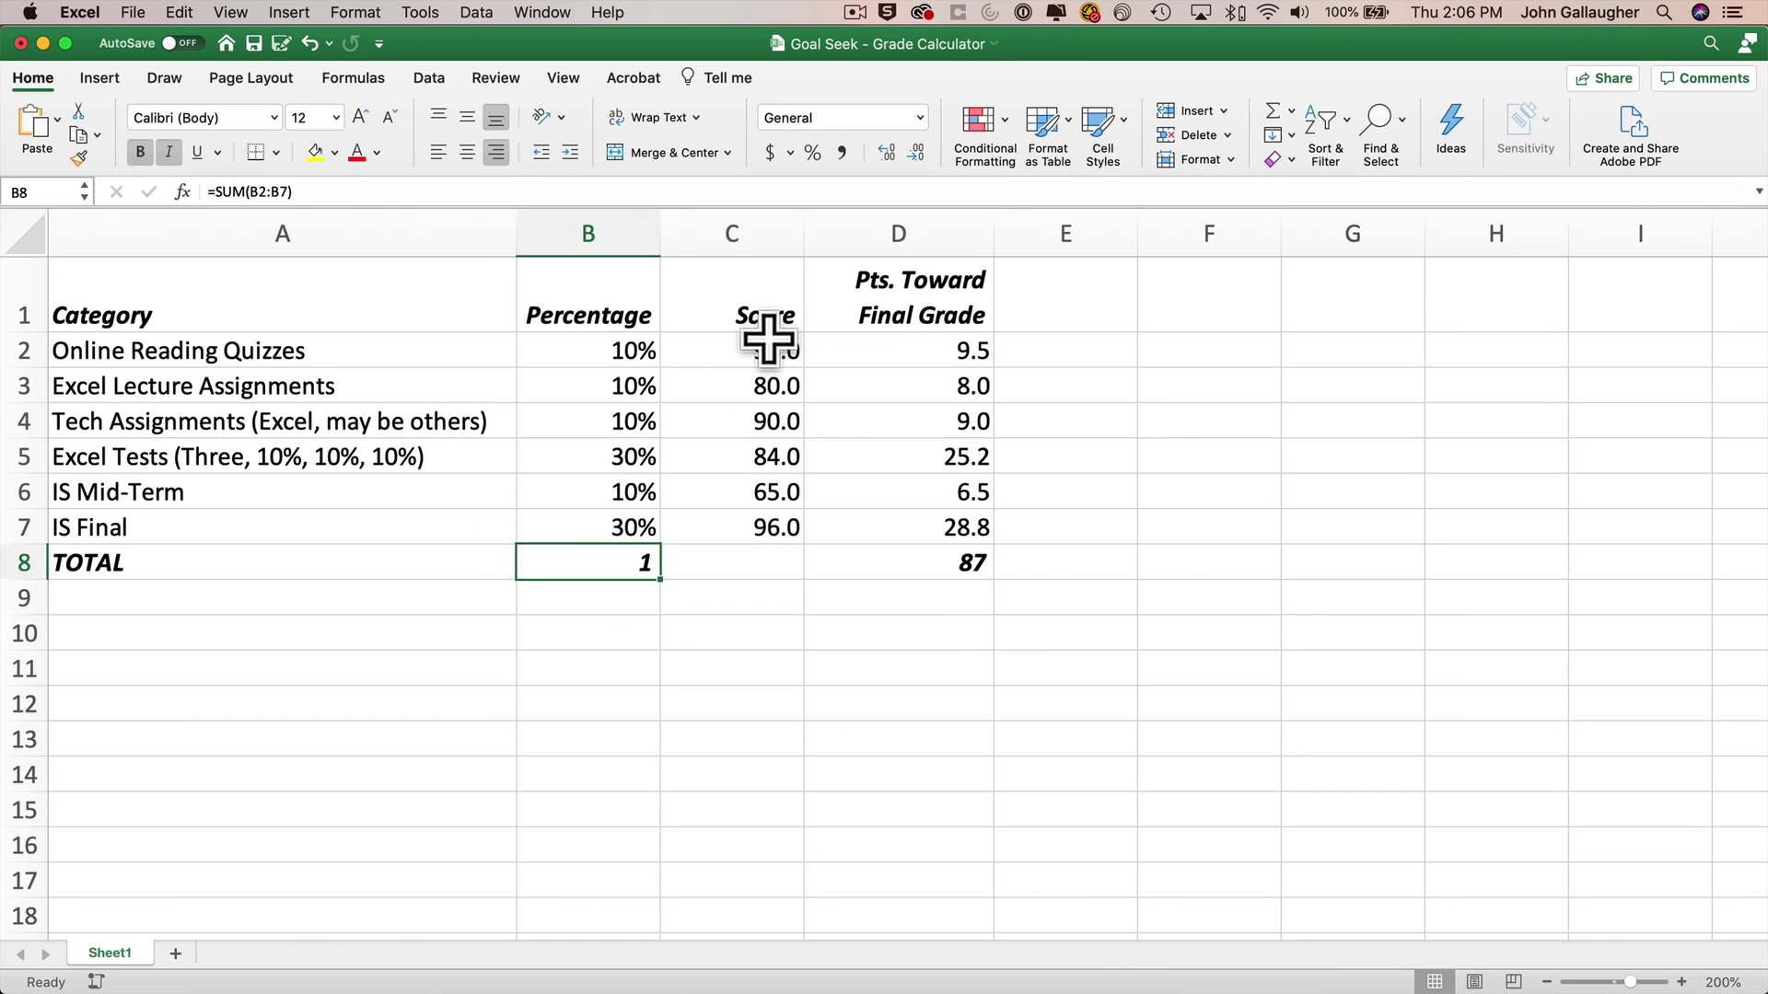
click(813, 152)
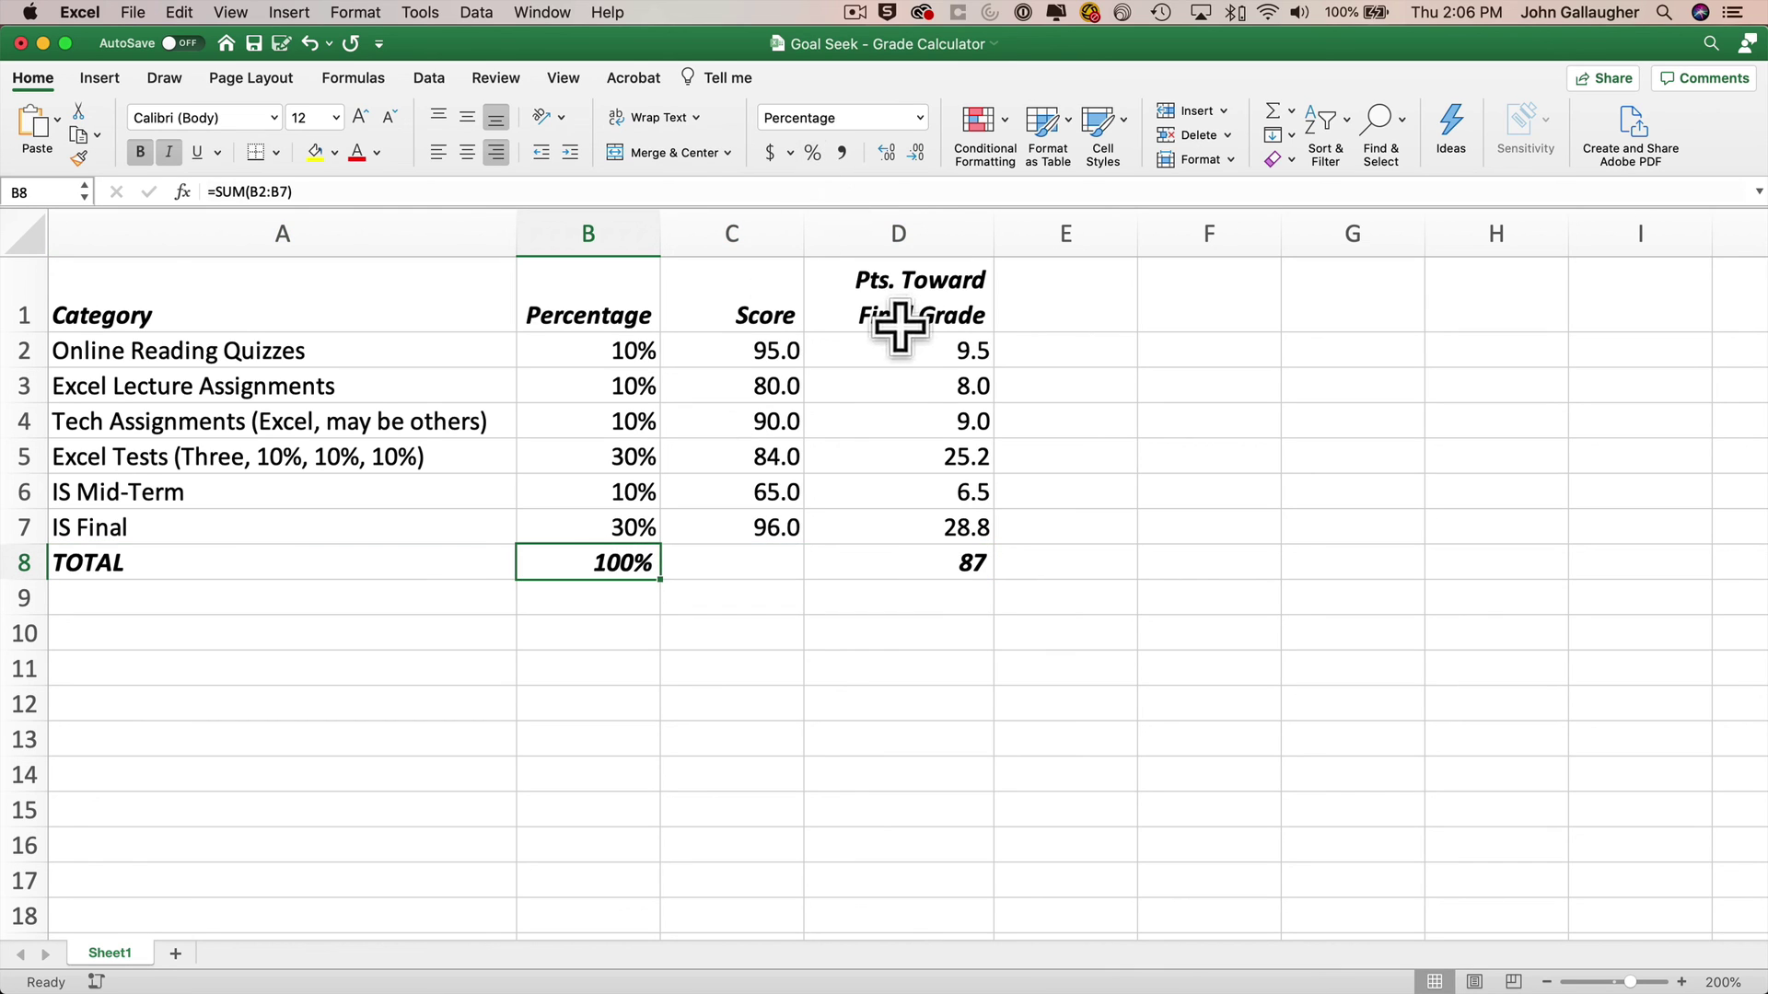
click(959, 557)
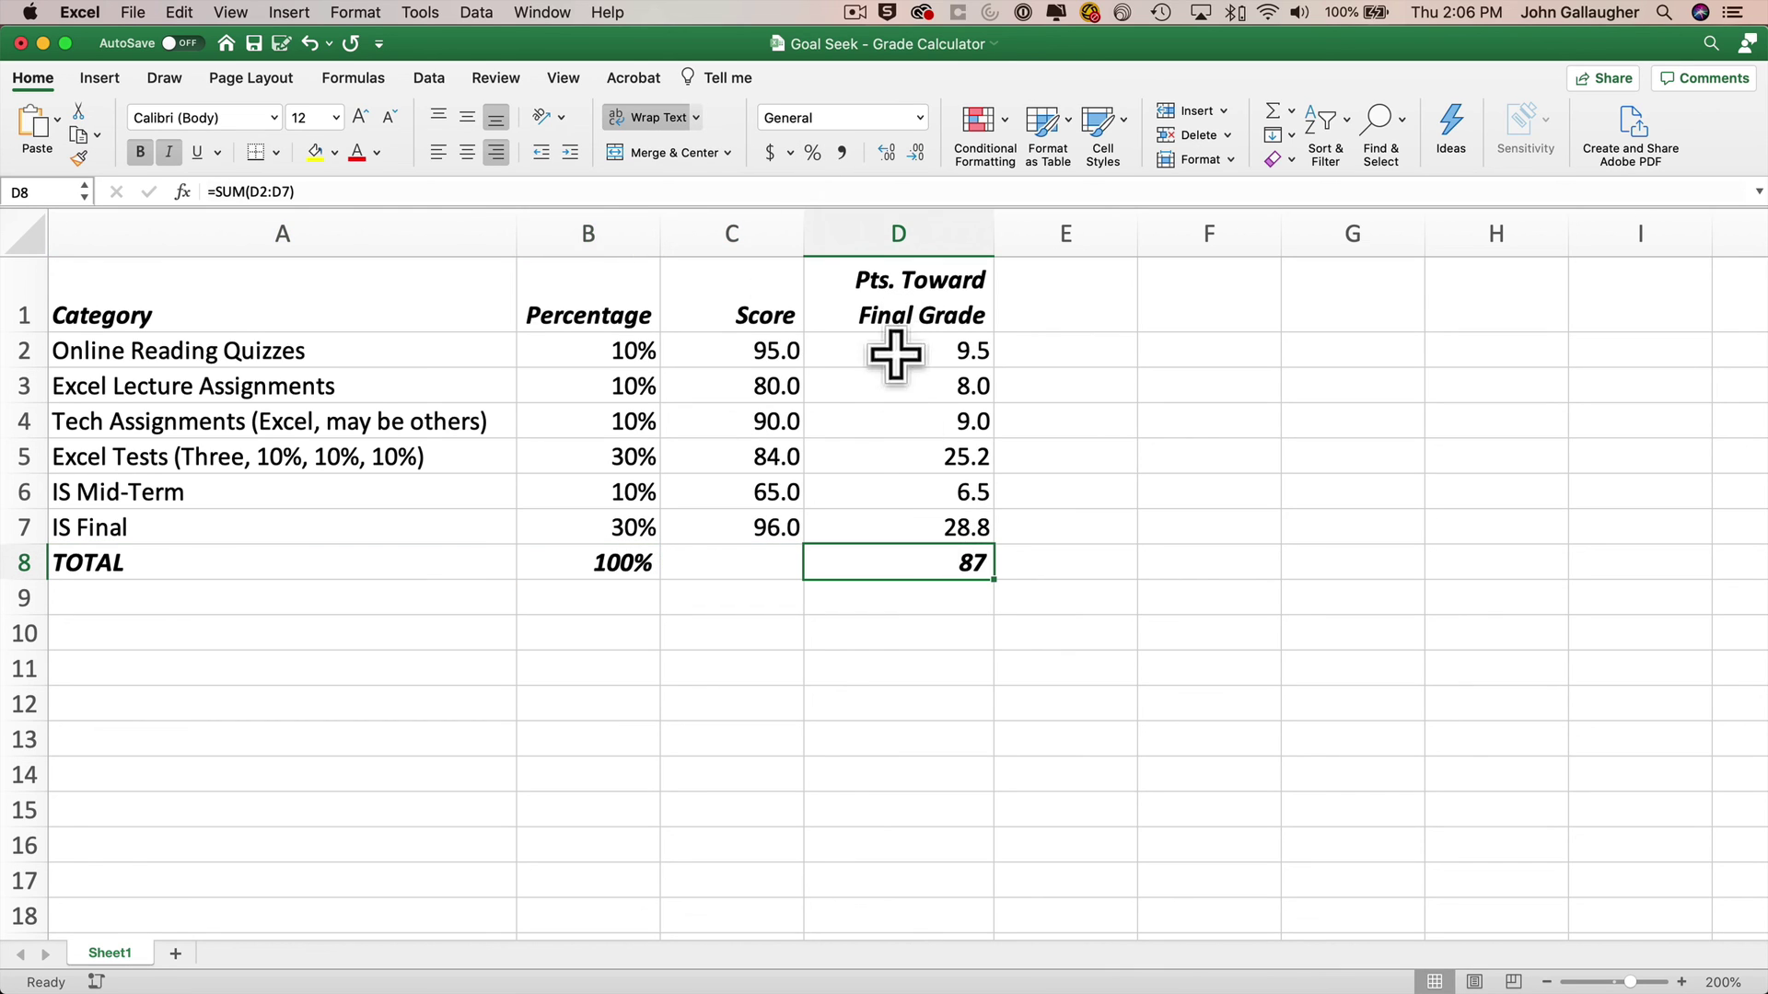
click(887, 152)
Add a bottom double border under the header row A1:D1.
drag(930, 299, 323, 264)
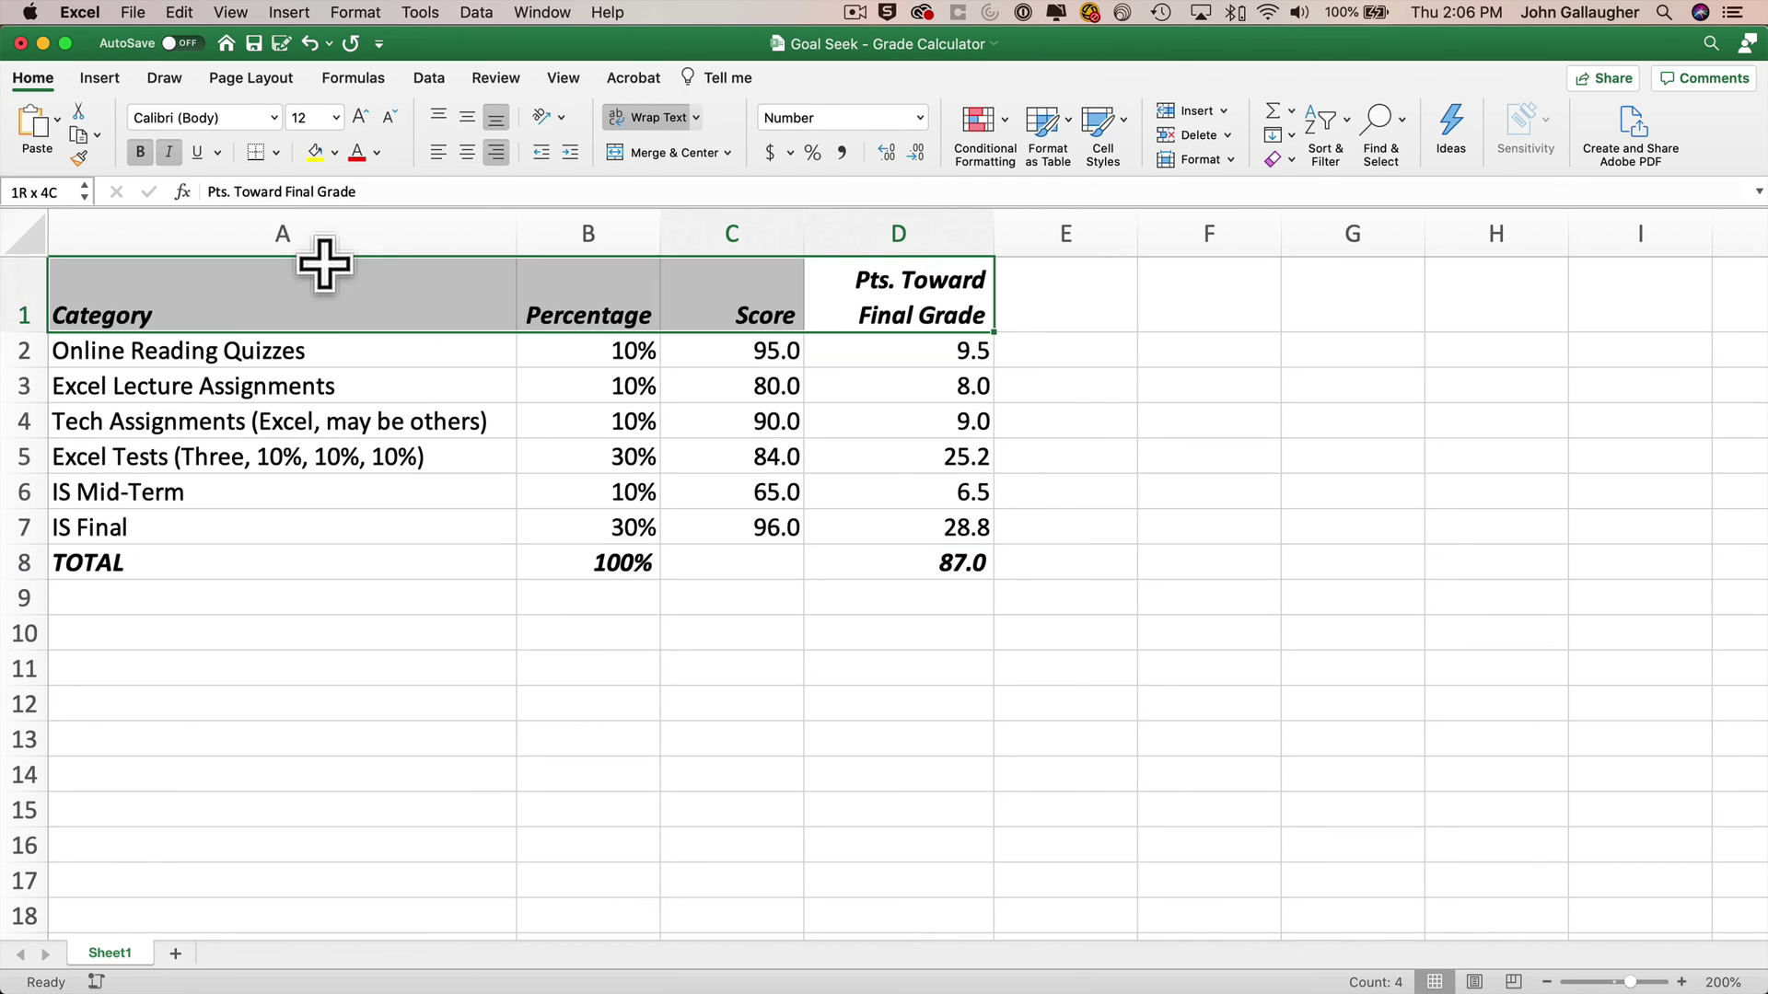
click(276, 153)
click(471, 453)
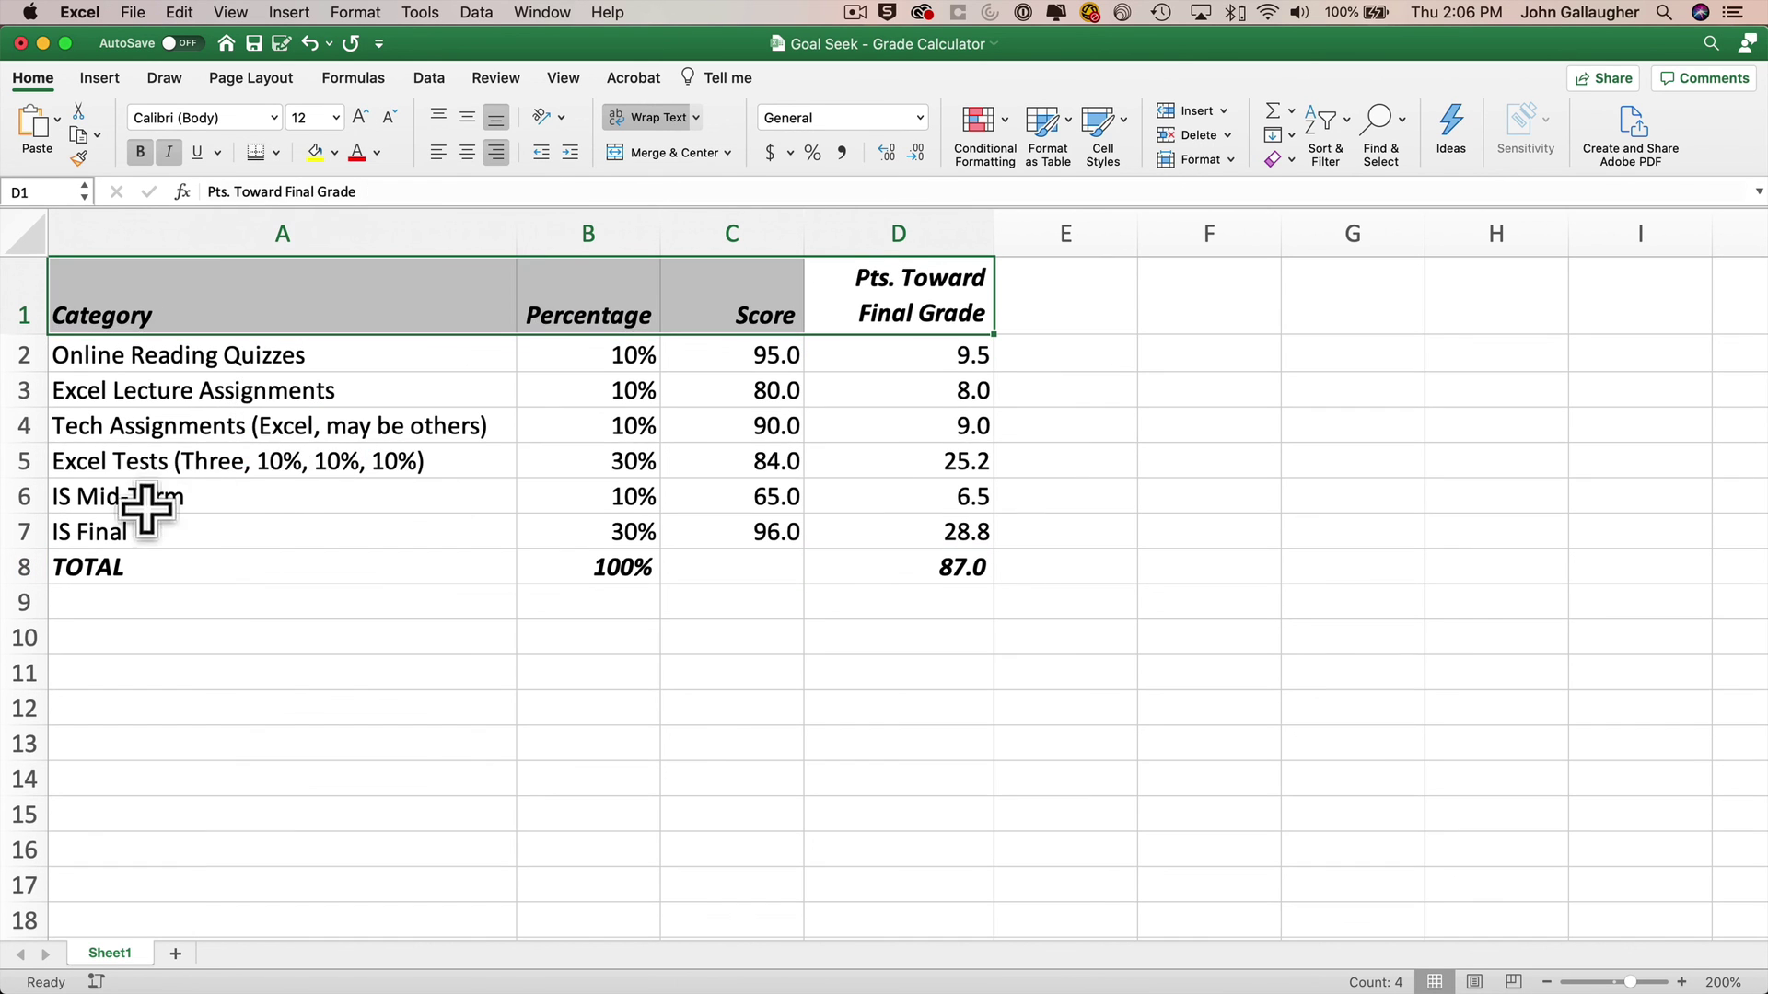
Add a single bottom border under the IS Final row A7:D7.
drag(146, 529, 916, 525)
click(276, 153)
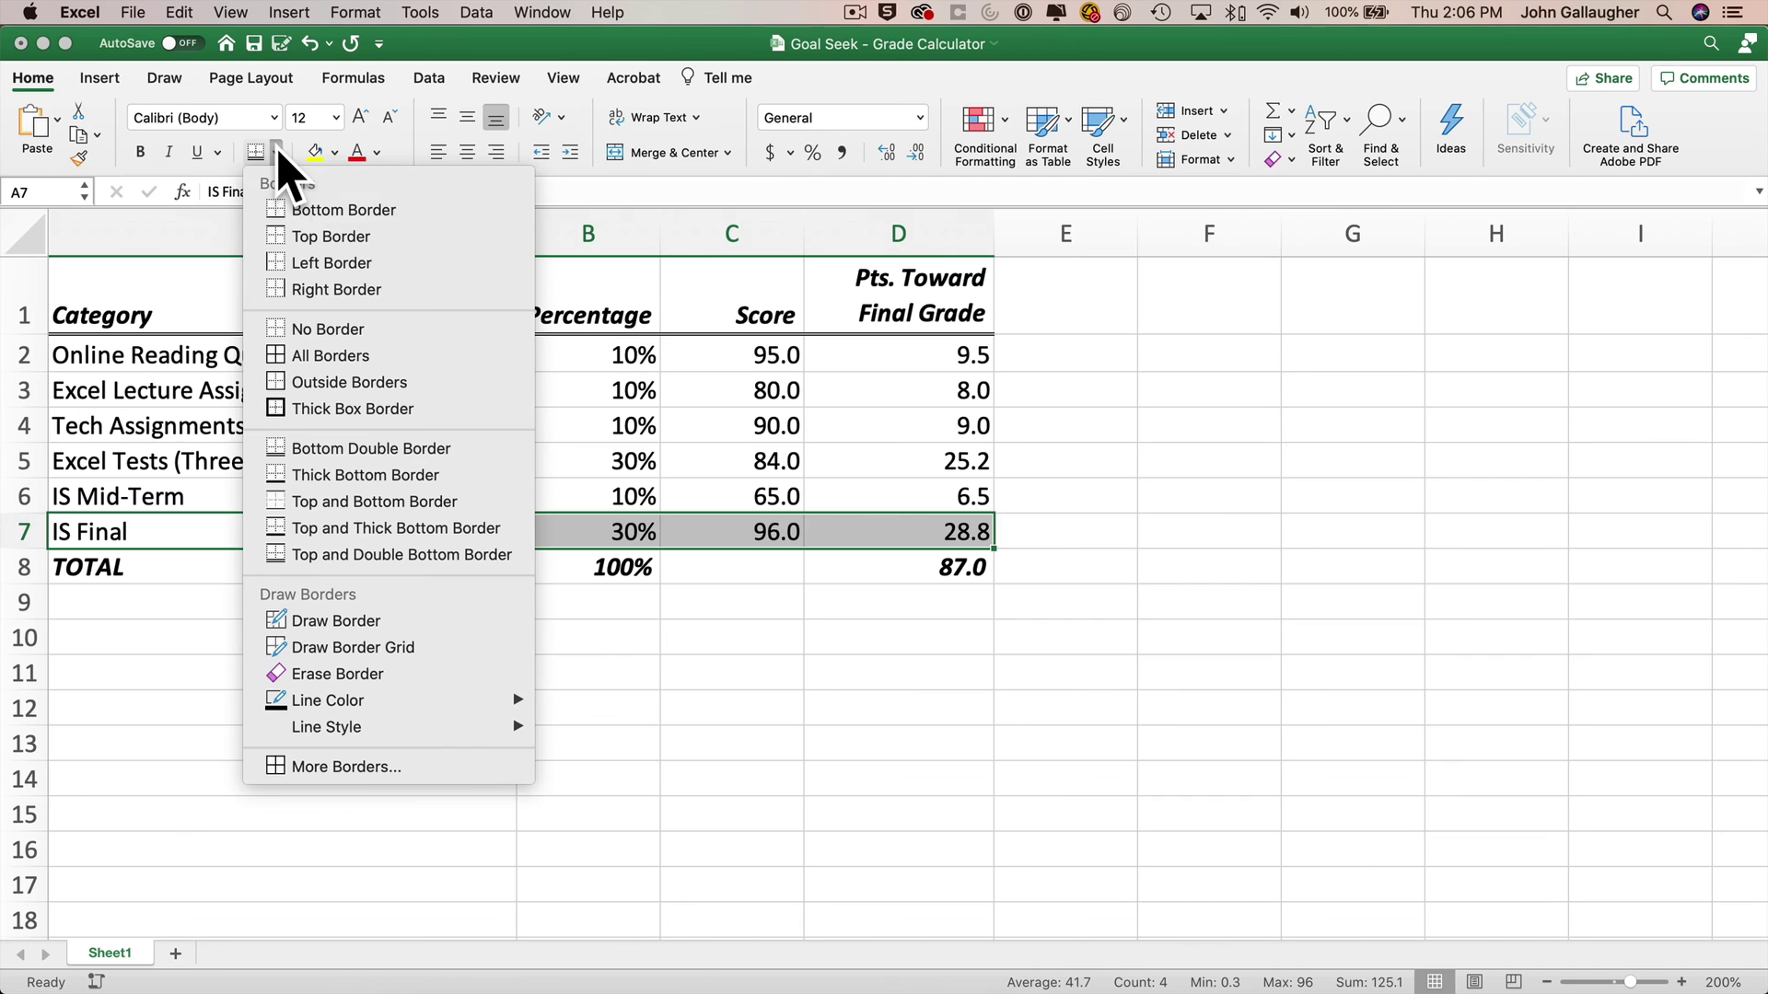
click(433, 212)
click(990, 716)
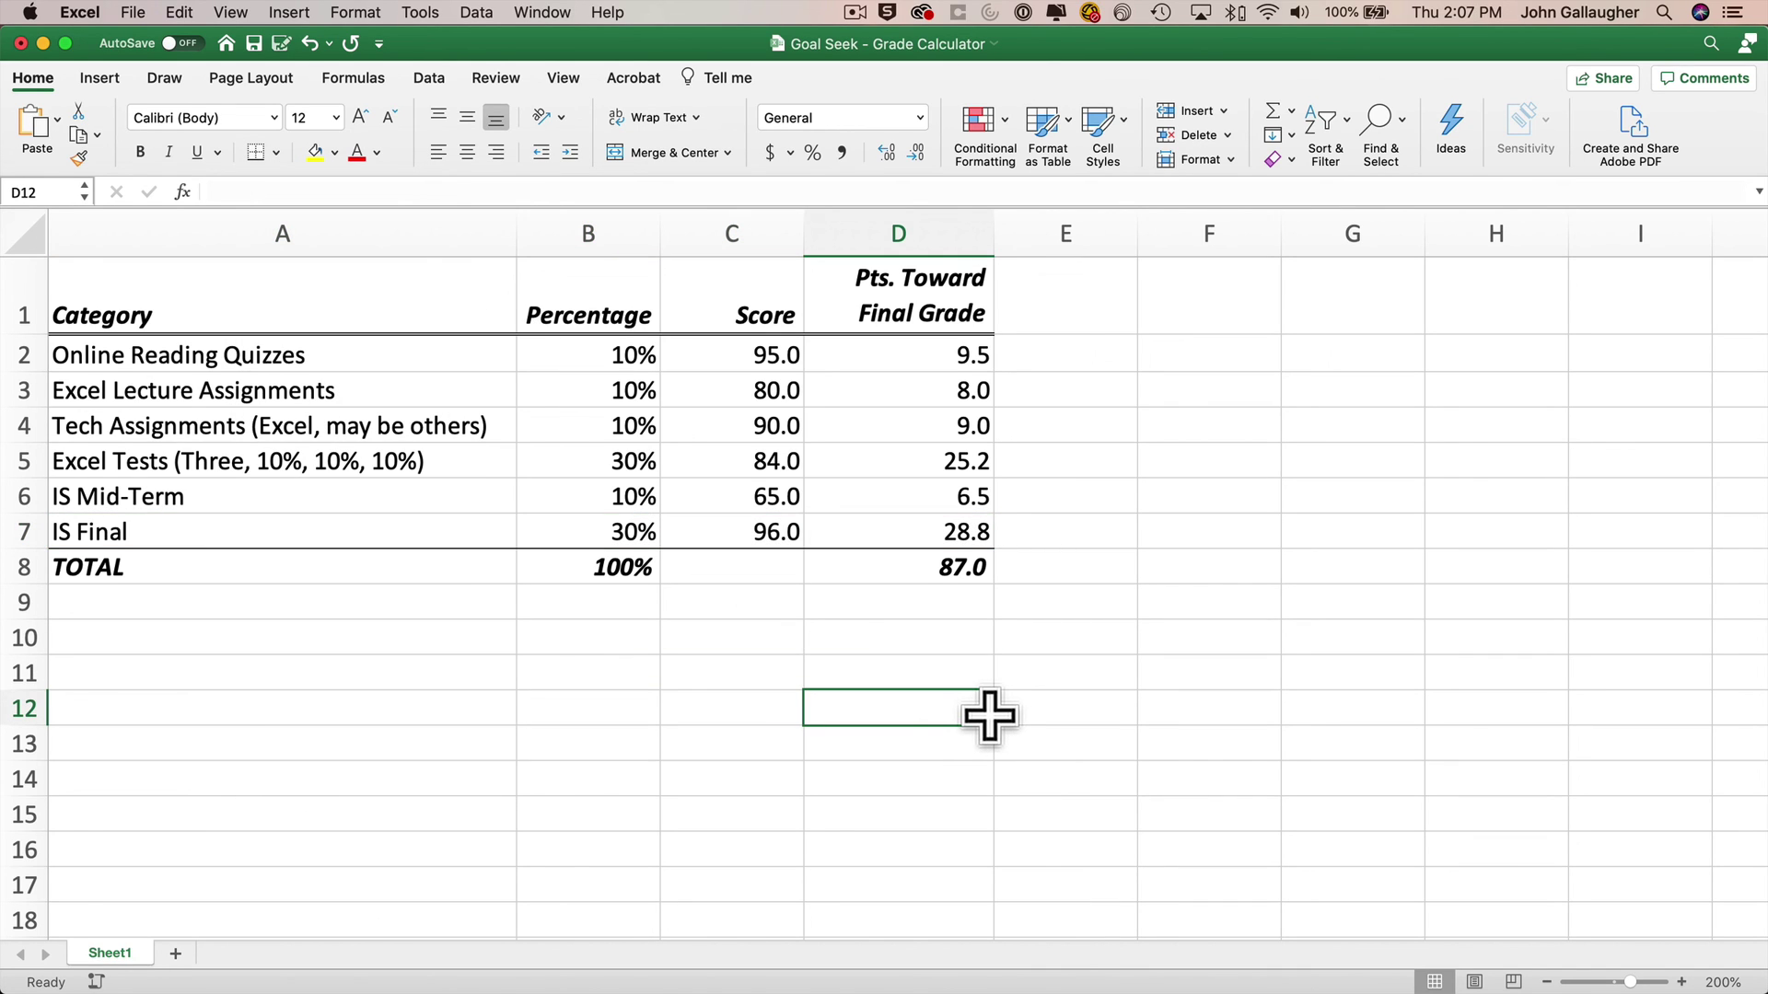
click(329, 644)
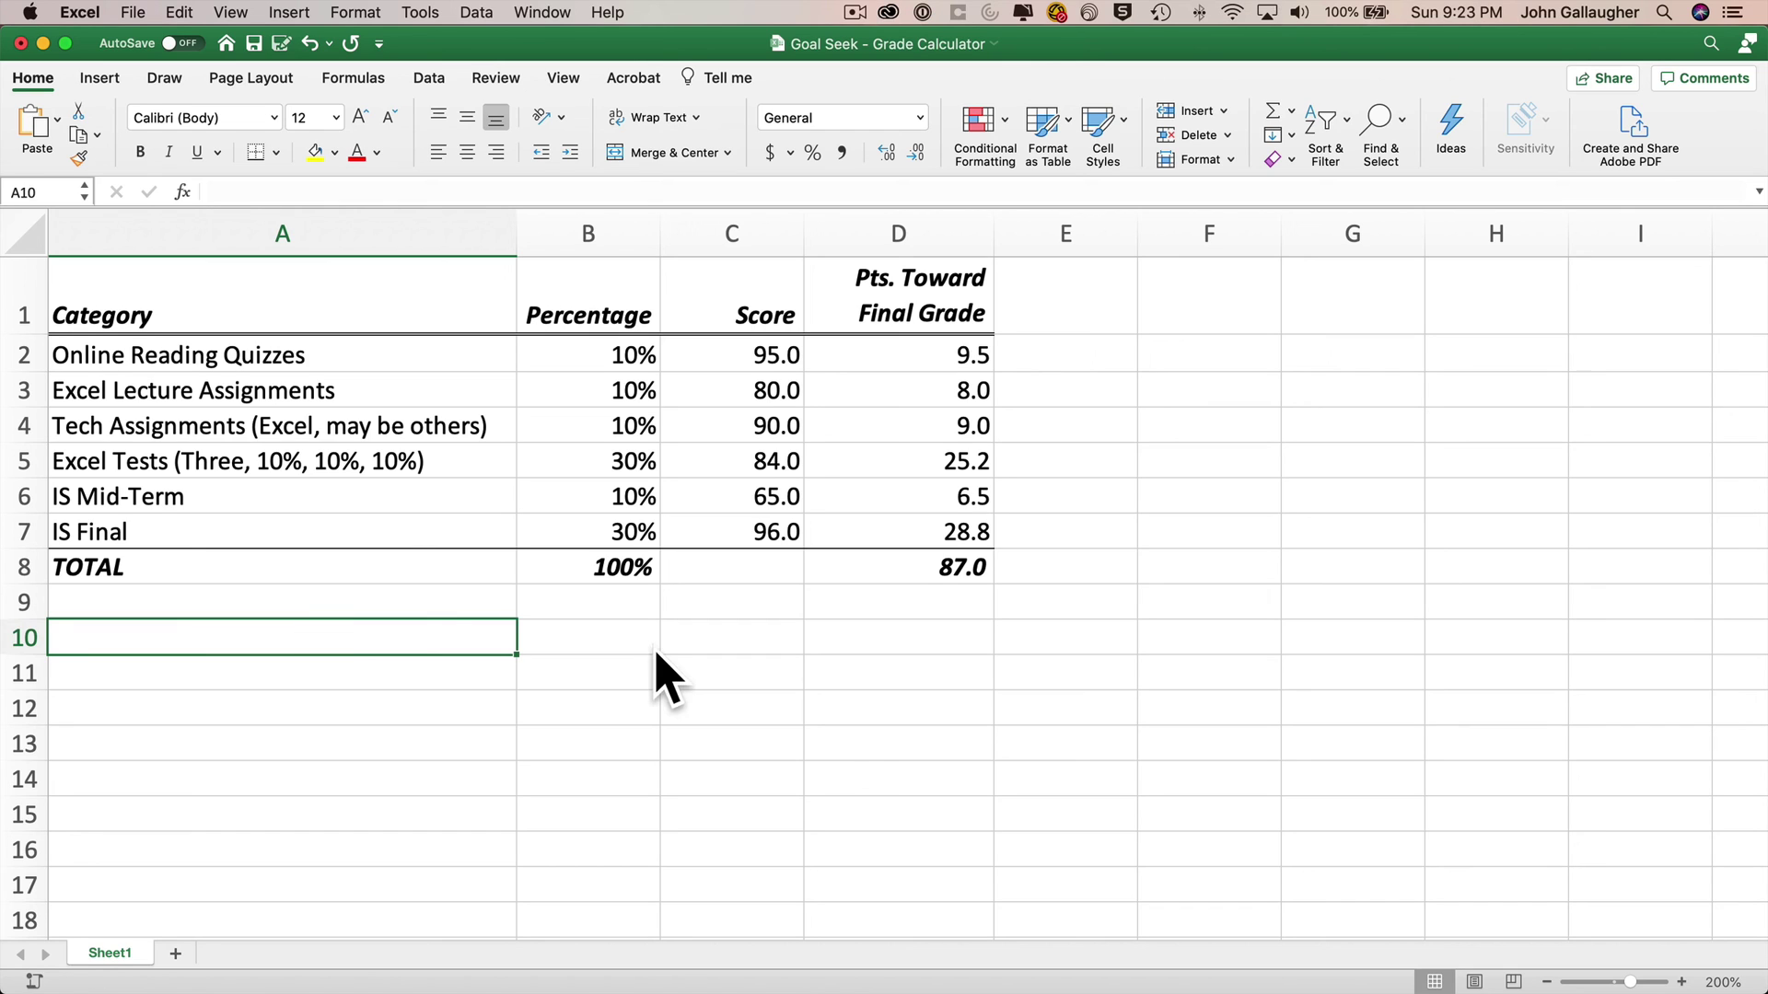
Type 'Exam score needed for B (83)' in A10 and 'Exam score needed for A- (90)' in A11.
text(Exam score)
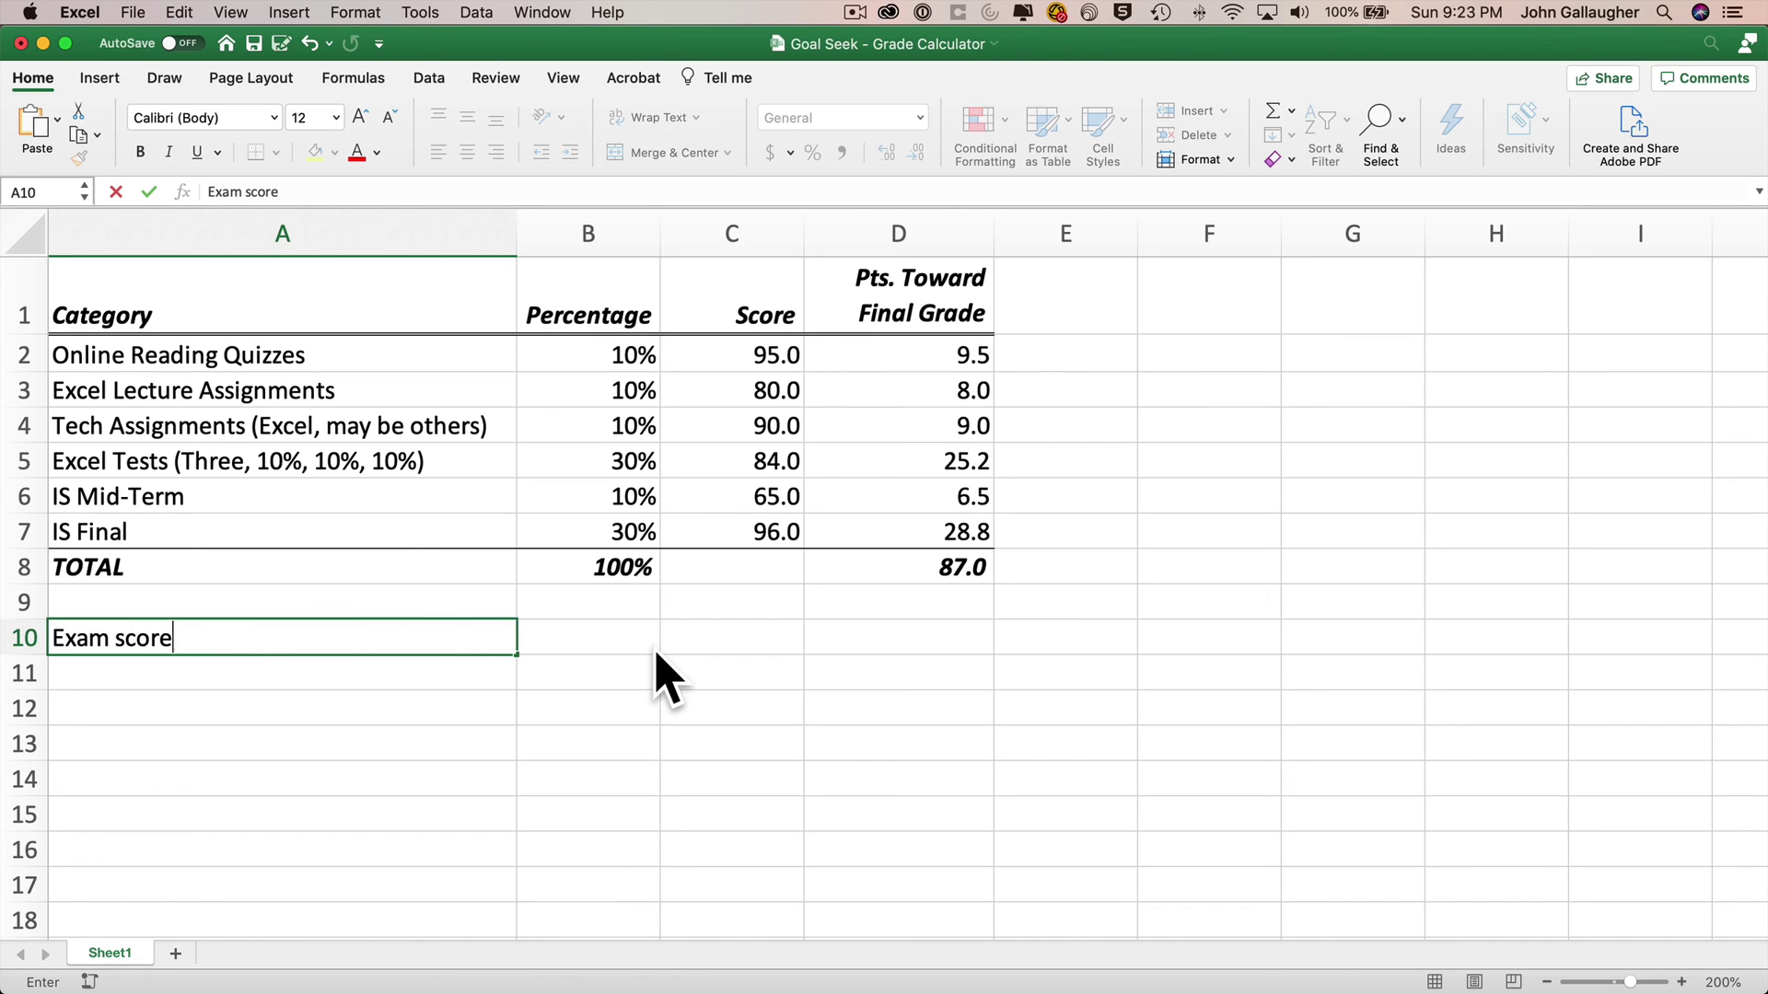
text( needed for B)
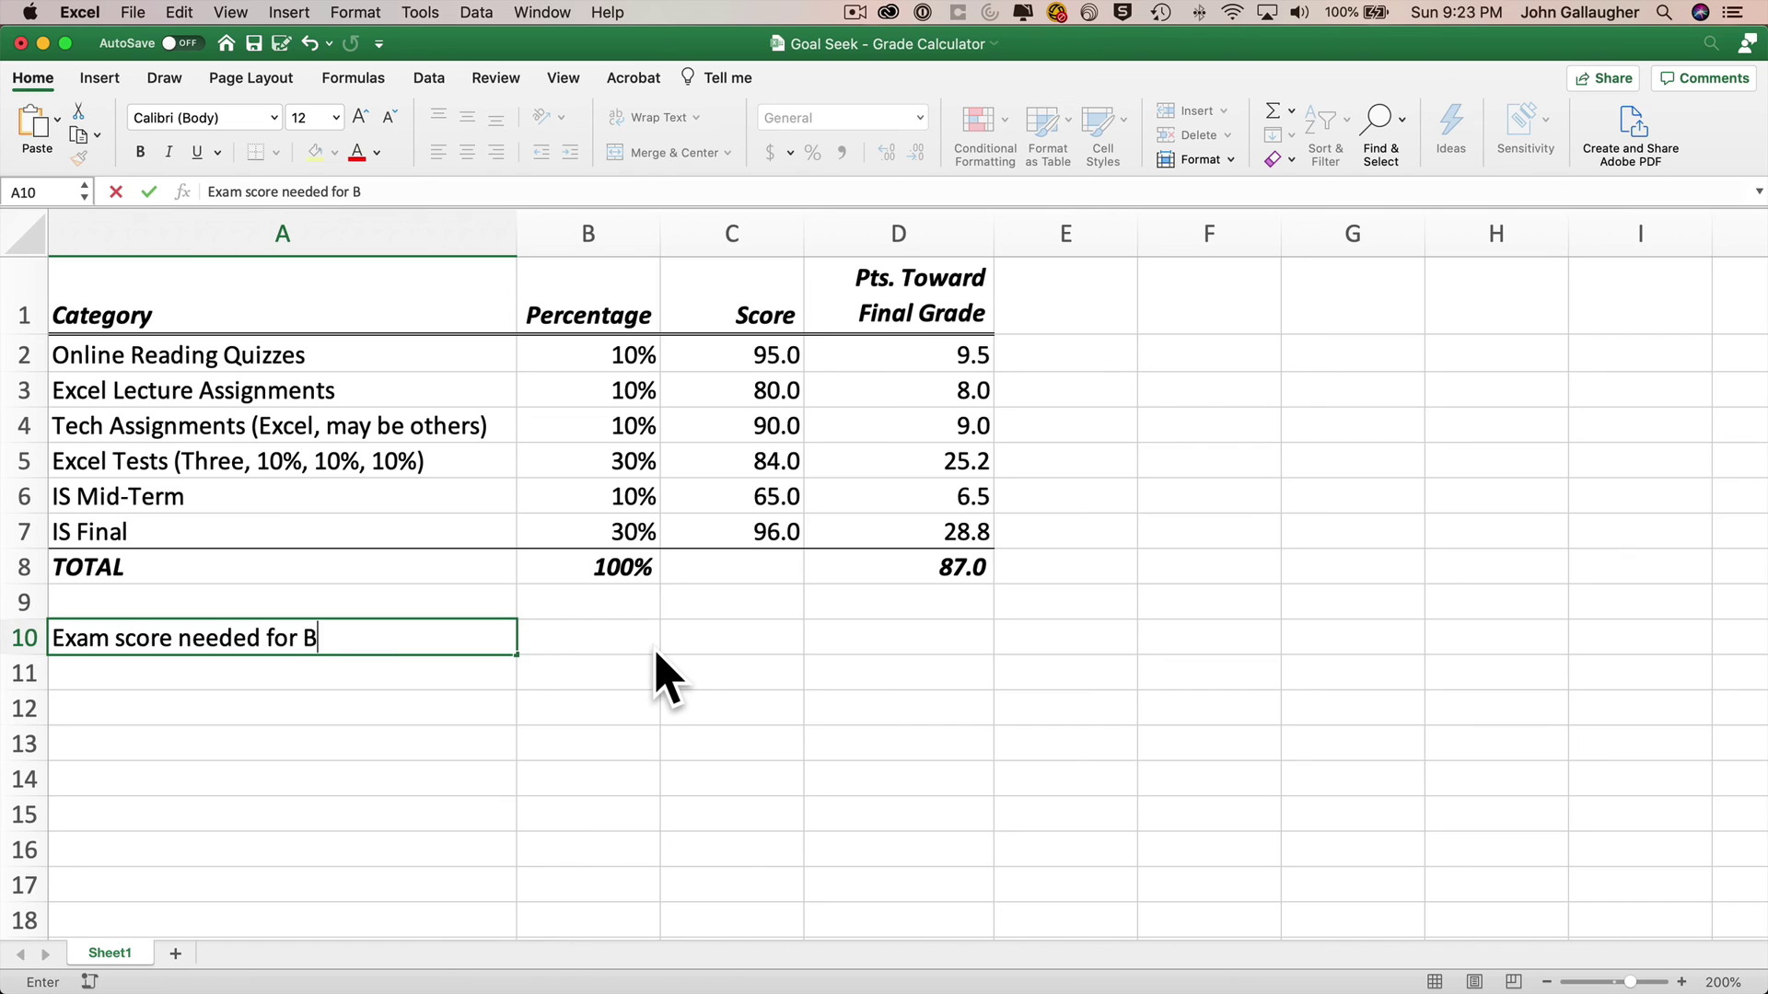
text( (83))
key(Return)
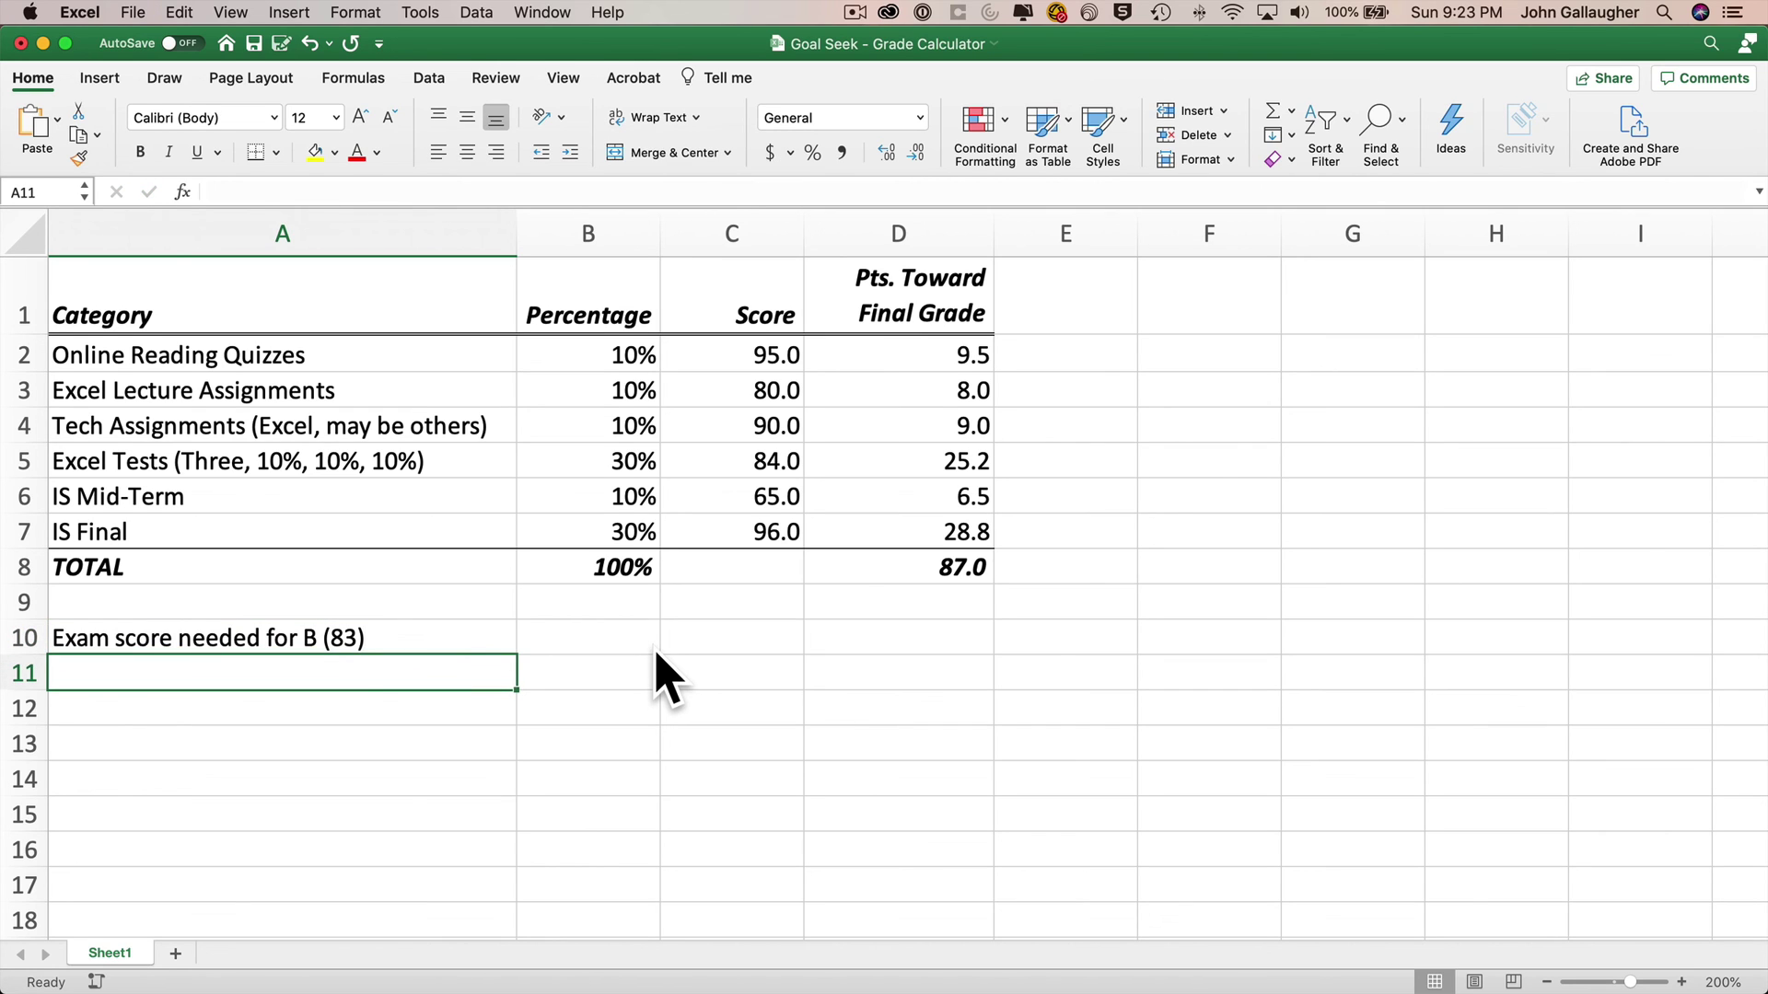
text(Exam score neede)
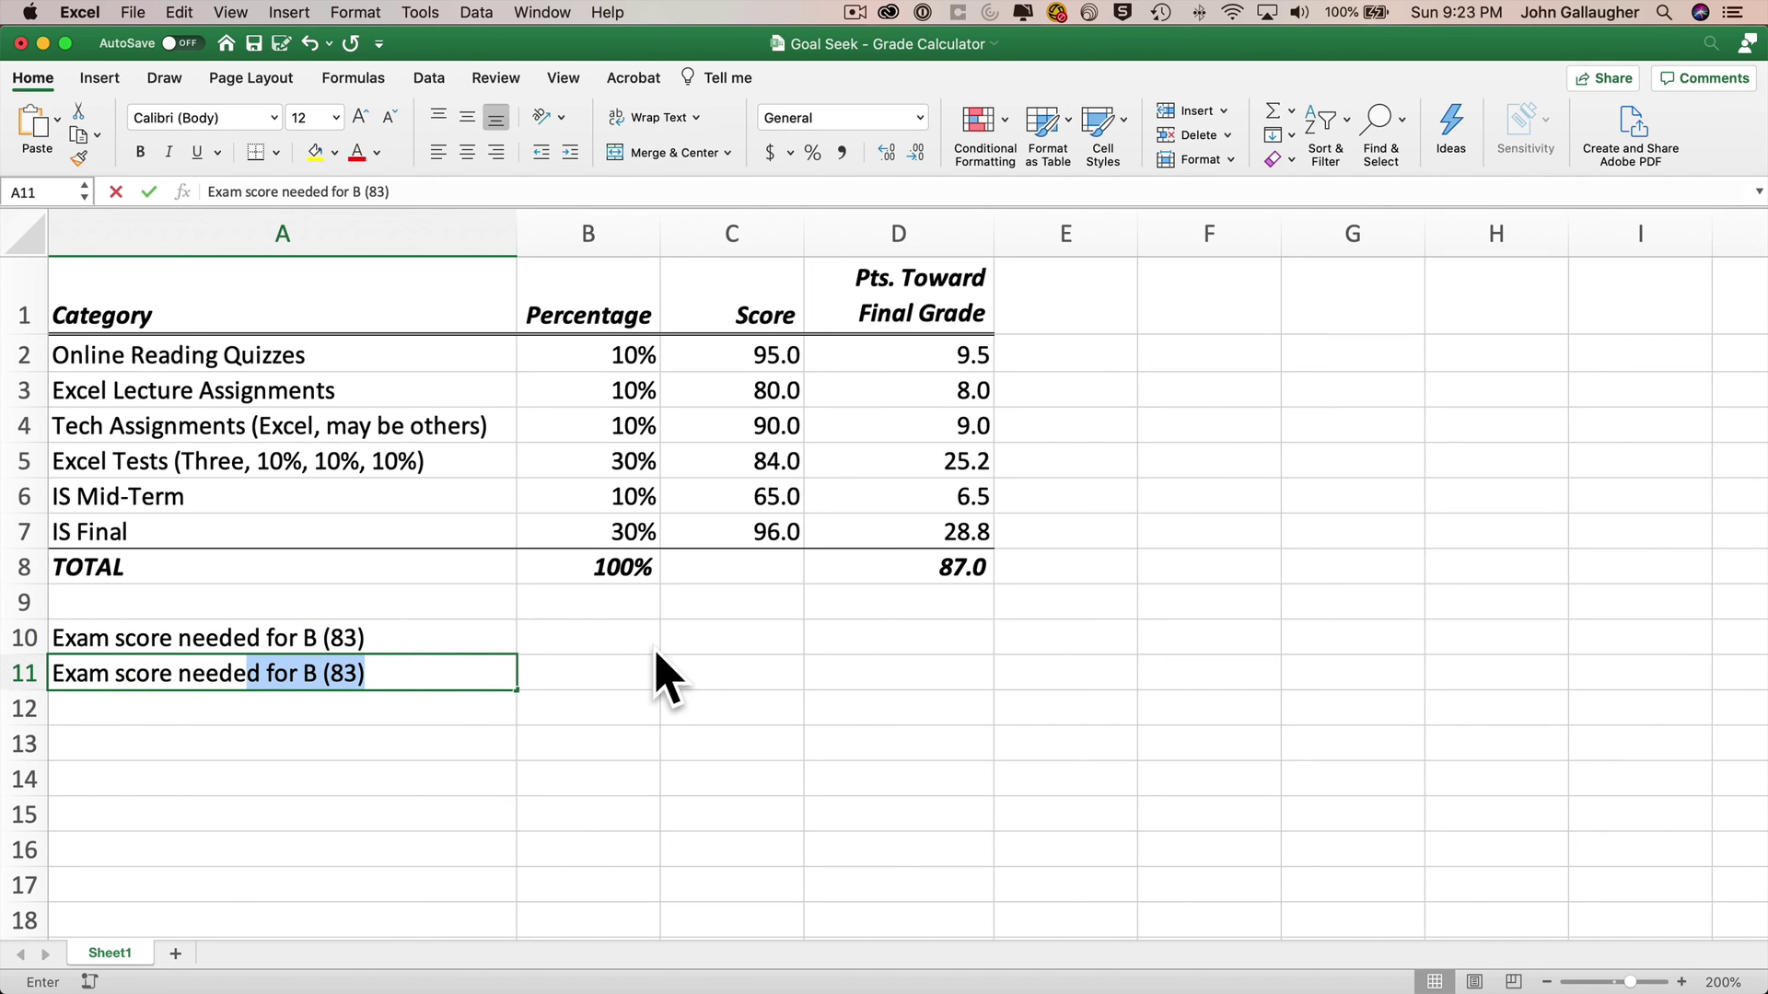
text(d for A- ()
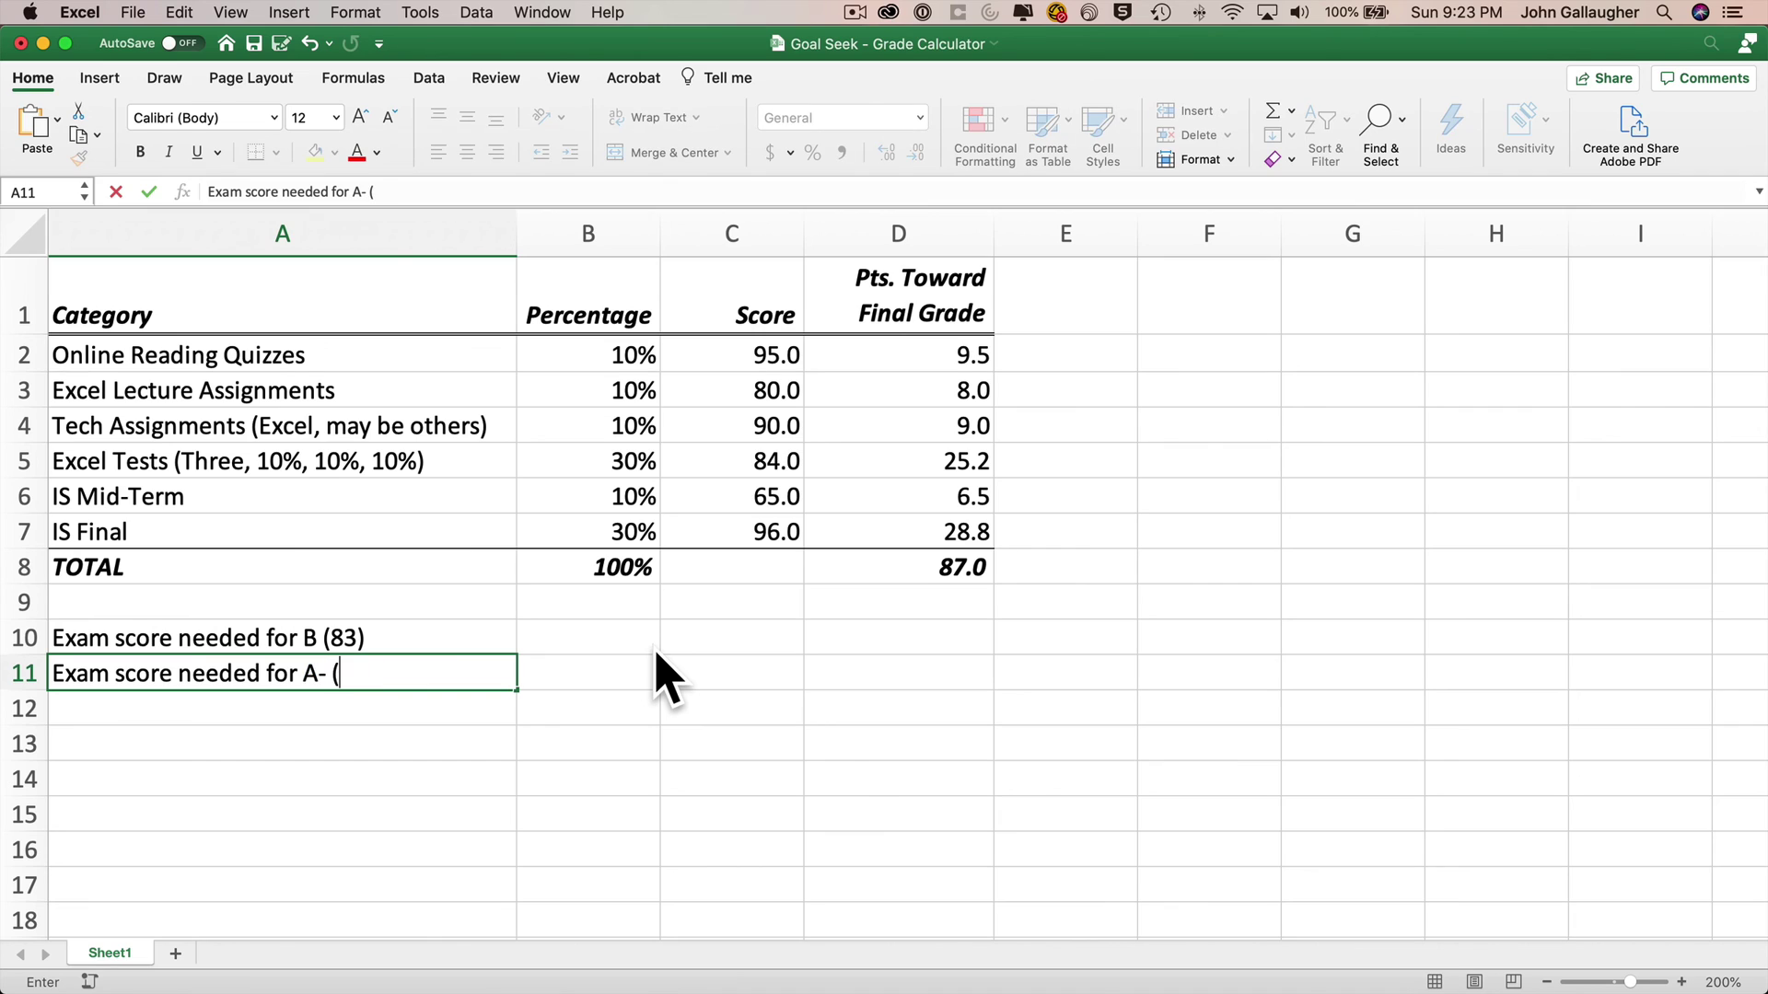
text(90))
drag(632, 633, 632, 671)
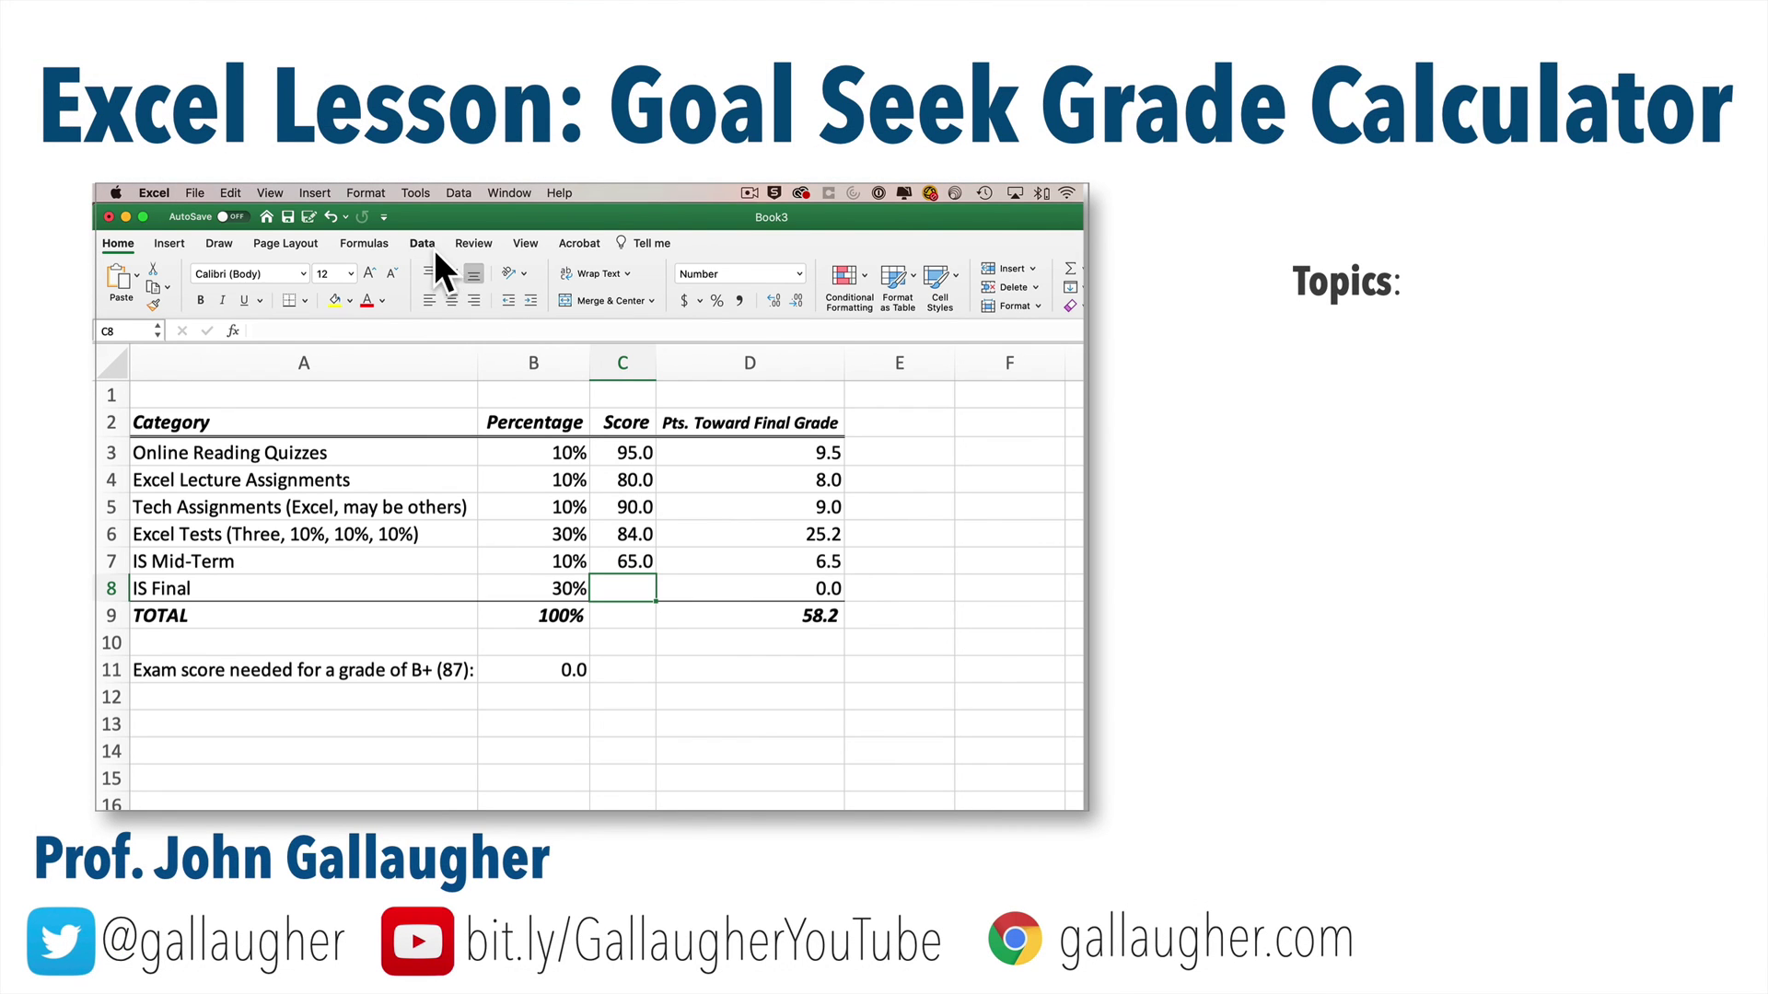
Run Goal Seek setting D9 to 87 by changing the IS Final score in C8.
click(421, 245)
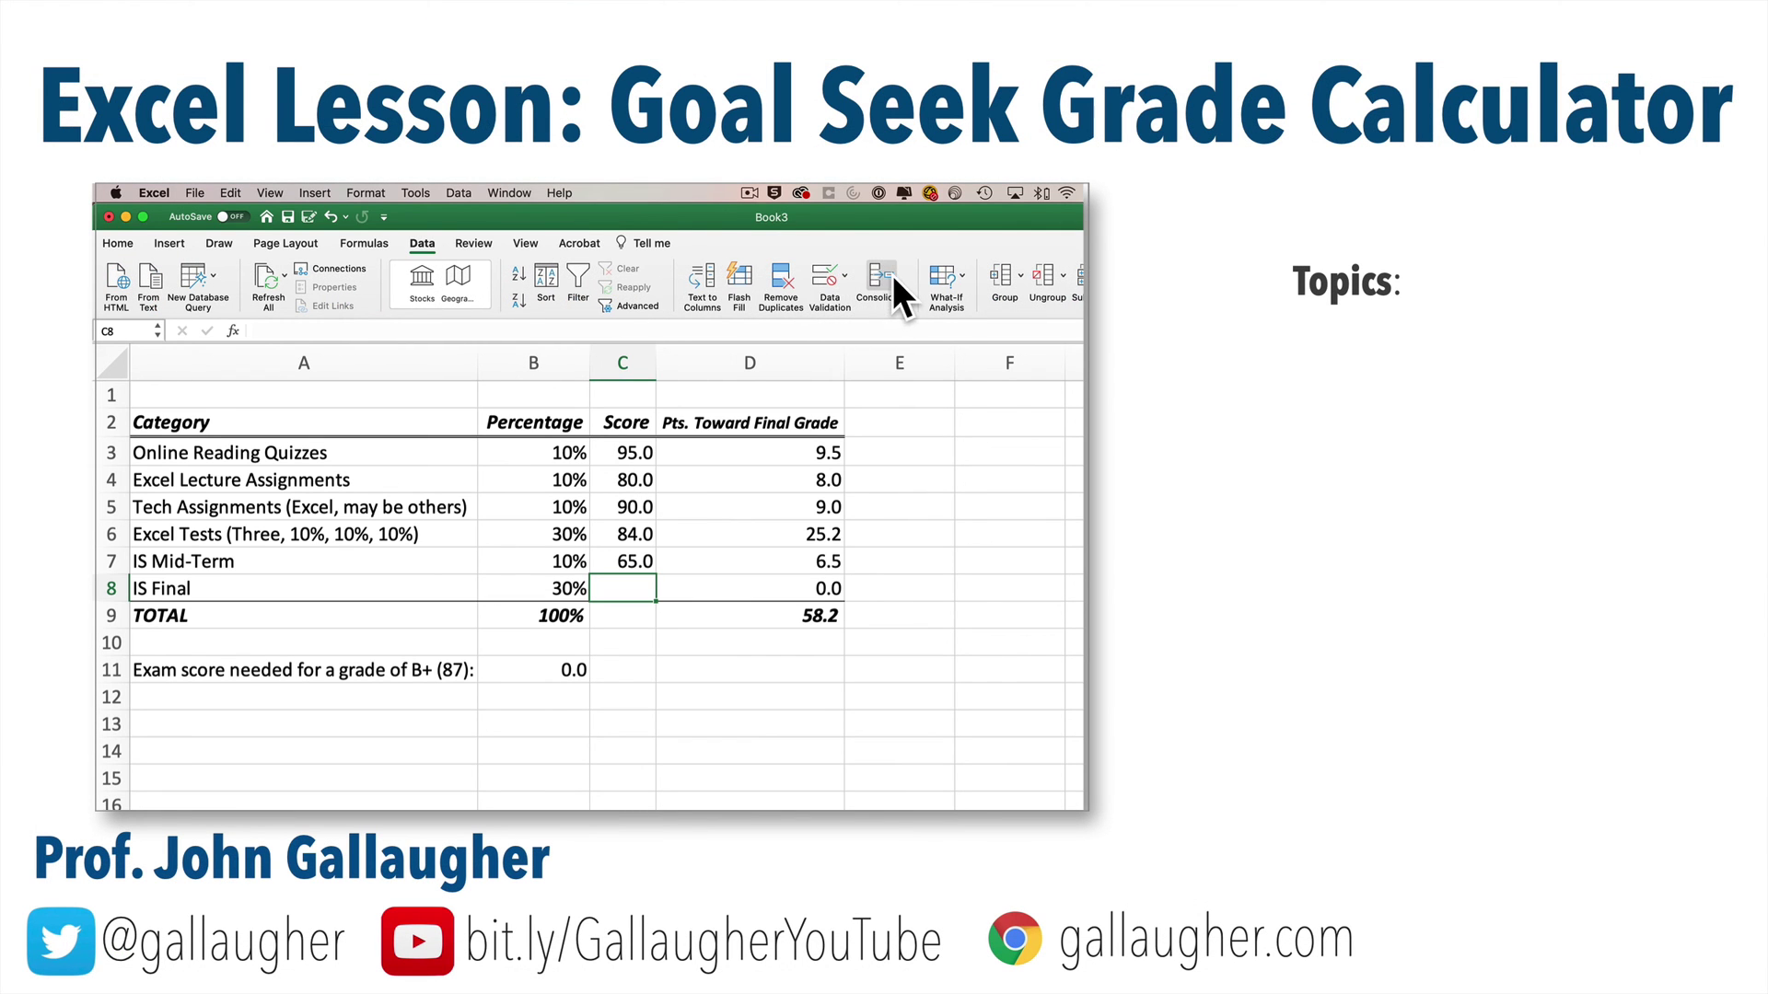
click(958, 273)
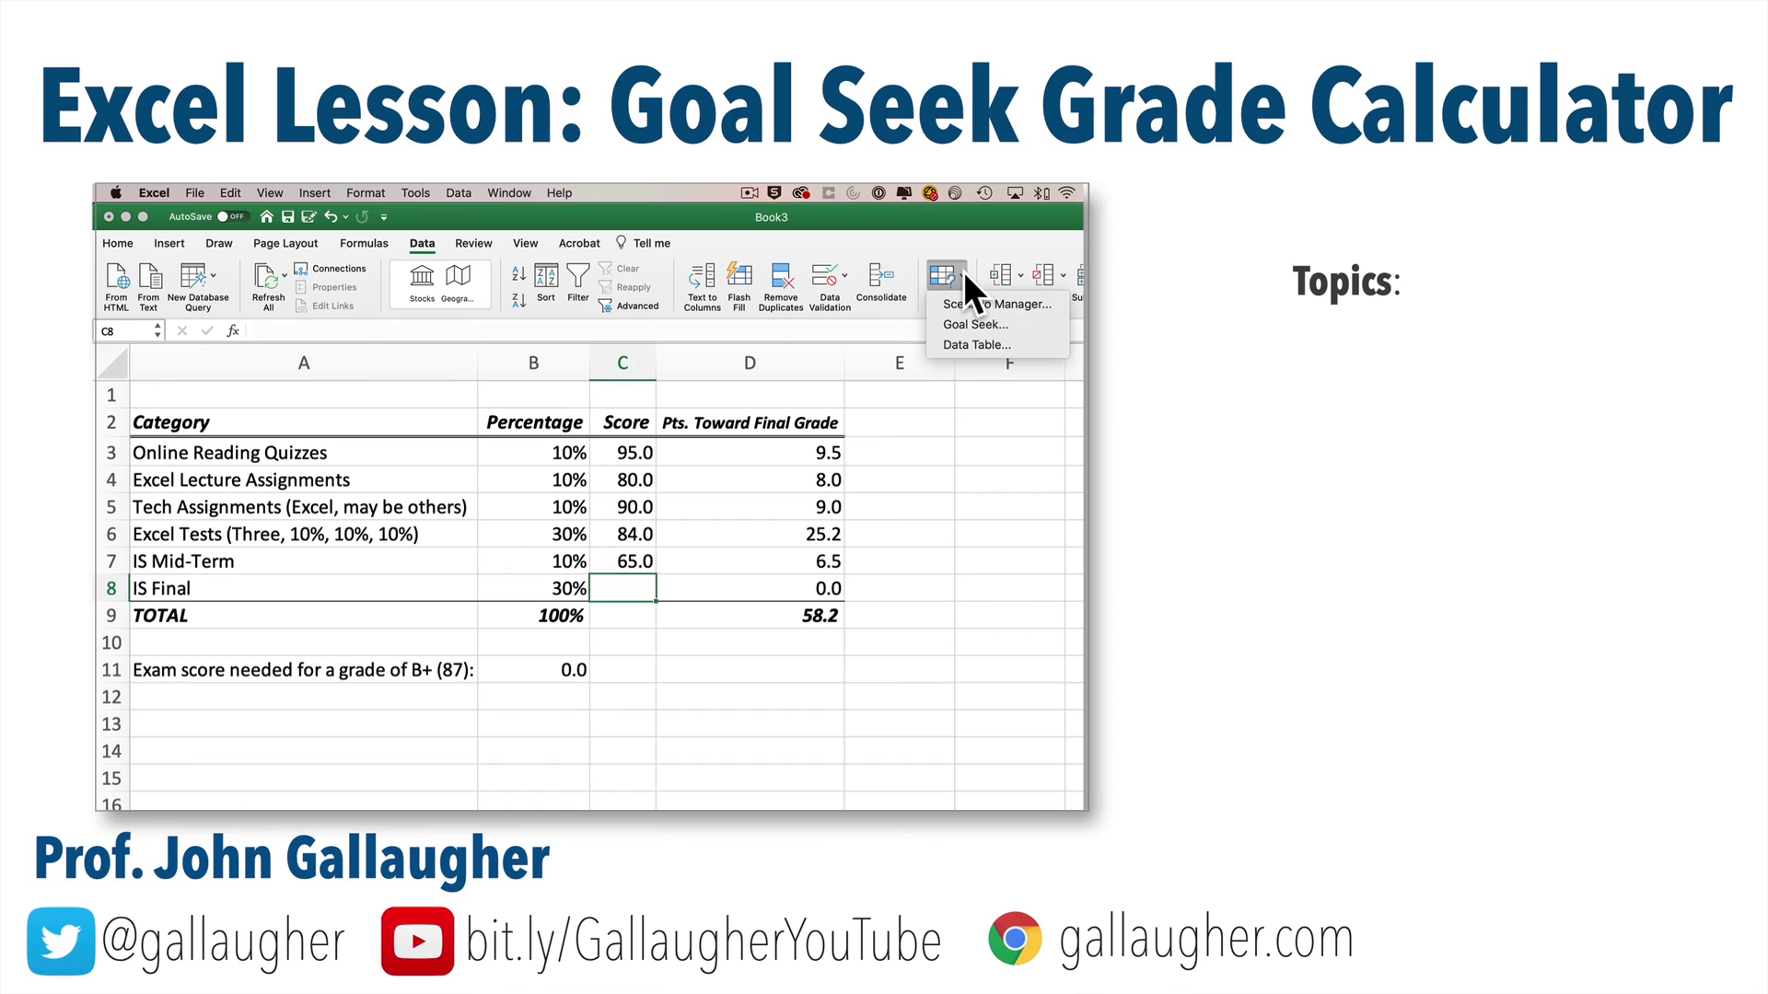
click(977, 330)
drag(851, 353, 831, 647)
click(819, 615)
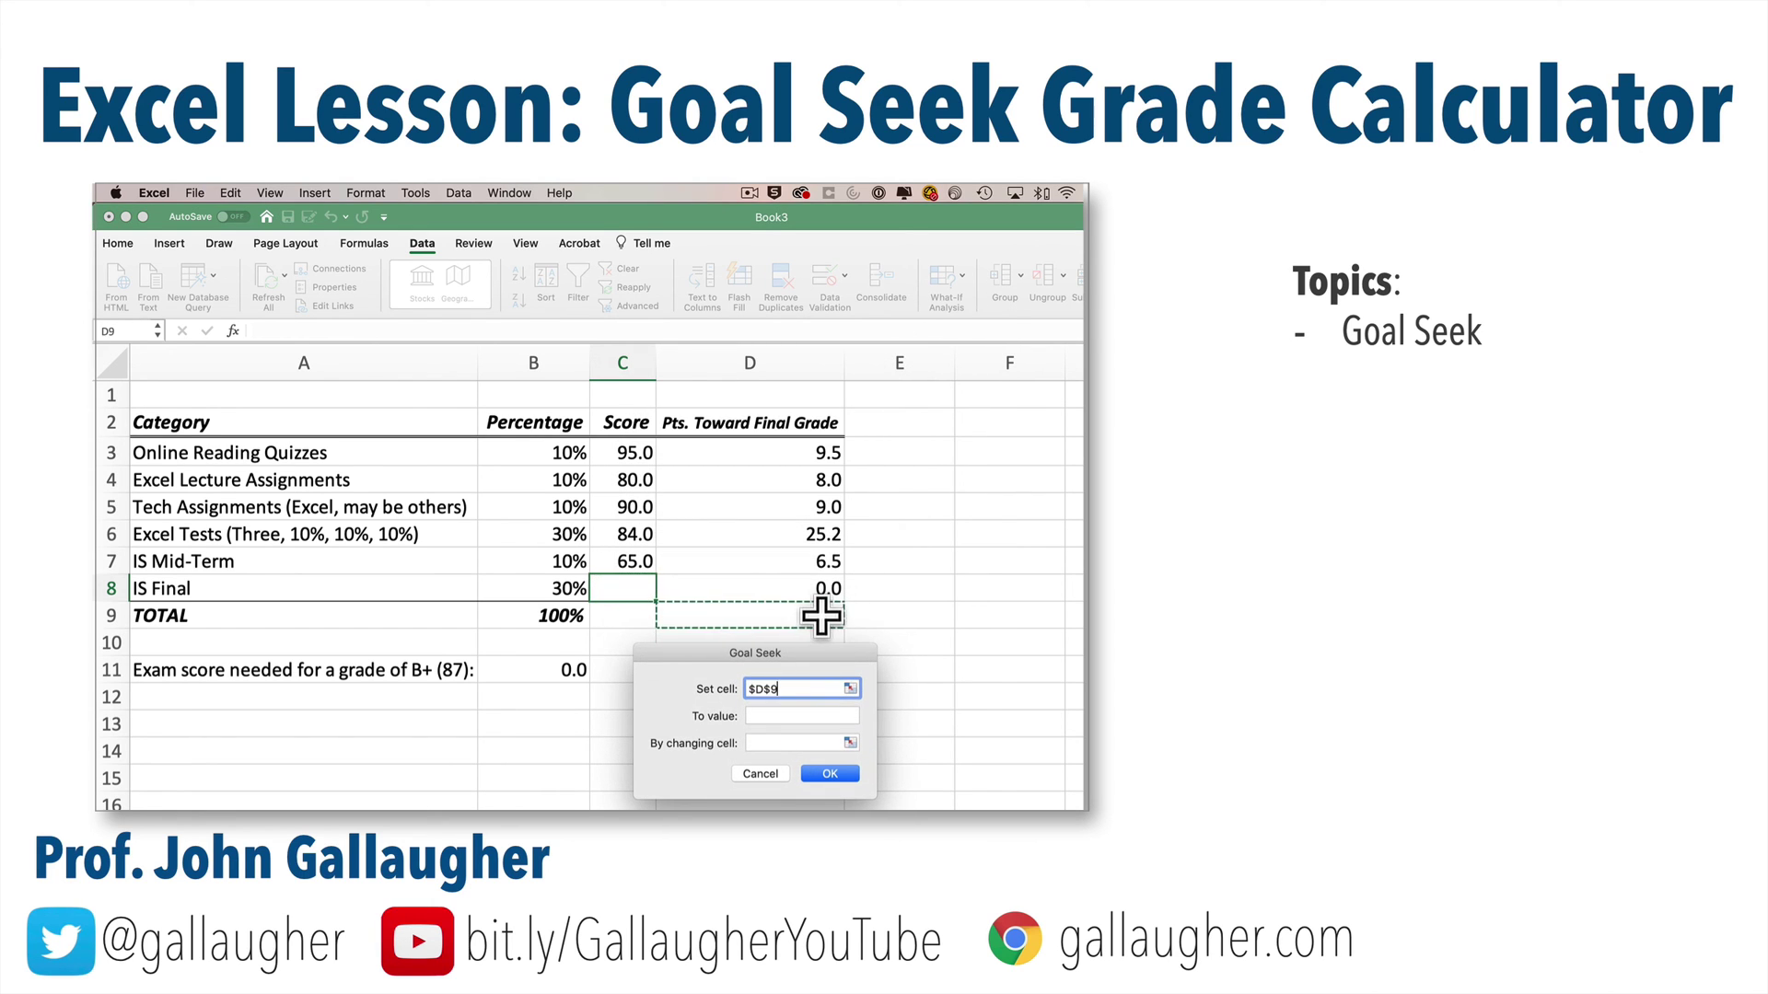
click(806, 715)
text(87)
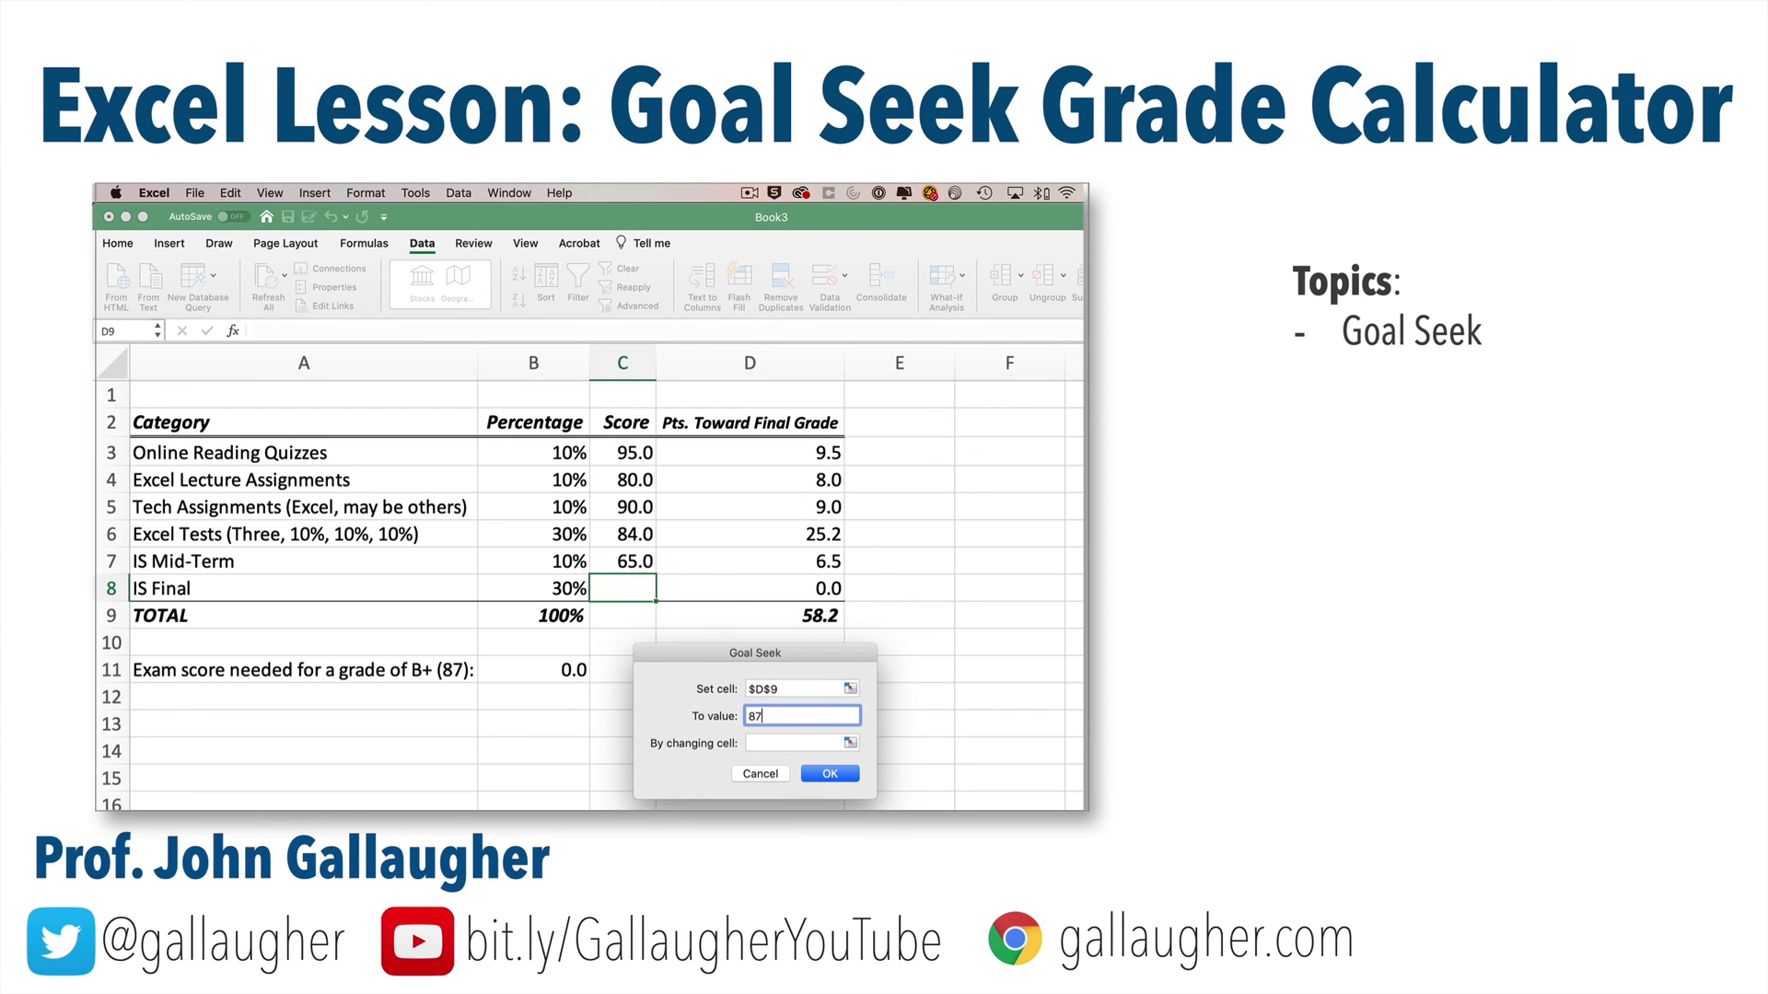
click(792, 744)
click(640, 591)
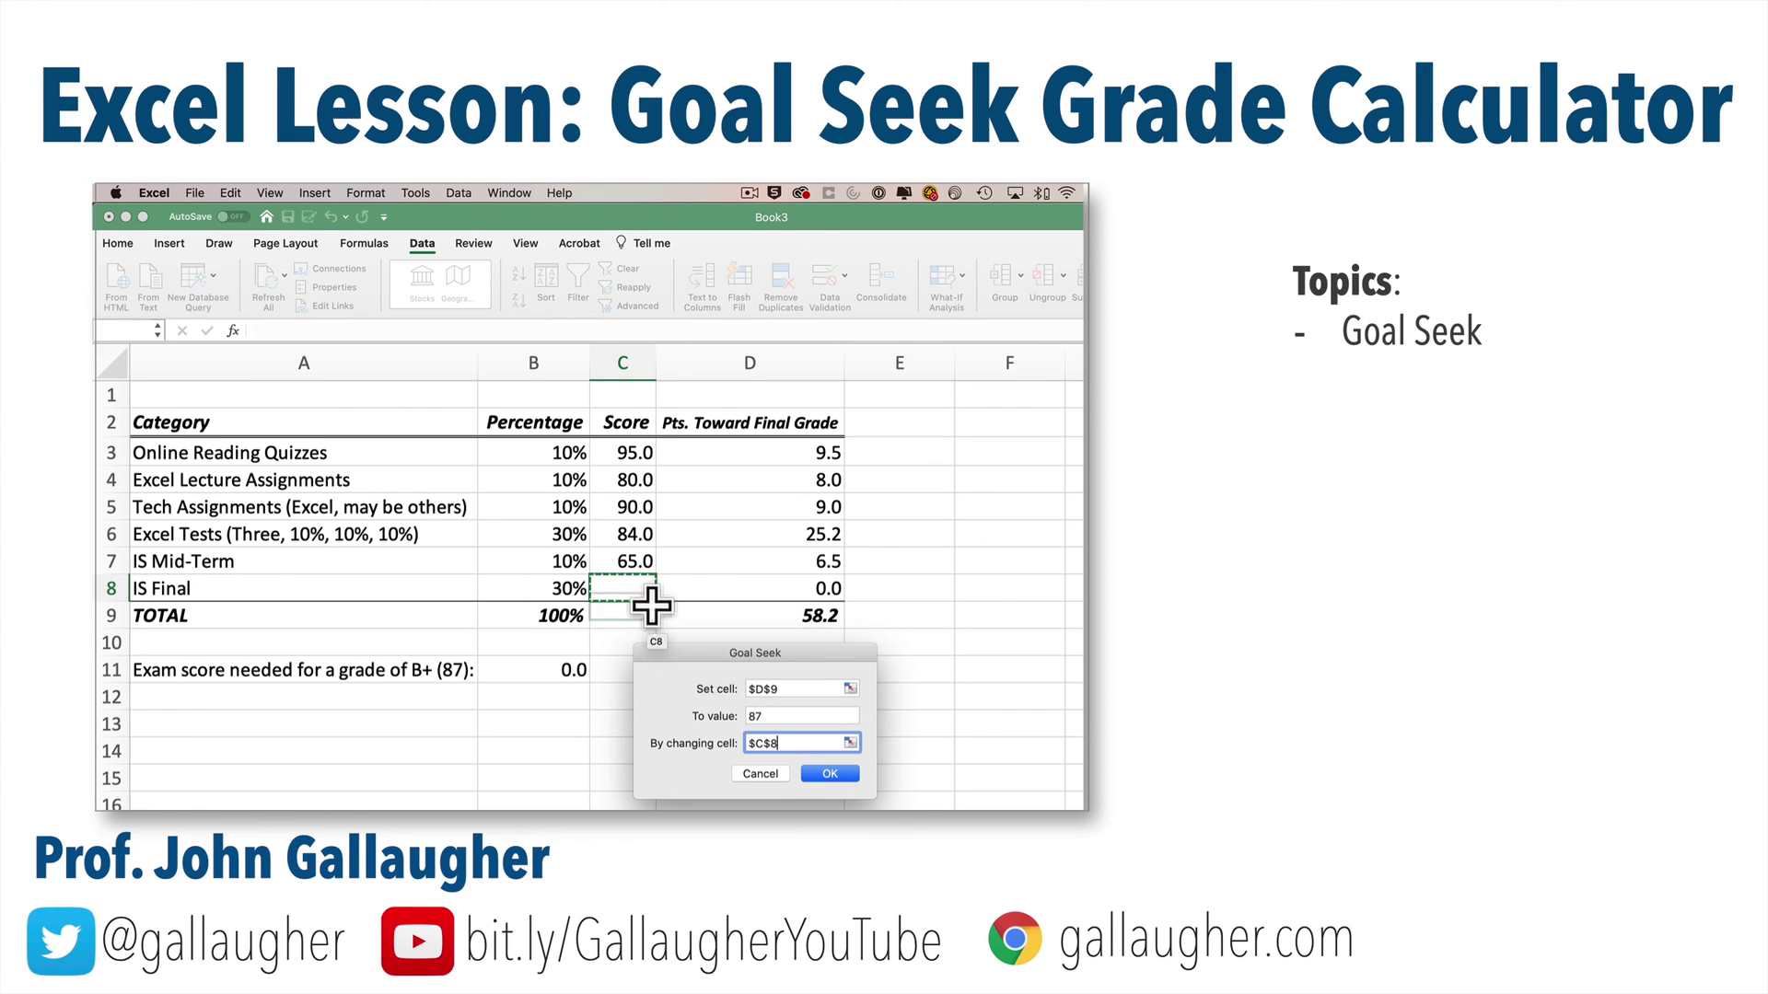
click(838, 774)
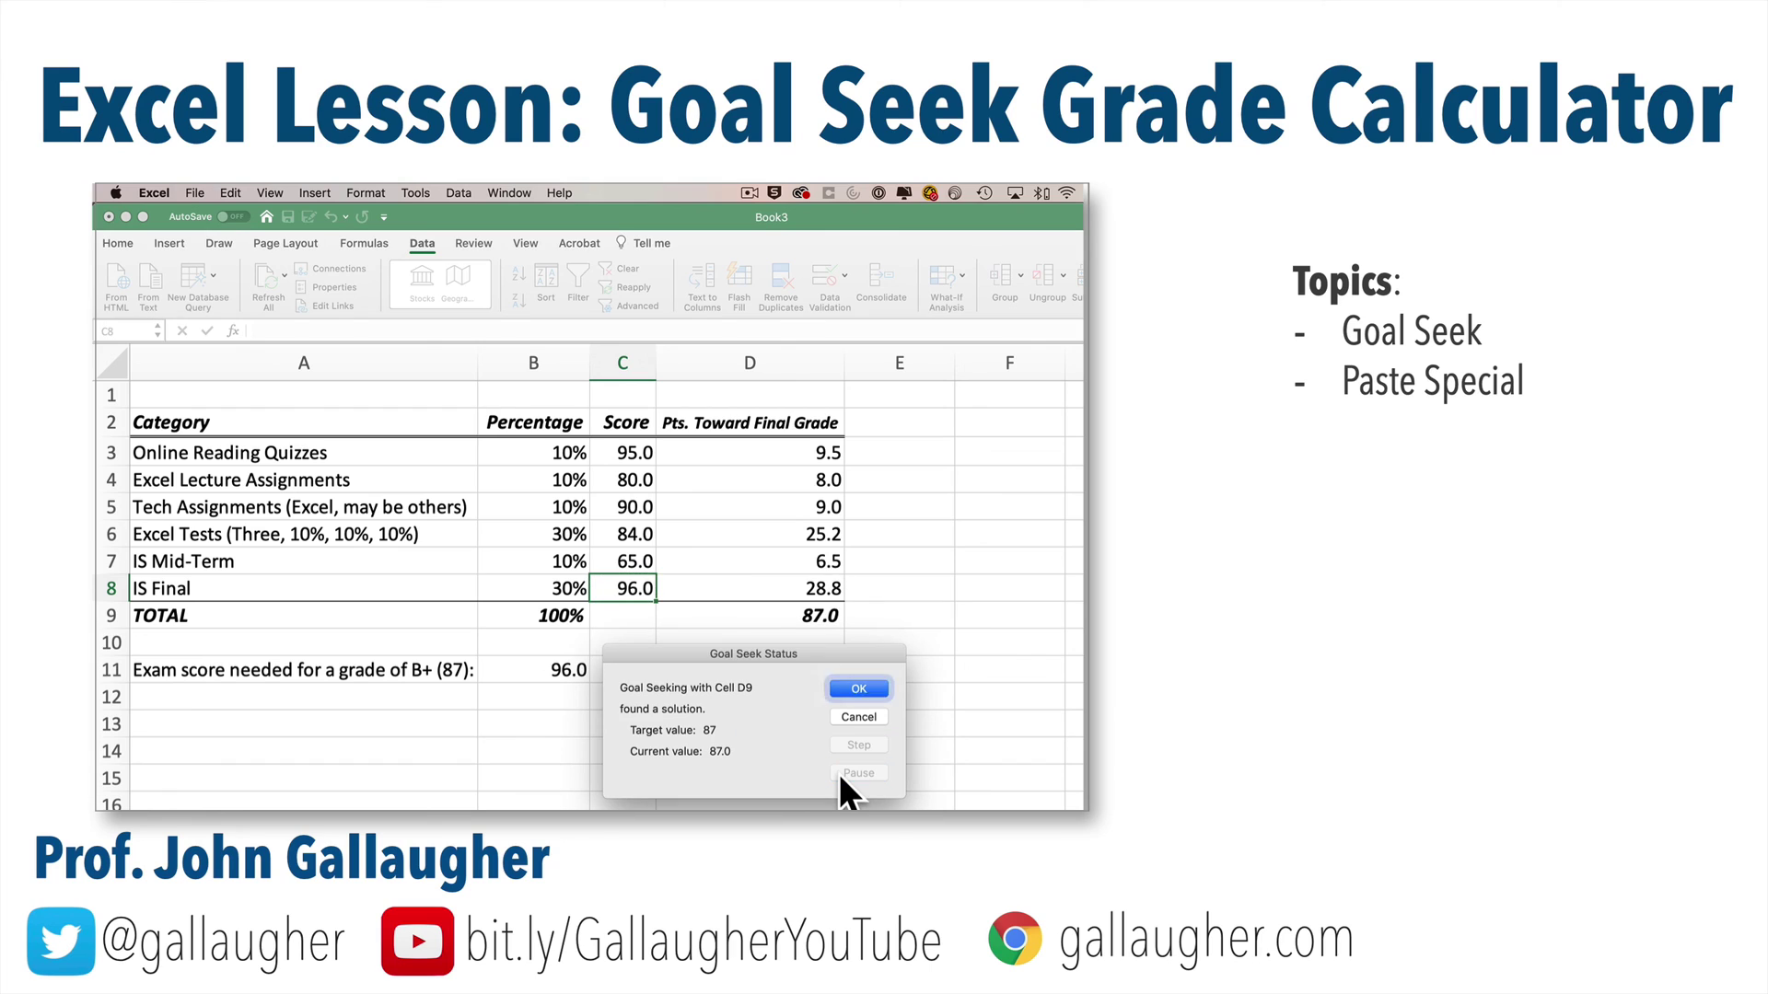